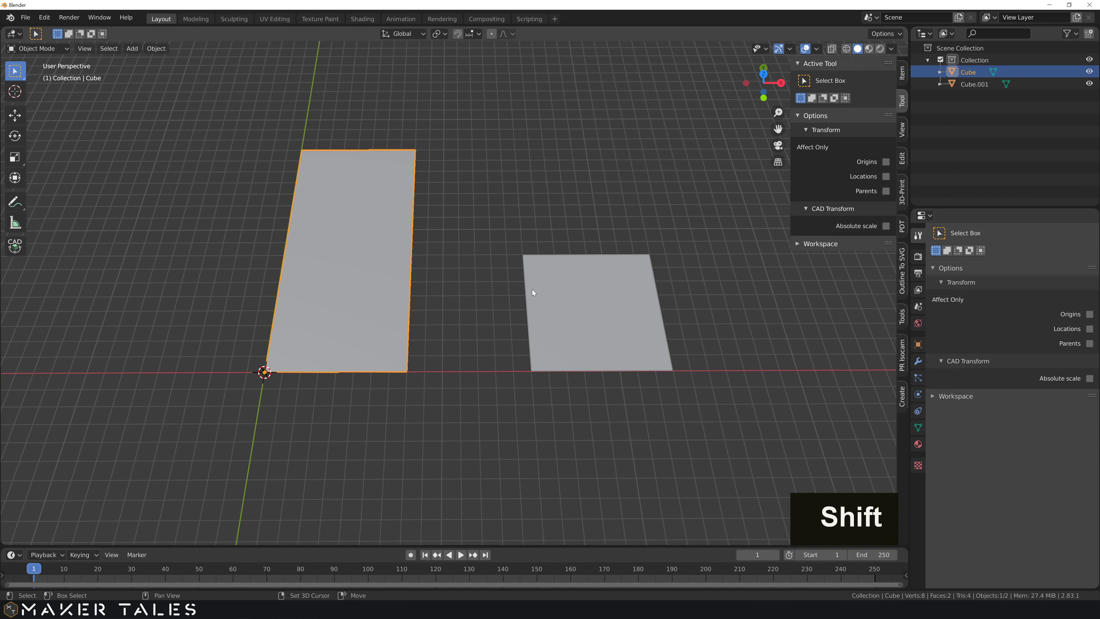
# Open both rectangular plates together in Edit Mode, select all their geometry and apply a bevel.
pyautogui.keyDown('shift'); pyautogui.click(532, 289); pyautogui.keyUp('shift')
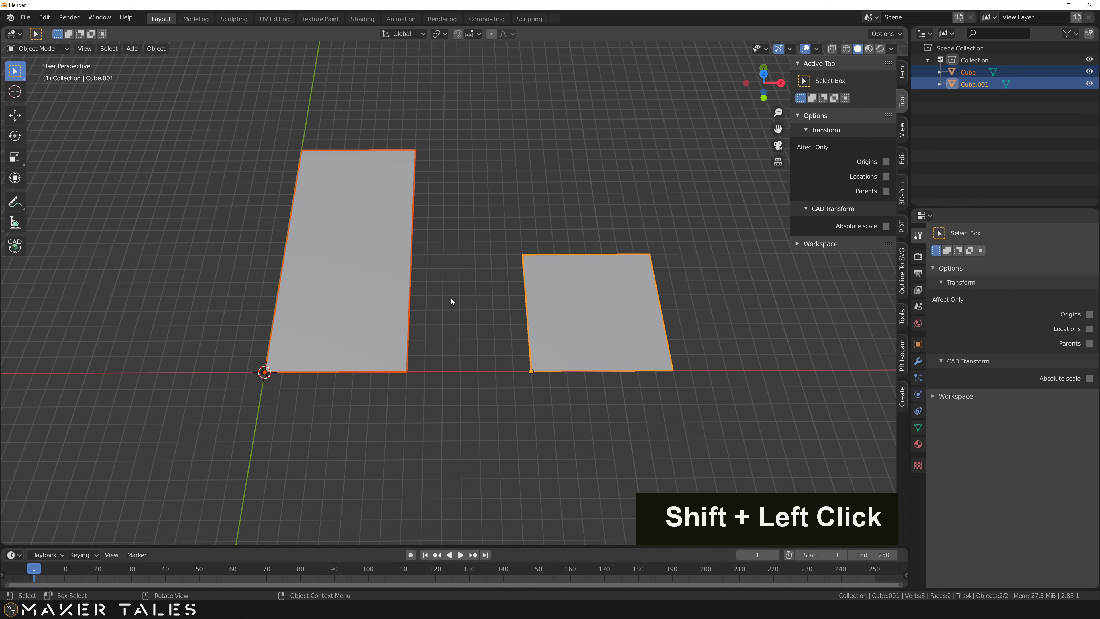
pyautogui.press('Tab')
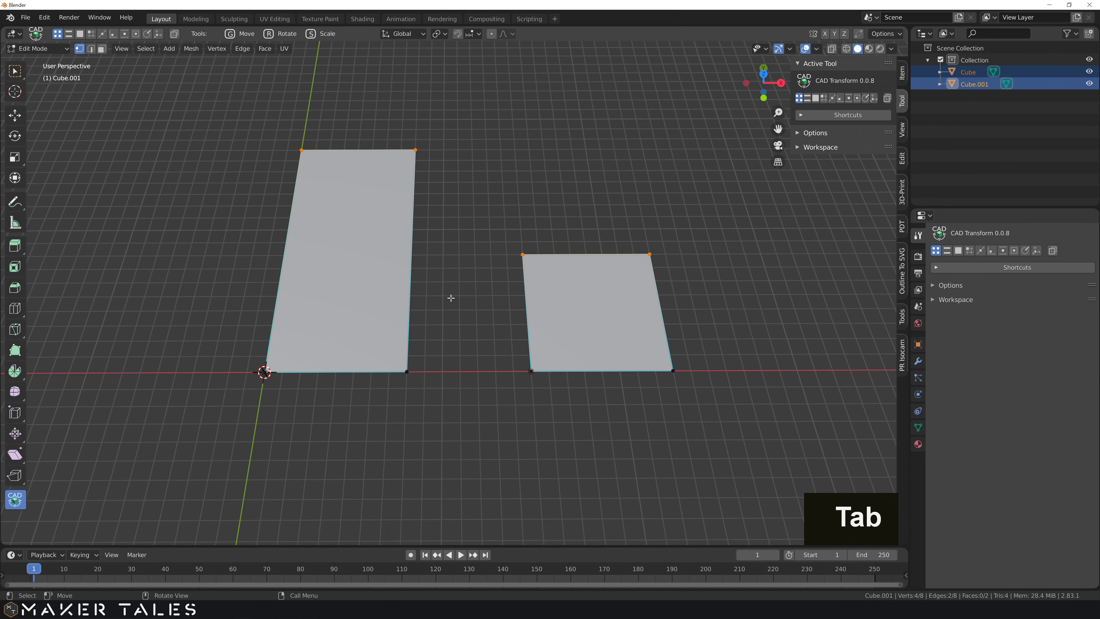
pyautogui.press('a')
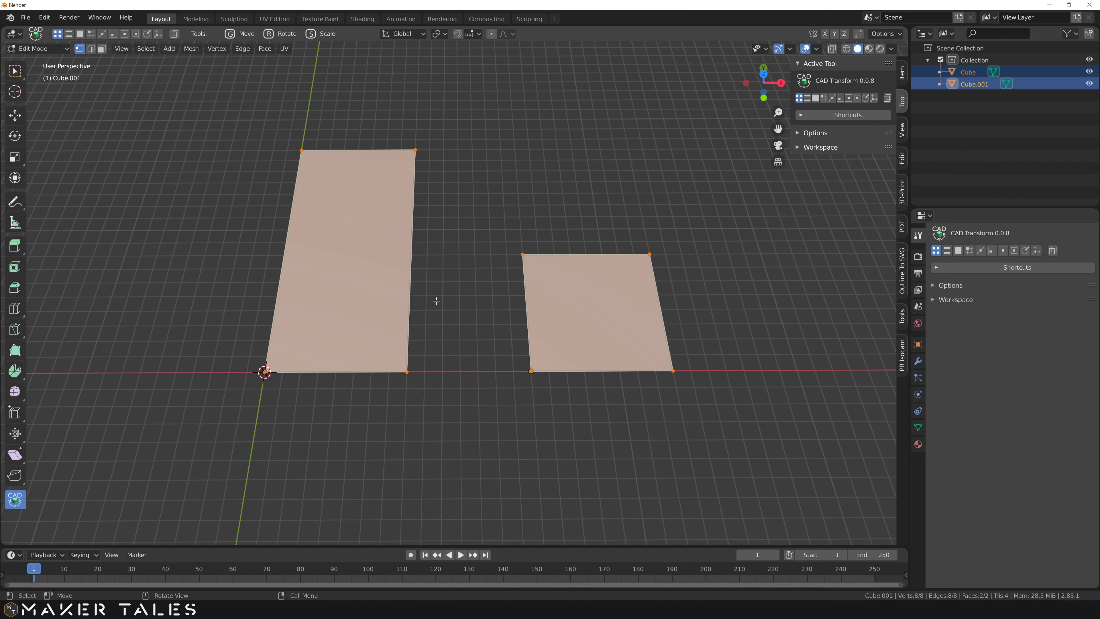
pyautogui.hotkey('ctrl', 'b')
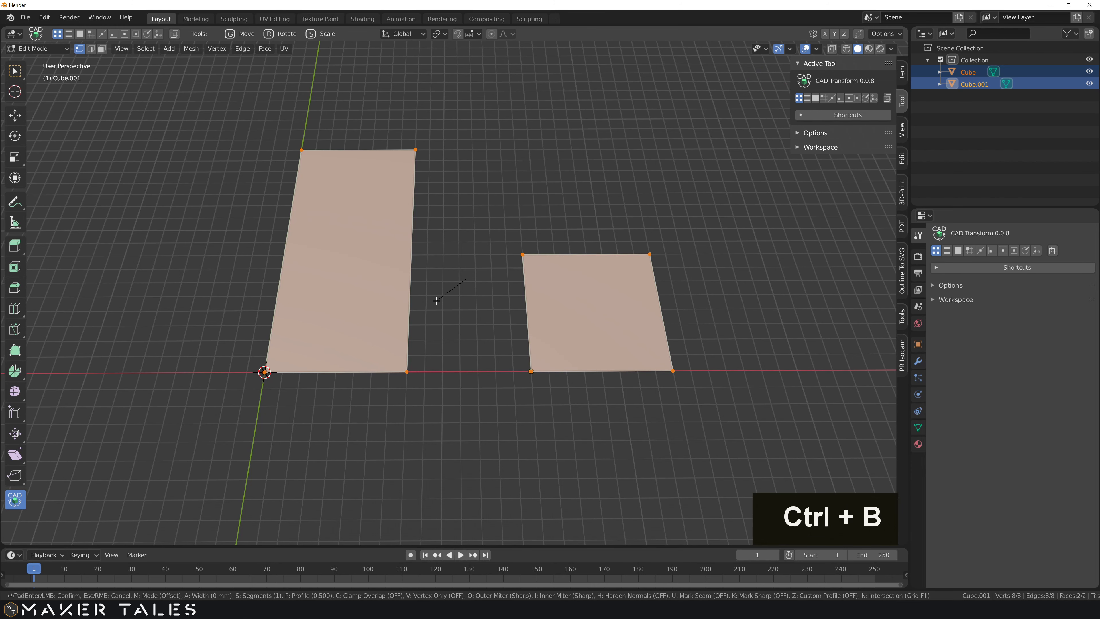
pyautogui.click(436, 301)
pyautogui.click(54, 534)
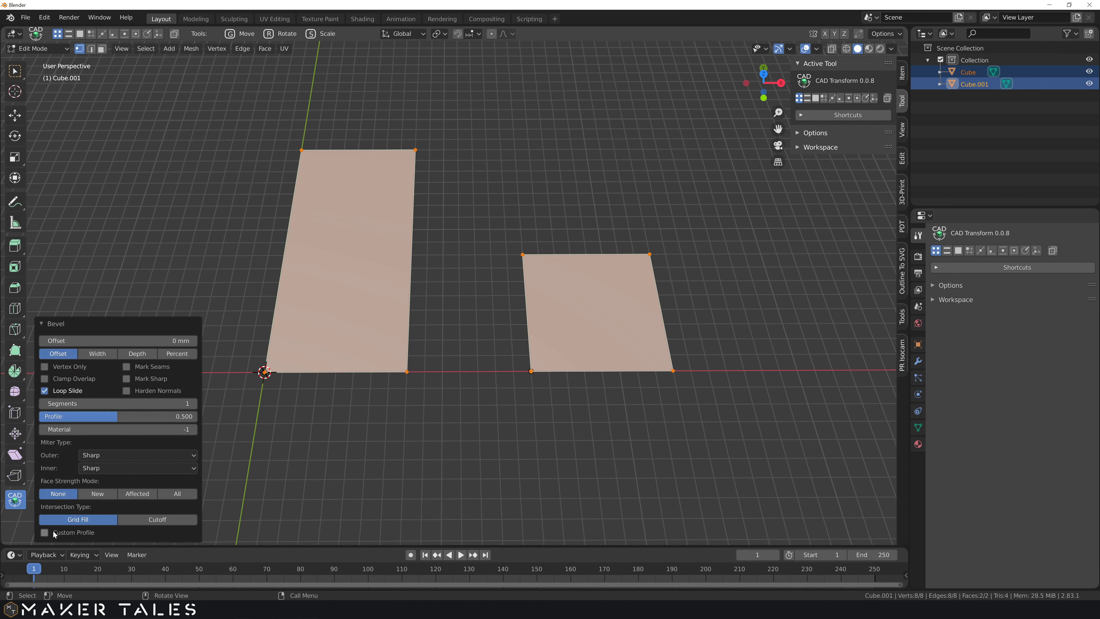
# Set the bevel to 15 segments, loop slide off, vertex only and 5 mm offset, and return to Object Mode.
pyautogui.click(130, 404)
pyautogui.write('15')
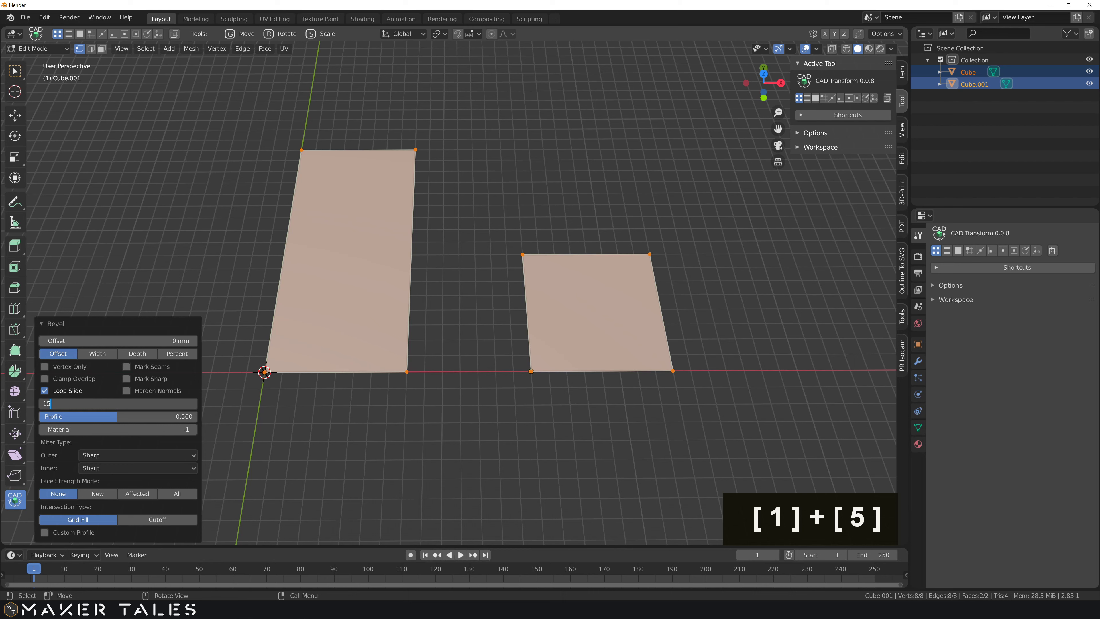
pyautogui.click(45, 390)
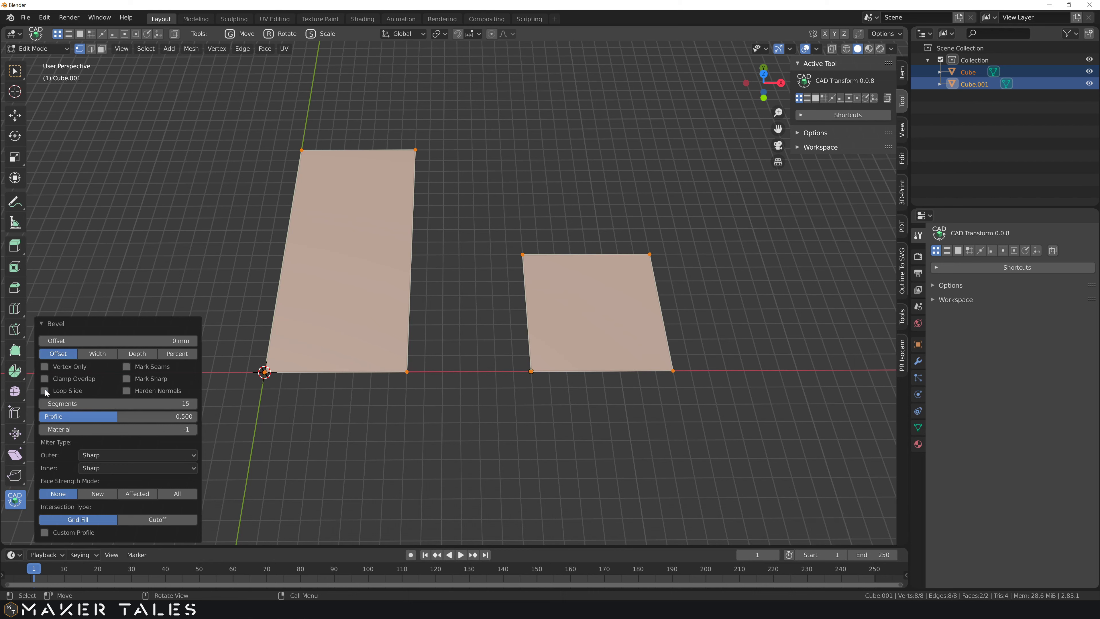
pyautogui.click(44, 367)
pyautogui.click(130, 340)
pyautogui.write('5')
pyautogui.press('Return')
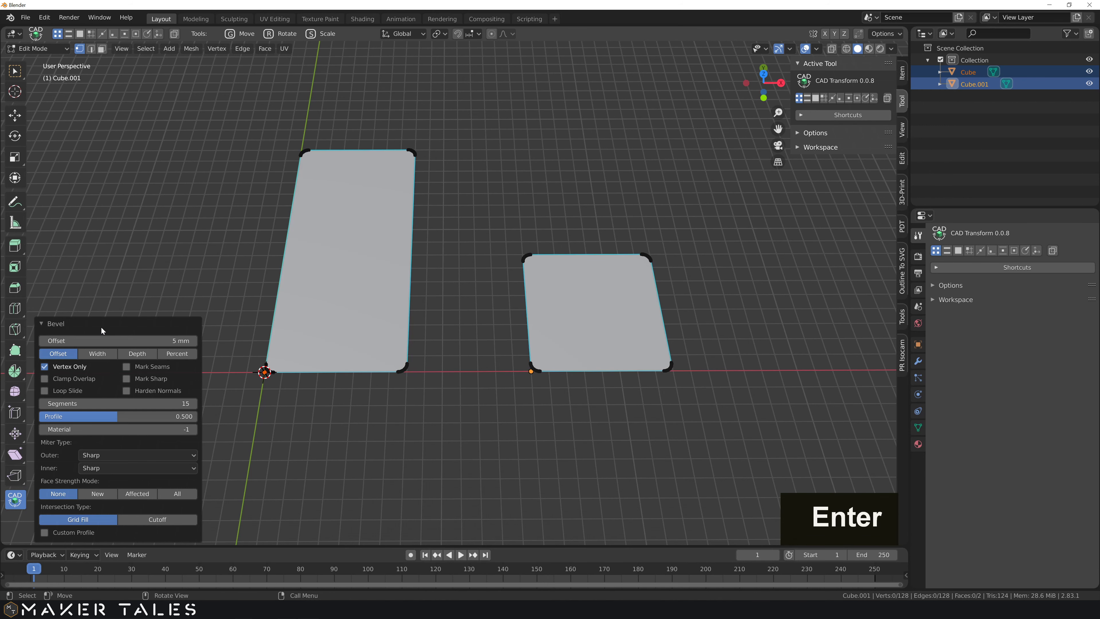
pyautogui.press('Tab')
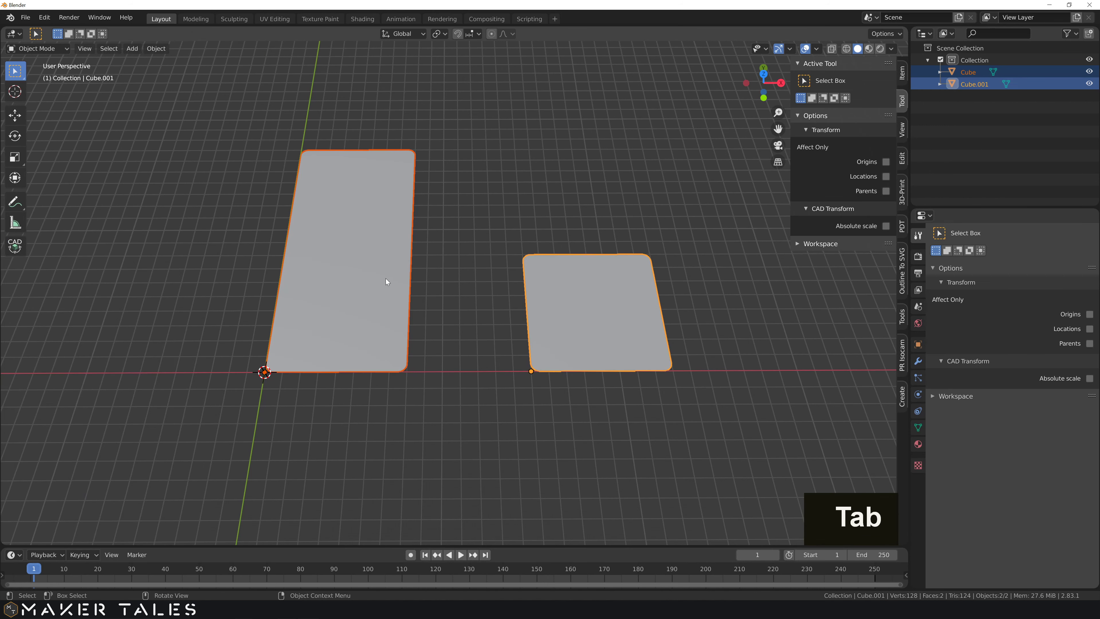
# Rotate only the smaller square plate by -90° about the global X axis.
pyautogui.moveTo(386, 279); pyautogui.dragTo(344, 295, button='middle')
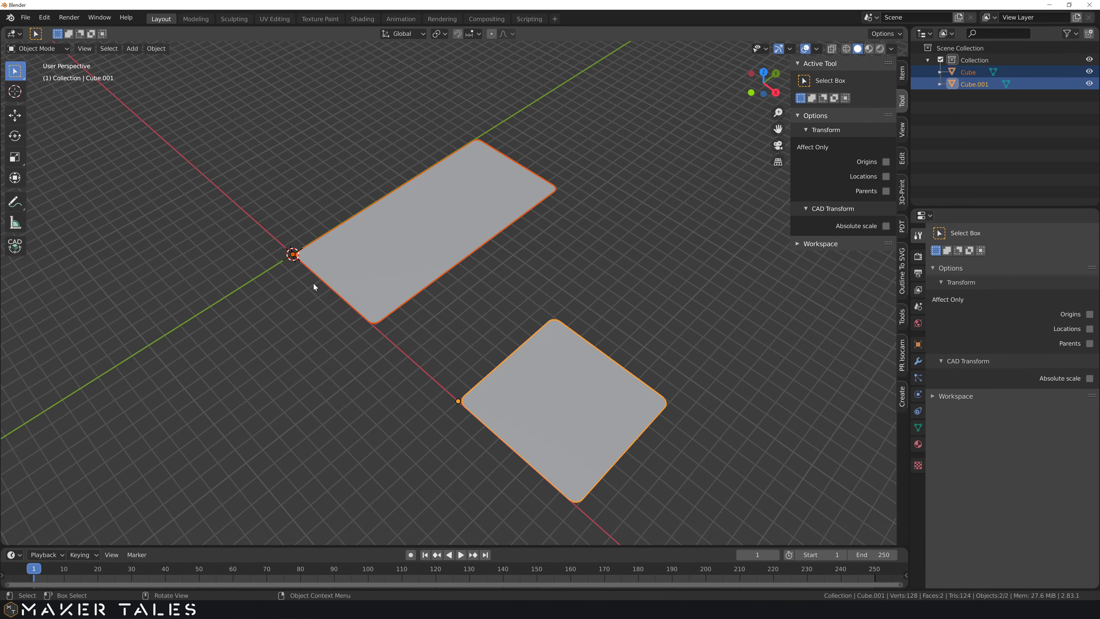
pyautogui.moveTo(516, 361); pyautogui.dragTo(526, 389, button='middle')
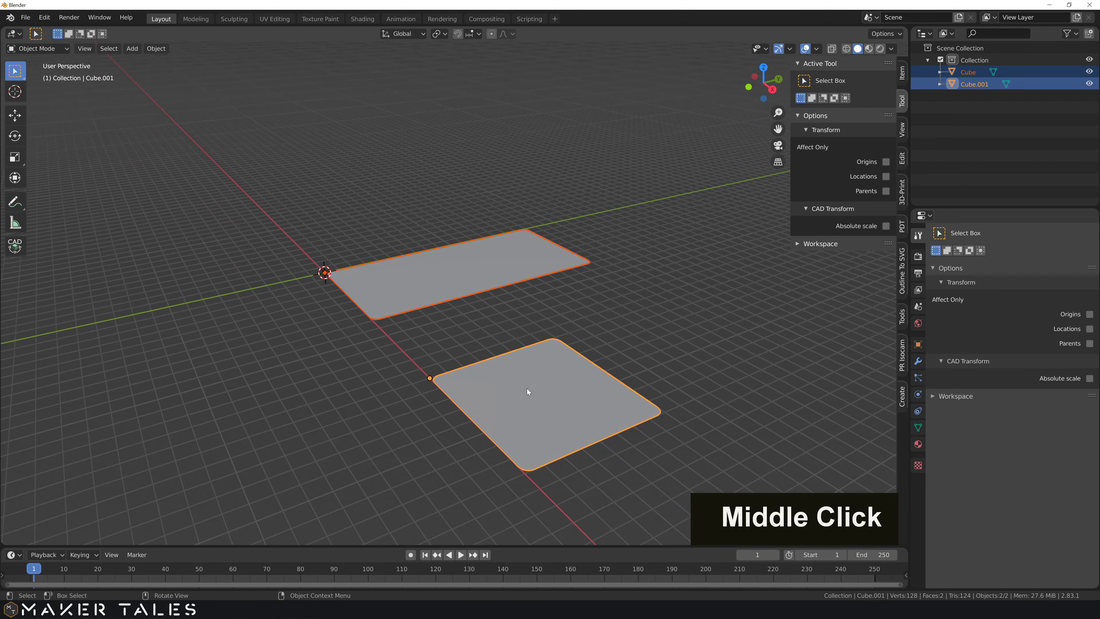
pyautogui.click(531, 377)
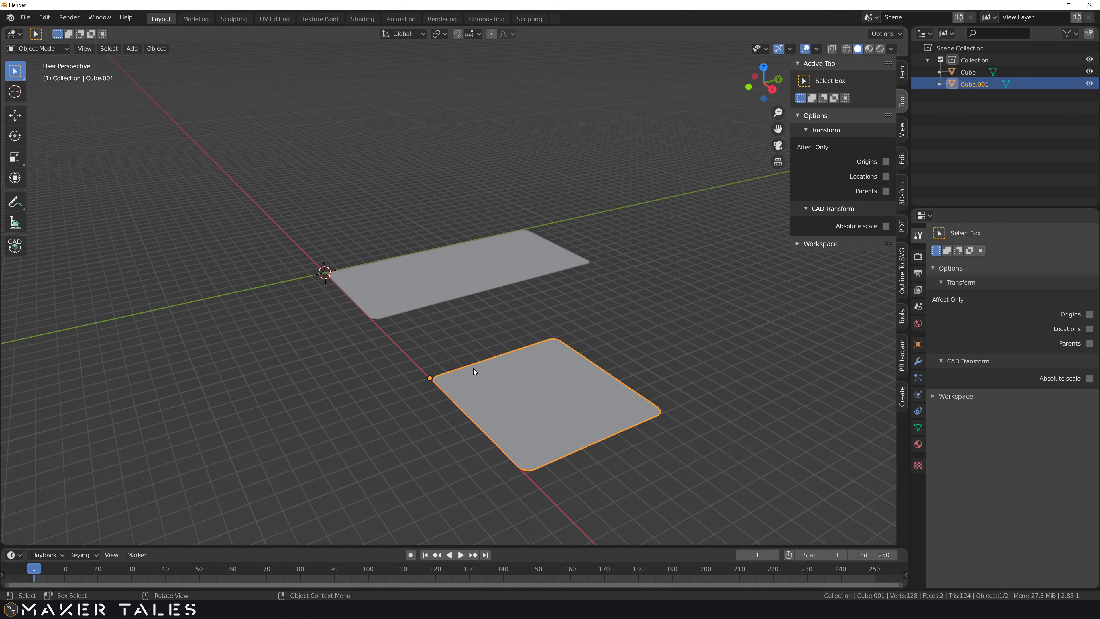
pyautogui.press('r')
pyautogui.press('x')
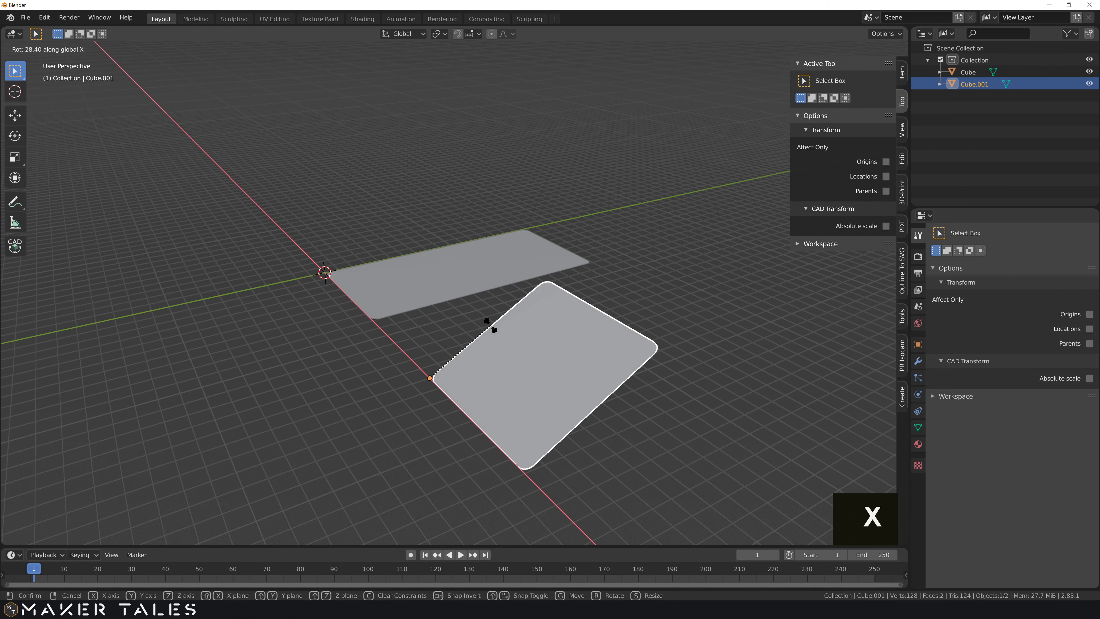
pyautogui.write('-90')
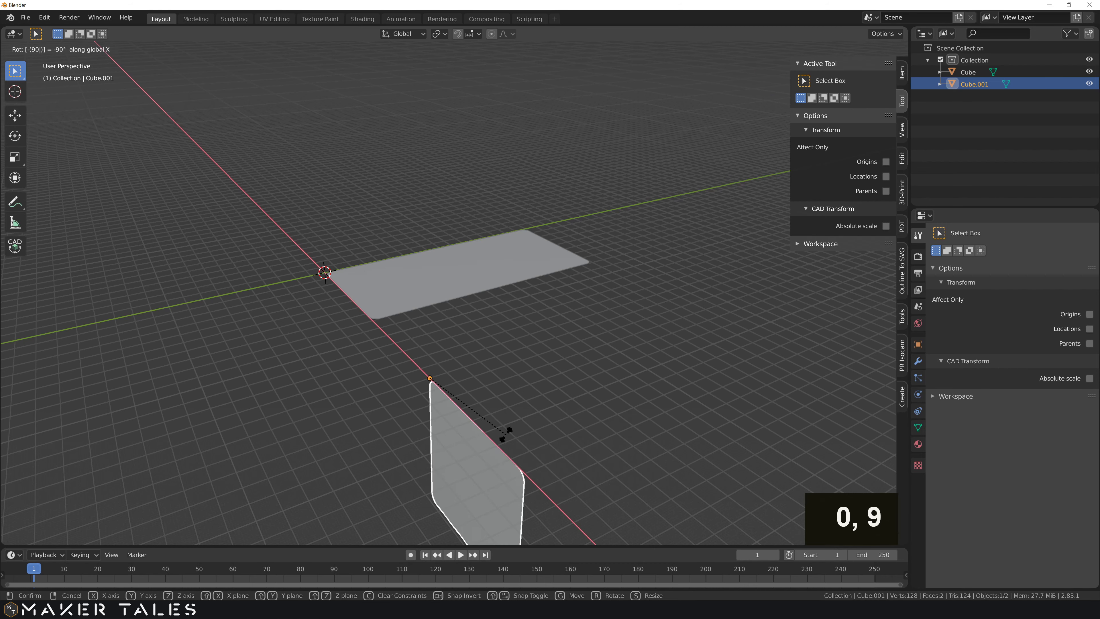
pyautogui.press('Return')
# Move the rotated square plate -150 mm along the global X axis.
pyautogui.moveTo(474, 428); pyautogui.dragTo(450, 381, button='middle')
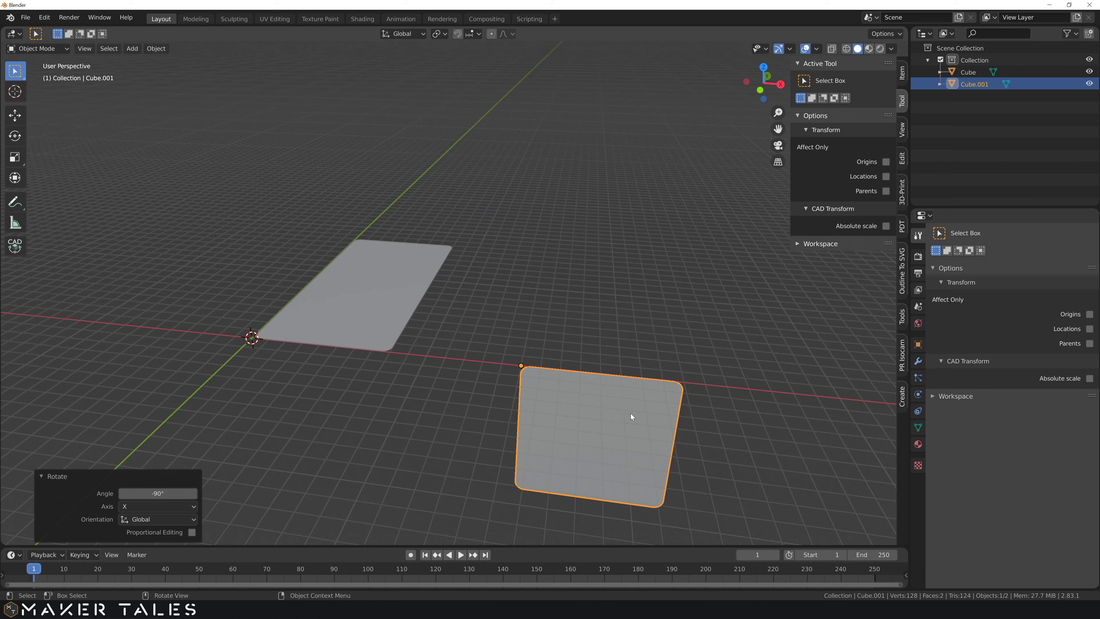
pyautogui.press('g')
pyautogui.press('x')
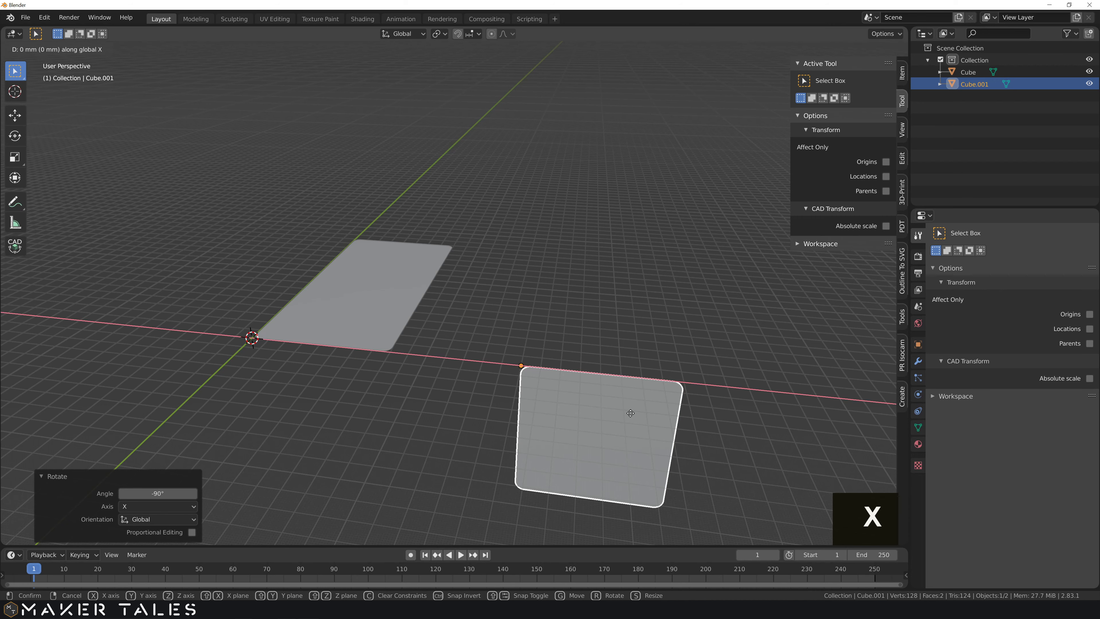
pyautogui.press('-')
pyautogui.write('150')
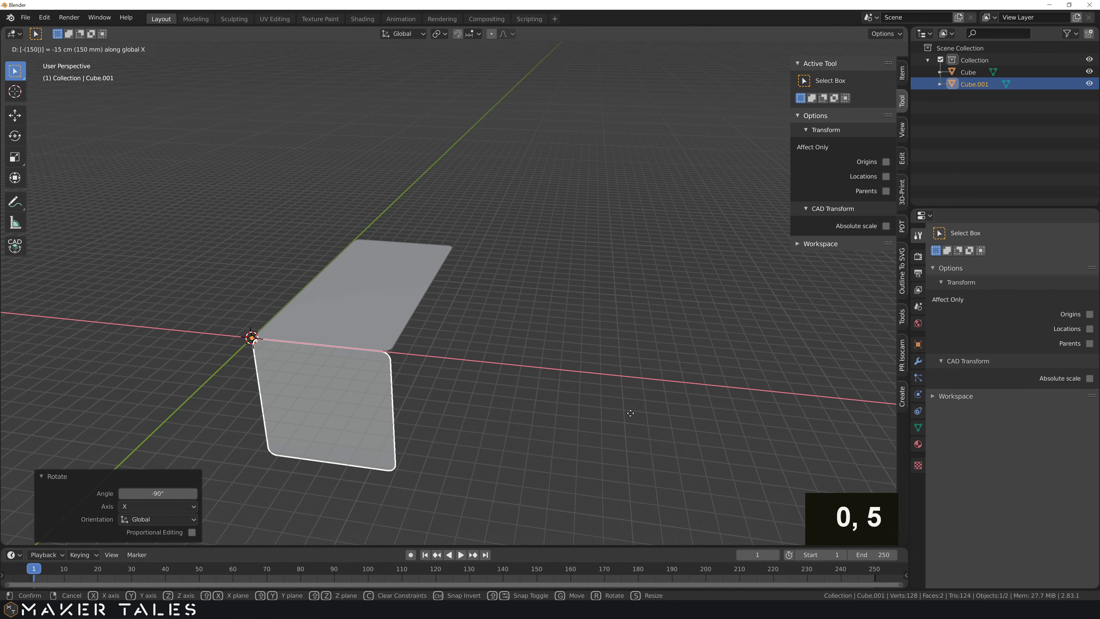
pyautogui.press('Return')
# Raise the upright square plate 29 mm along the global Z axis.
pyautogui.moveTo(625, 407); pyautogui.dragTo(606, 421, button='middle')
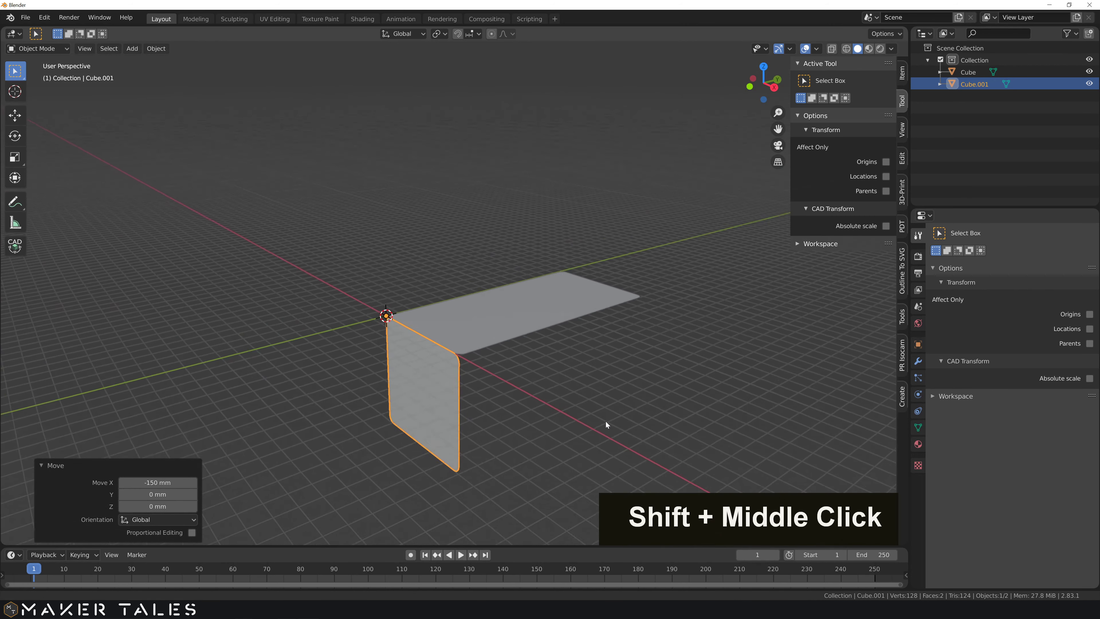
pyautogui.moveTo(470, 393)
pyautogui.keyDown('shift'); pyautogui.mouseDown(button='middle')
pyautogui.moveTo(492, 397)
pyautogui.moveTo(477, 409)
pyautogui.mouseUp(button='middle'); pyautogui.keyUp('shift')
pyautogui.scroll(2, 483, 395)
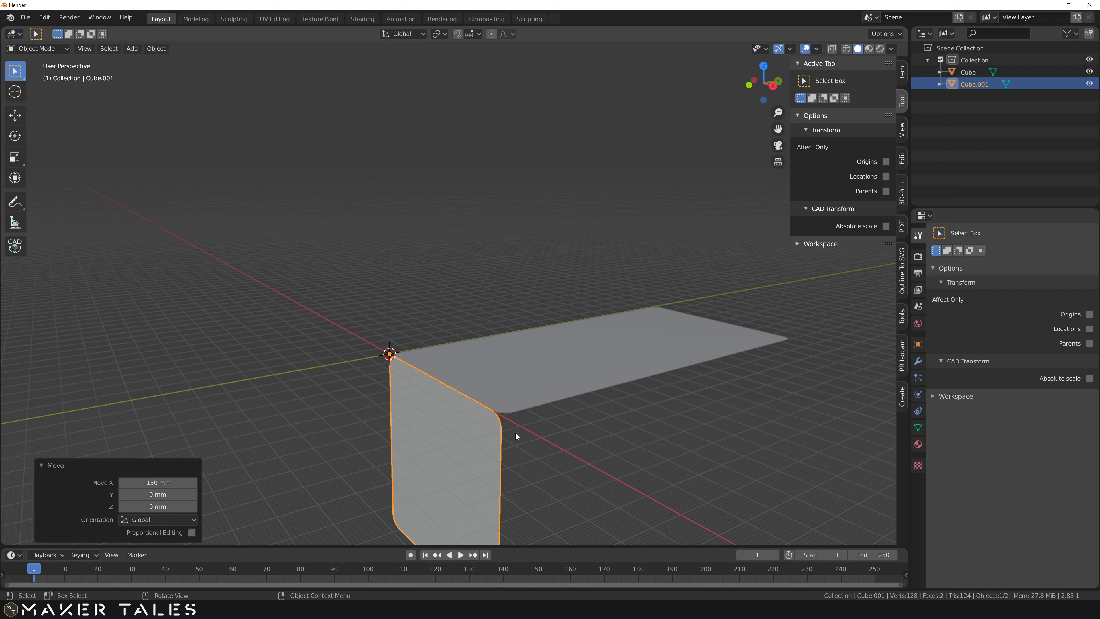
pyautogui.press('g')
pyautogui.press('z')
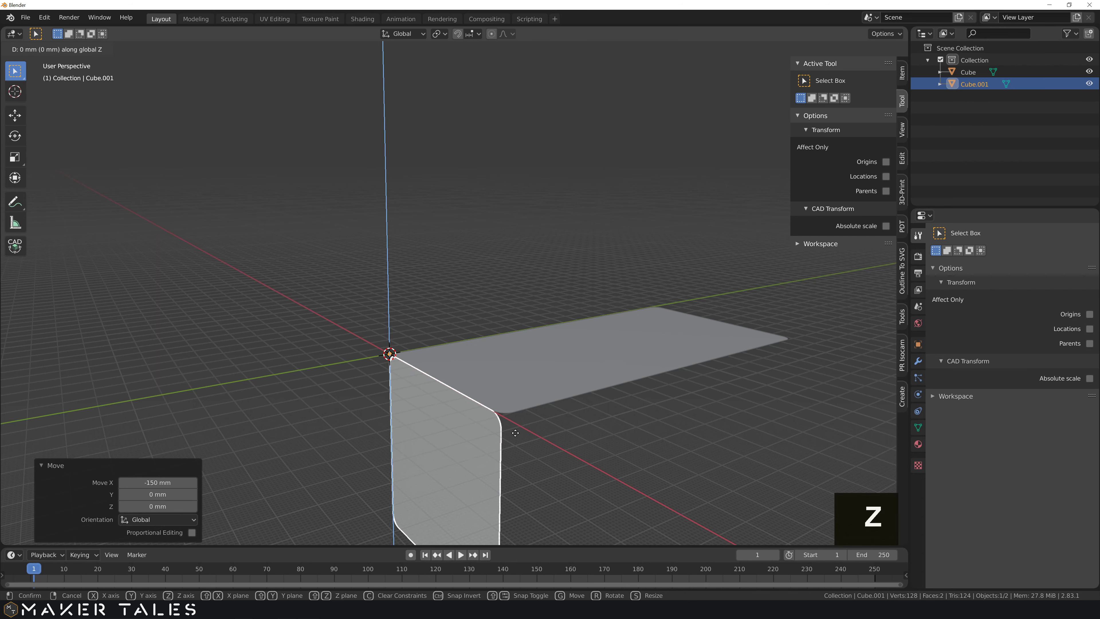
pyautogui.write('29')
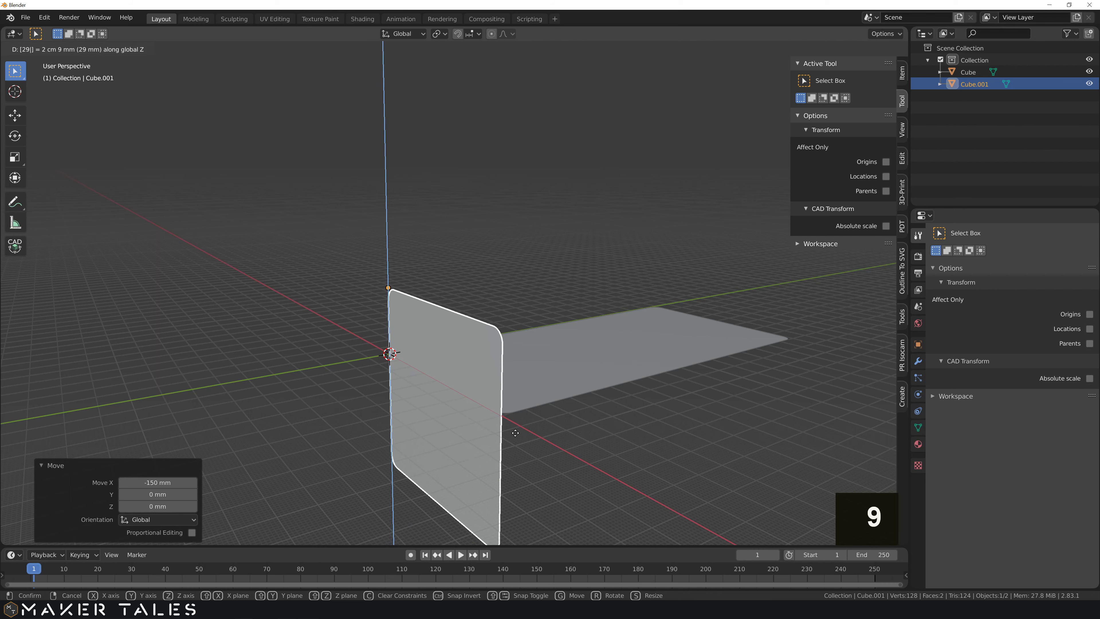
pyautogui.press('Return')
# Move the upright plate 27 mm along the global Y axis so it crosses the long plate.
pyautogui.moveTo(509, 438); pyautogui.dragTo(483, 425, button='middle')
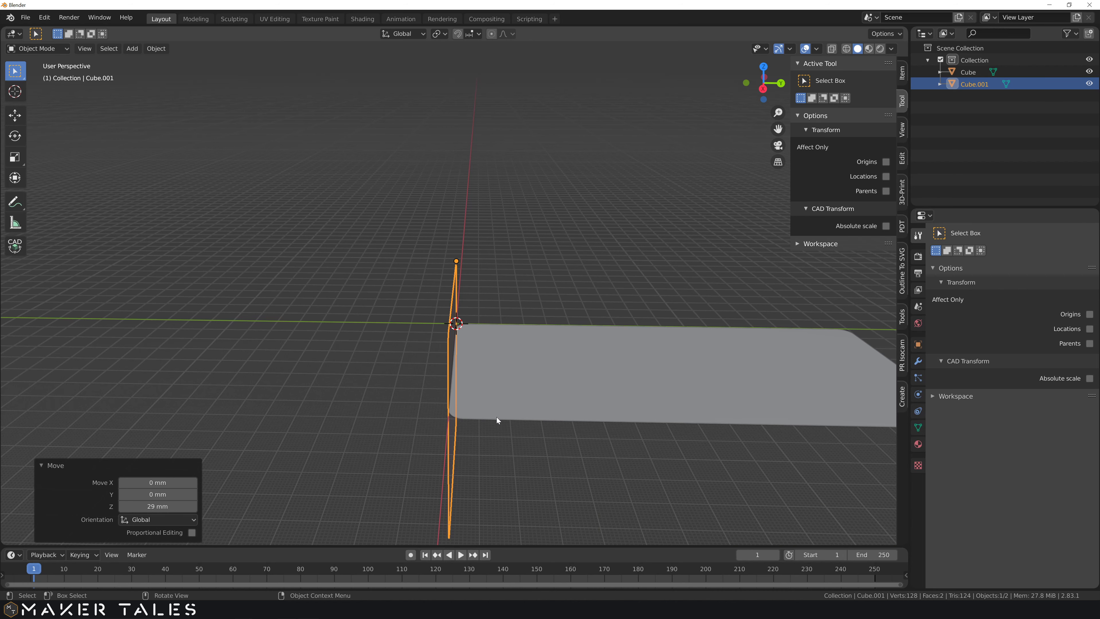
pyautogui.moveTo(487, 420); pyautogui.dragTo(526, 406, button='middle')
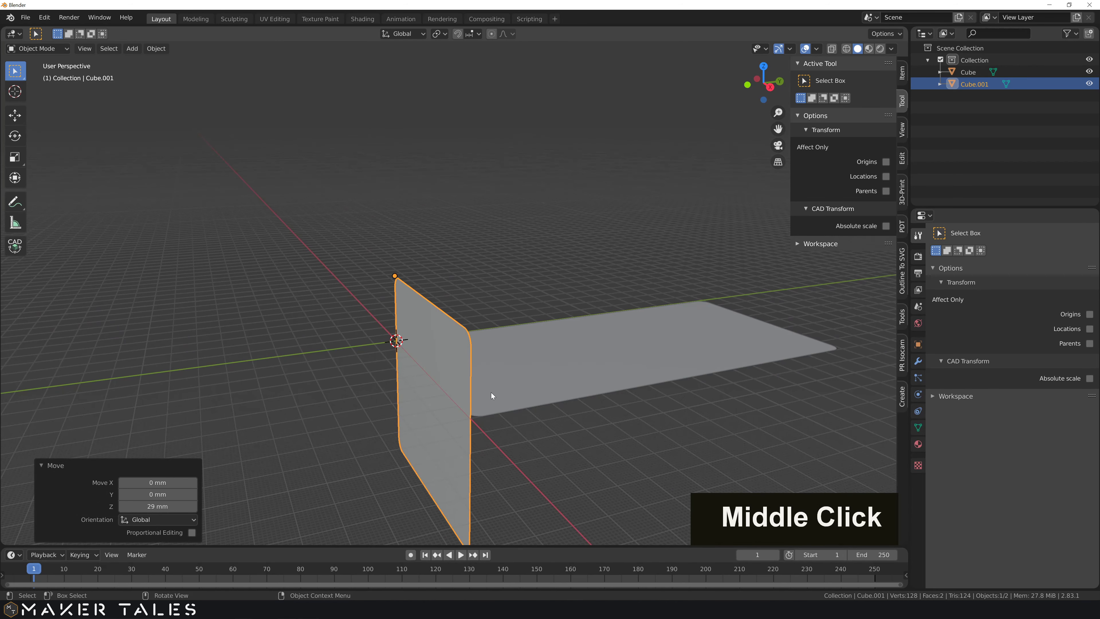
pyautogui.press('g')
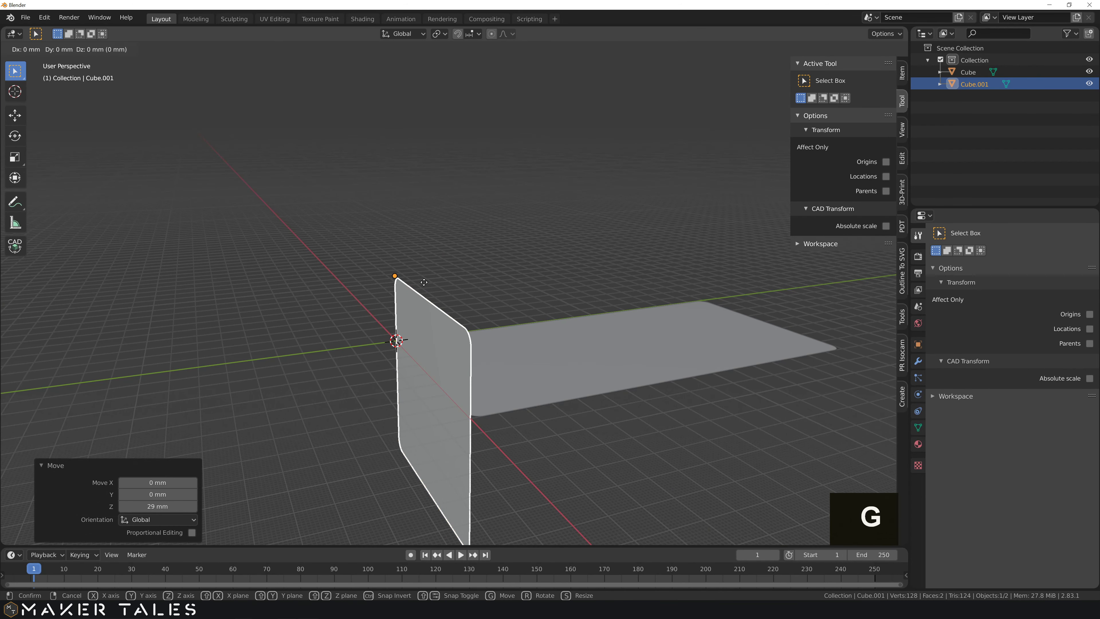
pyautogui.write('y27')
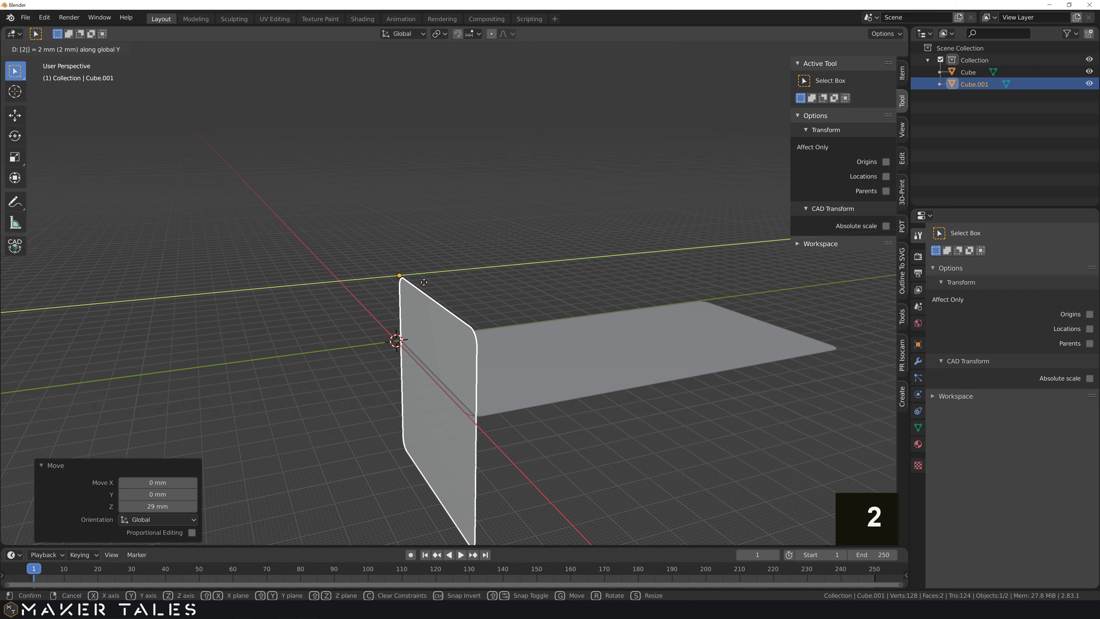
pyautogui.press('Return')
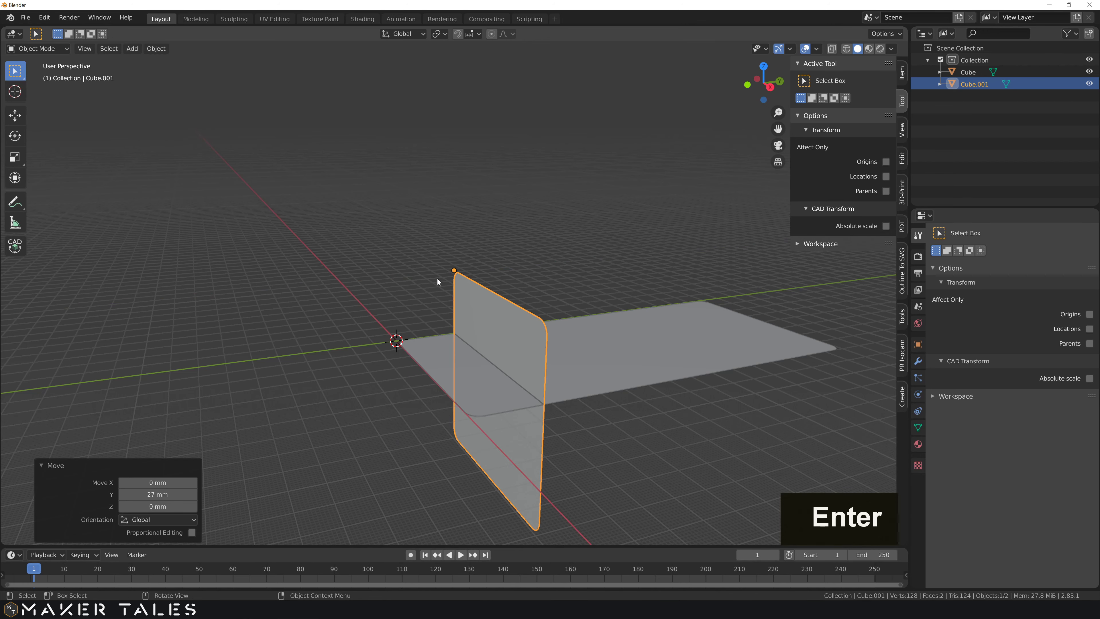
# Edit both plates together in face selection mode and extrude the upright plate's face by 3 mm.
pyautogui.moveTo(491, 263); pyautogui.dragTo(289, 289, button='middle')
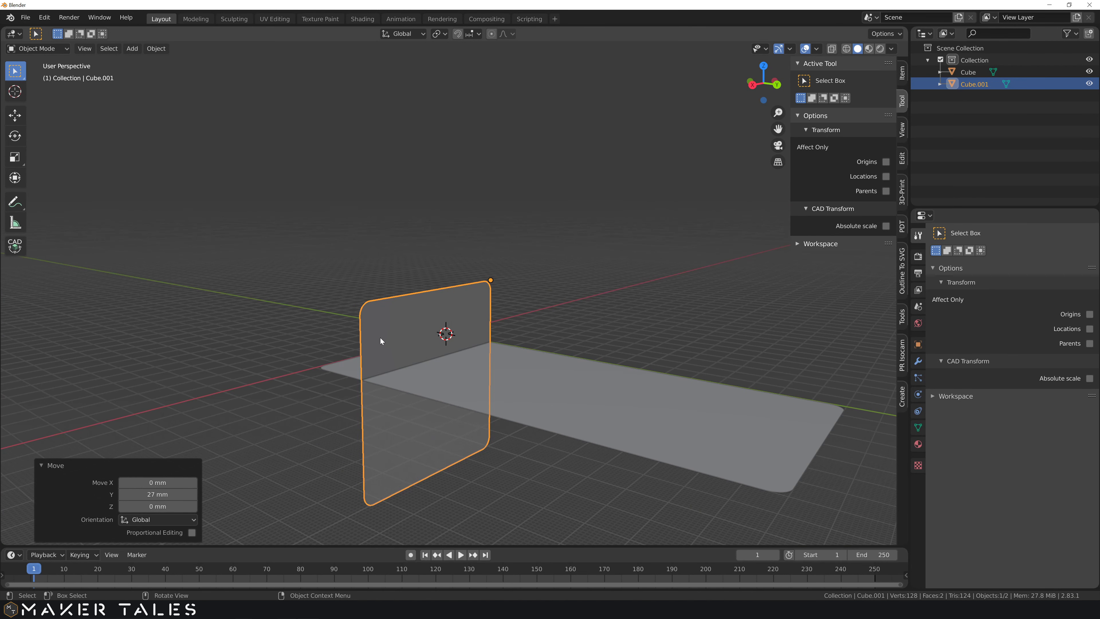
pyautogui.moveTo(380, 339); pyautogui.dragTo(405, 267, button='middle')
pyautogui.scroll(3, 431, 385)
pyautogui.keyDown('shift'); pyautogui.click(428, 371); pyautogui.keyUp('shift')
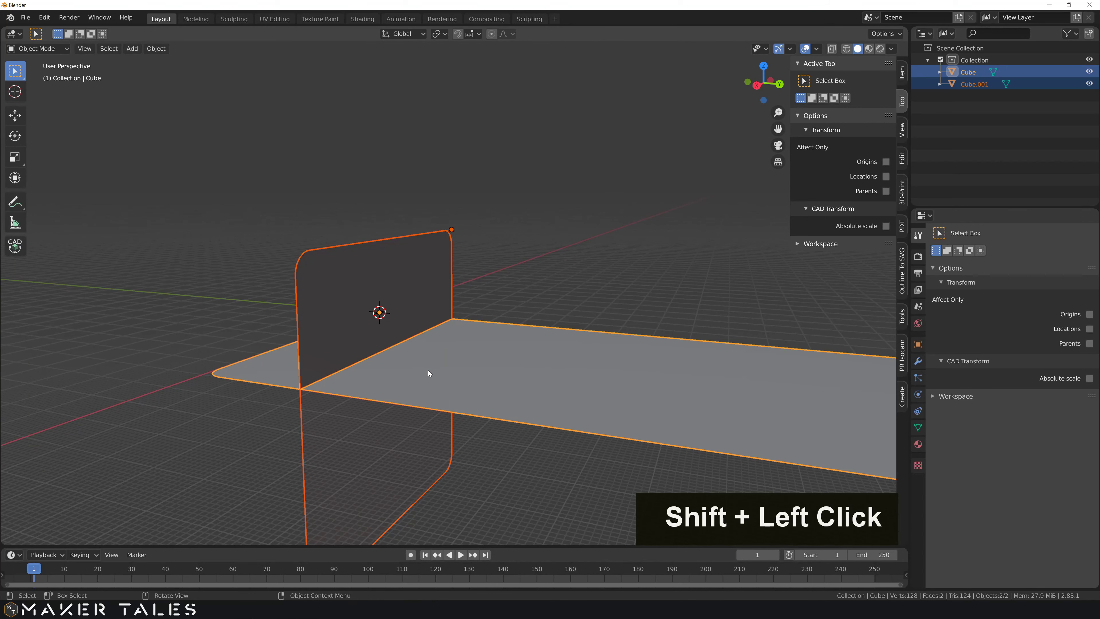
pyautogui.press('Tab')
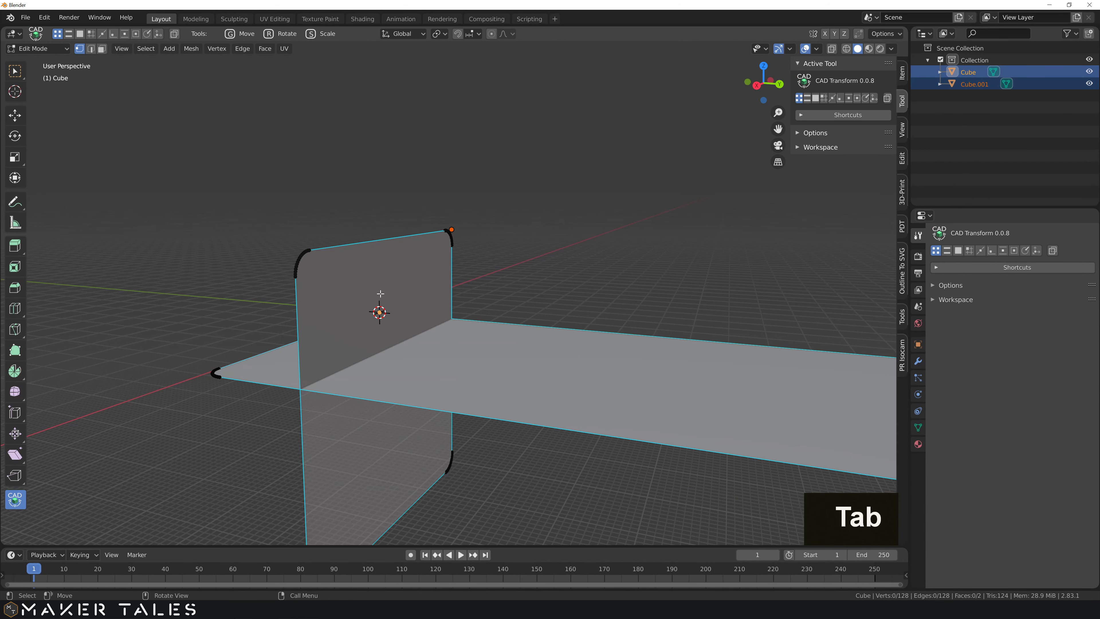
pyautogui.press('3')
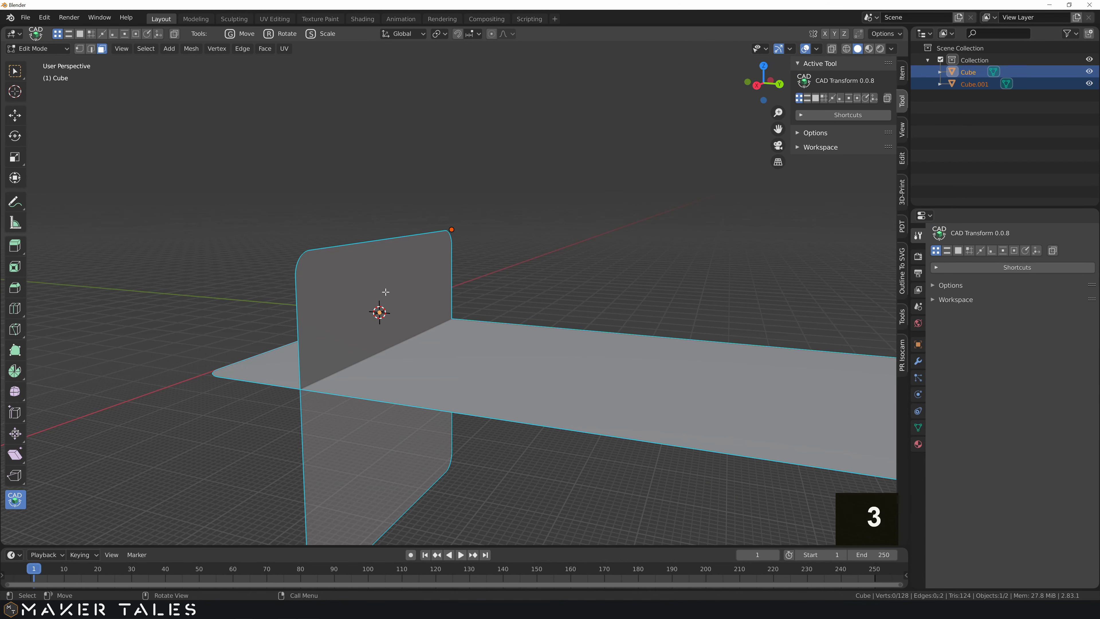
pyautogui.click(357, 280)
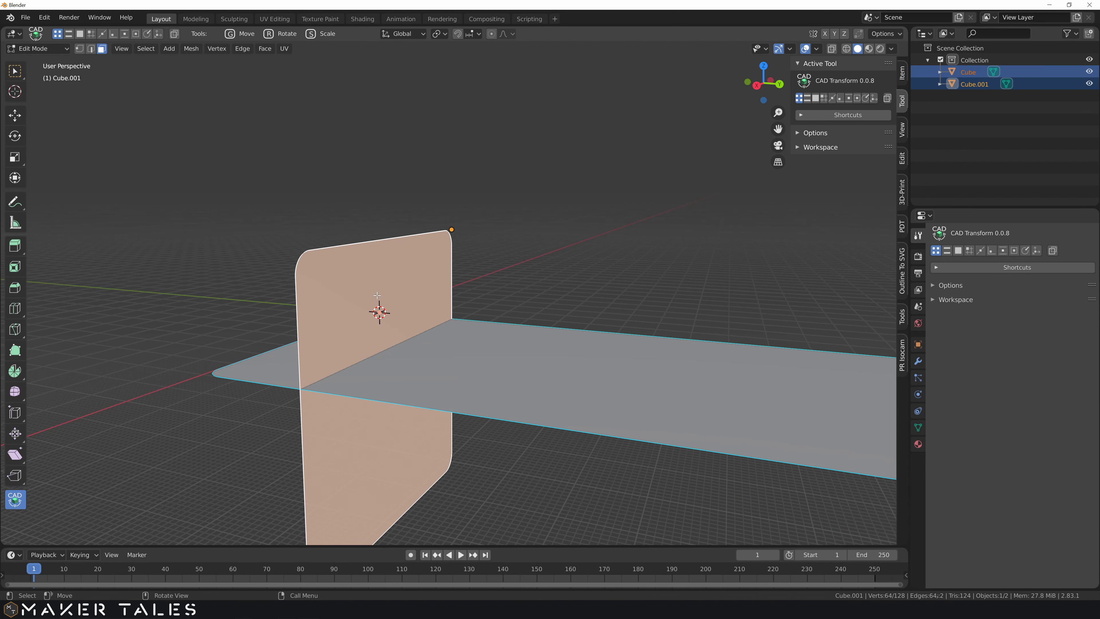
pyautogui.write('e')
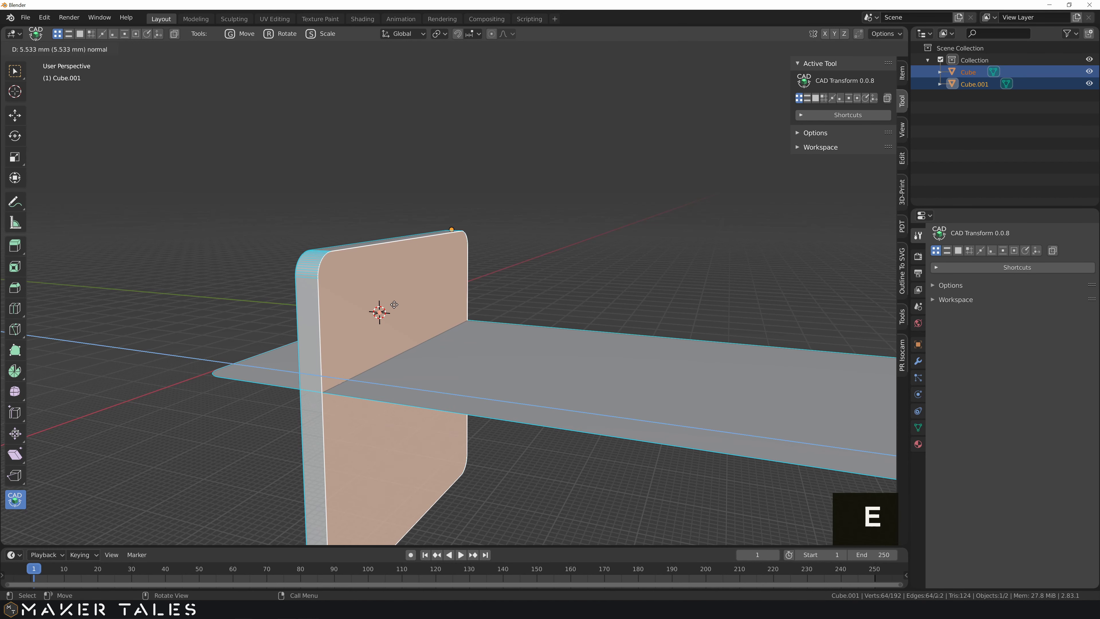
pyautogui.write('3')
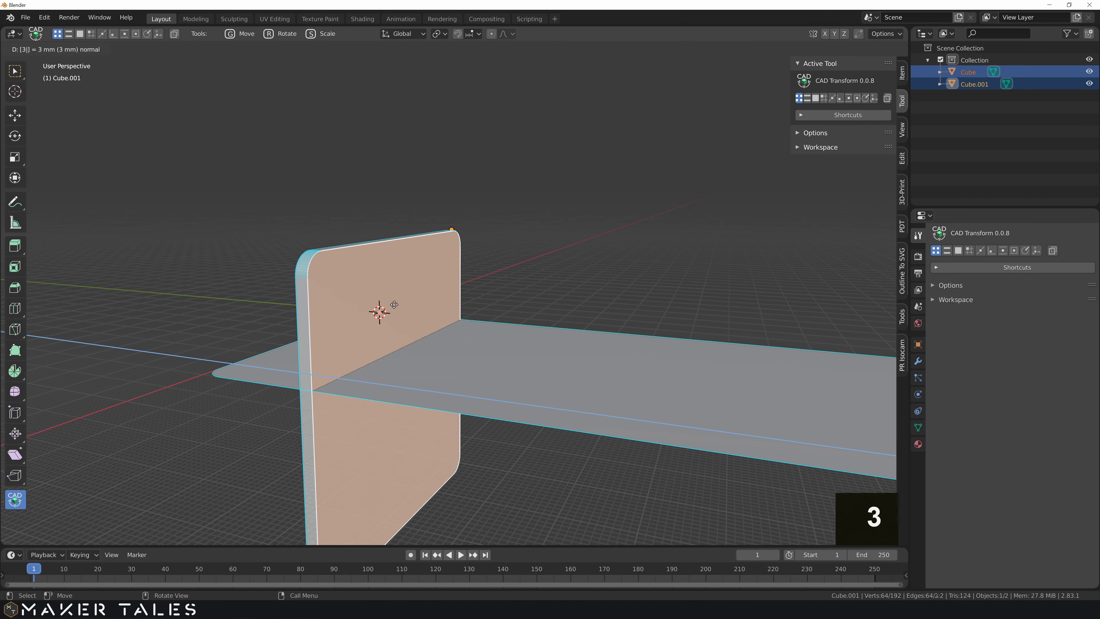
pyautogui.press('Return')
# Extrude the long plate's face by -3 mm and return both plates to Object Mode.
pyautogui.moveTo(525, 393); pyautogui.dragTo(349, 246, button='middle')
pyautogui.click(512, 256)
pyautogui.scroll(-5, 511, 256)
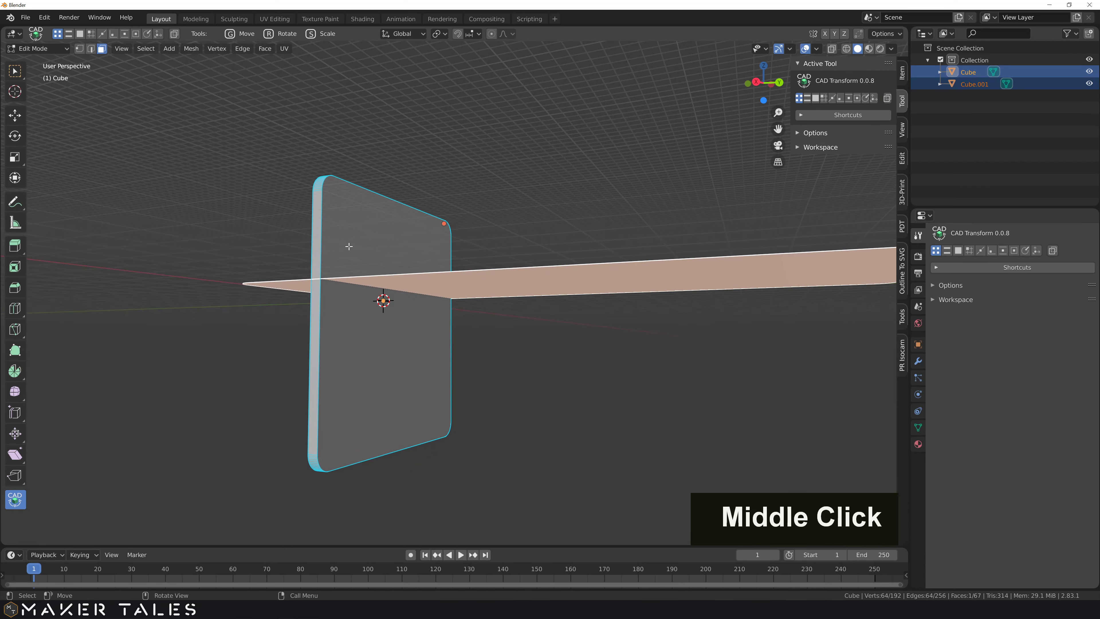
pyautogui.moveTo(439, 345); pyautogui.dragTo(428, 308, button='middle')
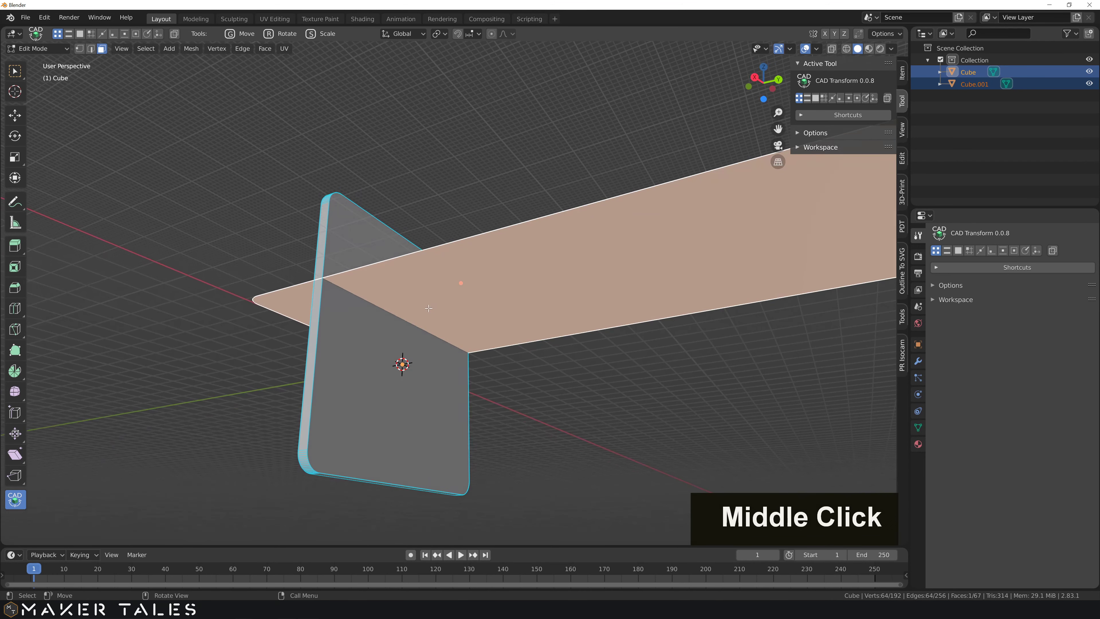
pyautogui.press('e')
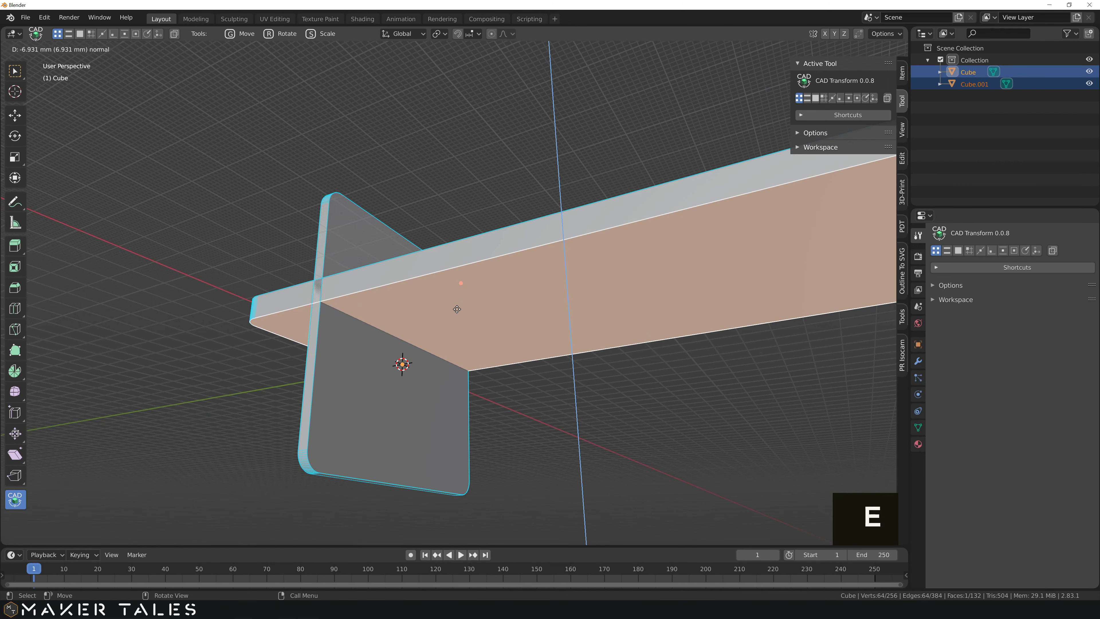
pyautogui.press('3')
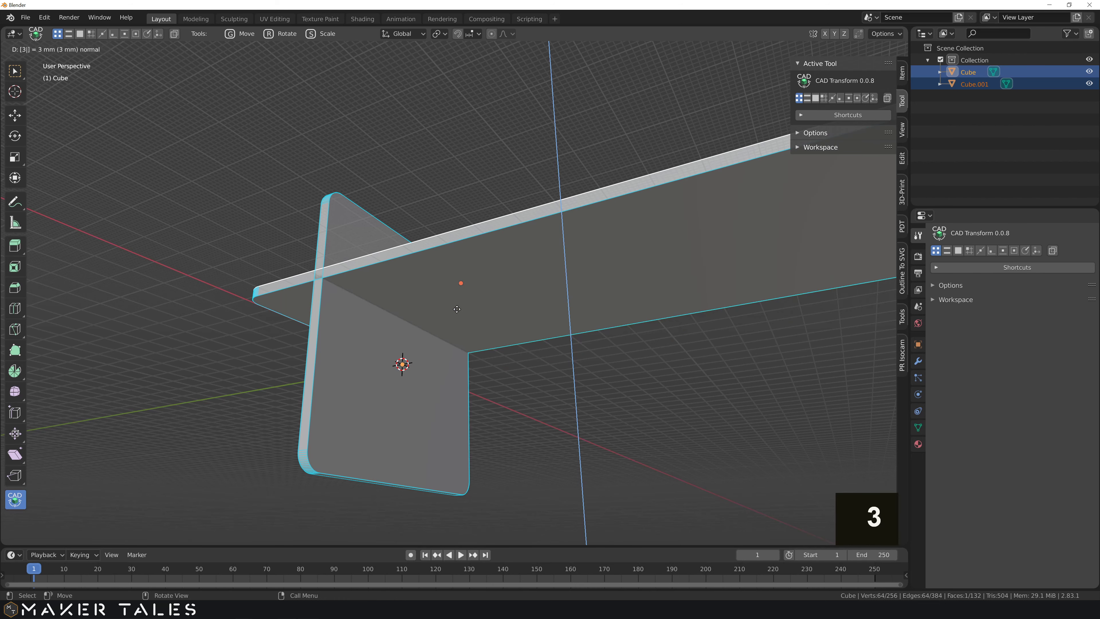
pyautogui.press('-')
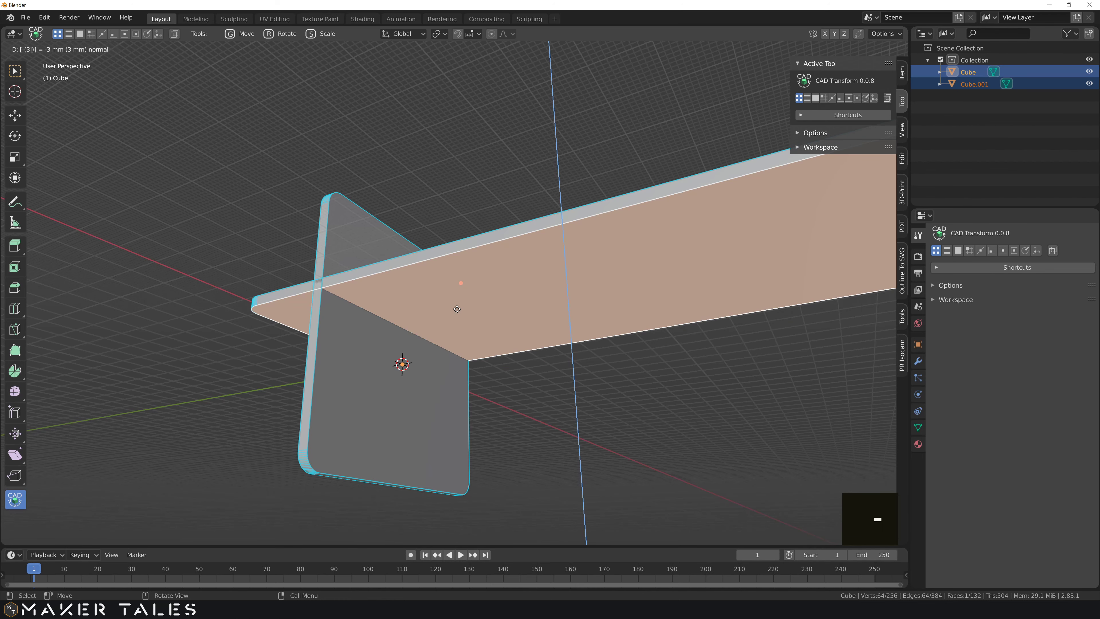
pyautogui.press('Return')
pyautogui.moveTo(444, 324); pyautogui.dragTo(474, 387, button='middle')
pyautogui.press('Tab')
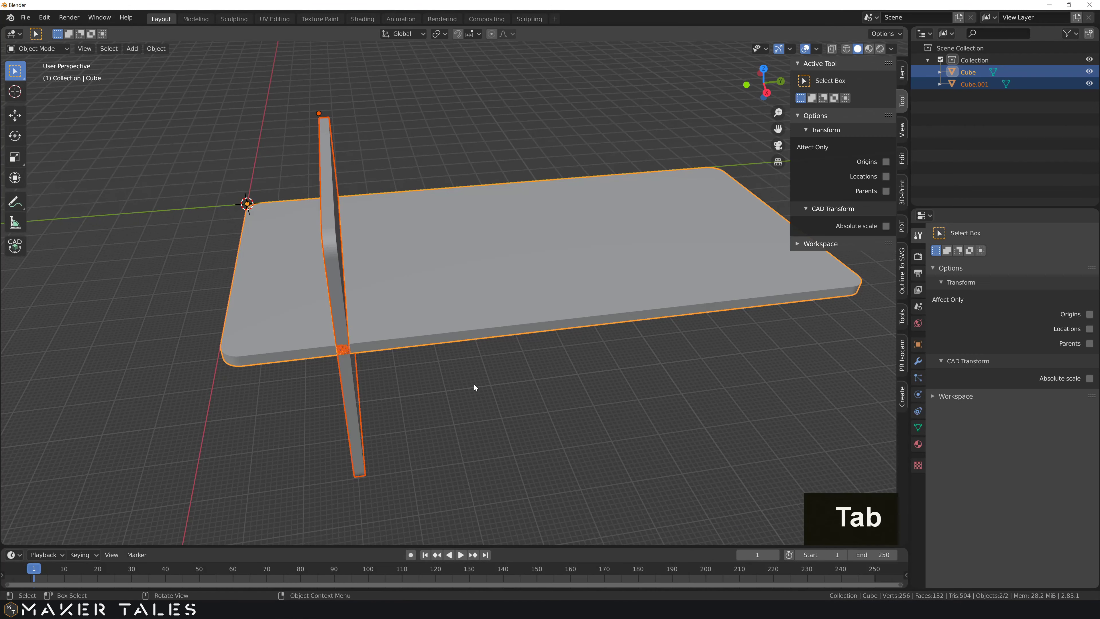
# Recalculate the long plate's normals outward, turning the face orientation overlay on for the repair and off when done.
pyautogui.press('q')
pyautogui.click(475, 409)
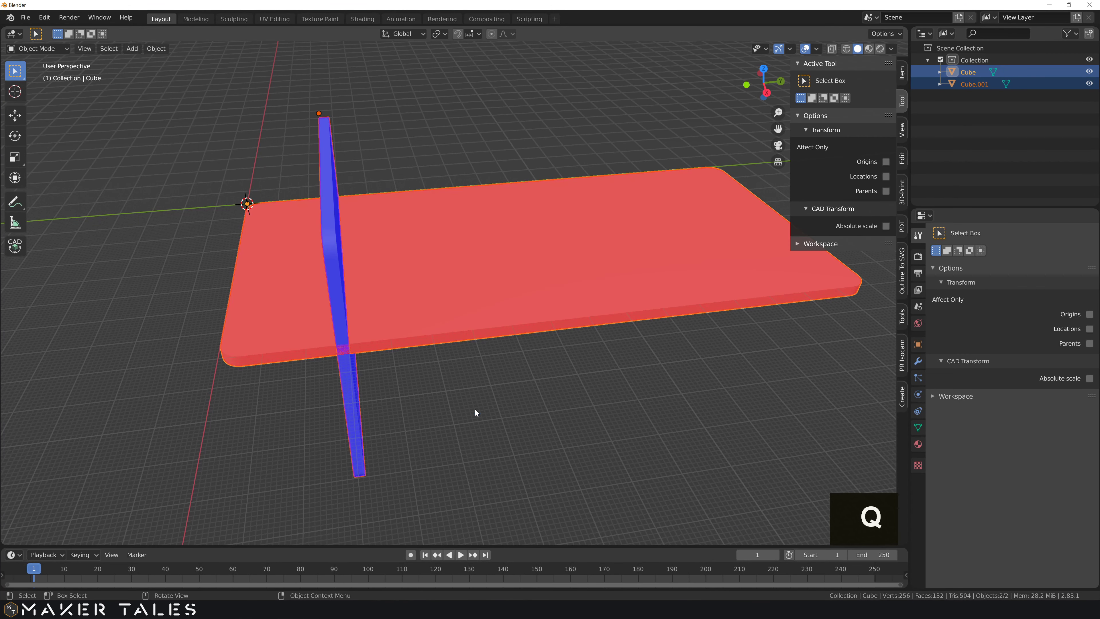
pyautogui.moveTo(521, 354); pyautogui.dragTo(517, 292, button='middle')
pyautogui.click(480, 251)
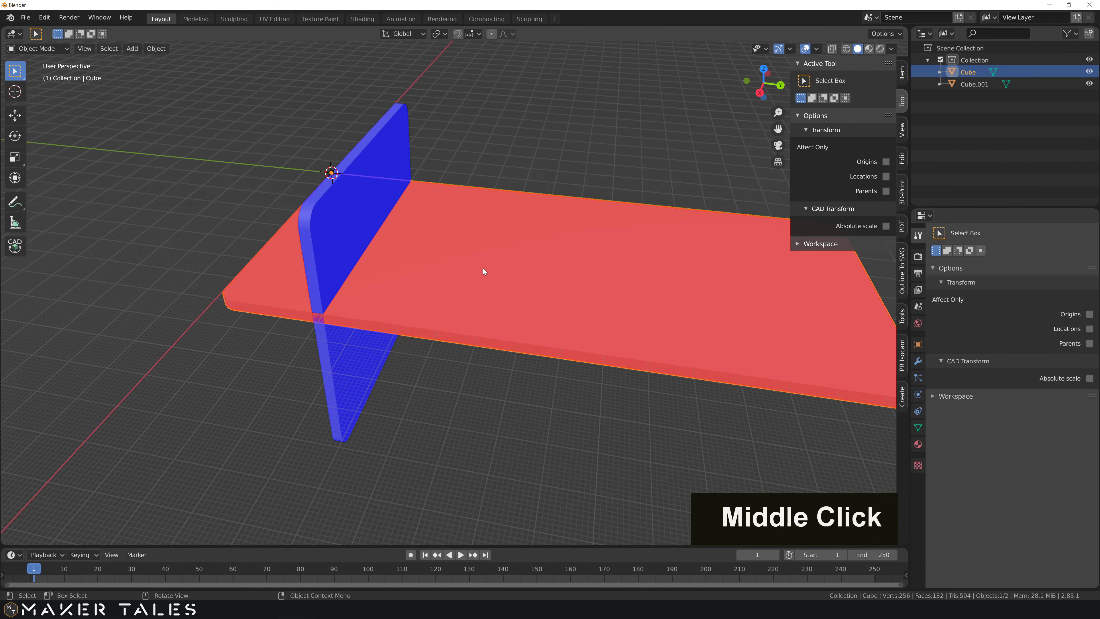
pyautogui.press('Tab')
pyautogui.press('a')
pyautogui.hotkey('shift', 'n')
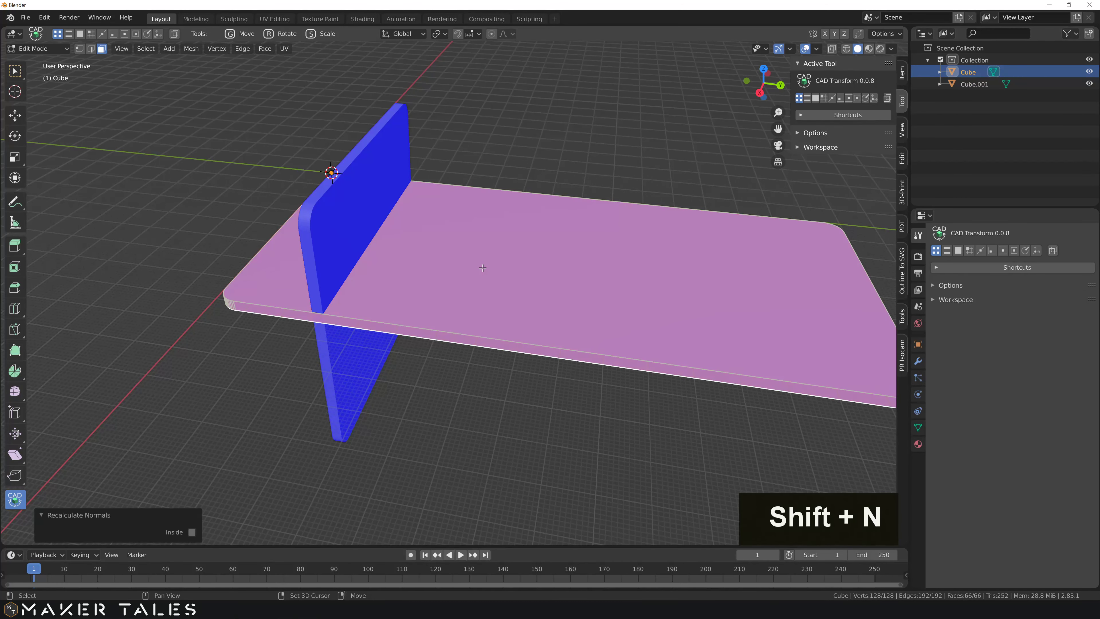
pyautogui.press('Tab')
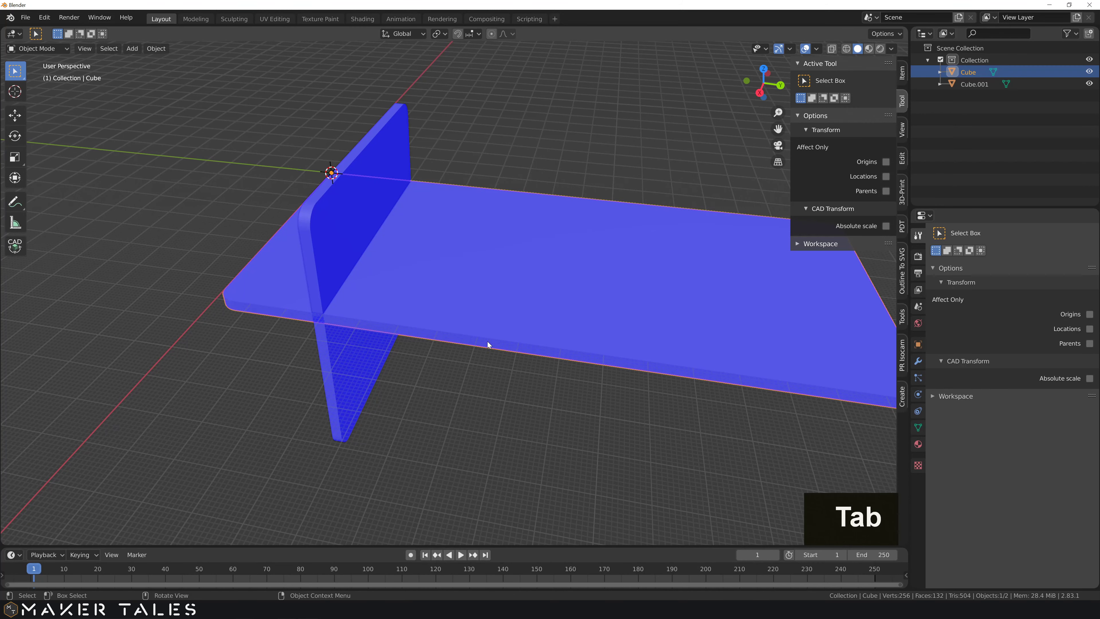
pyautogui.press('q')
pyautogui.click(481, 415)
# Duplicate the long and upright plates together and move the copies 150 mm along the global X axis.
pyautogui.moveTo(453, 421); pyautogui.dragTo(609, 416, button='middle')
pyautogui.scroll(-3, 578, 389)
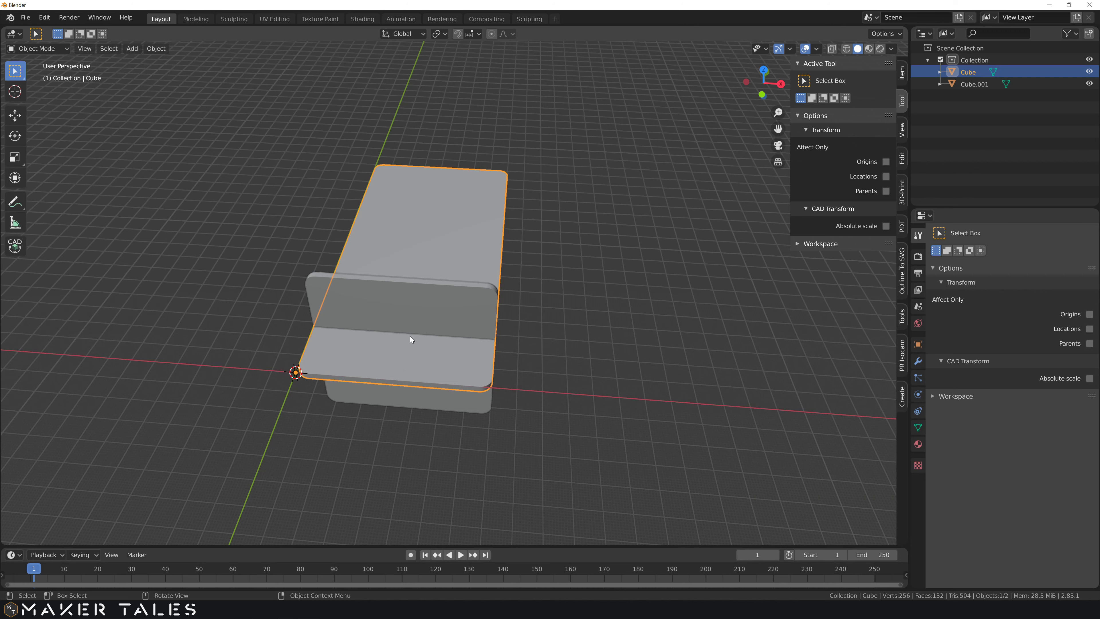
pyautogui.moveTo(423, 348); pyautogui.dragTo(404, 320, button='middle')
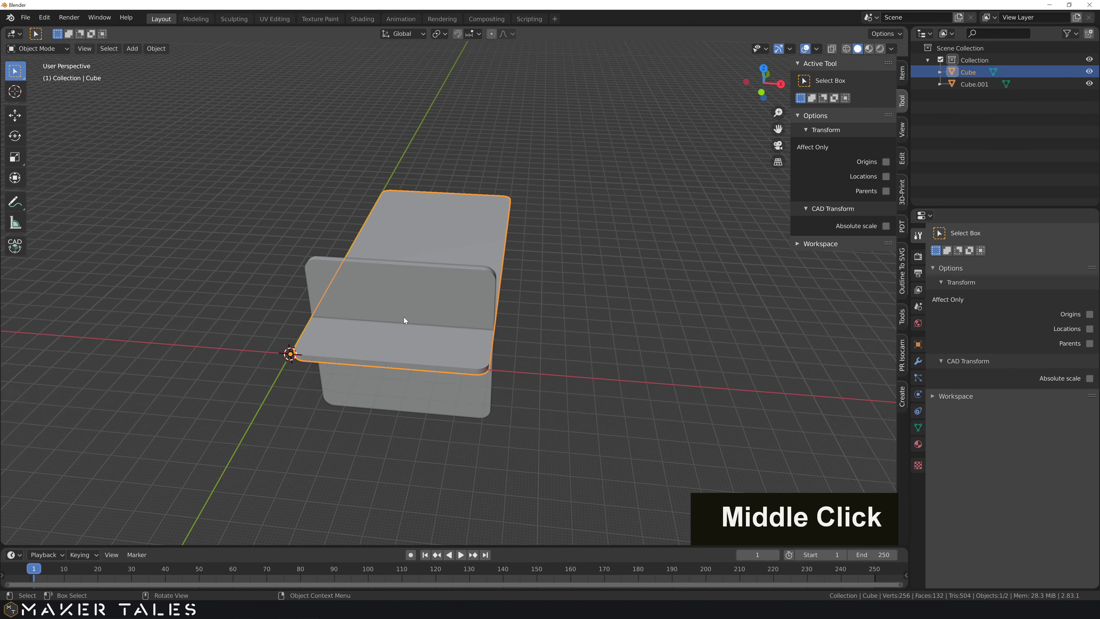
pyautogui.click(546, 344)
pyautogui.click(440, 295)
pyautogui.keyDown('shift'); pyautogui.click(447, 240); pyautogui.keyUp('shift')
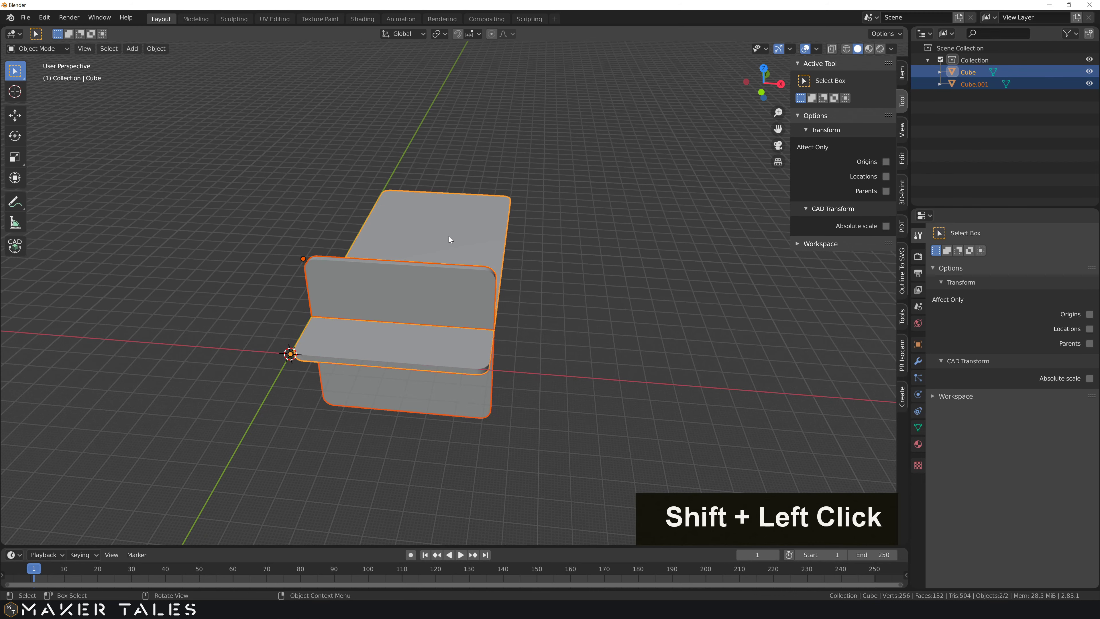
pyautogui.hotkey('shift', 'd')
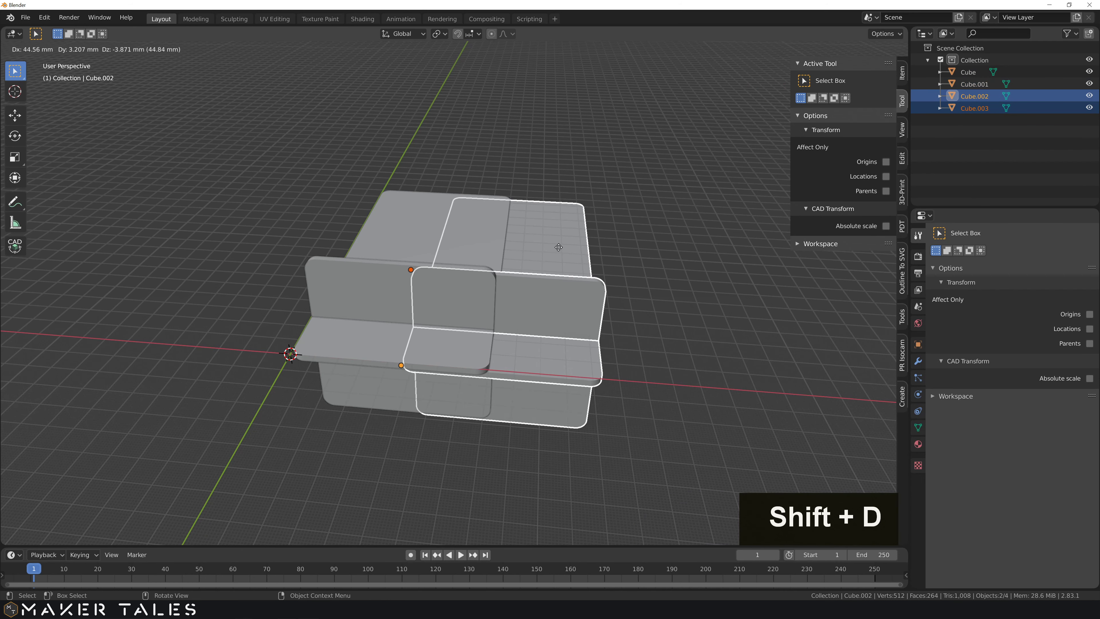
pyautogui.write('x15')
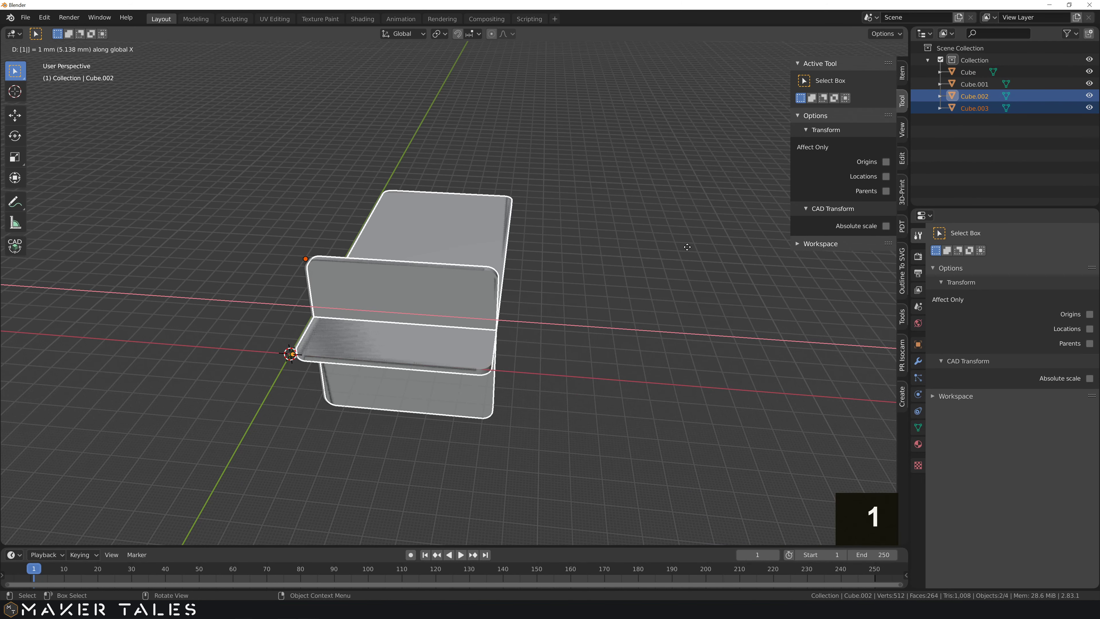
pyautogui.write('-0')
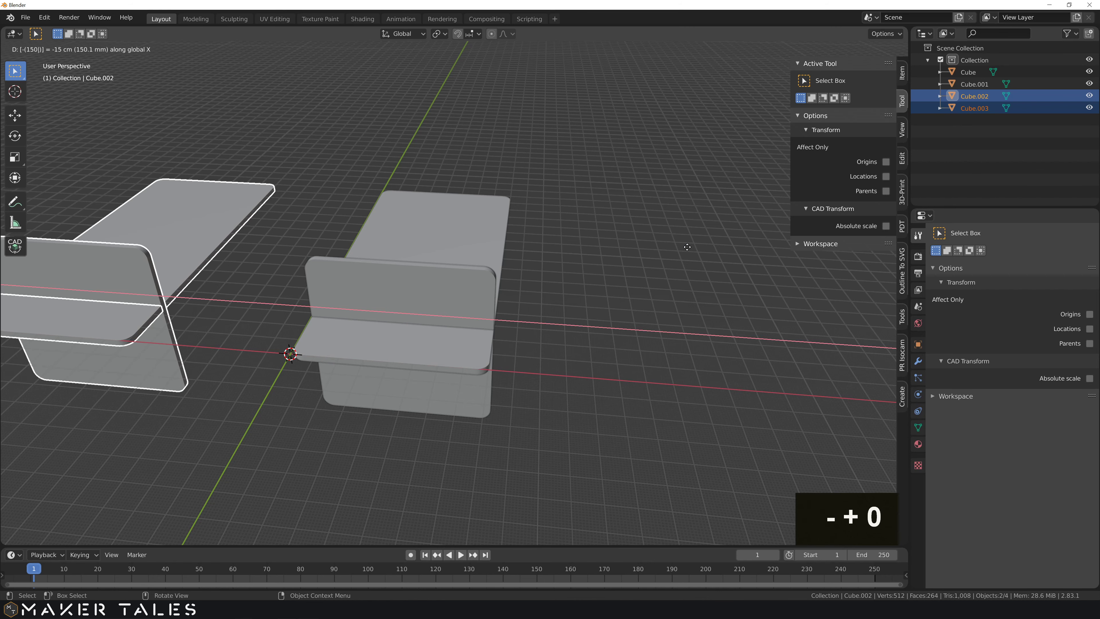
pyautogui.press('-')
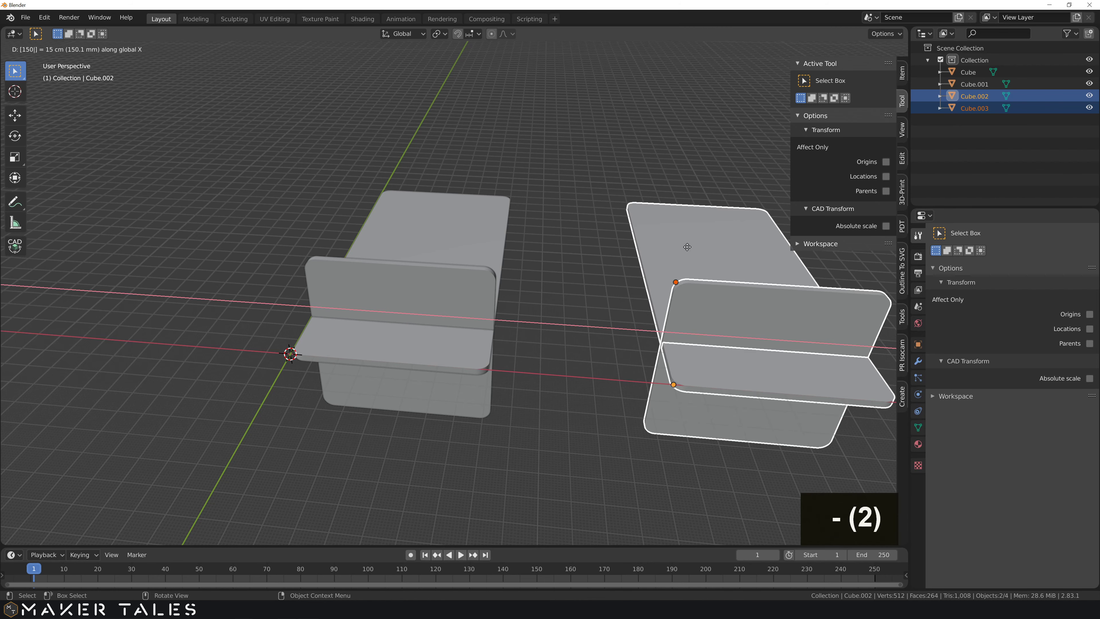
pyautogui.press('Return')
# Move both upright plates with CAD Transform along the X axis, from the top edge's centre to the long plate's far side edge.
pyautogui.scroll(-1, 596, 272)
pyautogui.keyDown('shift'); pyautogui.moveTo(595, 273); pyautogui.dragTo(511, 327, button='middle'); pyautogui.keyUp('shift')
pyautogui.click(462, 297)
pyautogui.click(388, 301)
pyautogui.keyDown('shift'); pyautogui.click(544, 306); pyautogui.keyUp('shift')
pyautogui.keyDown('shift'); pyautogui.moveTo(316, 343); pyautogui.dragTo(342, 309, button='middle'); pyautogui.keyUp('shift')
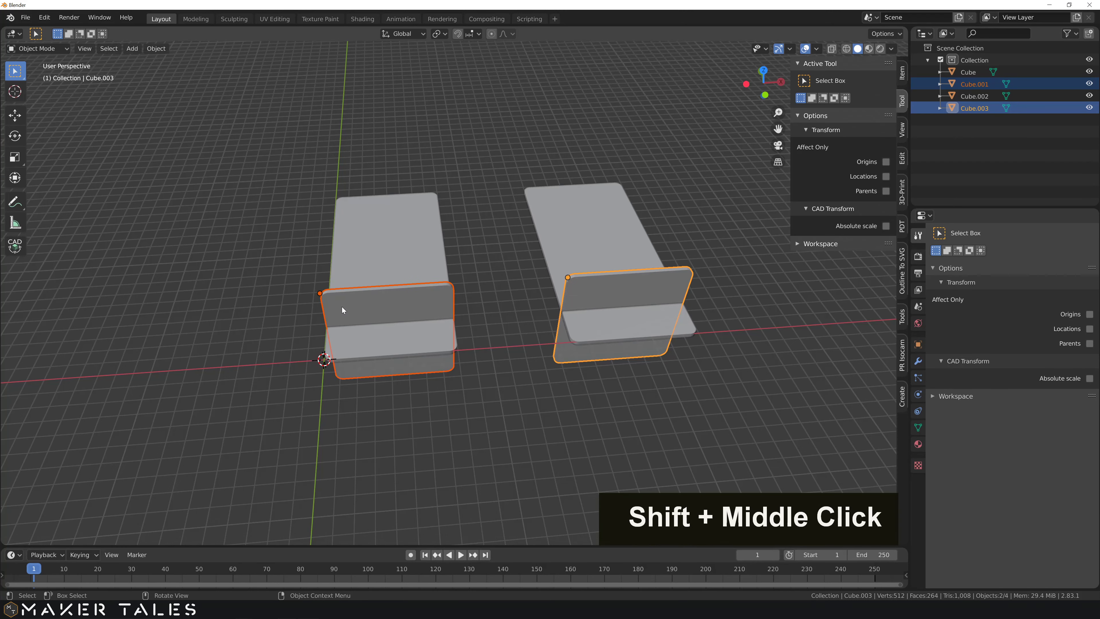
pyautogui.click(15, 246)
pyautogui.press('g')
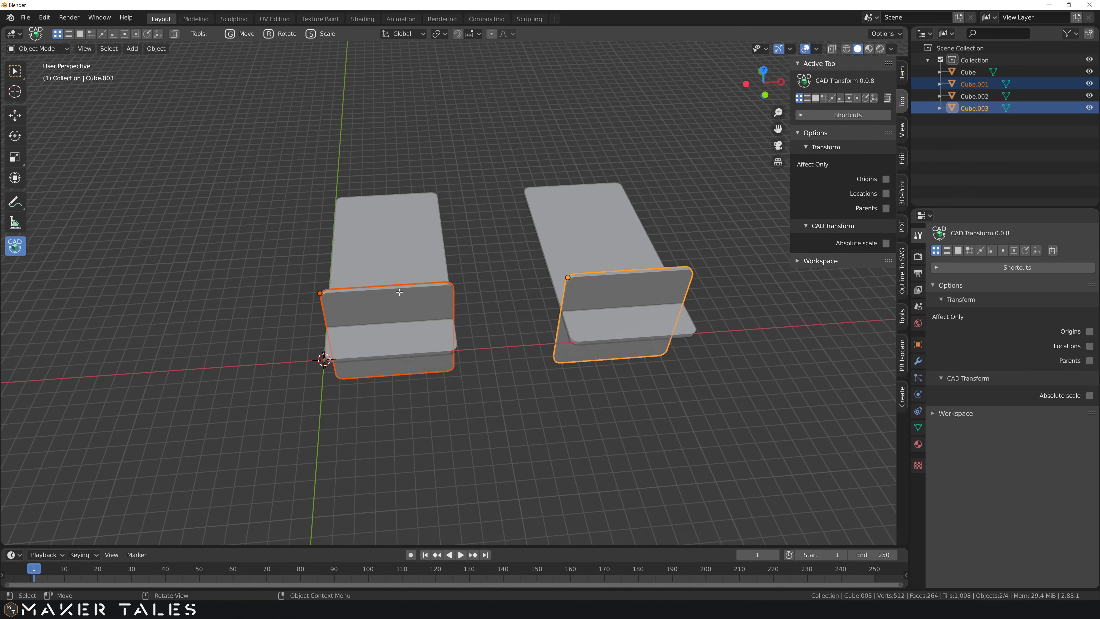
pyautogui.hotkey('shift', 'e')
pyautogui.moveTo(399, 291); pyautogui.dragTo(393, 298, button='middle')
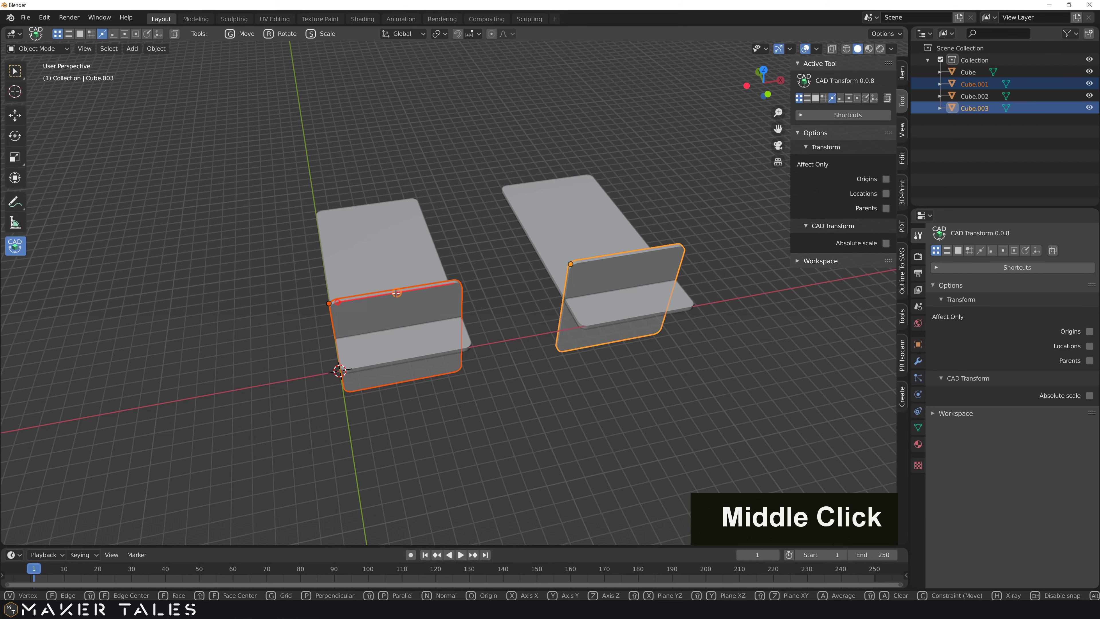
pyautogui.click(396, 293)
pyautogui.press('x')
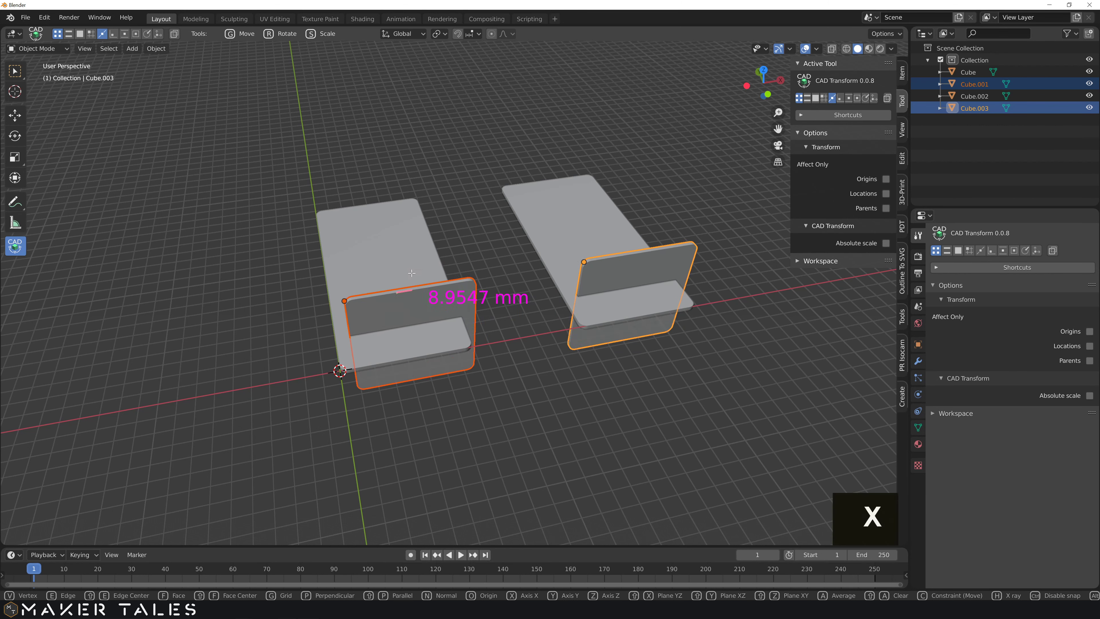
pyautogui.click(440, 262)
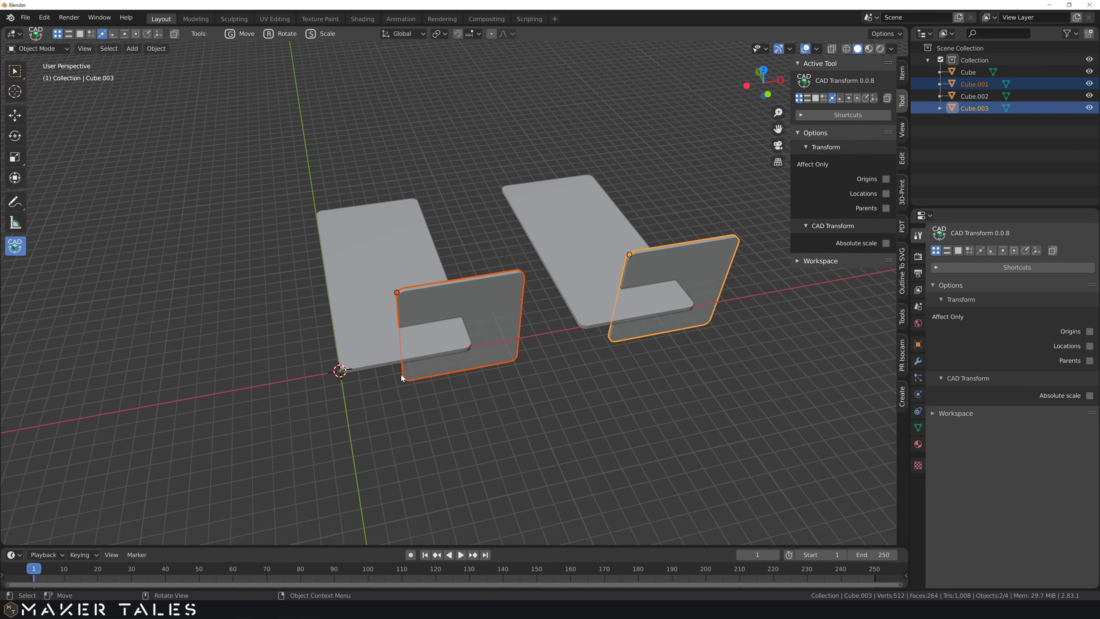
# Subtract the original upright plate from the original long plate with a Boolean difference to cut its slot.
pyautogui.moveTo(446, 295); pyautogui.dragTo(428, 284, button='middle')
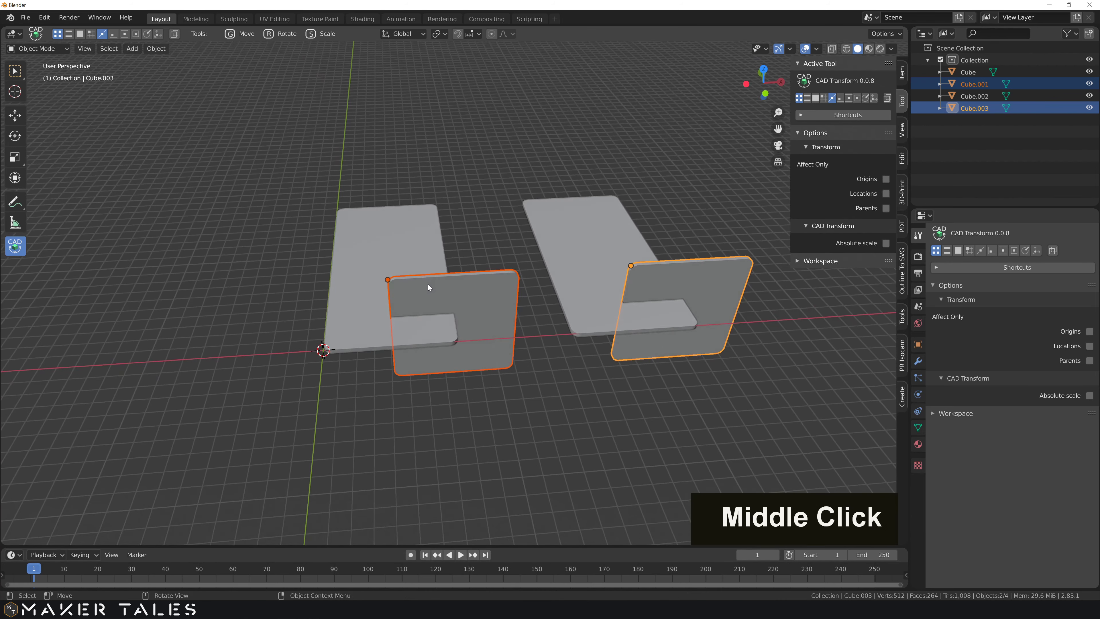
pyautogui.moveTo(470, 237); pyautogui.dragTo(476, 257, button='middle')
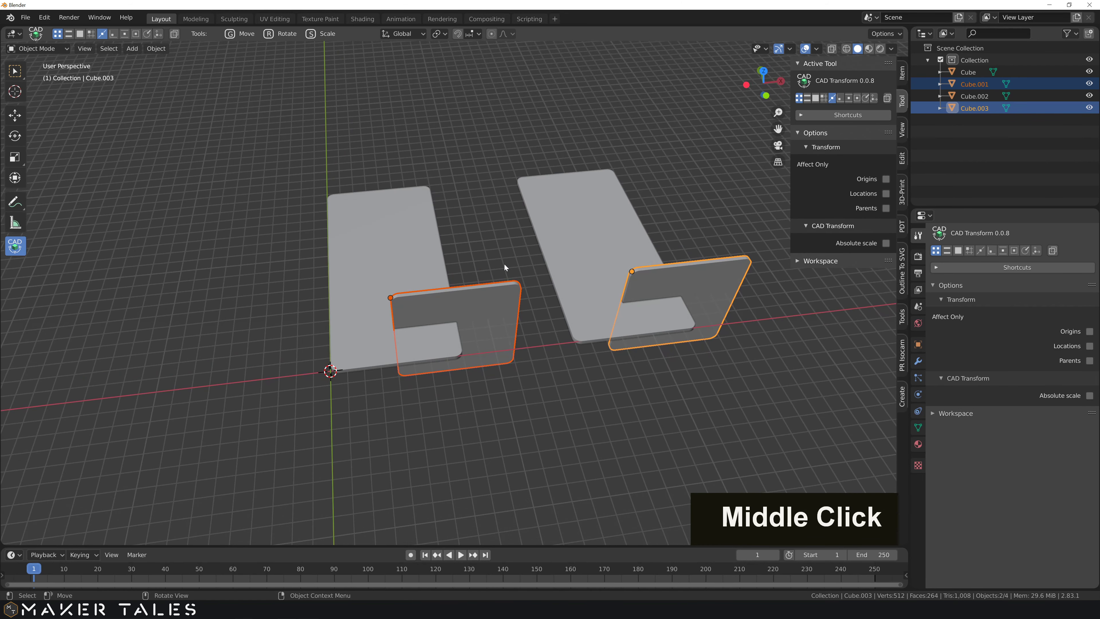
pyautogui.click(472, 250)
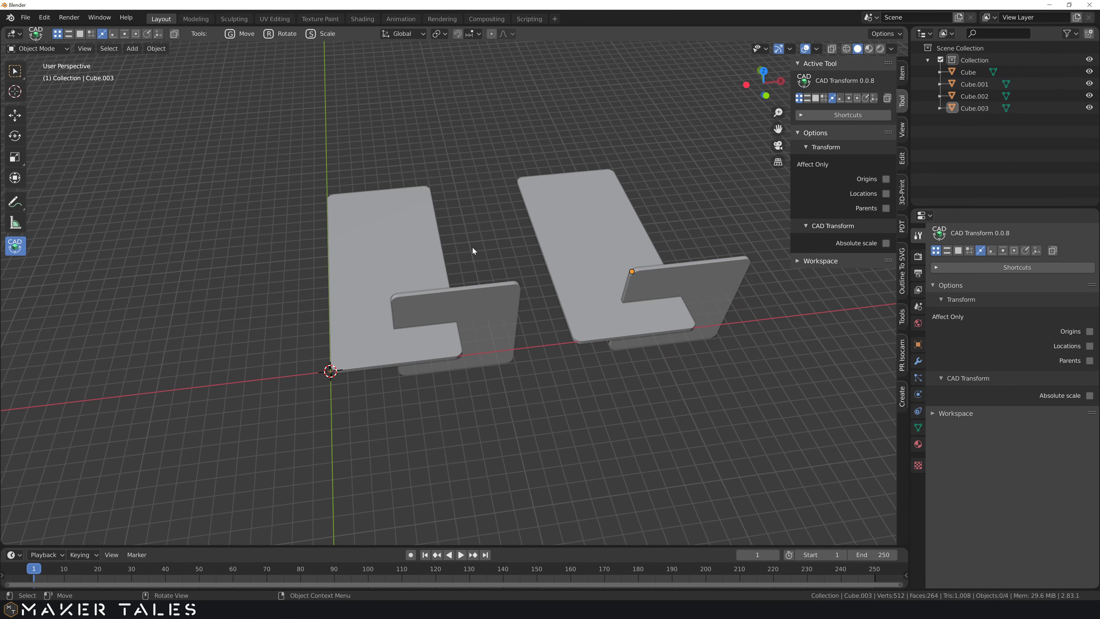
pyautogui.click(471, 301)
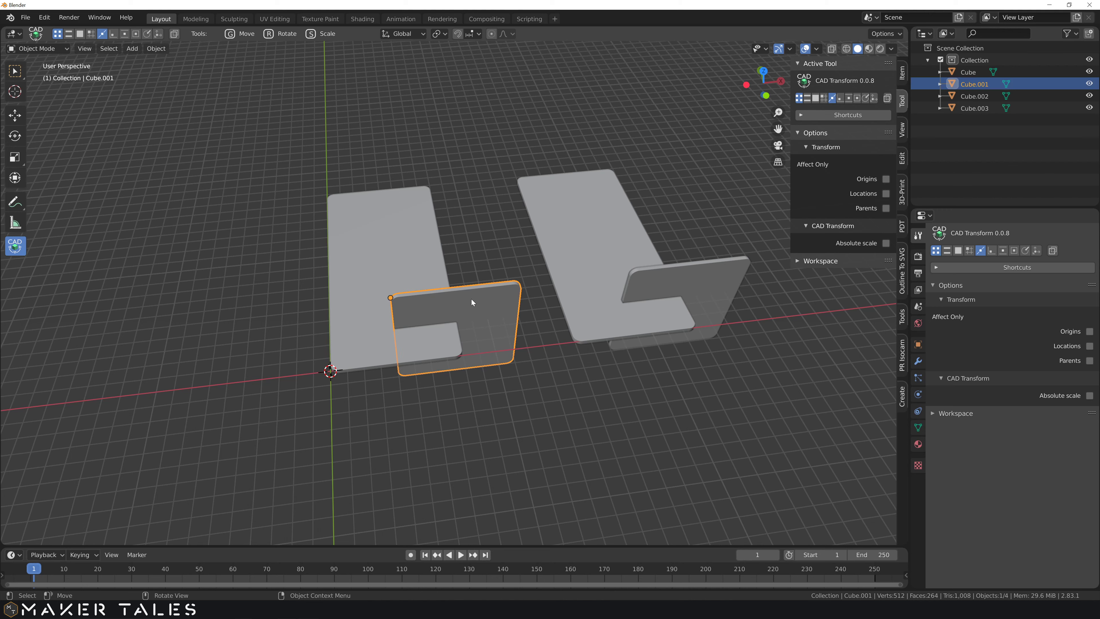
pyautogui.keyDown('shift'); pyautogui.click(413, 248); pyautogui.keyUp('shift')
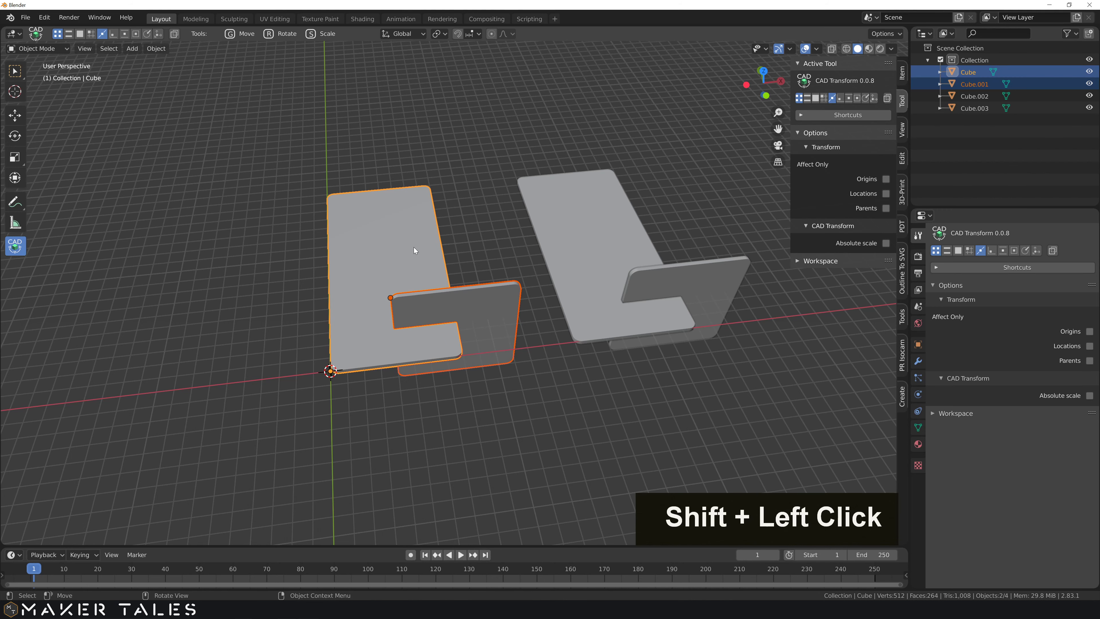
pyautogui.hotkey('ctrl', 'shift', '-')
# Subtract the duplicate long plate from the duplicate upright plate with a Boolean difference to cut the matching slot.
pyautogui.click(599, 256)
pyautogui.keyDown('shift'); pyautogui.click(698, 281); pyautogui.keyUp('shift')
pyautogui.hotkey('ctrl', 'shift', '-')
# Move the slotted upright plate with CAD Transform along the X axis, snapping its side edge to the long plate's side edge at the origin.
pyautogui.moveTo(639, 309); pyautogui.dragTo(669, 311, button='middle')
pyautogui.scroll(3, 658, 296)
pyautogui.scroll(2, 658, 296)
pyautogui.scroll(-4, 669, 312)
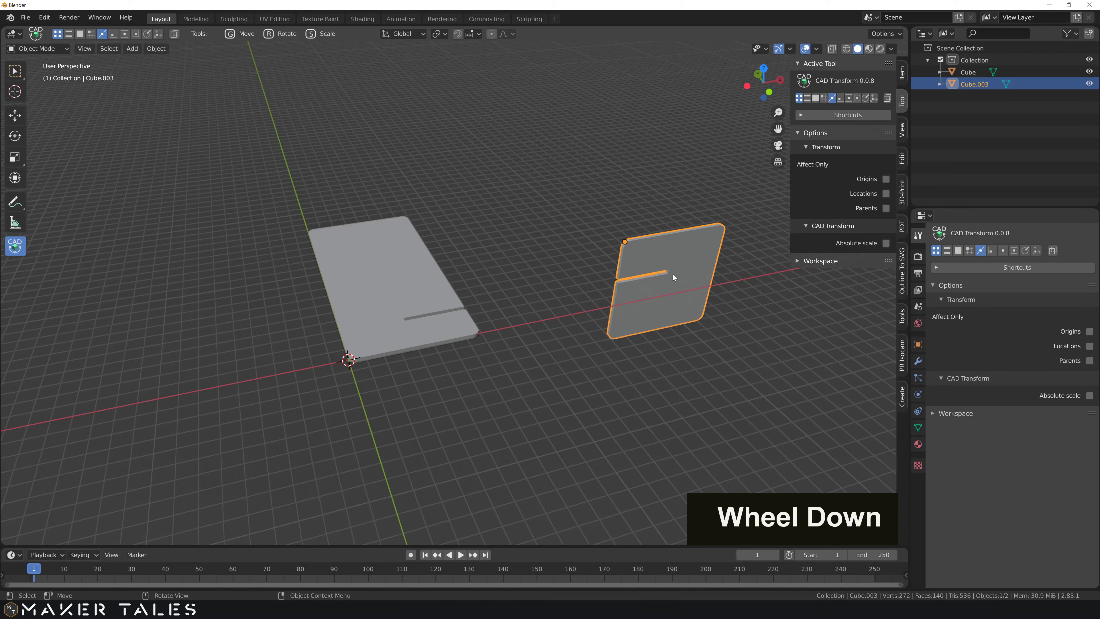
pyautogui.press('g')
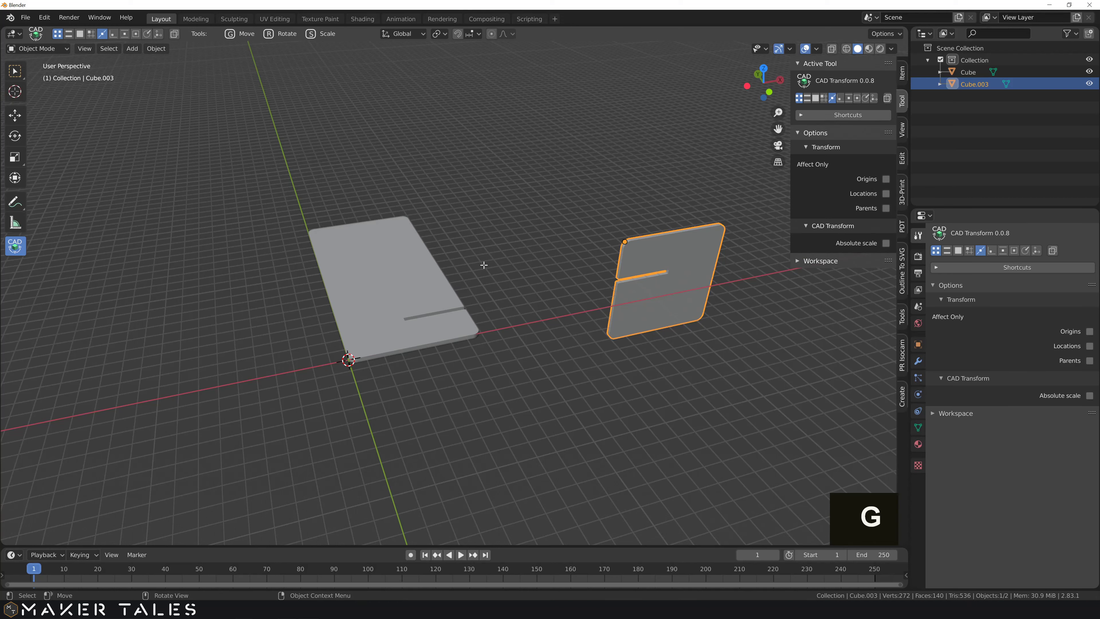
pyautogui.click(618, 262)
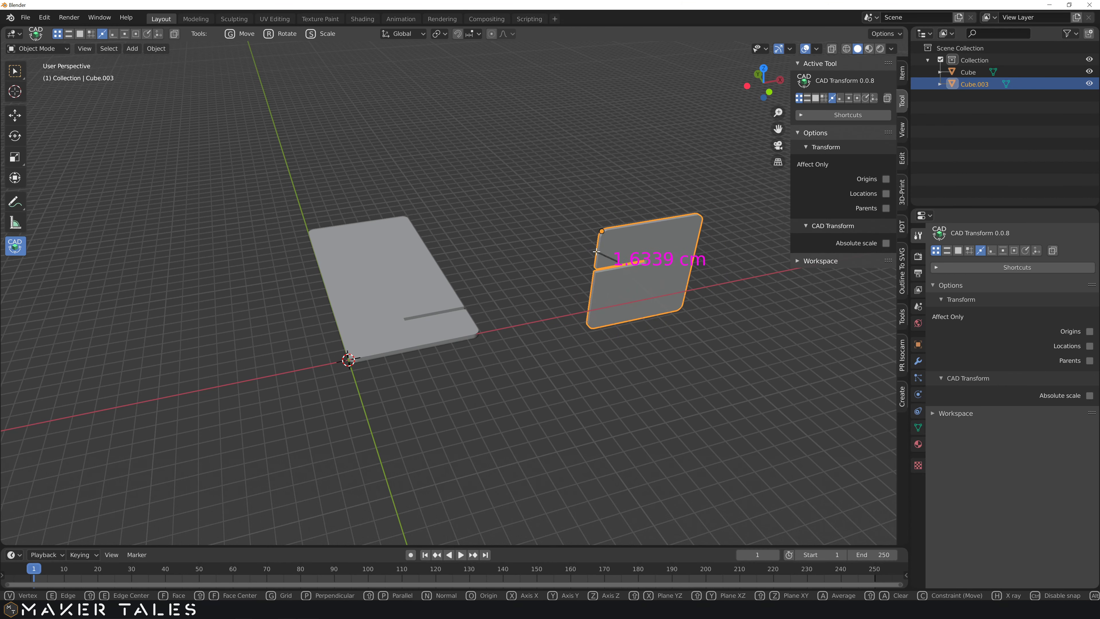
pyautogui.press('x')
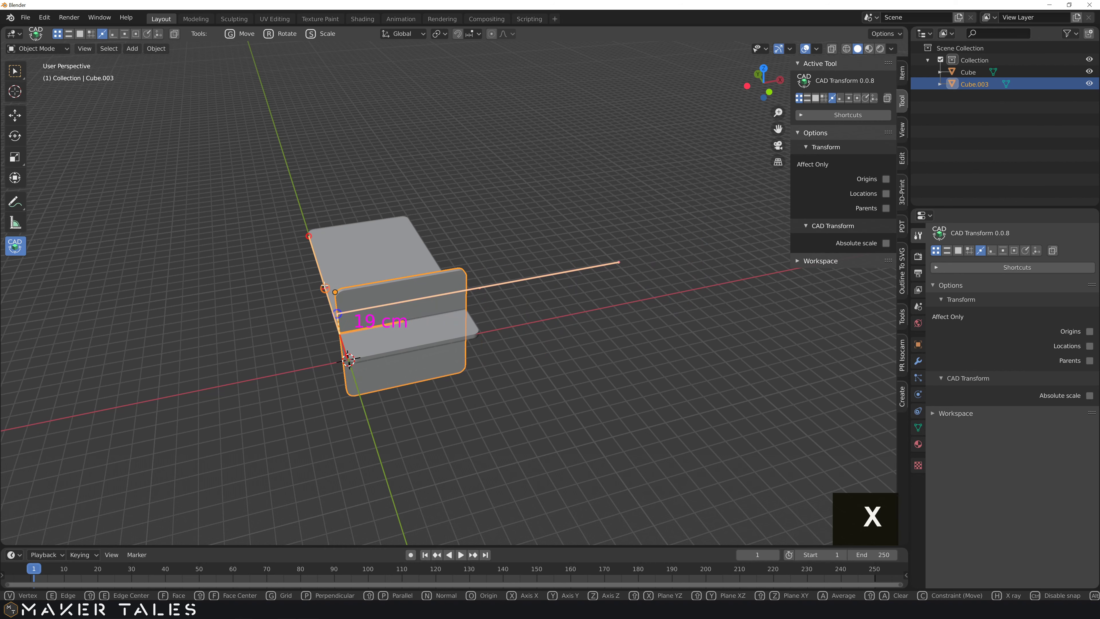
pyautogui.click(365, 354)
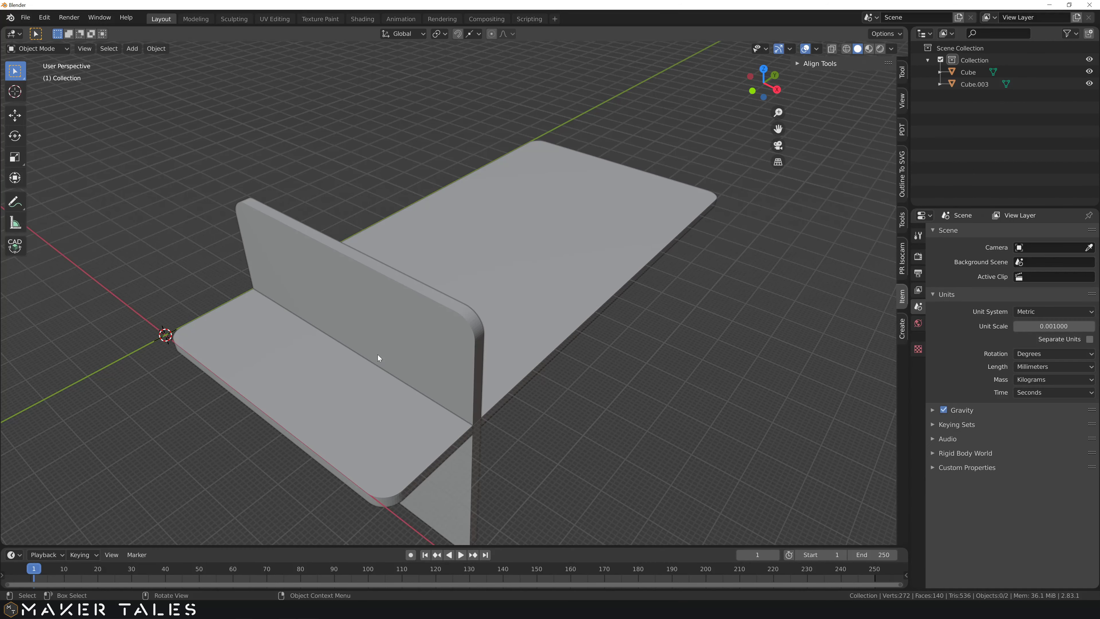
# Place the 3D cursor at the centre of the upright plate's top edge and add a 15 mm cube there.
pyautogui.moveTo(378, 354); pyautogui.dragTo(454, 312, button='middle')
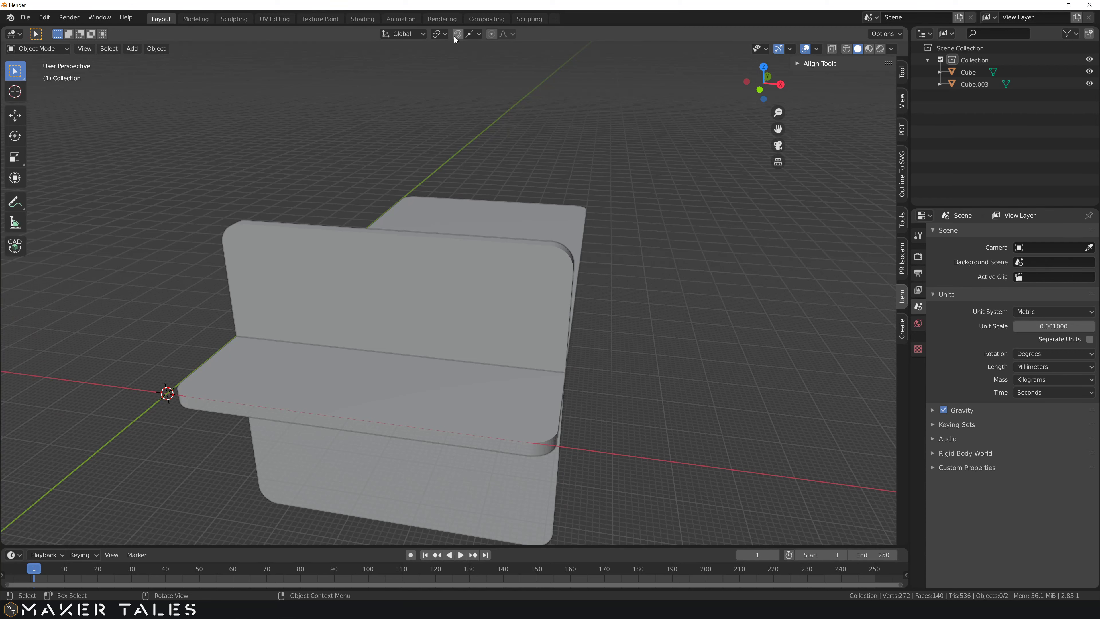
pyautogui.keyDown('shift'); pyautogui.moveTo(339, 310); pyautogui.dragTo(386, 234, button='right'); pyautogui.keyUp('shift')
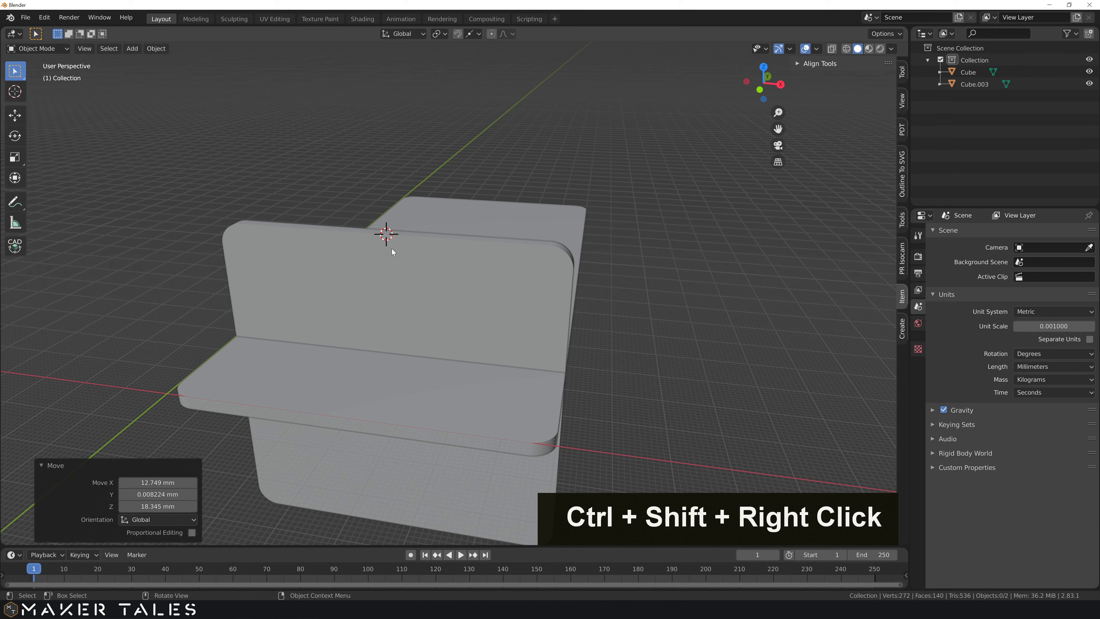
pyautogui.moveTo(385, 233); pyautogui.dragTo(406, 285, button='middle')
pyautogui.hotkey('shift', 'a')
pyautogui.moveTo(400, 249)
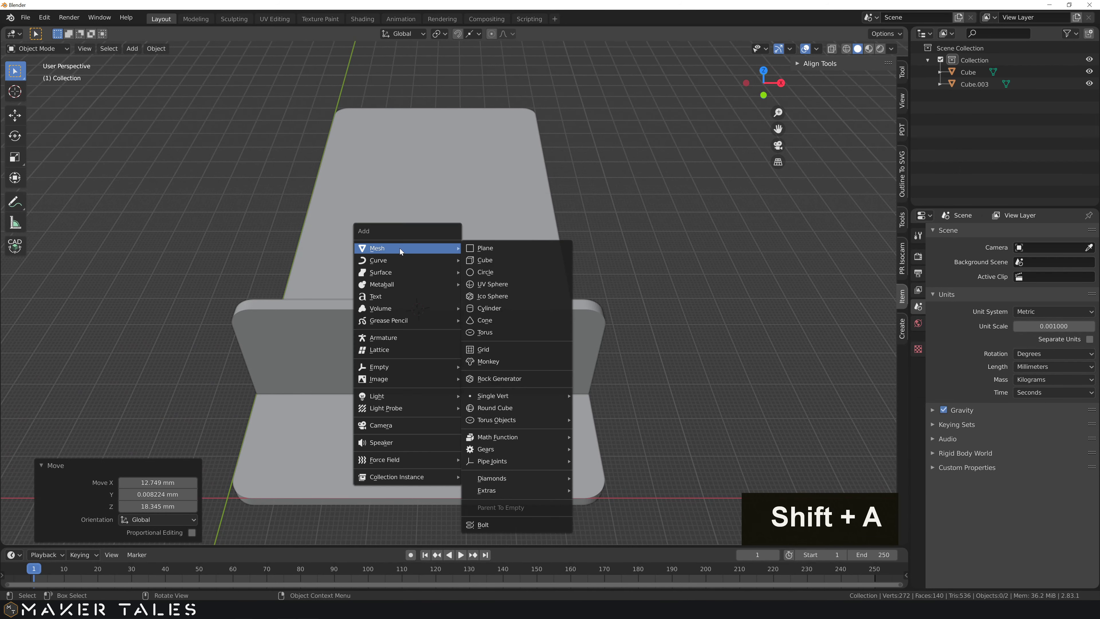
pyautogui.click(520, 261)
# Move the cube down with CAD Transform along the Z axis, from its bottom corner vertex to the long plate's top surface.
pyautogui.moveTo(428, 303); pyautogui.dragTo(333, 224, button='middle')
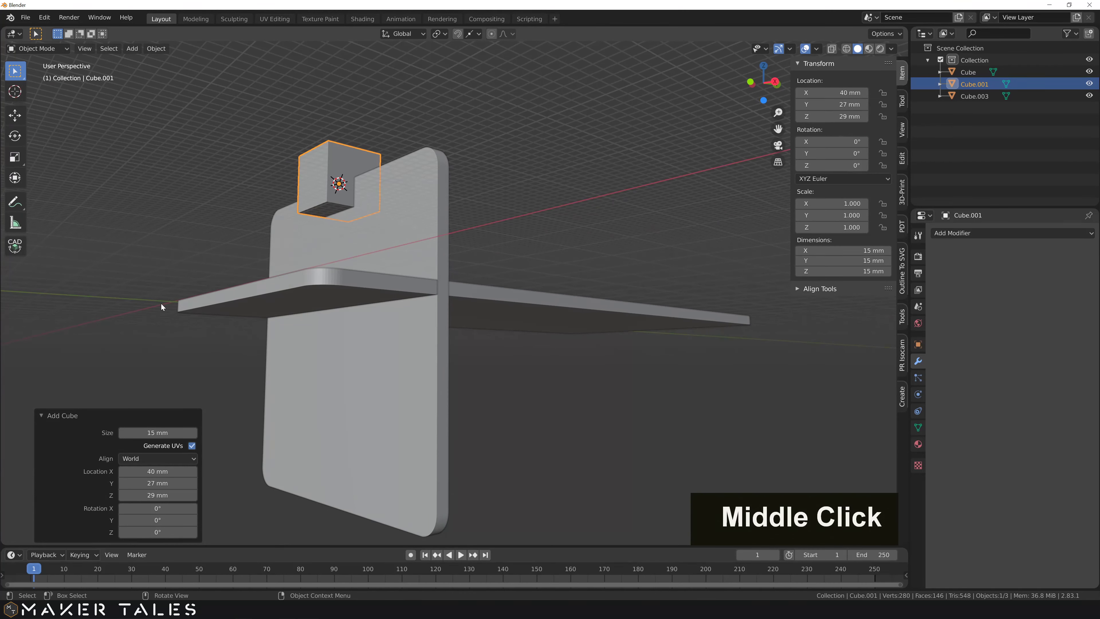
pyautogui.click(15, 245)
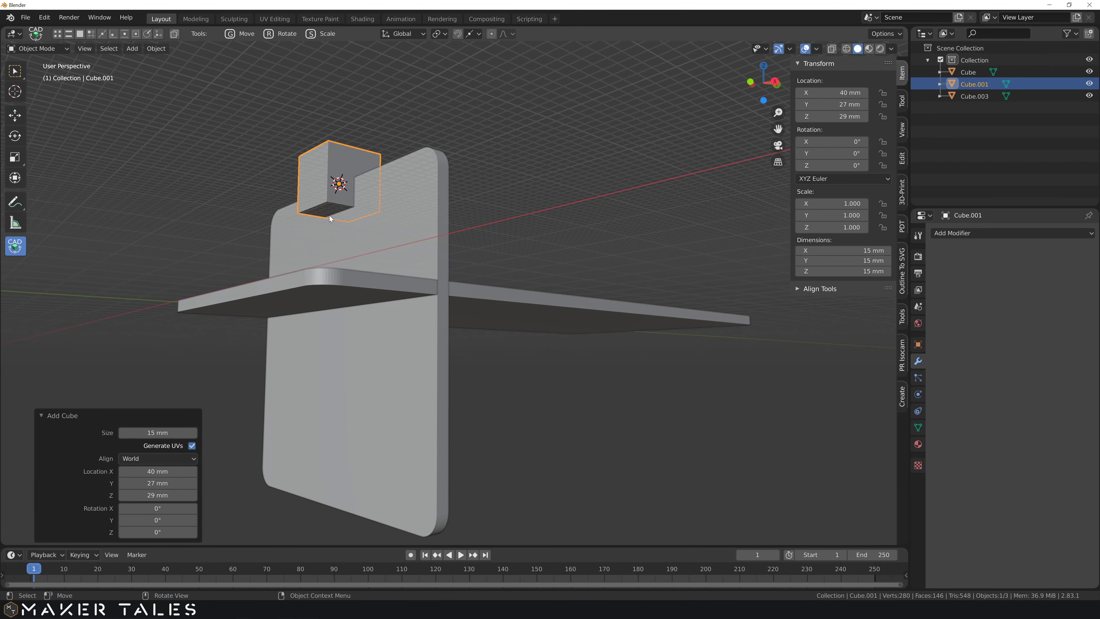
pyautogui.moveTo(329, 215); pyautogui.dragTo(332, 306, button='middle')
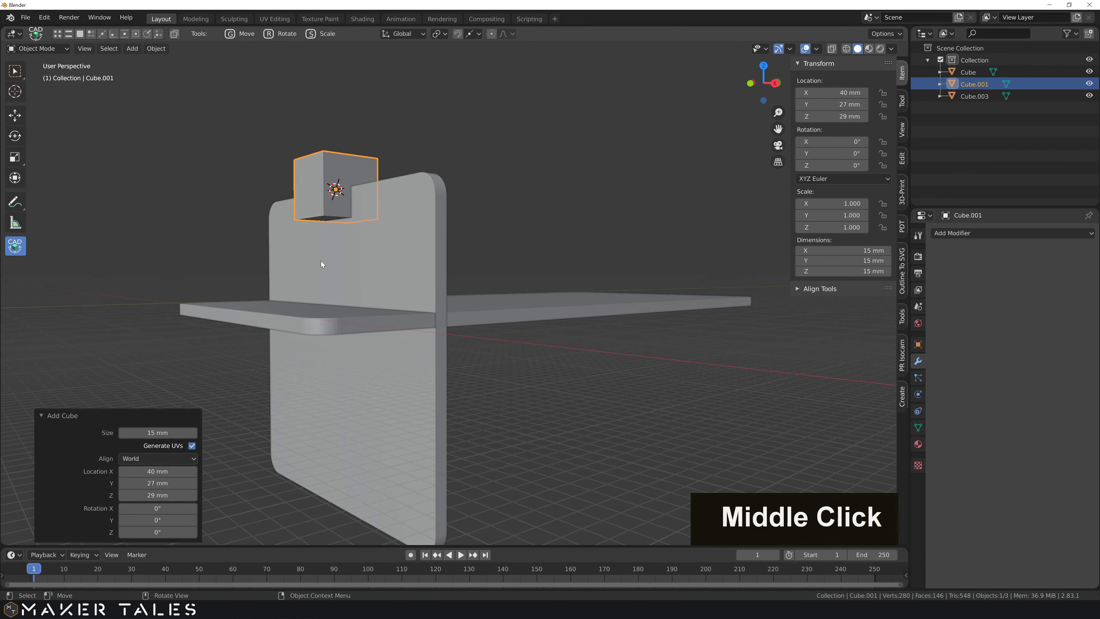
pyautogui.moveTo(320, 260); pyautogui.dragTo(333, 238, button='middle')
pyautogui.press('g')
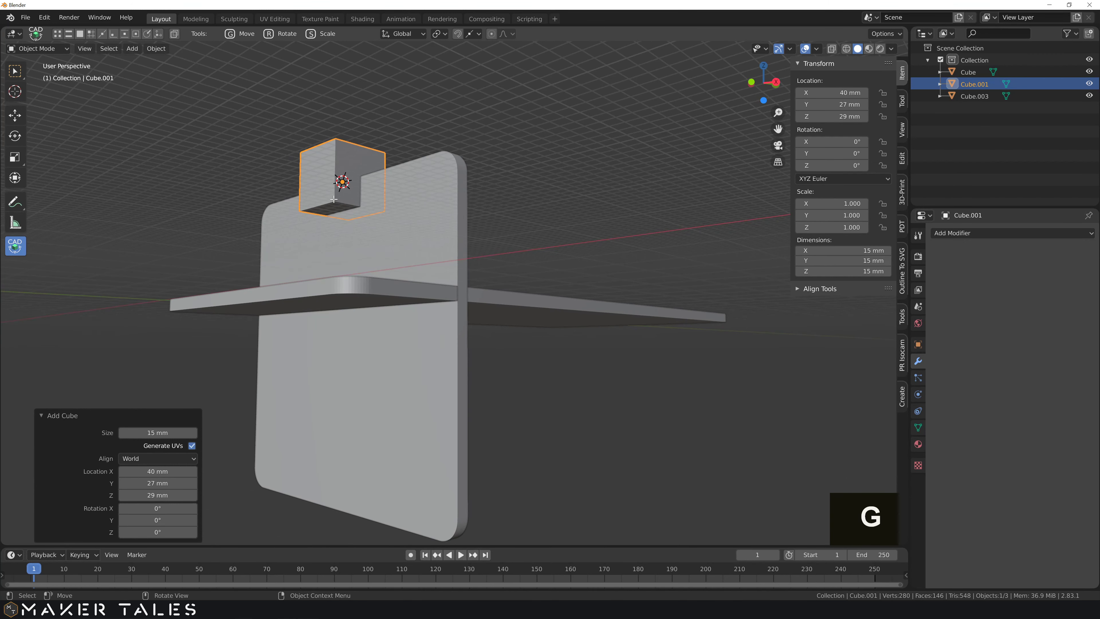
pyautogui.moveTo(338, 183); pyautogui.dragTo(340, 189, button='middle')
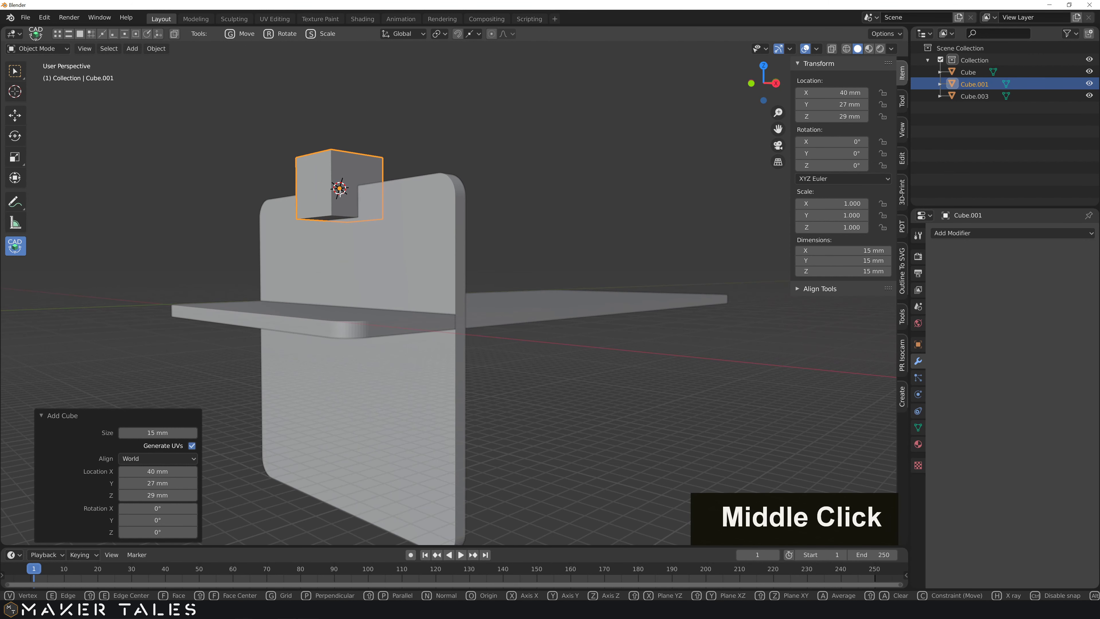
pyautogui.press('v')
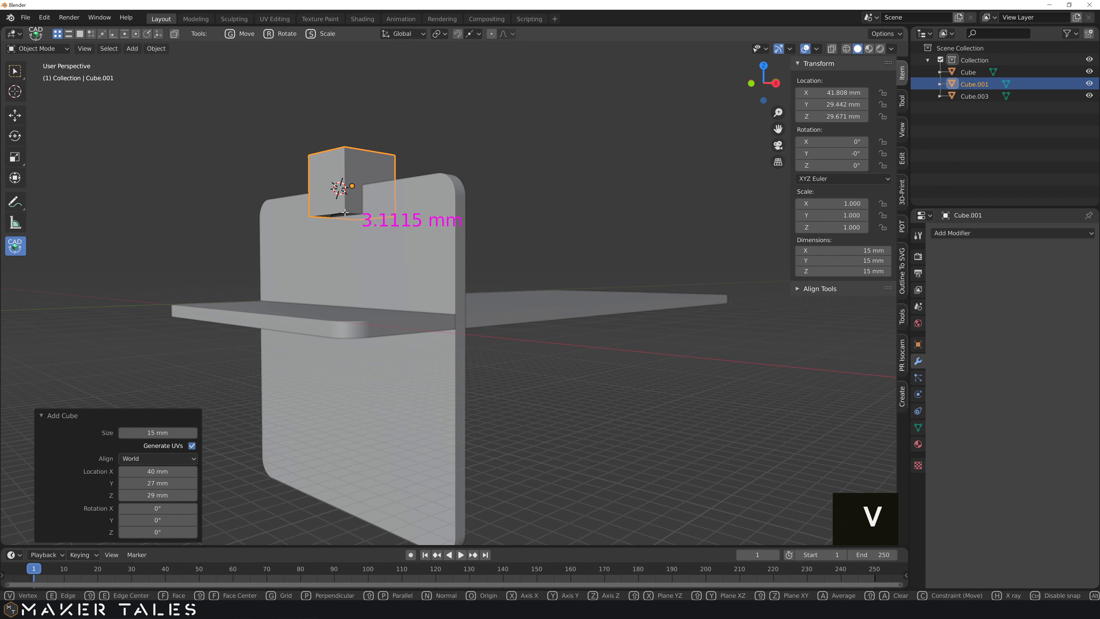
pyautogui.press('z')
pyautogui.click(336, 299)
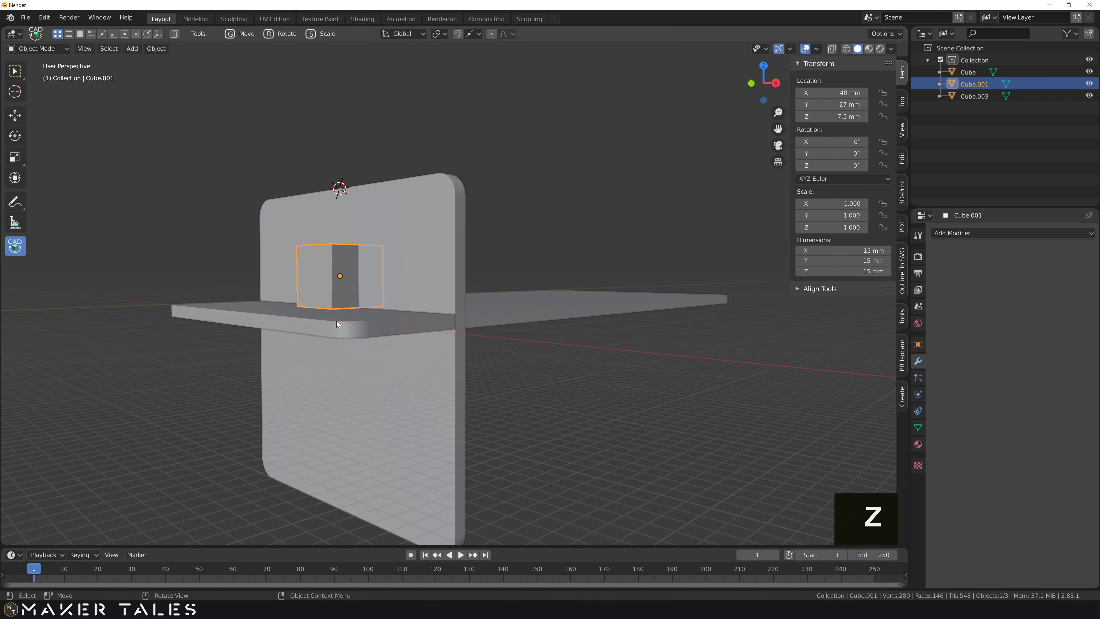
# Move the cube 5 mm up along the Z axis with CAD Transform.
pyautogui.press('g')
pyautogui.press('z')
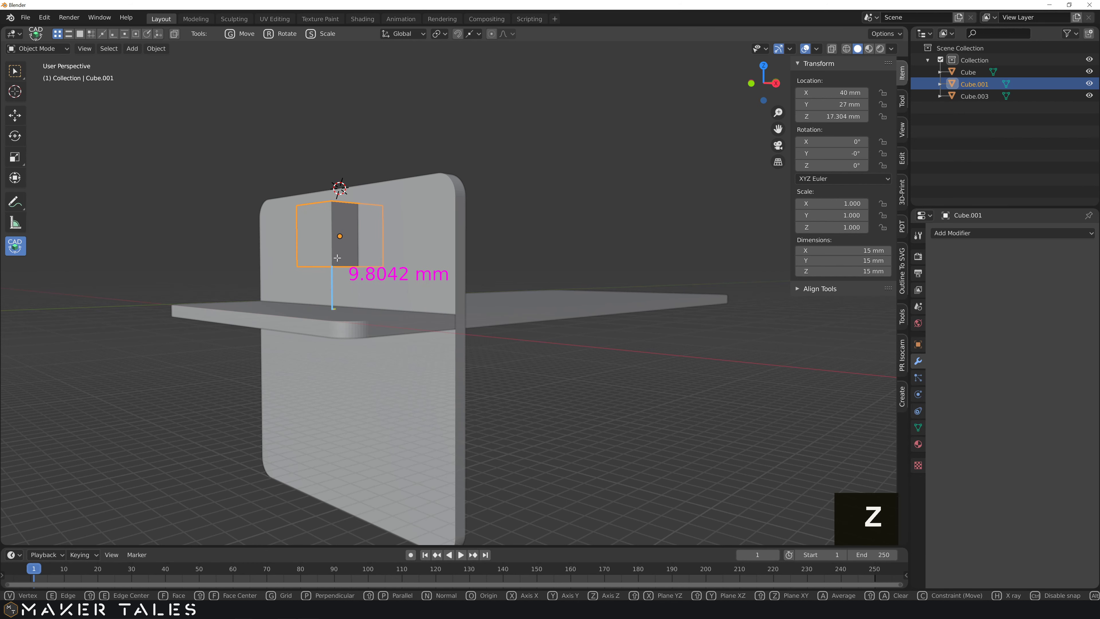
pyautogui.press('KP_5')
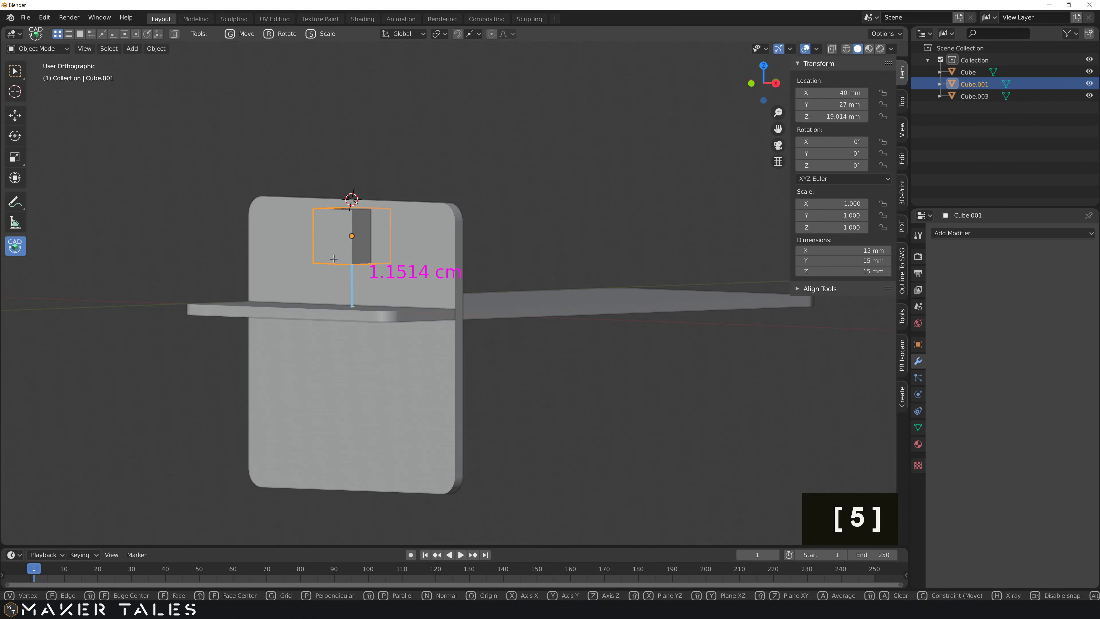
pyautogui.press('5')
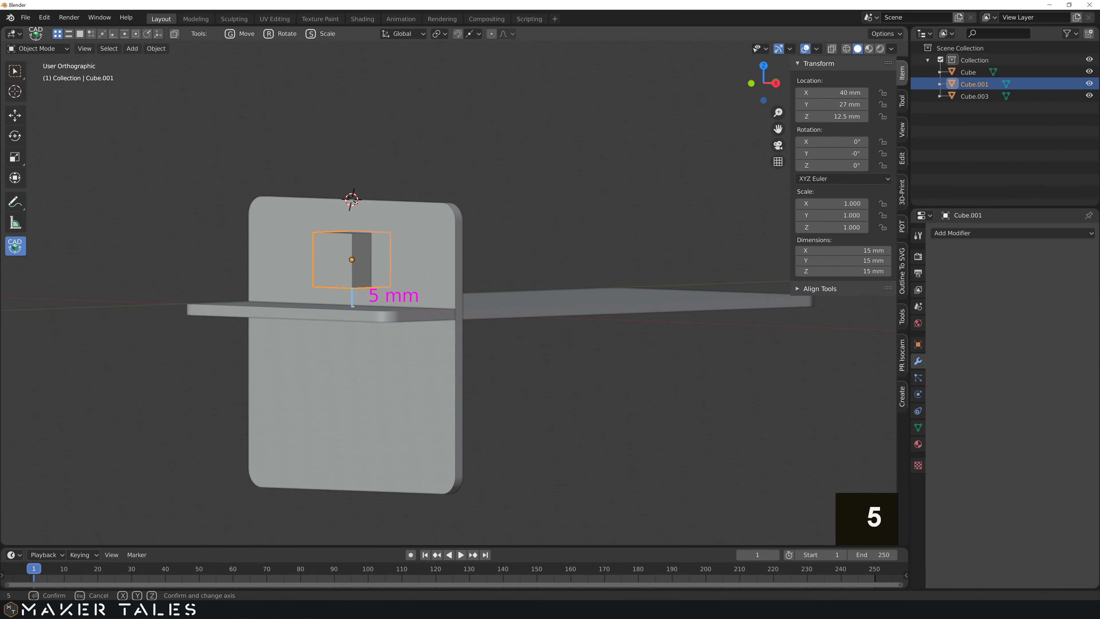
pyautogui.press('Return')
pyautogui.press('KP_5')
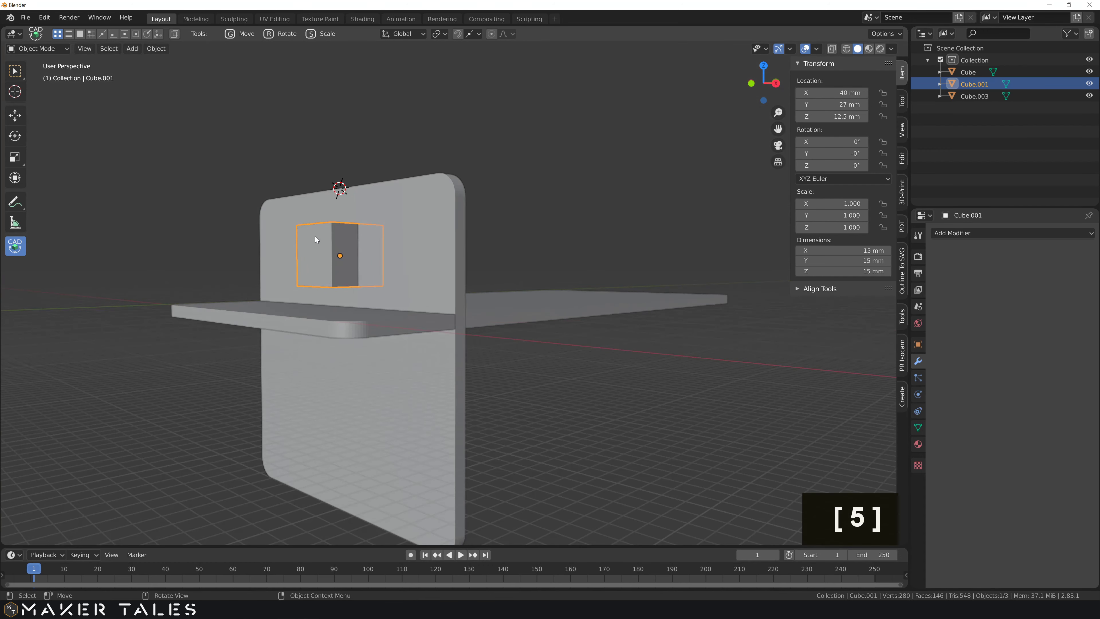
# Raise the cube's top face about 21 mm along Z so it extends above the upright plate's top edge.
pyautogui.moveTo(314, 236); pyautogui.dragTo(392, 289, button='middle')
pyautogui.scroll(-2, 335, 289)
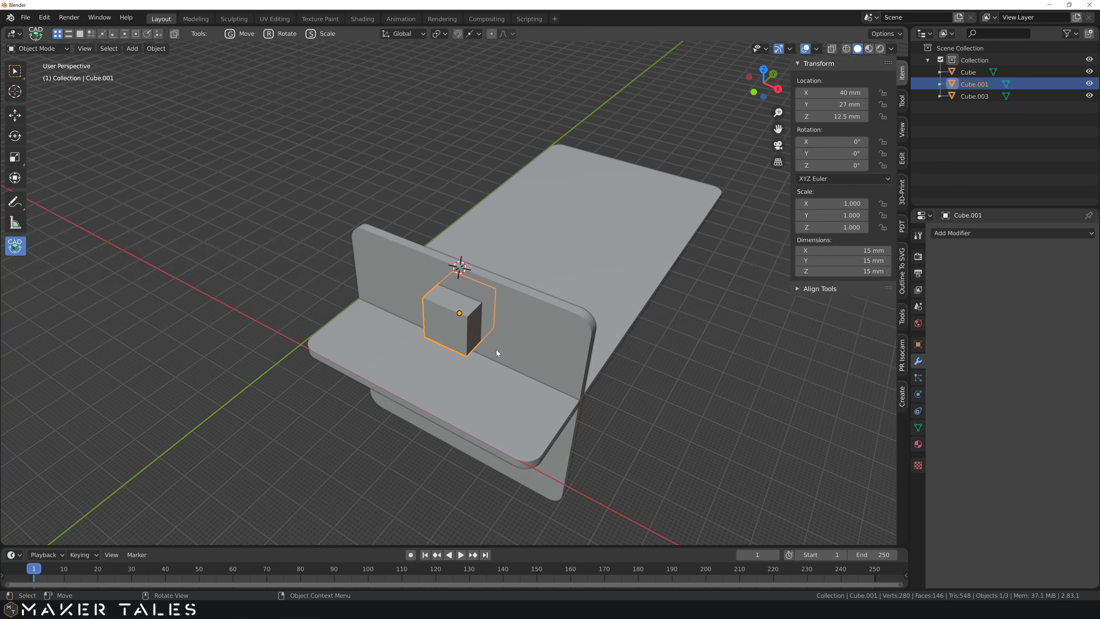
pyautogui.moveTo(432, 309)
pyautogui.mouseDown(button='middle')
pyautogui.moveTo(479, 349)
pyautogui.moveTo(490, 279)
pyautogui.moveTo(495, 334)
pyautogui.moveTo(449, 310)
pyautogui.mouseUp(button='middle')
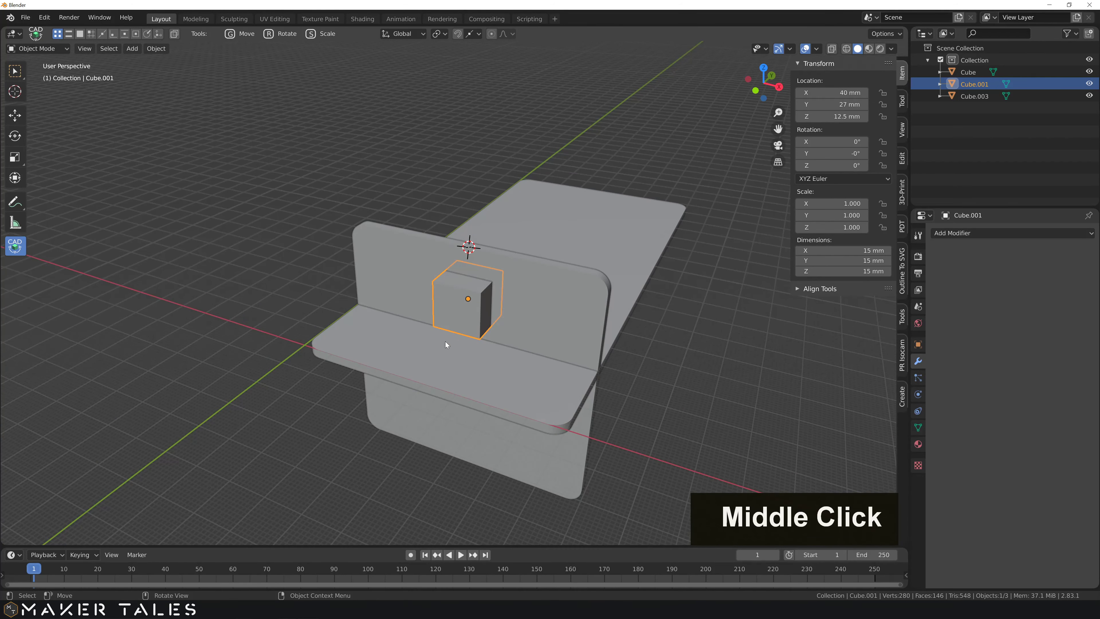
pyautogui.press('Tab')
pyautogui.click(463, 283)
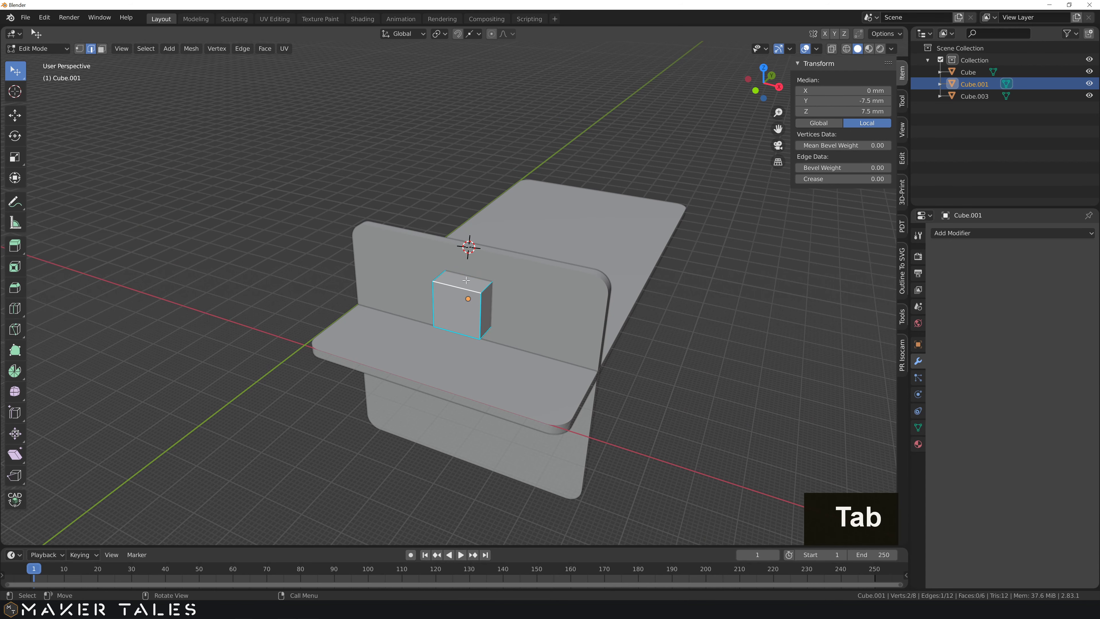
pyautogui.press('3')
pyautogui.click(466, 281)
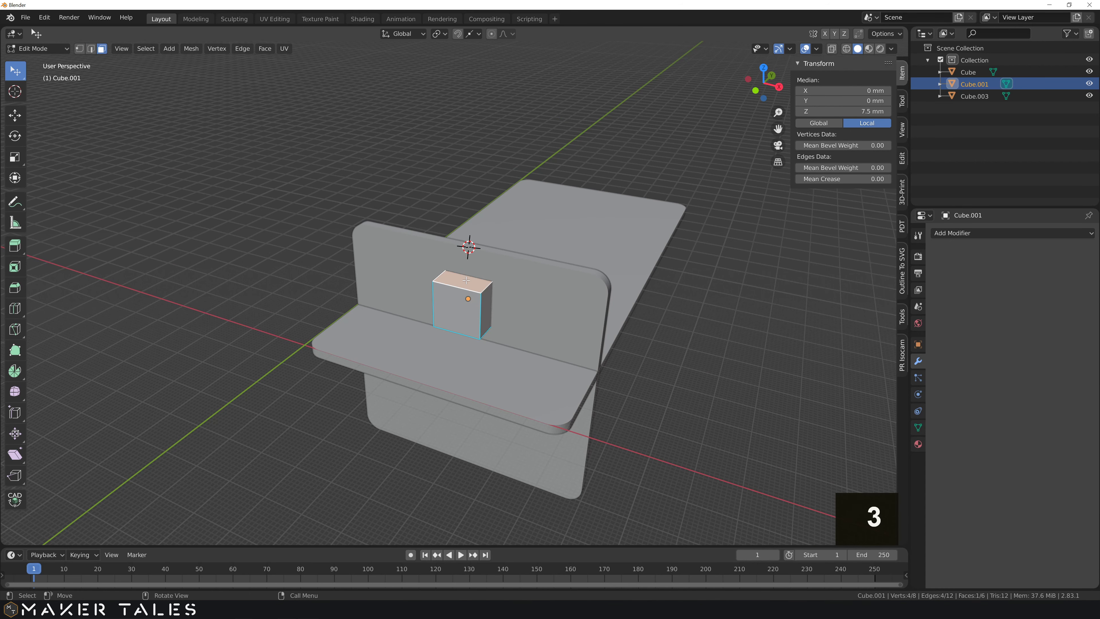
pyautogui.press('g')
pyautogui.press('z')
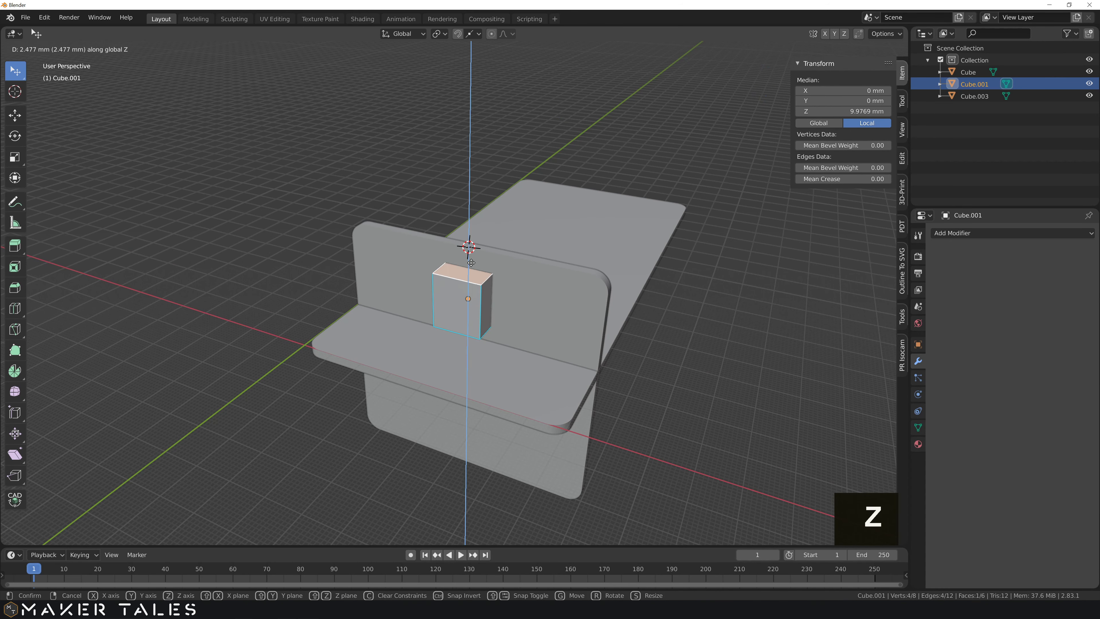
pyautogui.click(471, 210)
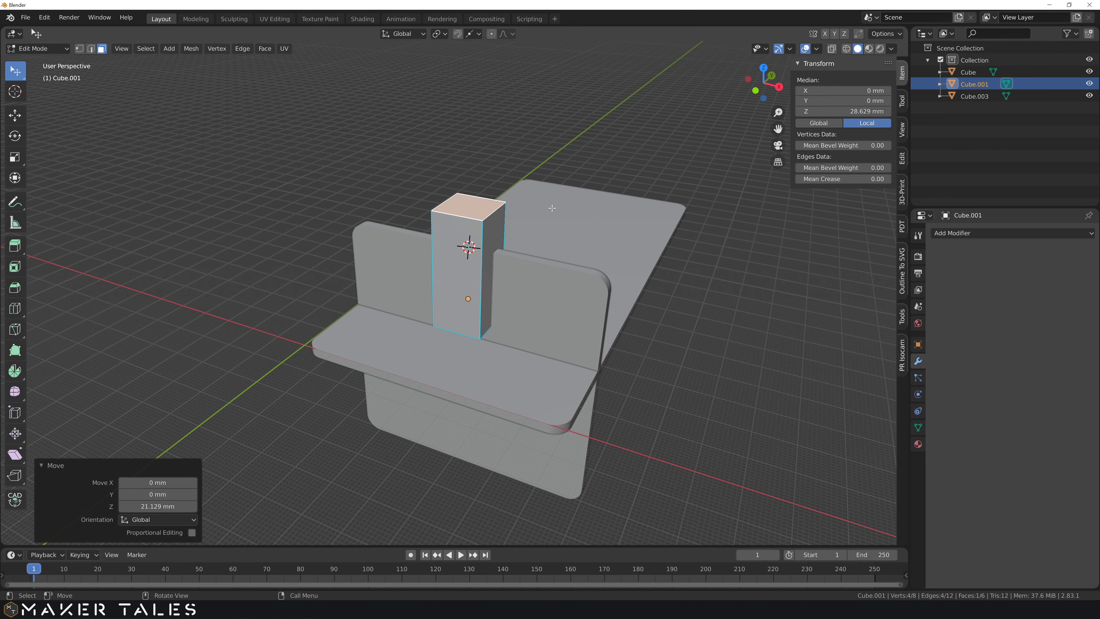
pyautogui.press('Tab')
# Subtract the tall block from the upright plate with a Boolean difference to cut a notch in its top edge.
pyautogui.click(452, 177)
pyautogui.click(441, 227)
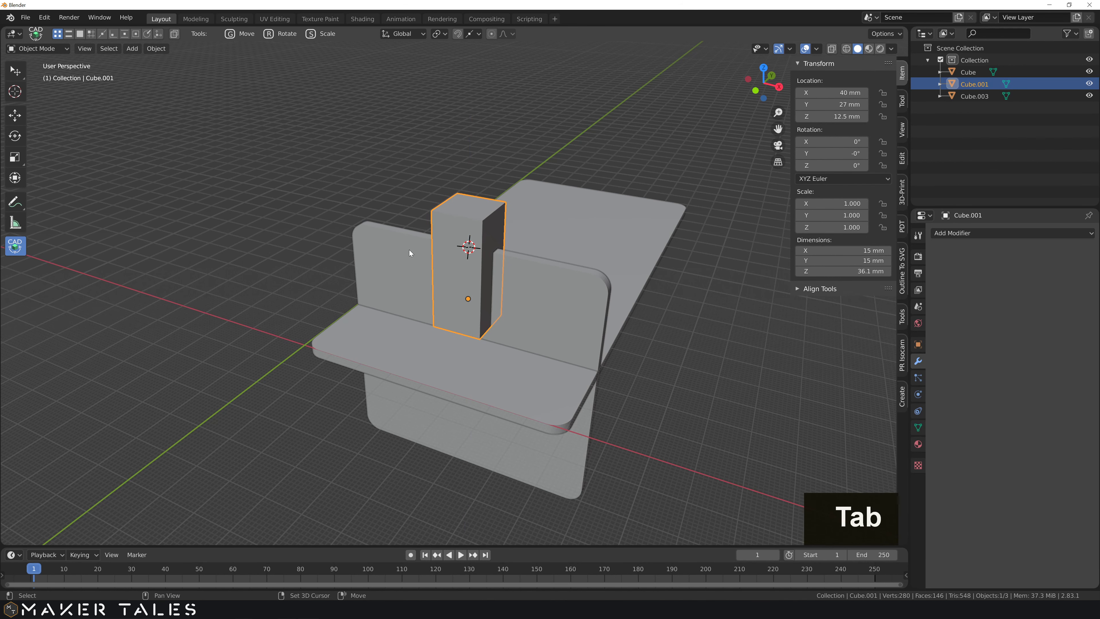
pyautogui.keyDown('shift'); pyautogui.click(409, 249); pyautogui.keyUp('shift')
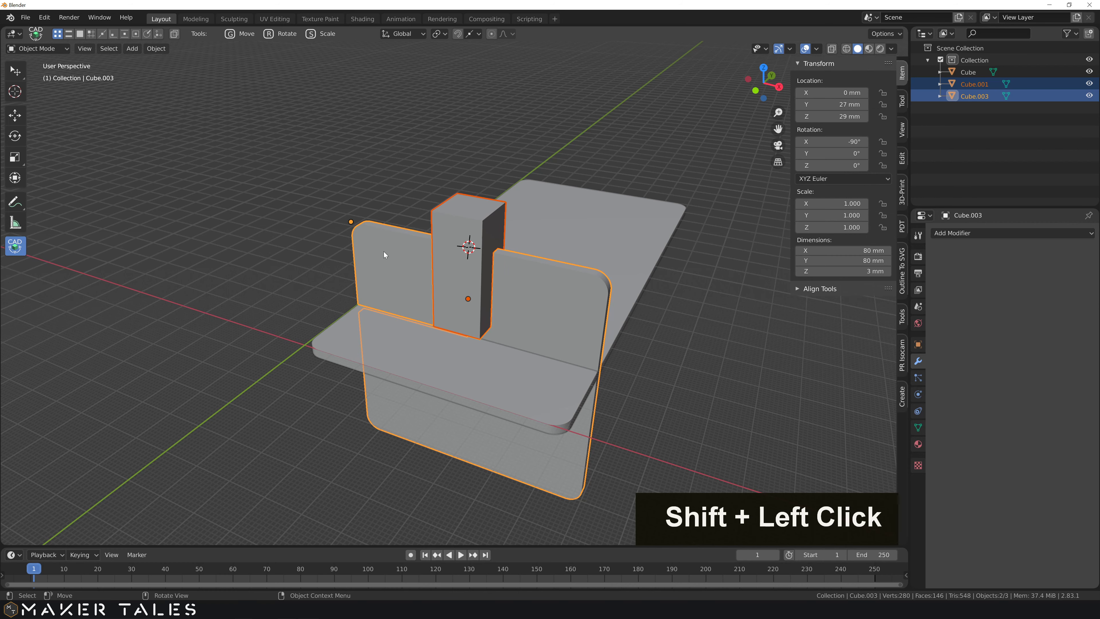
pyautogui.hotkey('ctrl', 'shift', '-')
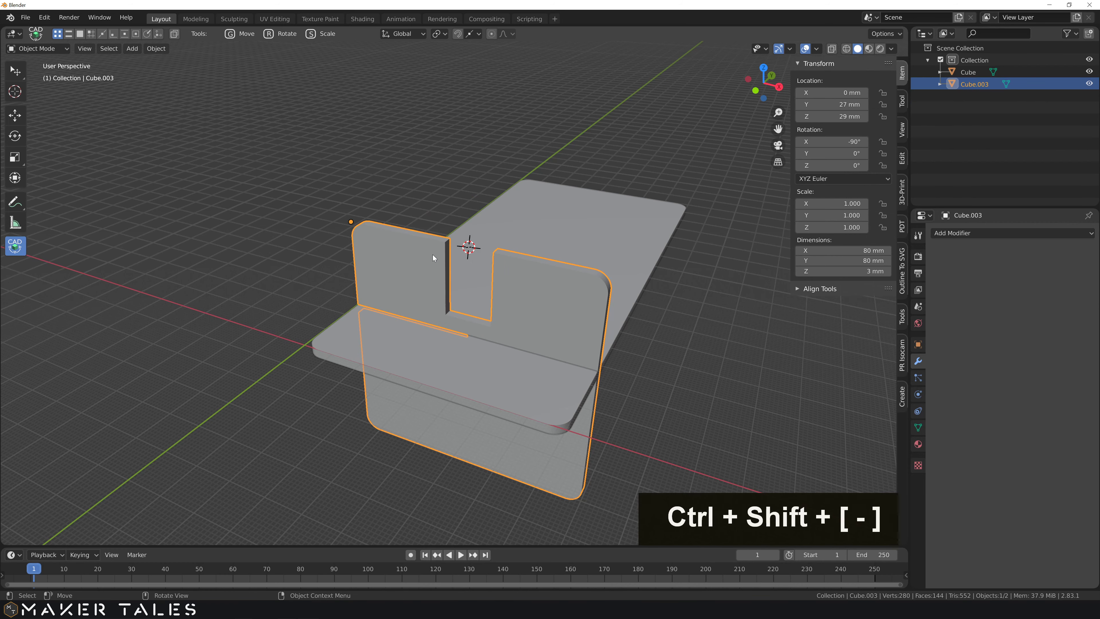
# Bevel the two bottom corner edges of the upright plate's notch with 15 segments and an offset of about 6.2 mm.
pyautogui.moveTo(432, 255); pyautogui.dragTo(382, 278, button='middle')
pyautogui.scroll(8, 425, 340)
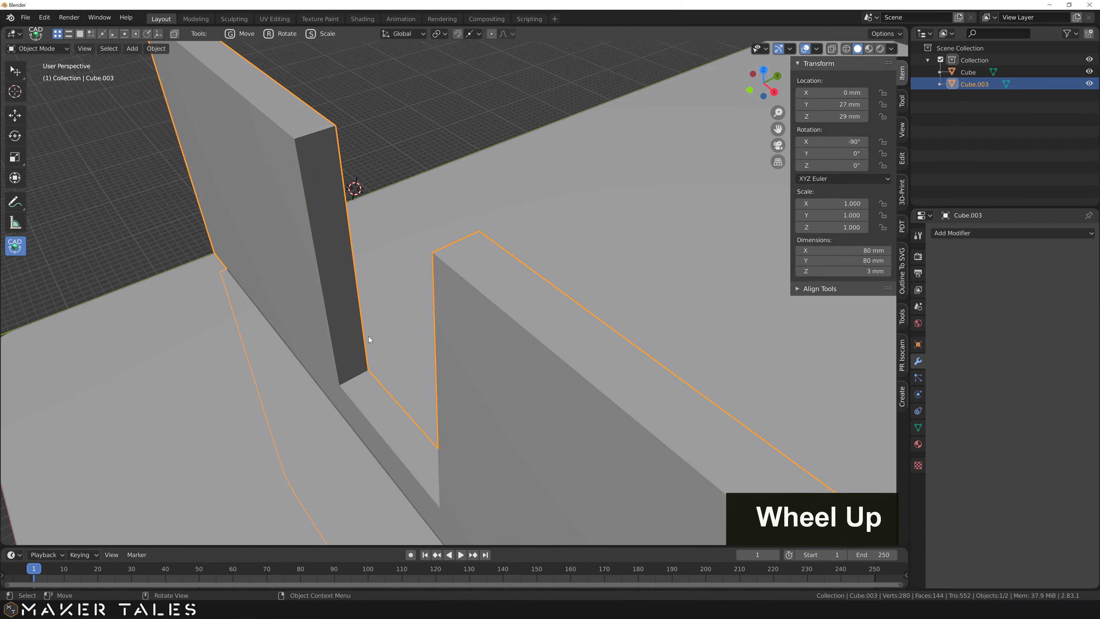
pyautogui.moveTo(369, 336); pyautogui.dragTo(435, 328, button='middle')
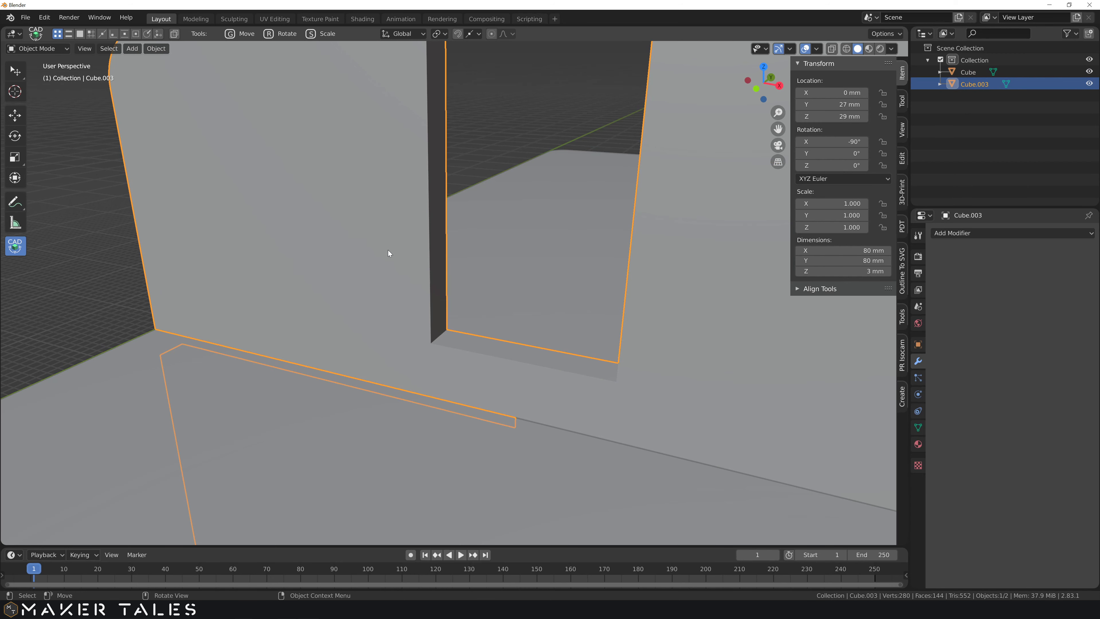
pyautogui.press('Tab')
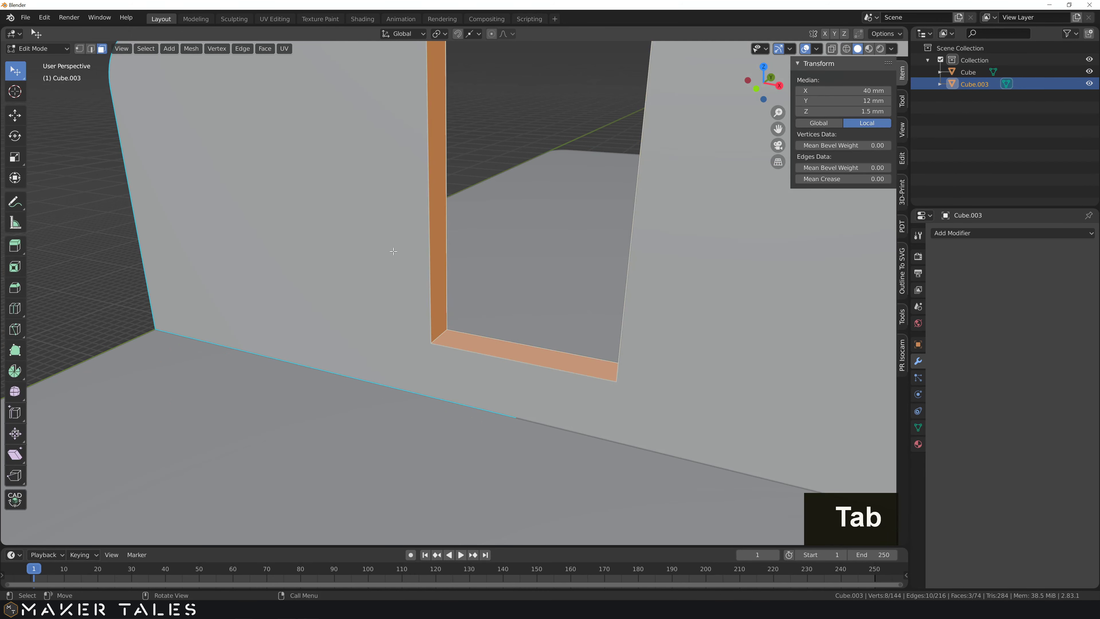
pyautogui.scroll(-5, 389, 255)
pyautogui.click(444, 337)
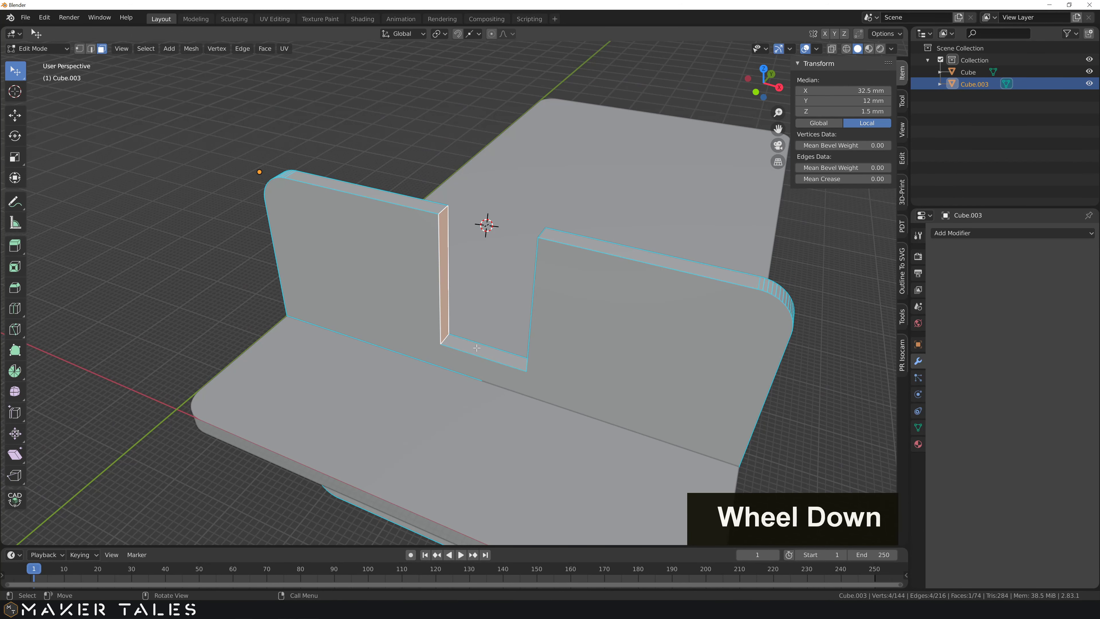
pyautogui.press('2')
pyautogui.click(446, 338)
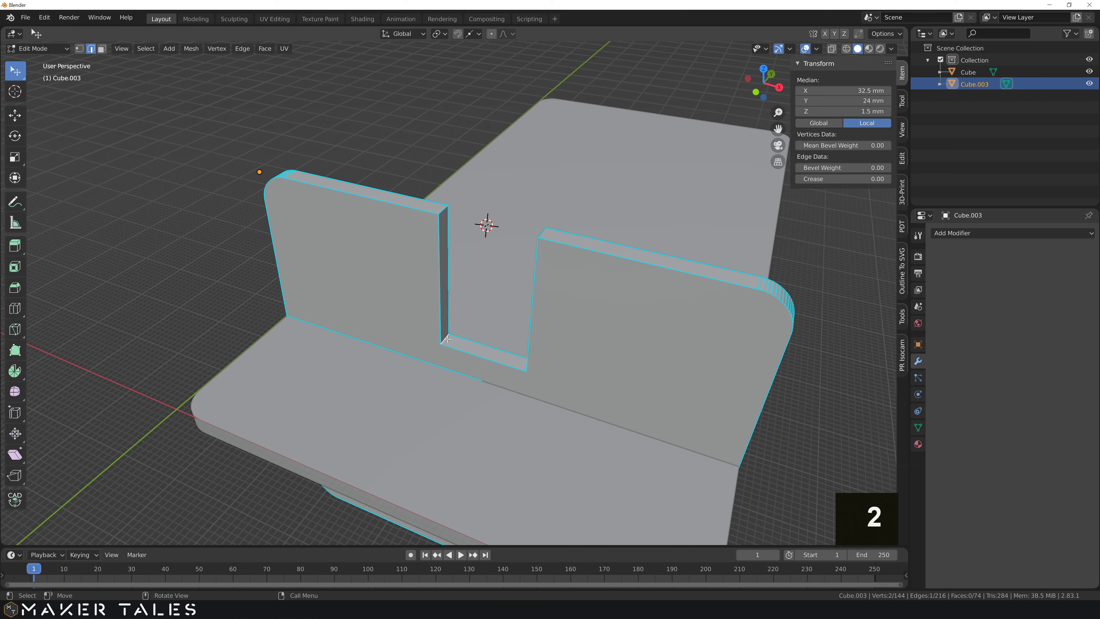
pyautogui.moveTo(446, 338); pyautogui.dragTo(511, 345, button='middle')
pyautogui.keyDown('shift'); pyautogui.click(618, 334); pyautogui.keyUp('shift')
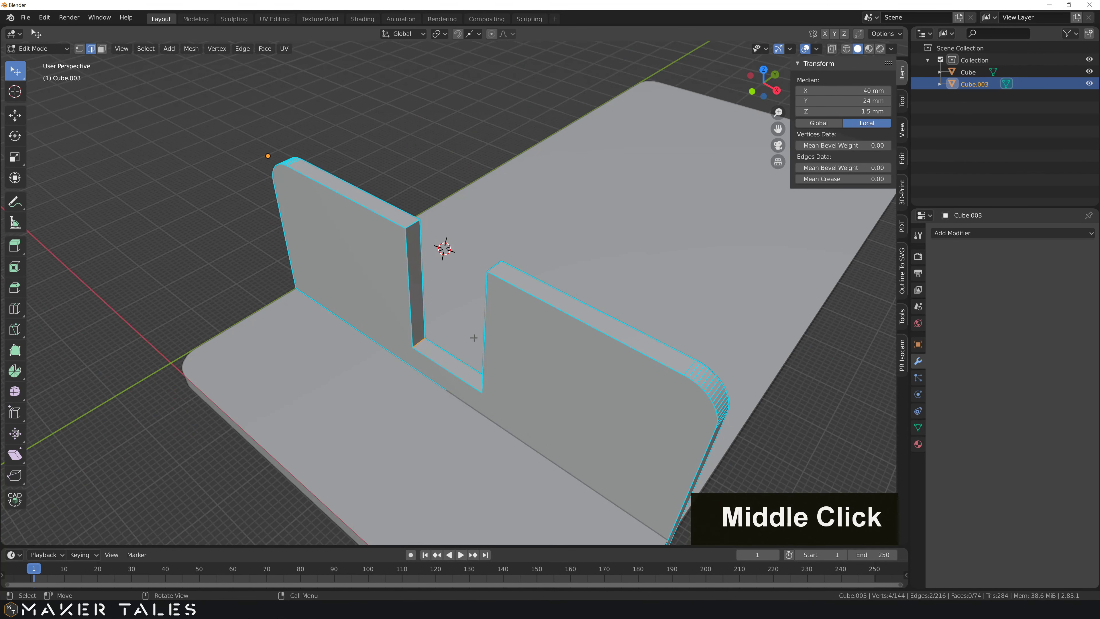
pyautogui.hotkey('ctrl', 'b')
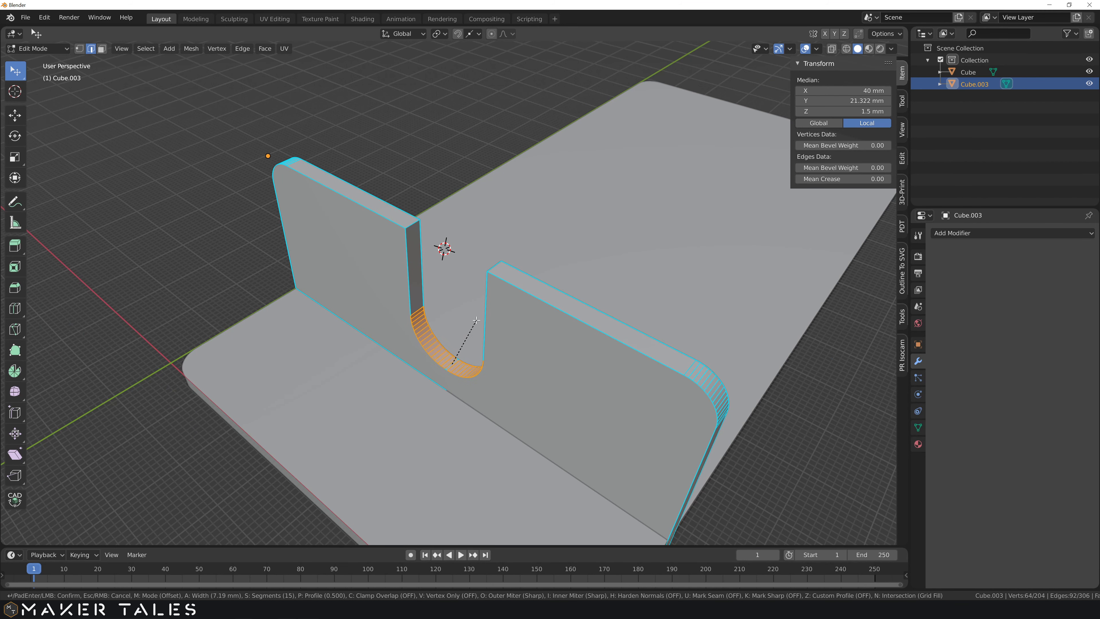
pyautogui.click(474, 322)
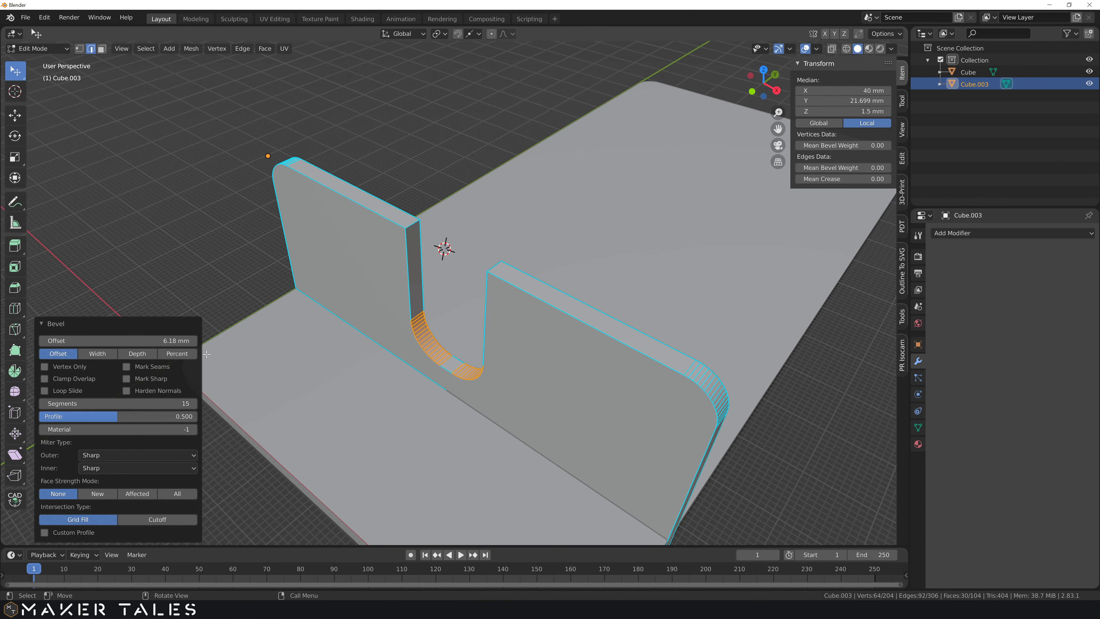
# Set the notch bevel's offset to 5 mm.
pyautogui.doubleClick(158, 341)
pyautogui.write('5')
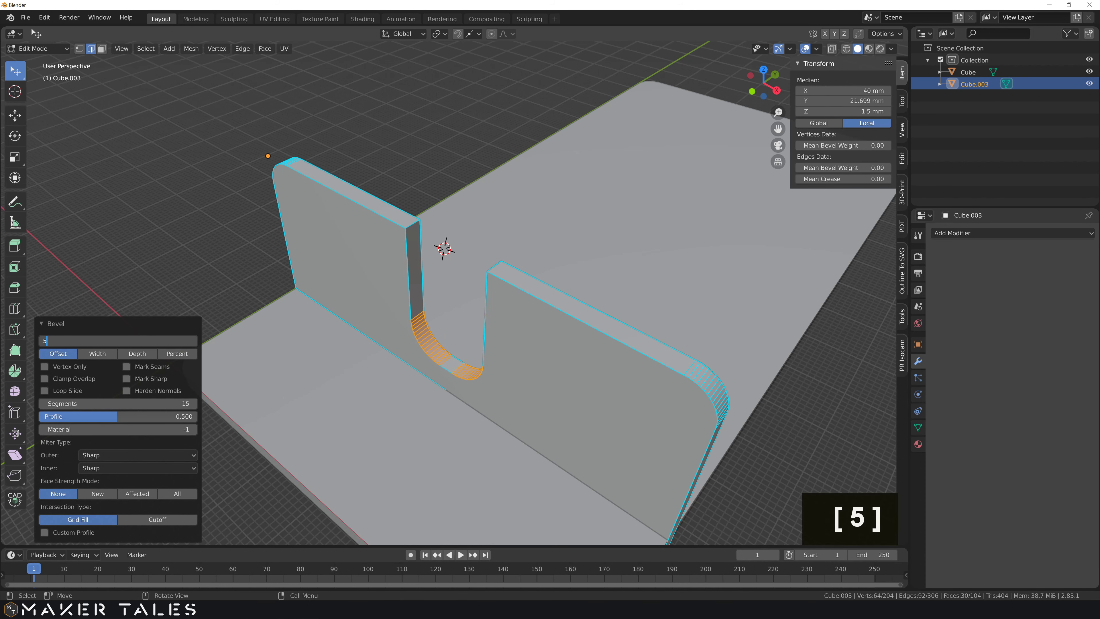
pyautogui.press('Return')
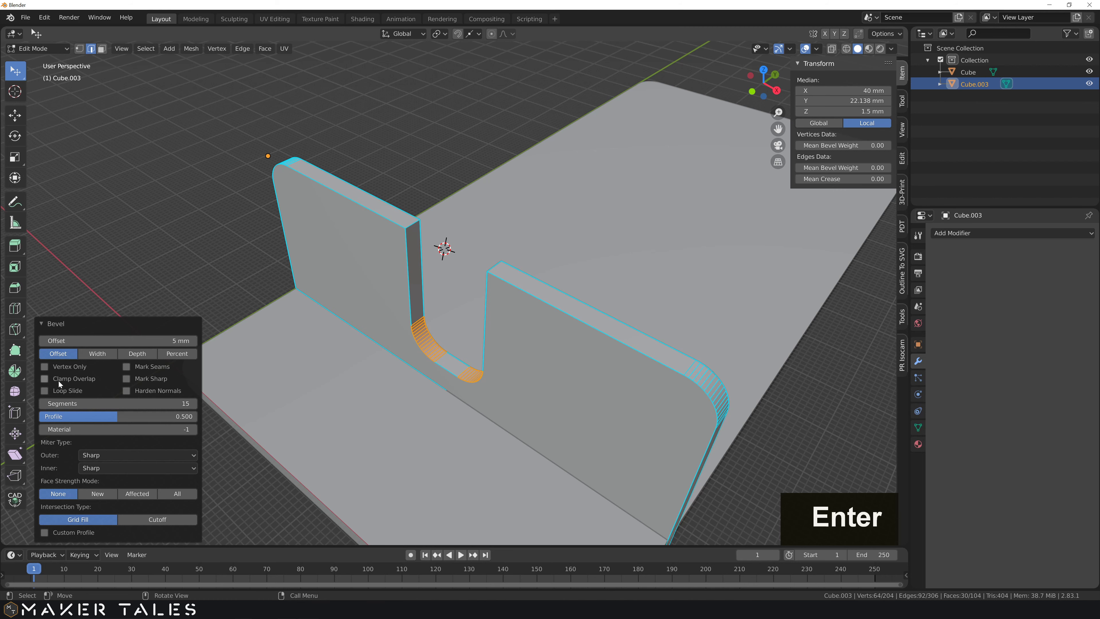
# Set the notch bevel to 25 segments and enlarge its offset until the two rounded corners nearly meet.
pyautogui.doubleClick(55, 398)
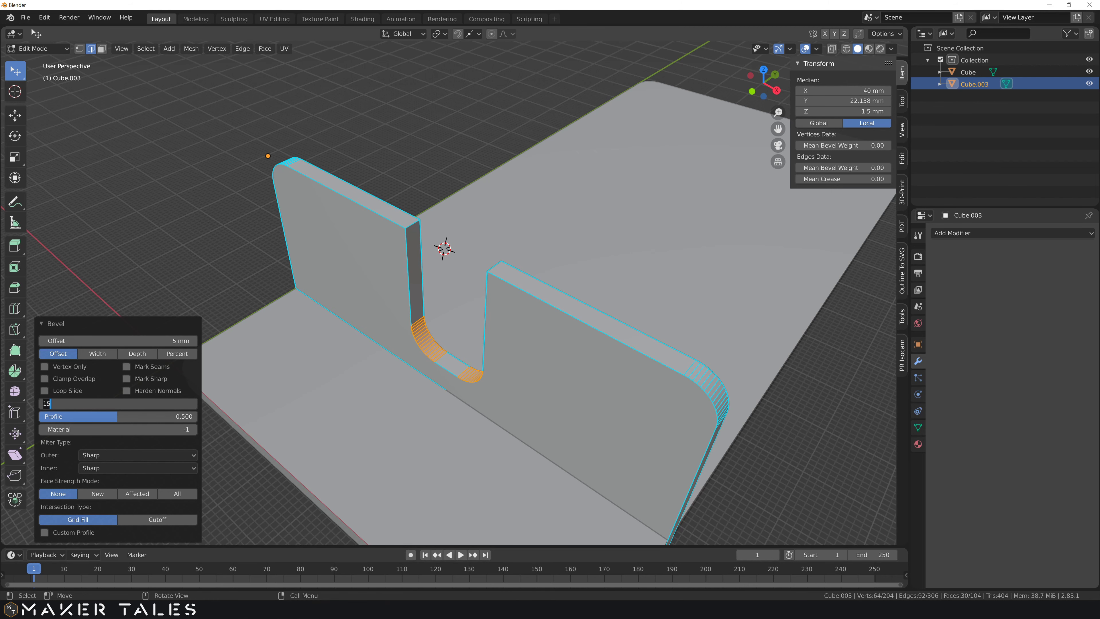
pyautogui.write('25')
pyautogui.press('Return')
pyautogui.moveTo(130, 340); pyautogui.dragTo(167, 341)
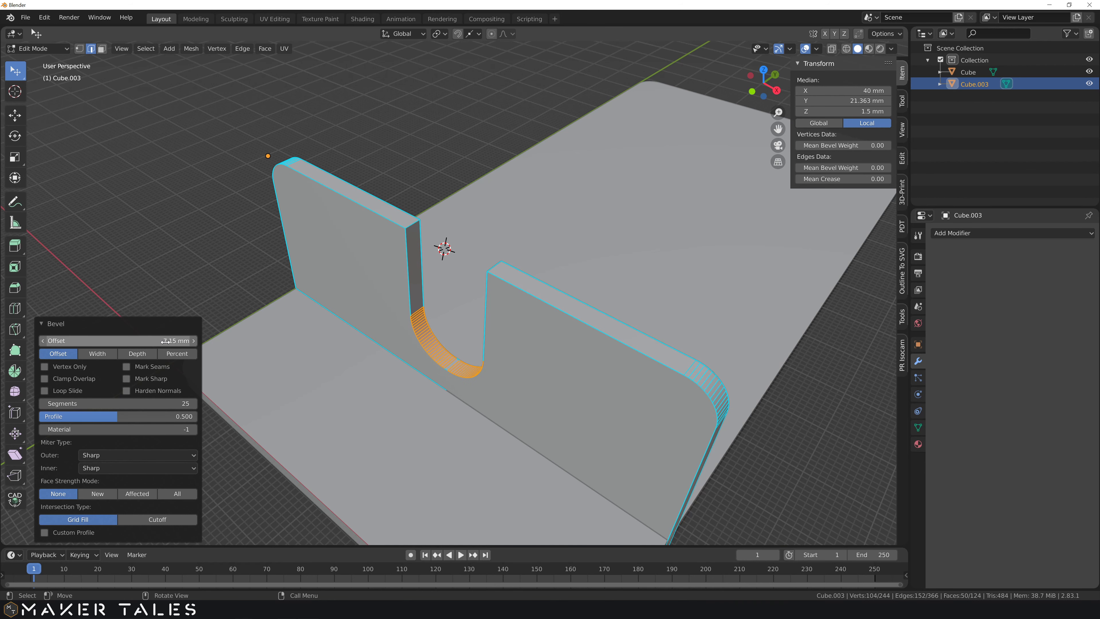
# Set the offset of the bevel at the bottom of the upright plate's notch to 7 mm.
pyautogui.click(166, 341)
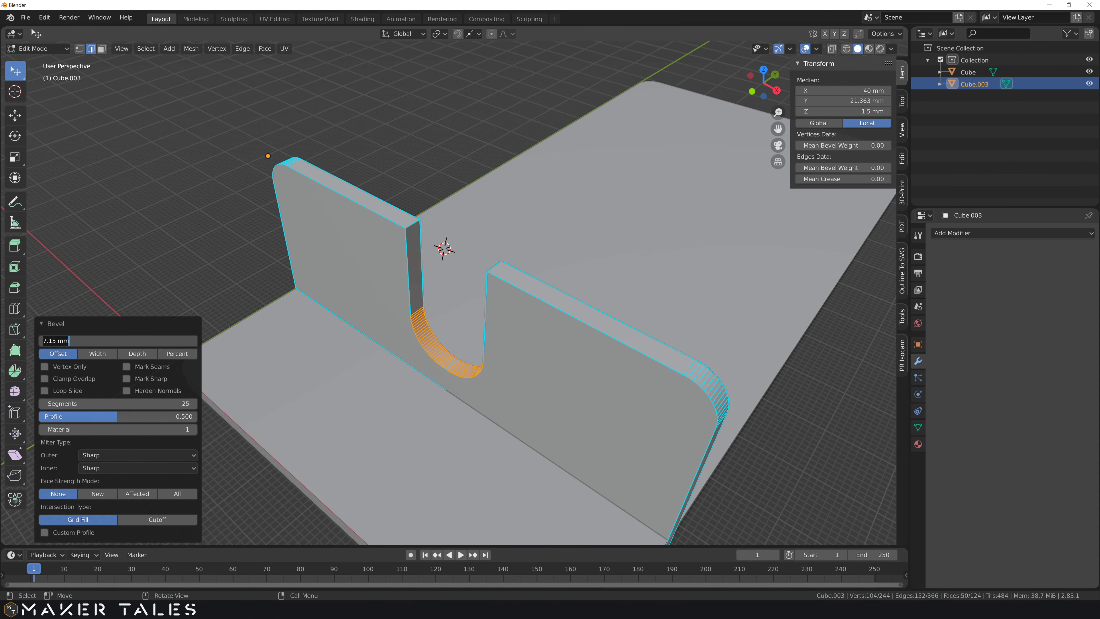
pyautogui.write('7')
pyautogui.press('Return')
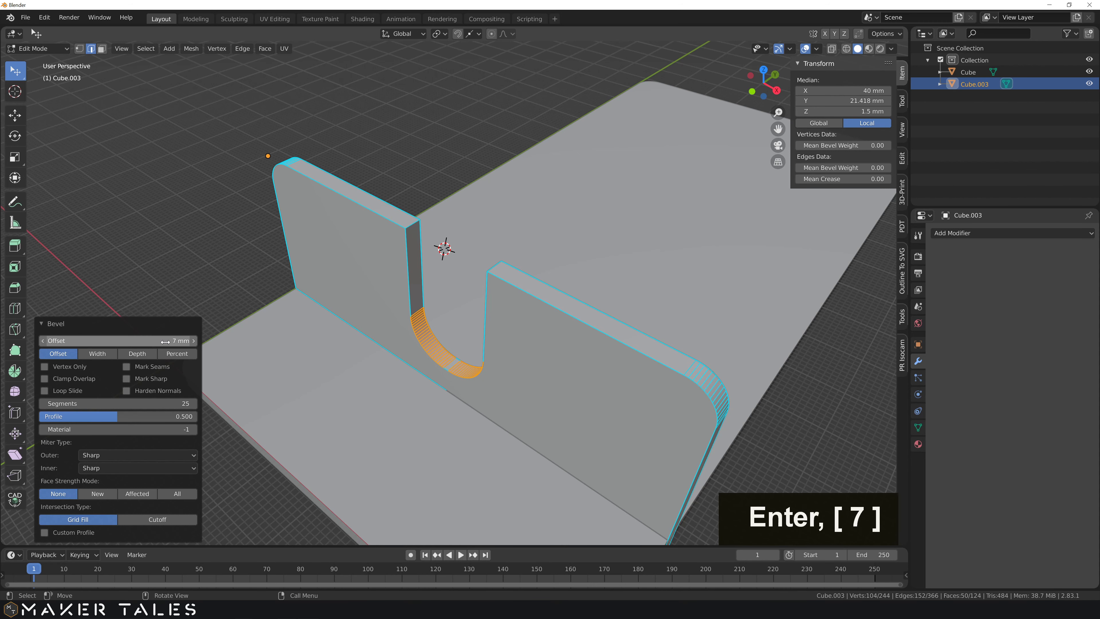
pyautogui.click(165, 255)
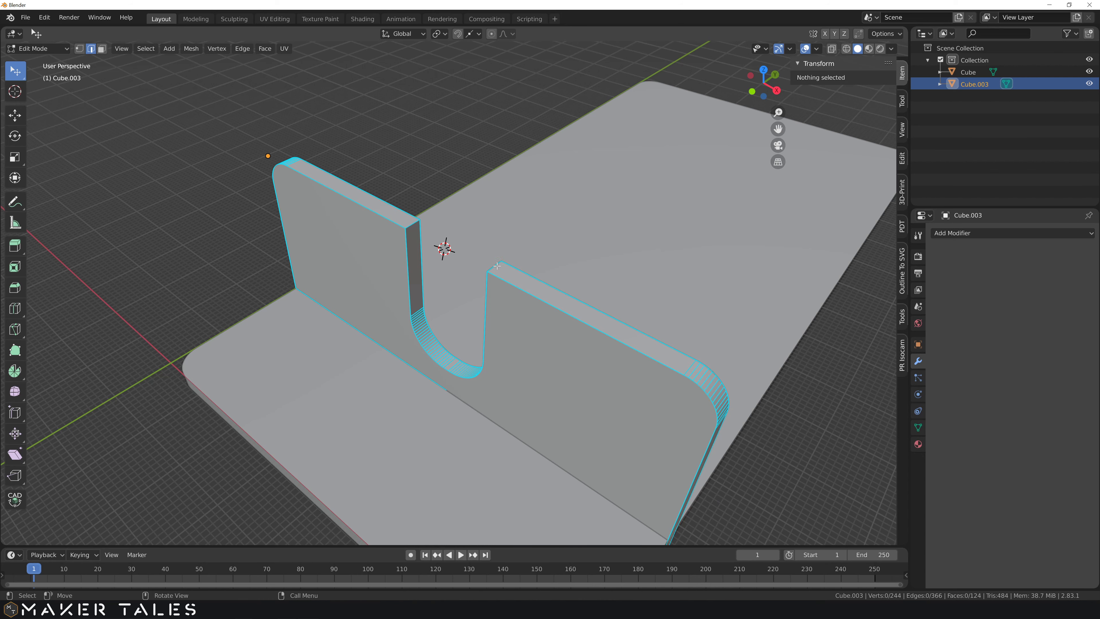
# Bevel the two upper corner edges of the upright plate's notch with an offset of 5 mm.
pyautogui.click(514, 261)
pyautogui.keyDown('shift'); pyautogui.click(413, 223); pyautogui.keyUp('shift')
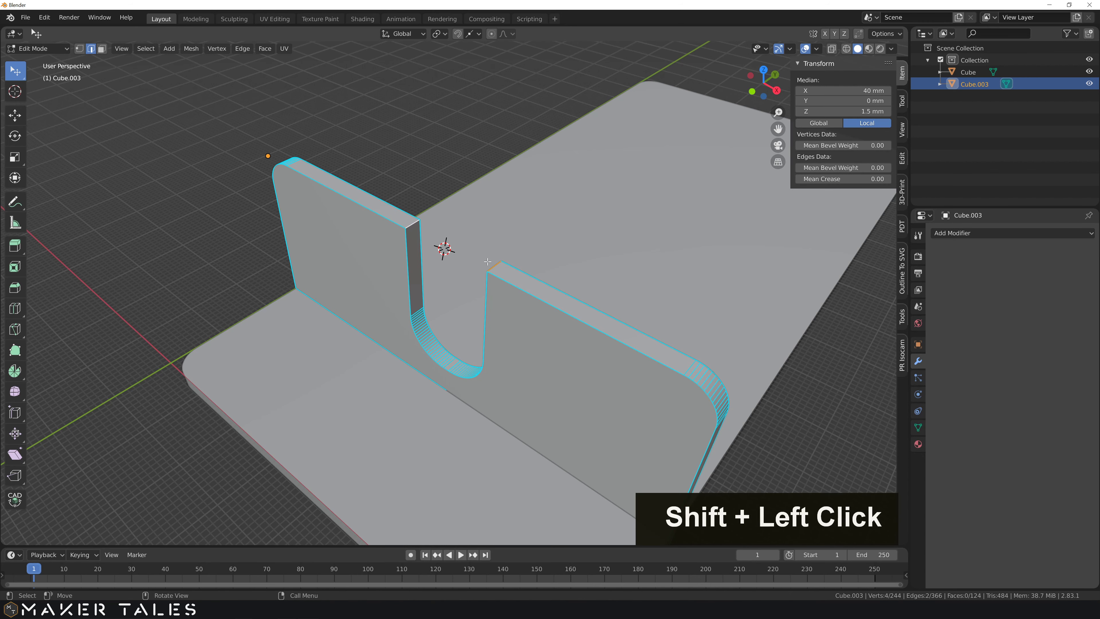
pyautogui.hotkey('ctrl', 'b')
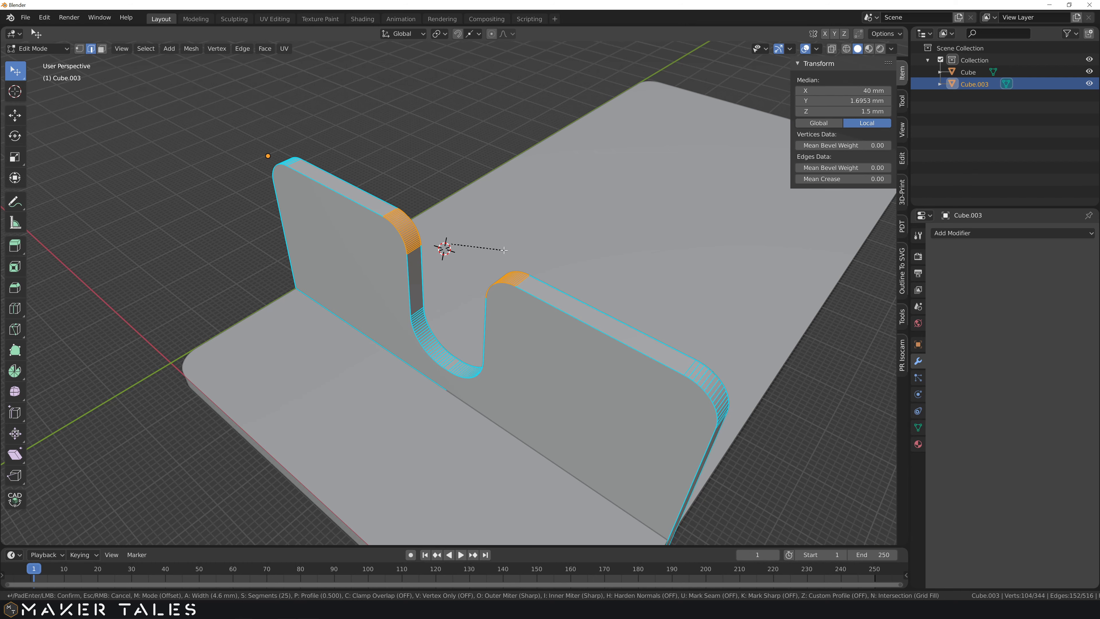
pyautogui.press('5')
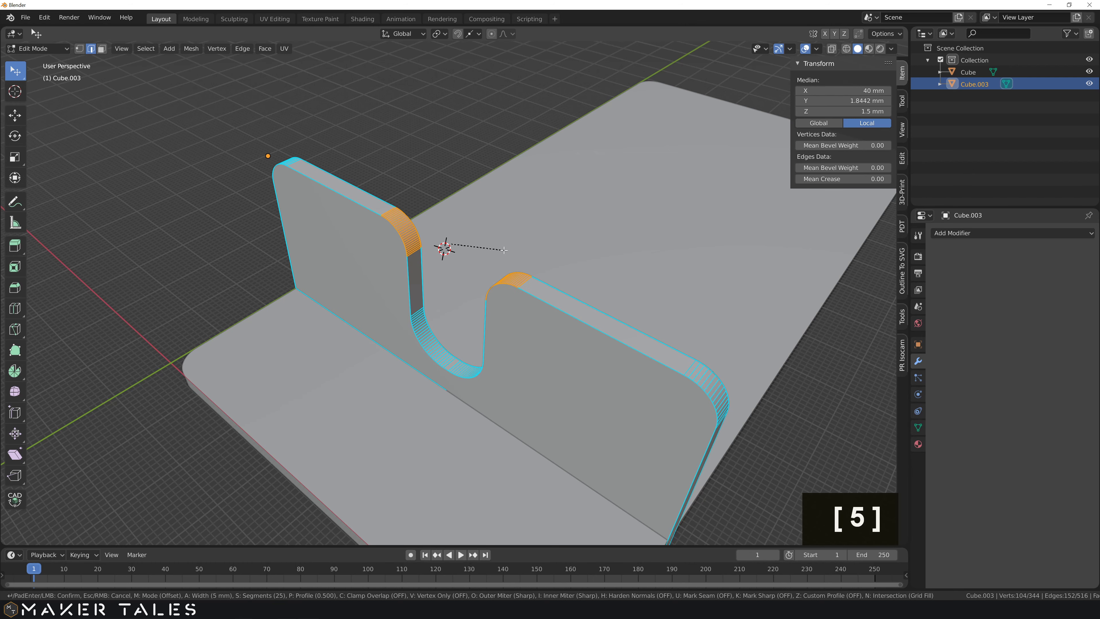
pyautogui.press('Return')
# Return to Object Mode and move the notched plate about 138 mm along the X axis, clear of the flat plate.
pyautogui.moveTo(504, 250); pyautogui.dragTo(608, 287, button='middle')
pyautogui.scroll(-5, 585, 268)
pyautogui.press('Tab')
pyautogui.scroll(-3, 356, 292)
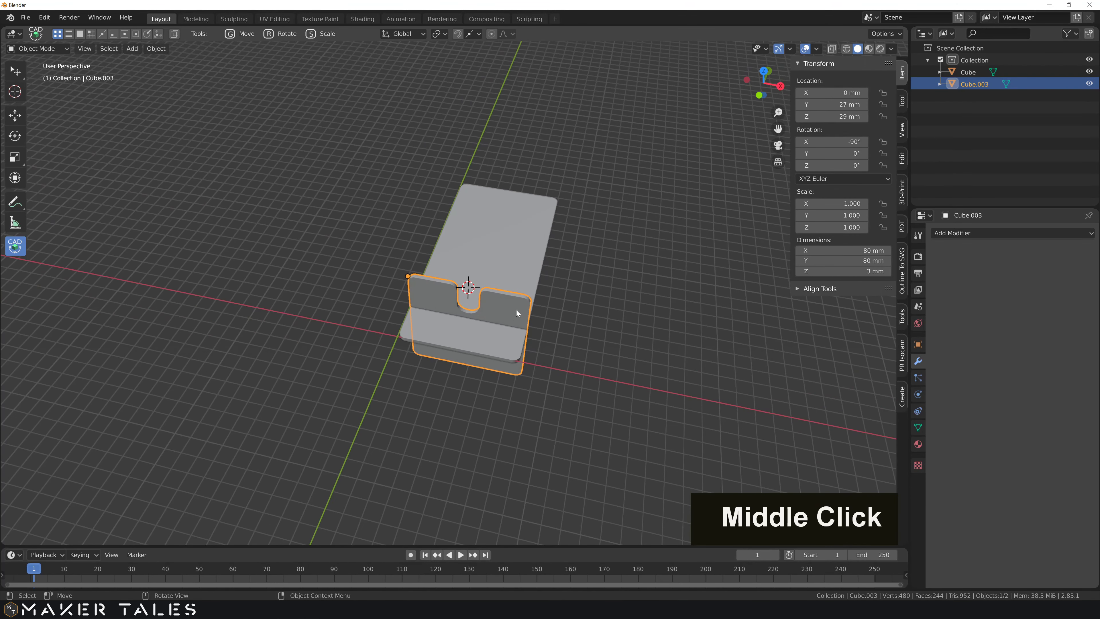
pyautogui.keyDown('shift'); pyautogui.moveTo(516, 310); pyautogui.dragTo(427, 296, button='middle'); pyautogui.keyUp('shift')
pyautogui.press('g')
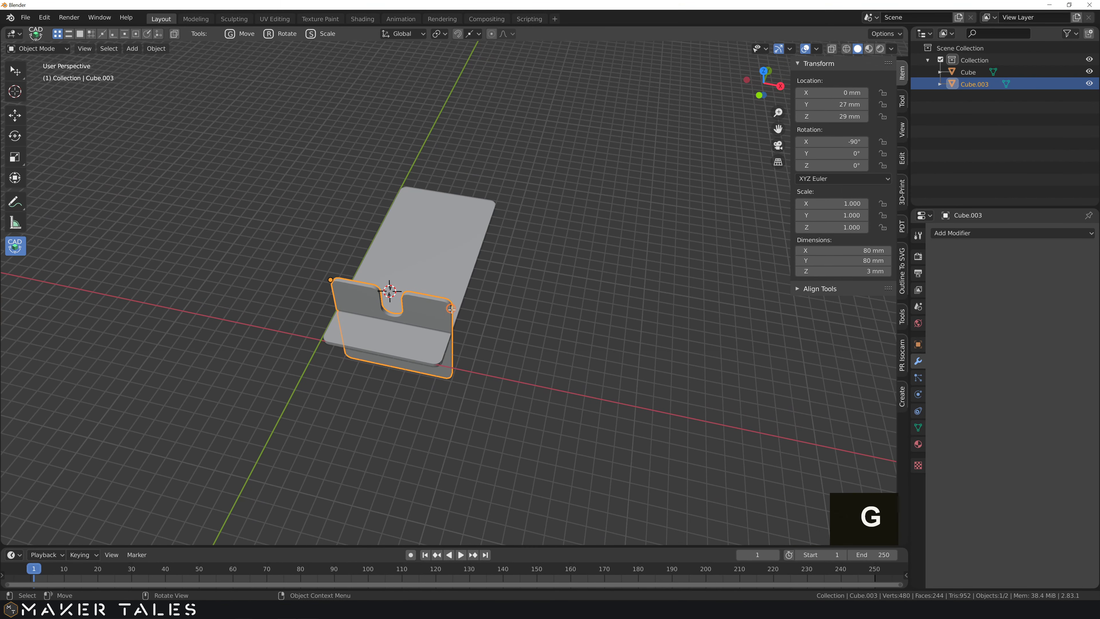
pyautogui.click(404, 296)
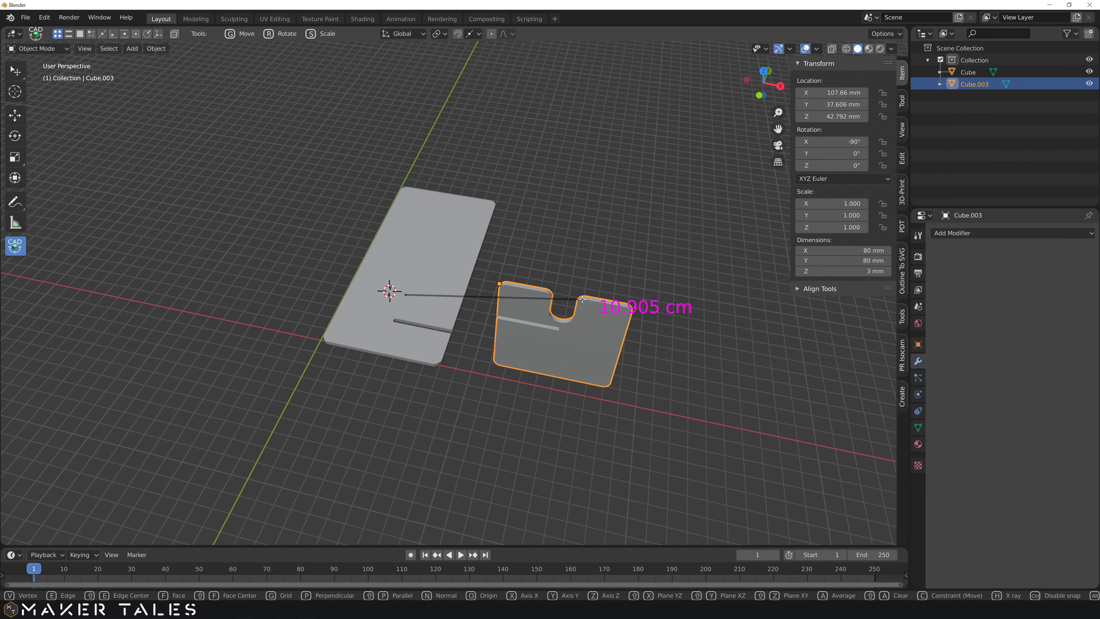
pyautogui.press('x')
pyautogui.click(626, 309)
pyautogui.moveTo(689, 302); pyautogui.dragTo(622, 289, button='middle')
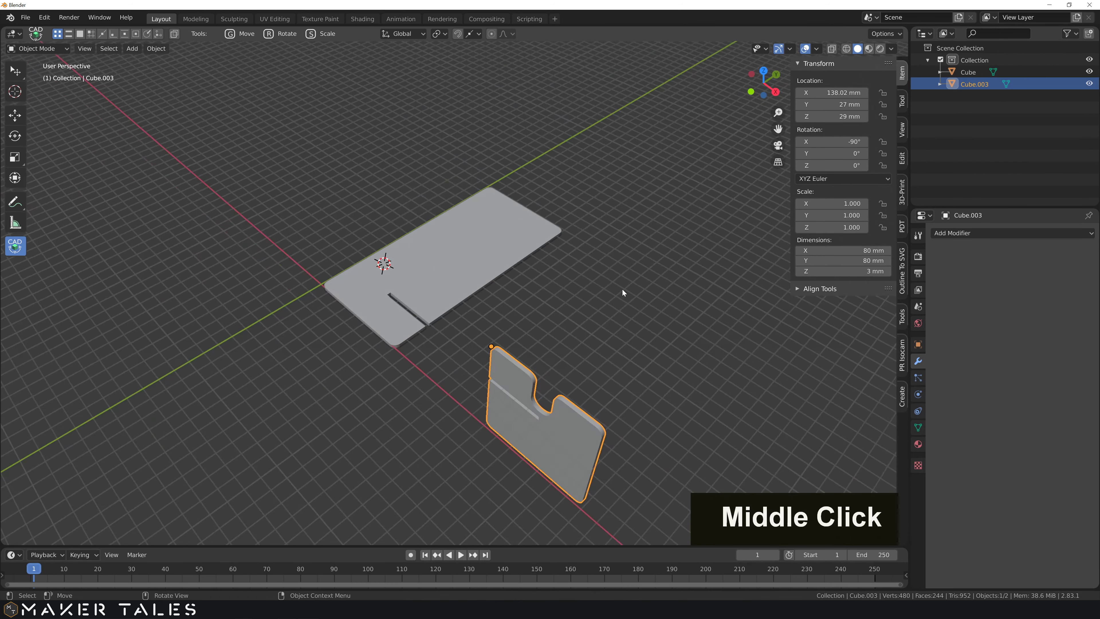
pyautogui.press('r')
pyautogui.press('Escape')
pyautogui.press('Escape')
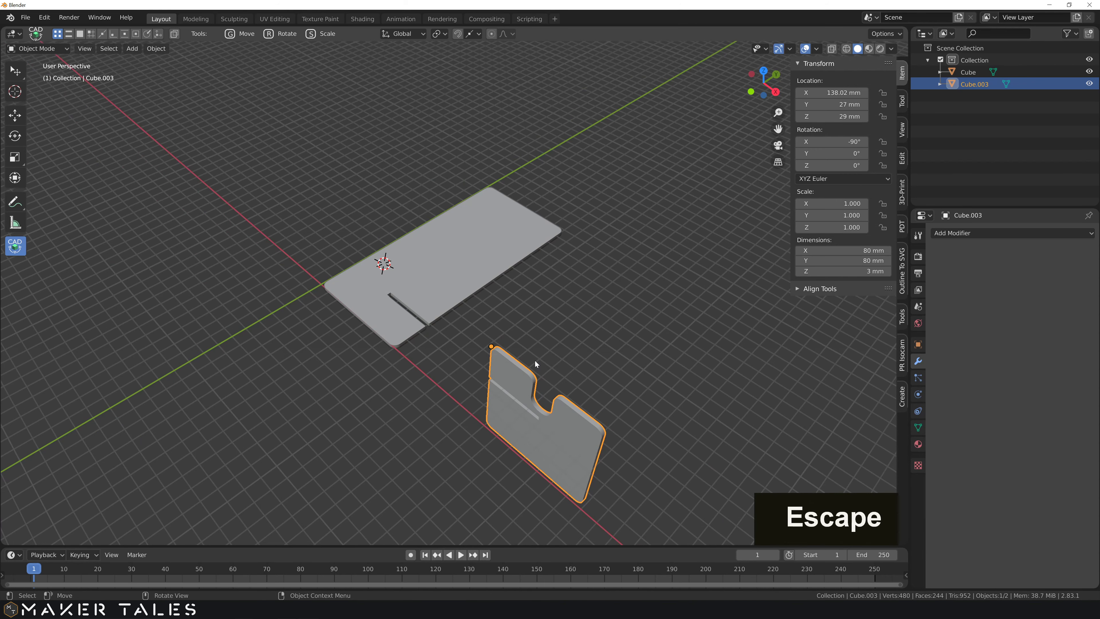
# Nudge the notched plate slightly and rotate it 90° about the global X axis so it lies flat.
pyautogui.press('w')
pyautogui.moveTo(507, 369); pyautogui.dragTo(512, 371)
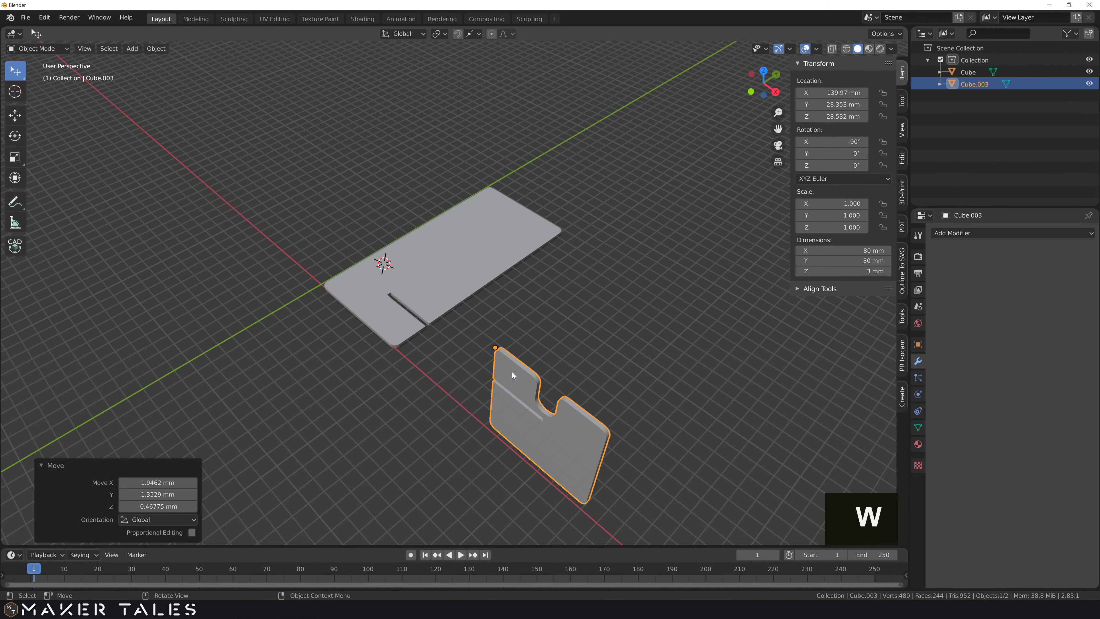
pyautogui.press('r')
pyautogui.press('x')
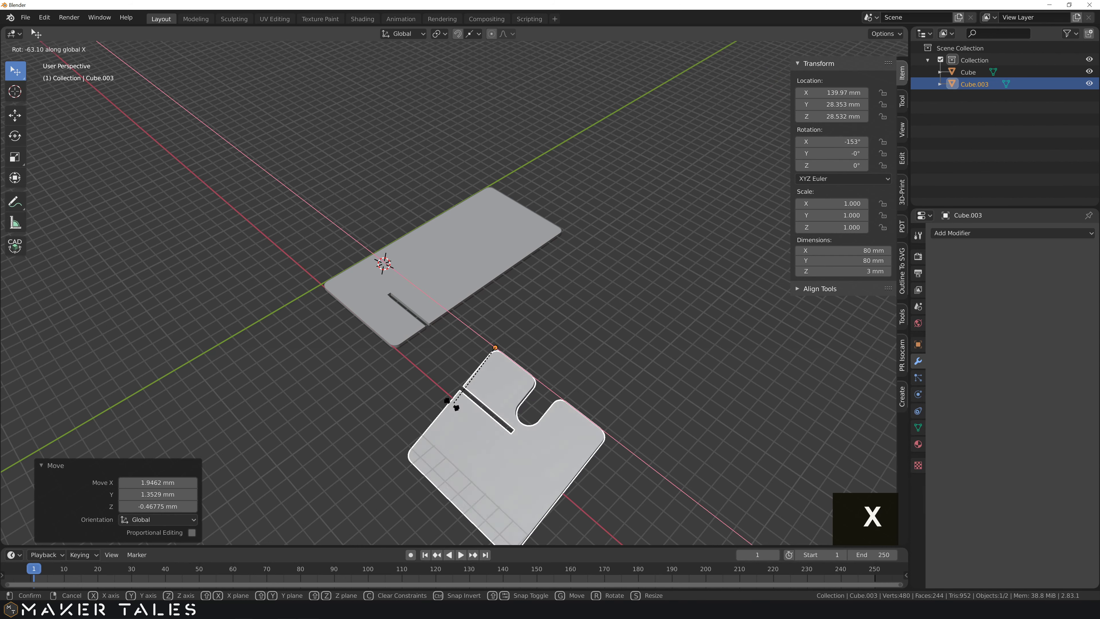
pyautogui.write('90')
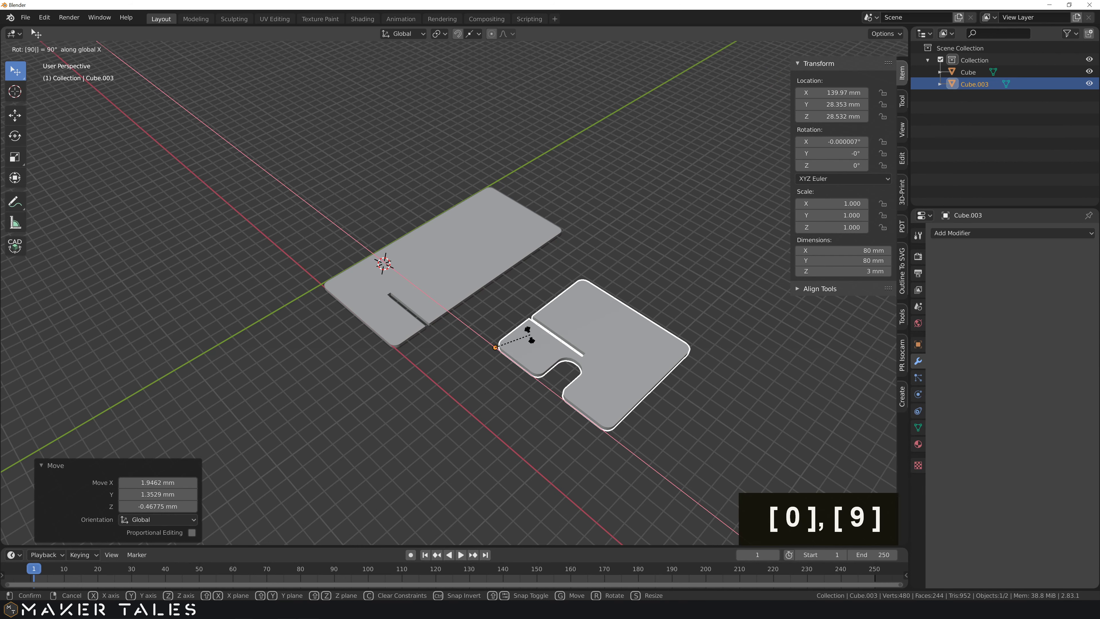
pyautogui.press('Return')
pyautogui.click(553, 383)
# Set up the Outline to SVG camera and look at the scene through it.
pyautogui.moveTo(553, 384)
pyautogui.mouseDown(button='middle')
pyautogui.moveTo(551, 372)
pyautogui.moveTo(628, 364)
pyautogui.moveTo(562, 371)
pyautogui.mouseUp(button='middle')
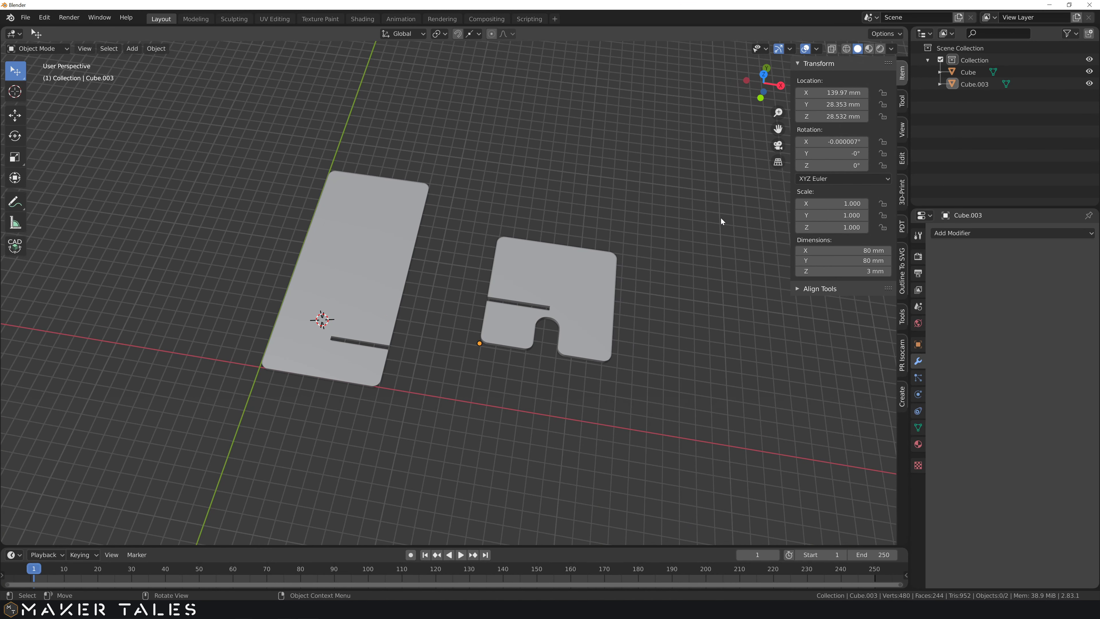
pyautogui.click(902, 273)
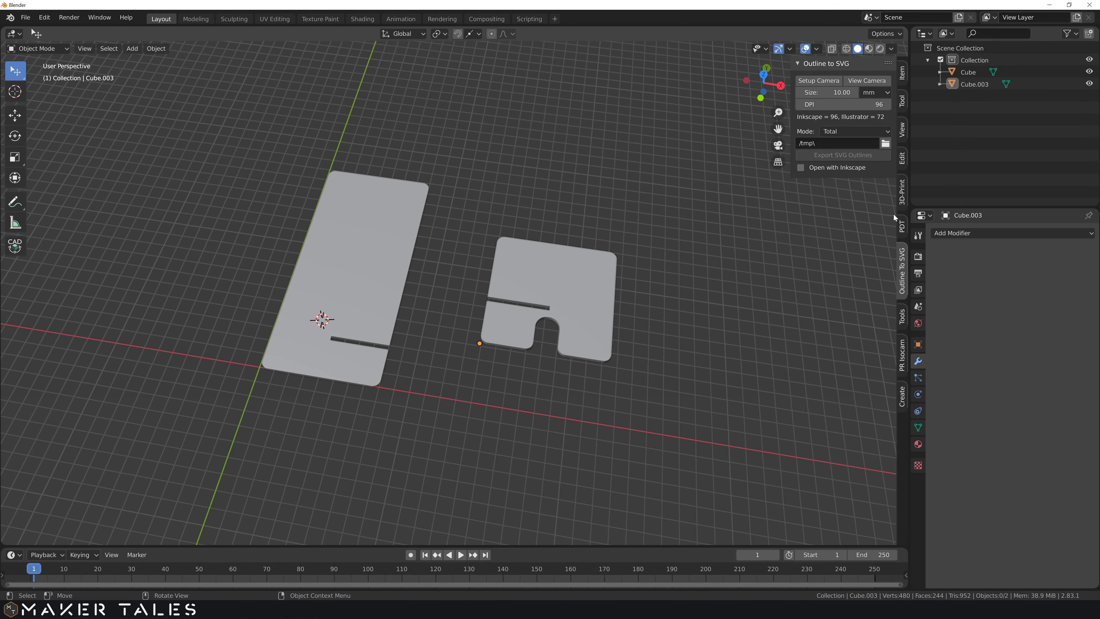
pyautogui.click(824, 82)
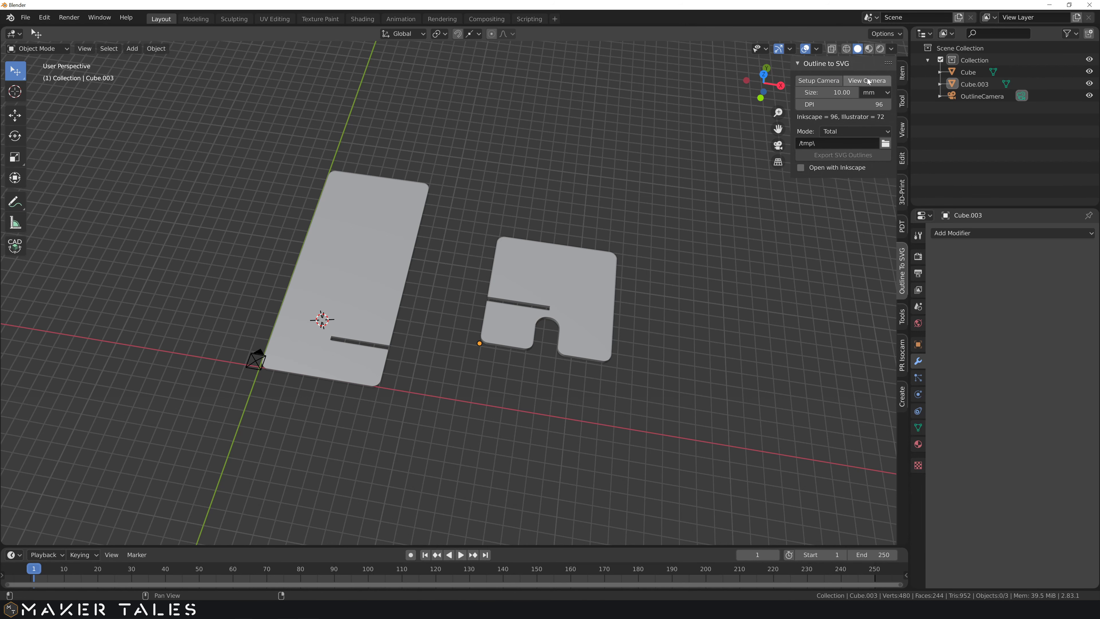
pyautogui.click(848, 86)
# Set the outline camera's size to 150 mm.
pyautogui.click(844, 92)
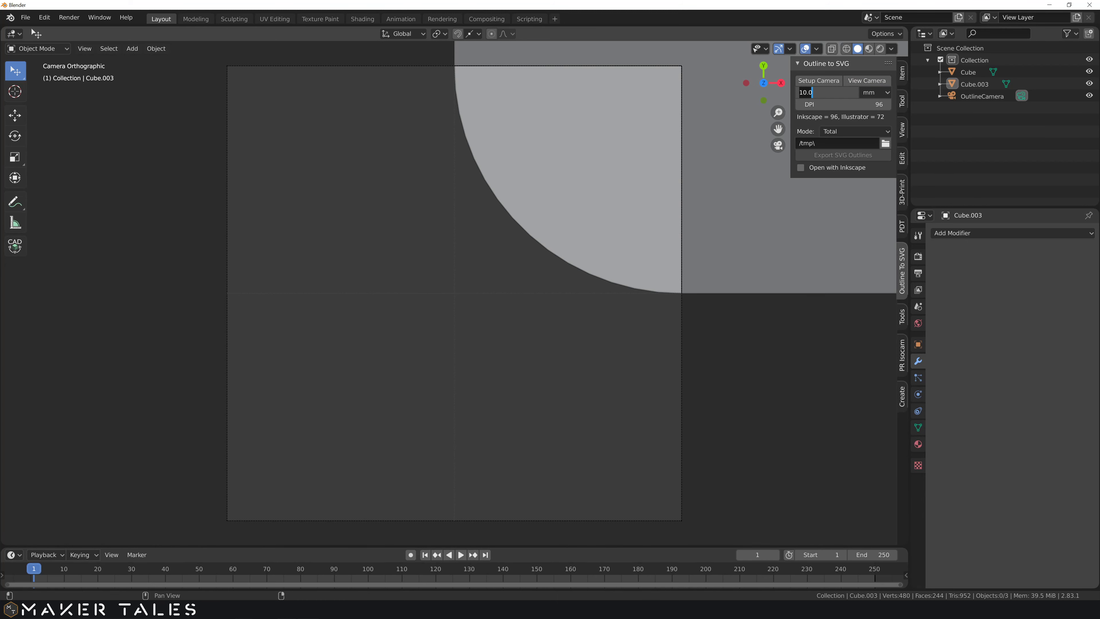
pyautogui.write('150')
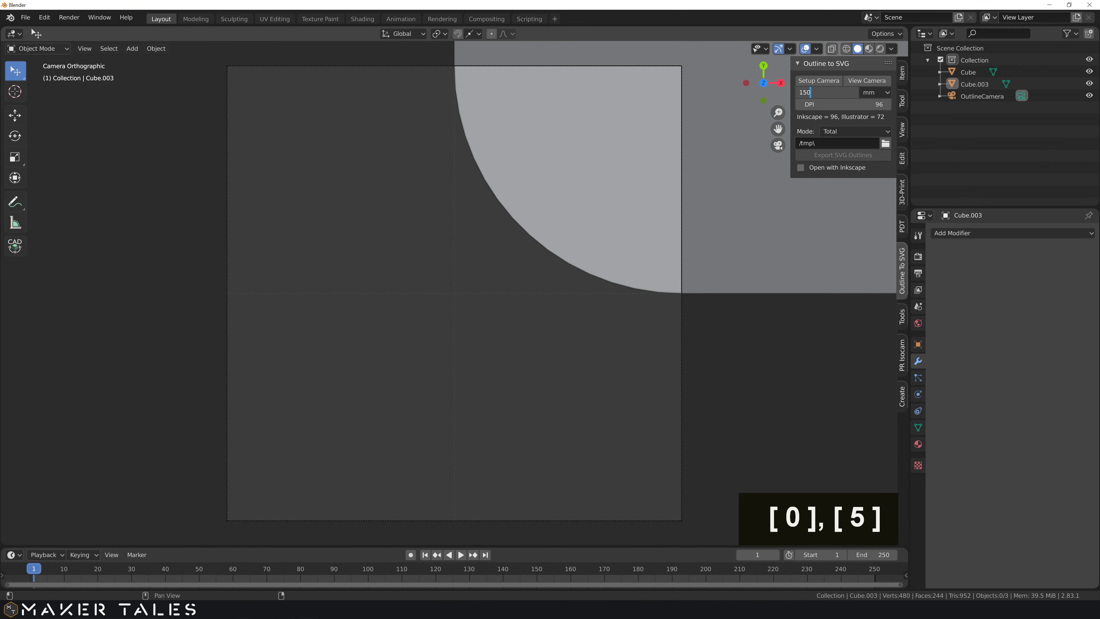
pyautogui.press('Return')
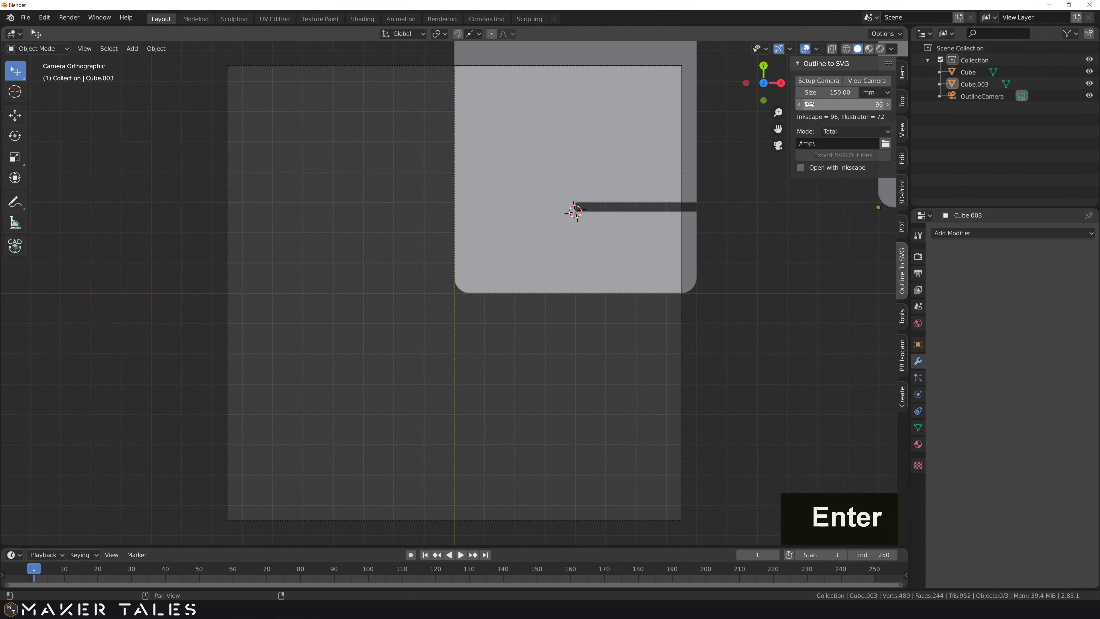
pyautogui.click(814, 104)
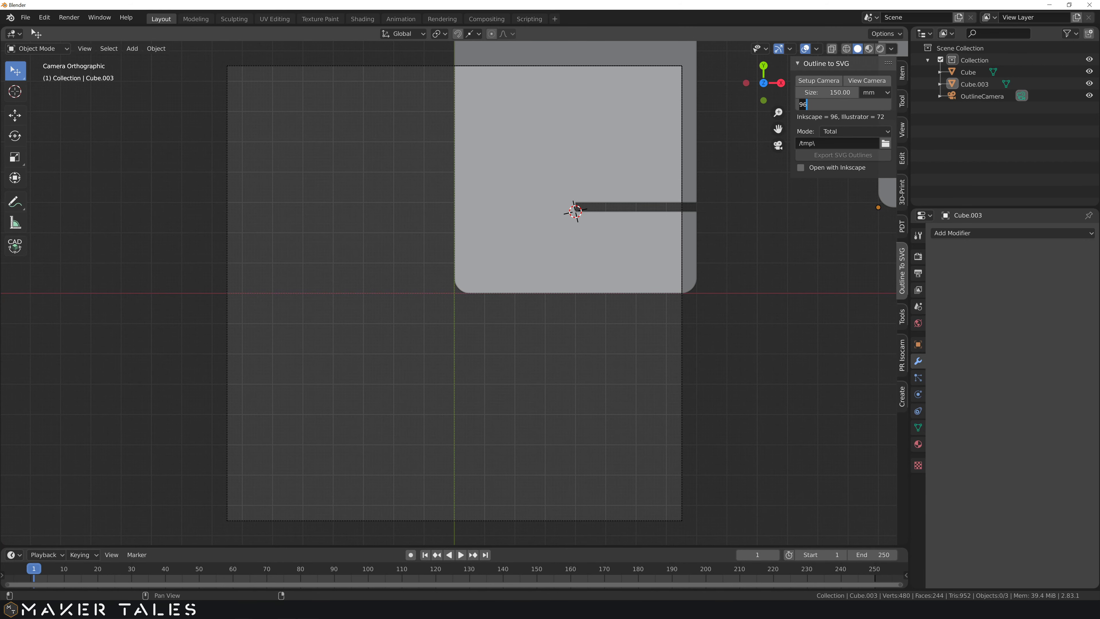
pyautogui.write('20')
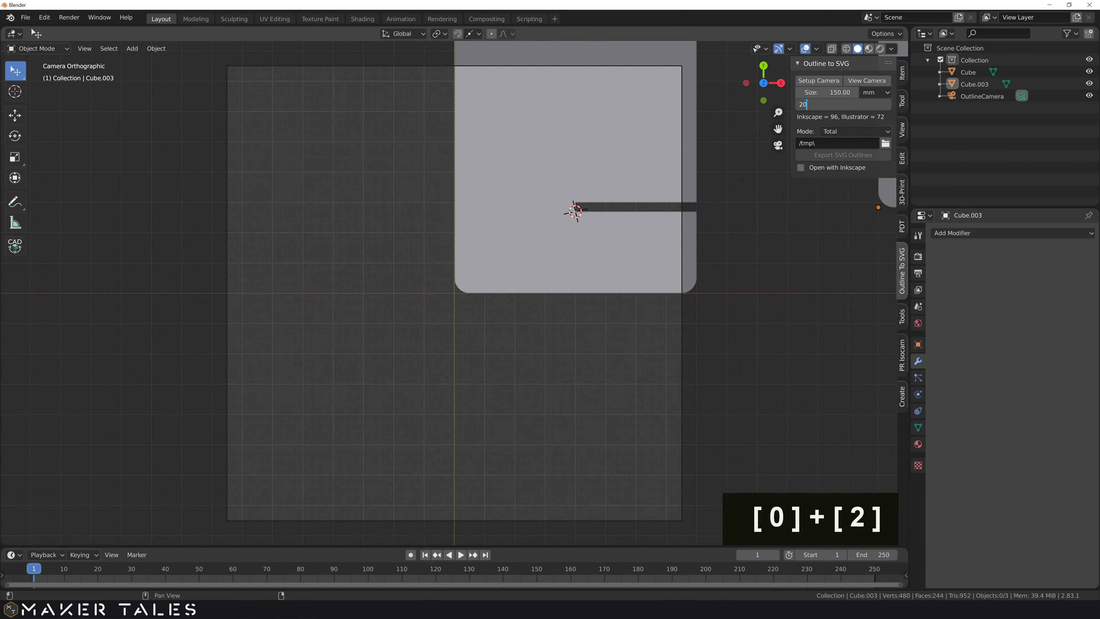
pyautogui.press('BackSpace')
pyautogui.press('BackSpace')
pyautogui.click(827, 93)
# Set the outline camera's size to 180 mm and the DPI to 72.
pyautogui.click(826, 92)
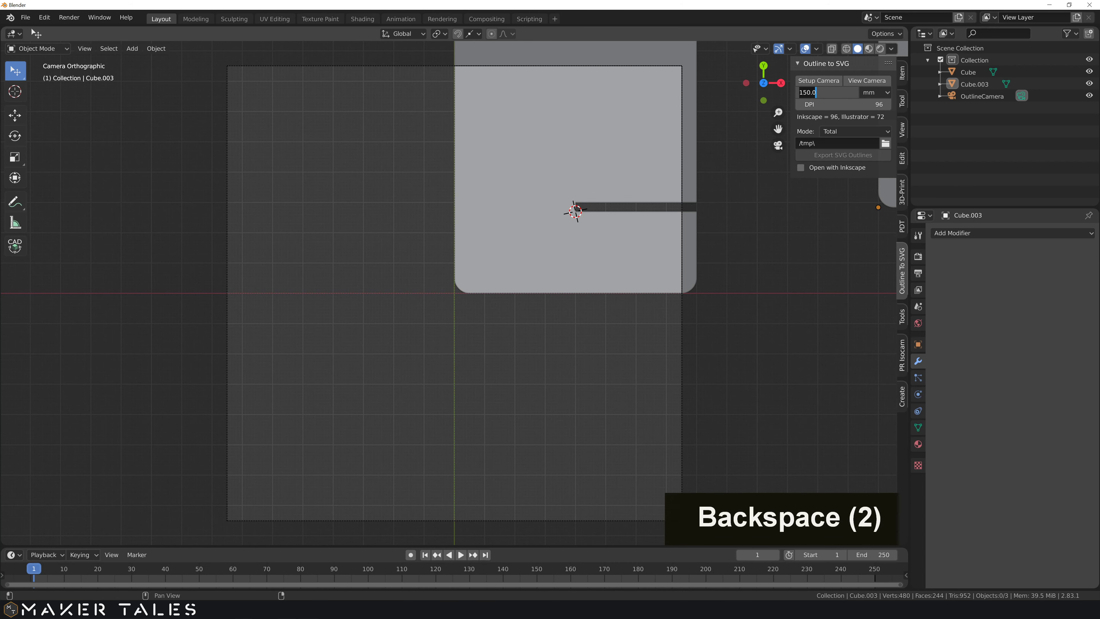
pyautogui.write('180')
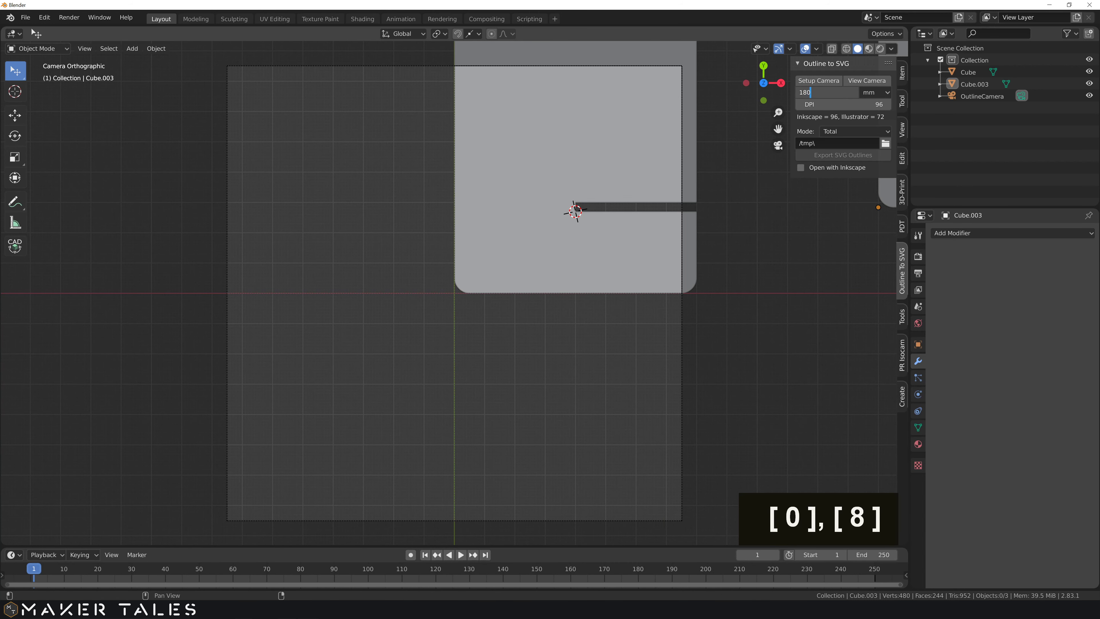
pyautogui.press('Return')
pyautogui.click(823, 104)
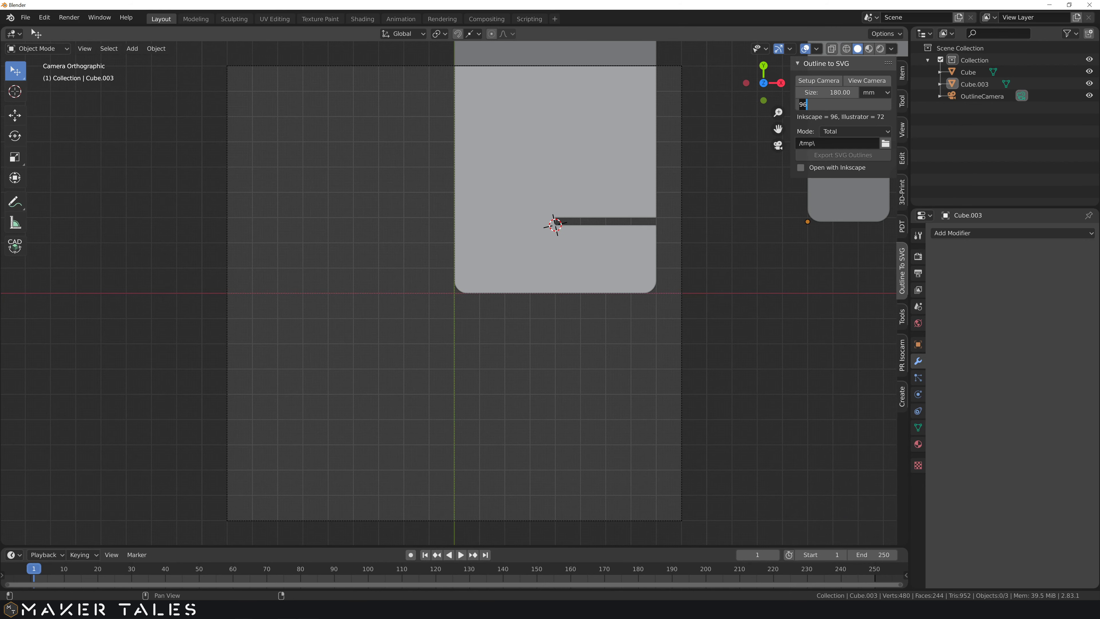
pyautogui.write('72')
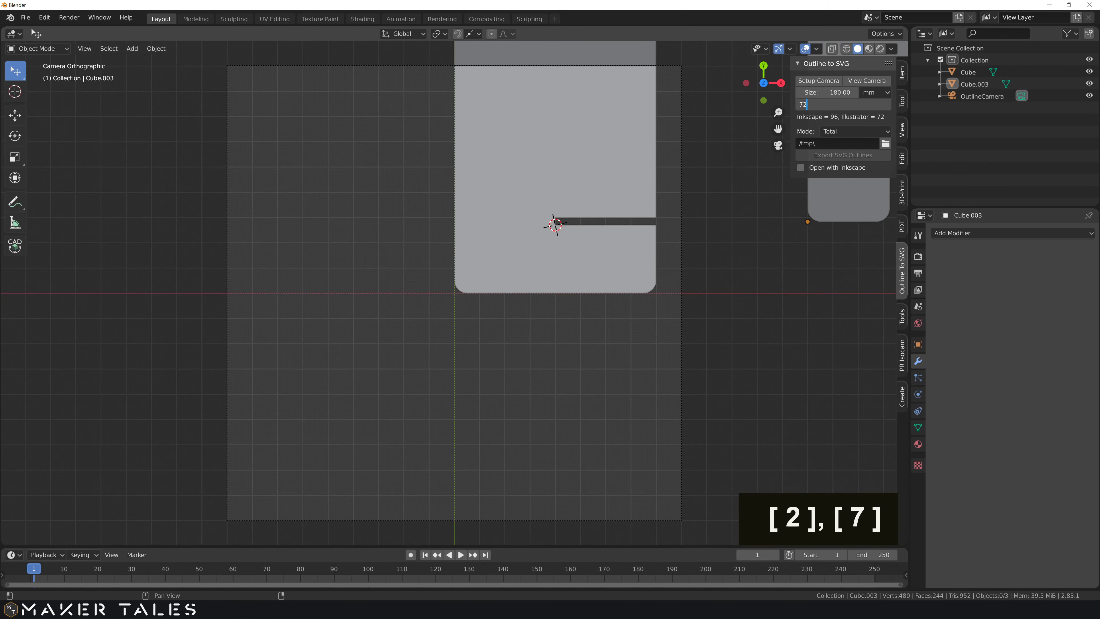
pyautogui.press('Return')
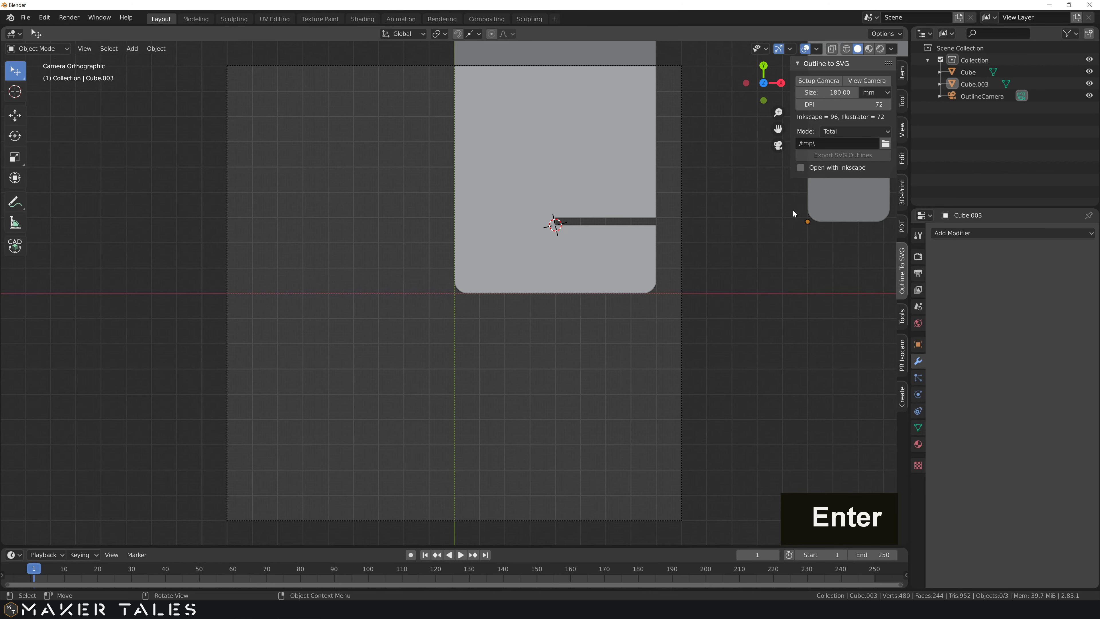
# Move both plates together about -86.8 mm in X and -84.9 mm in Y so the long plate fits inside the camera frame.
pyautogui.click(830, 204)
pyautogui.keyDown('shift'); pyautogui.click(638, 175); pyautogui.keyUp('shift')
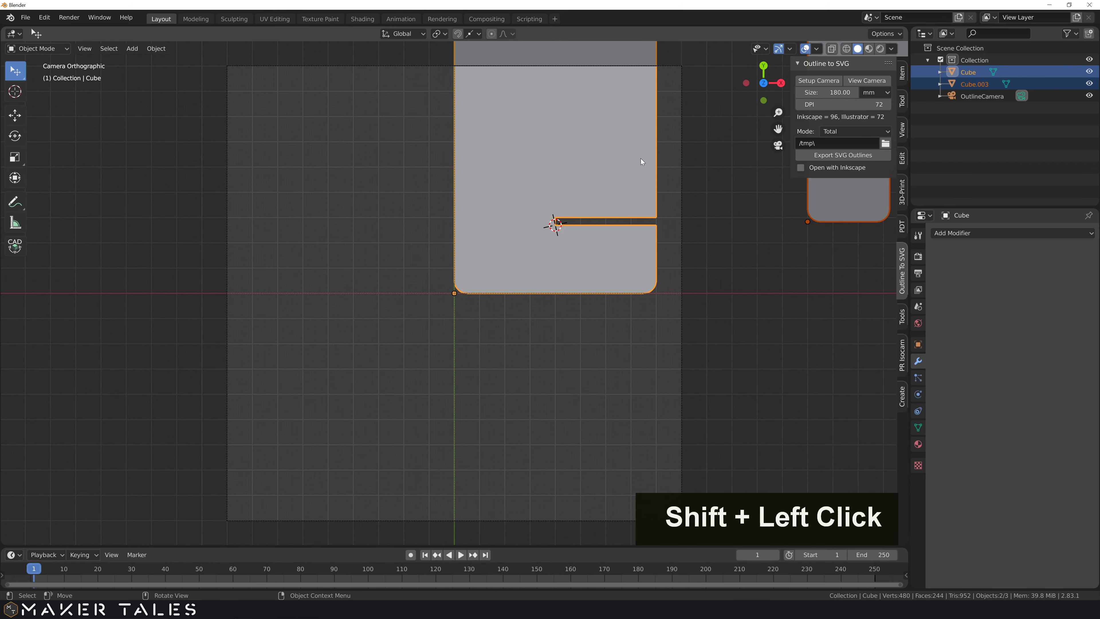
pyautogui.press('g')
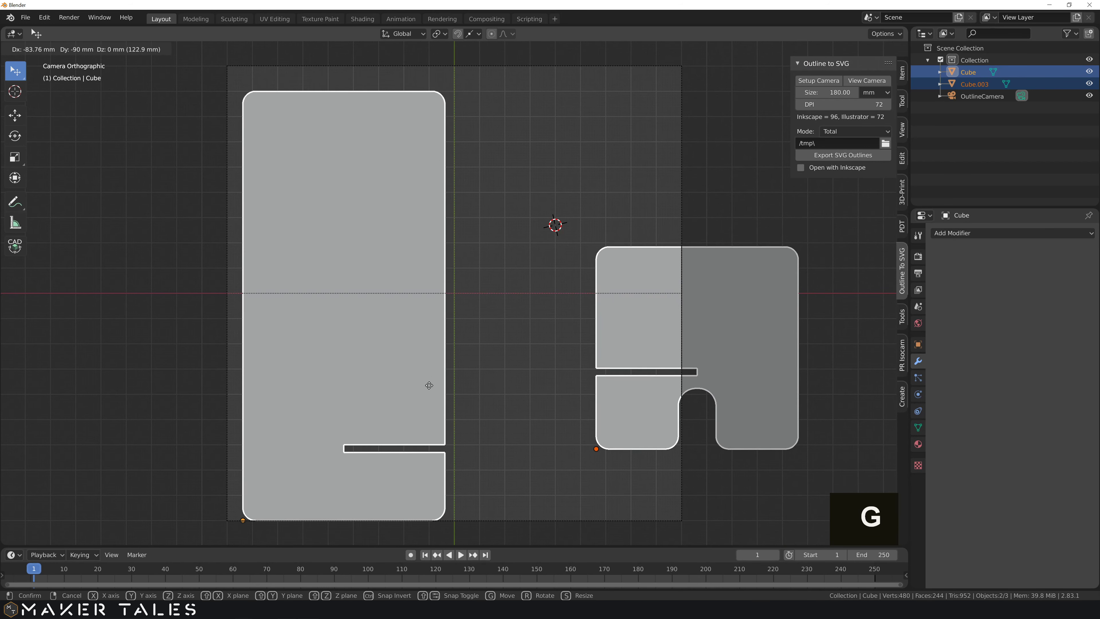
pyautogui.click(423, 376)
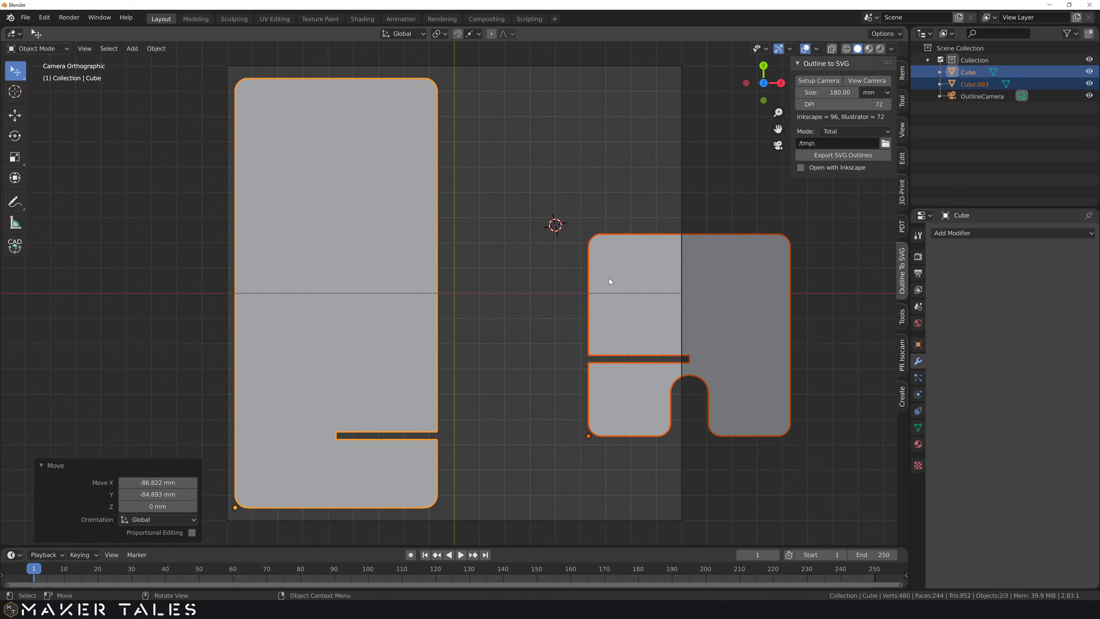
# Move the notched plate about 54 mm in negative X, placing it beside the long plate inside the camera frame.
pyautogui.click(774, 280)
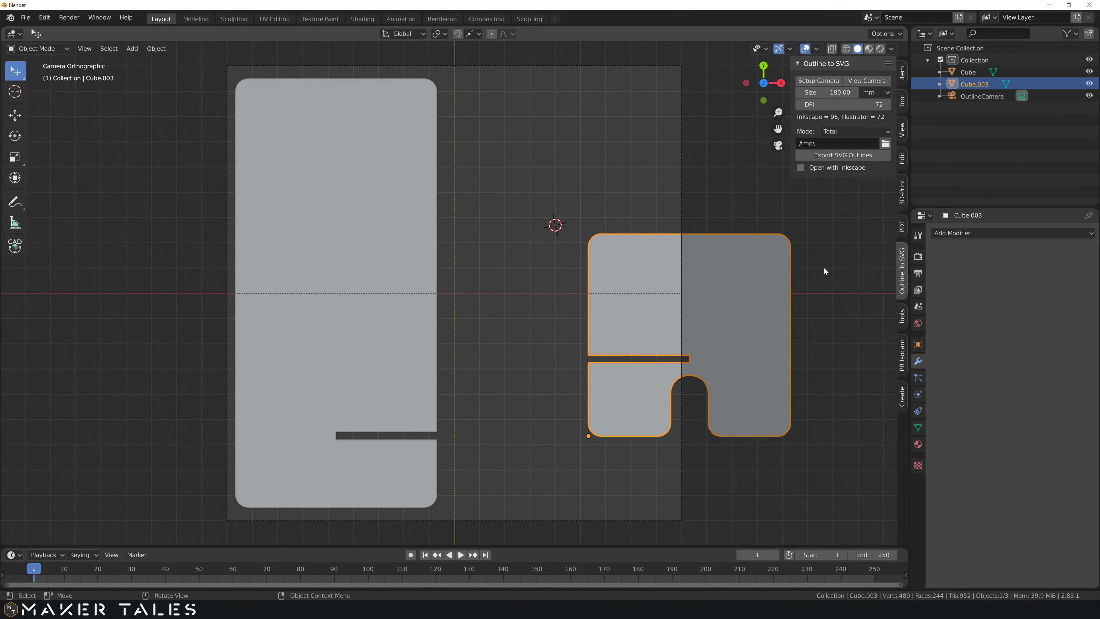
pyautogui.press('g')
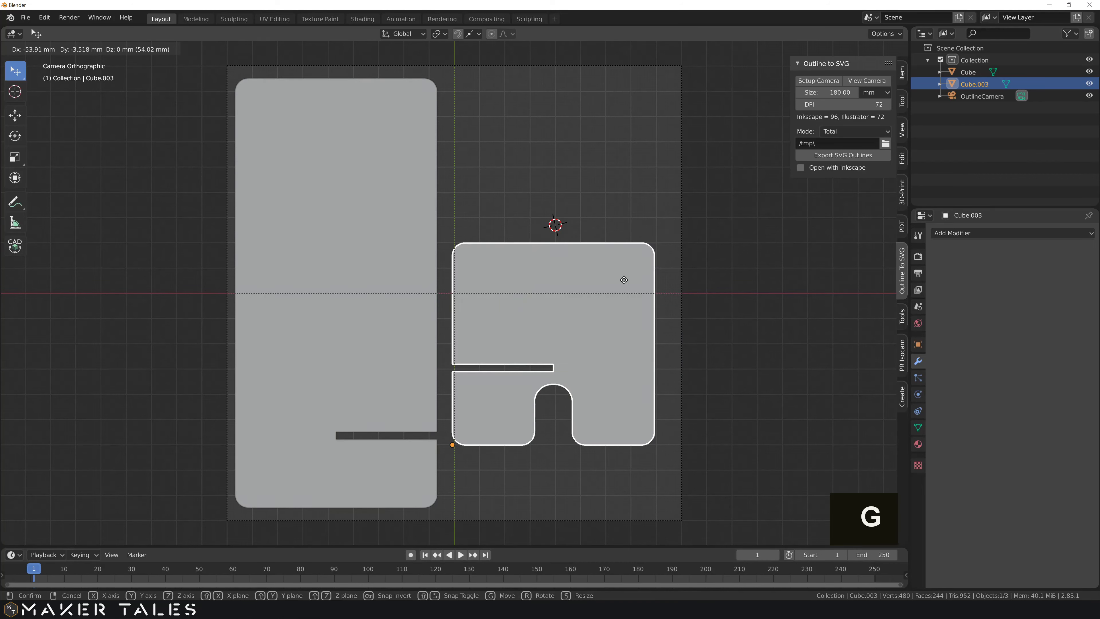
pyautogui.click(621, 278)
pyautogui.click(729, 315)
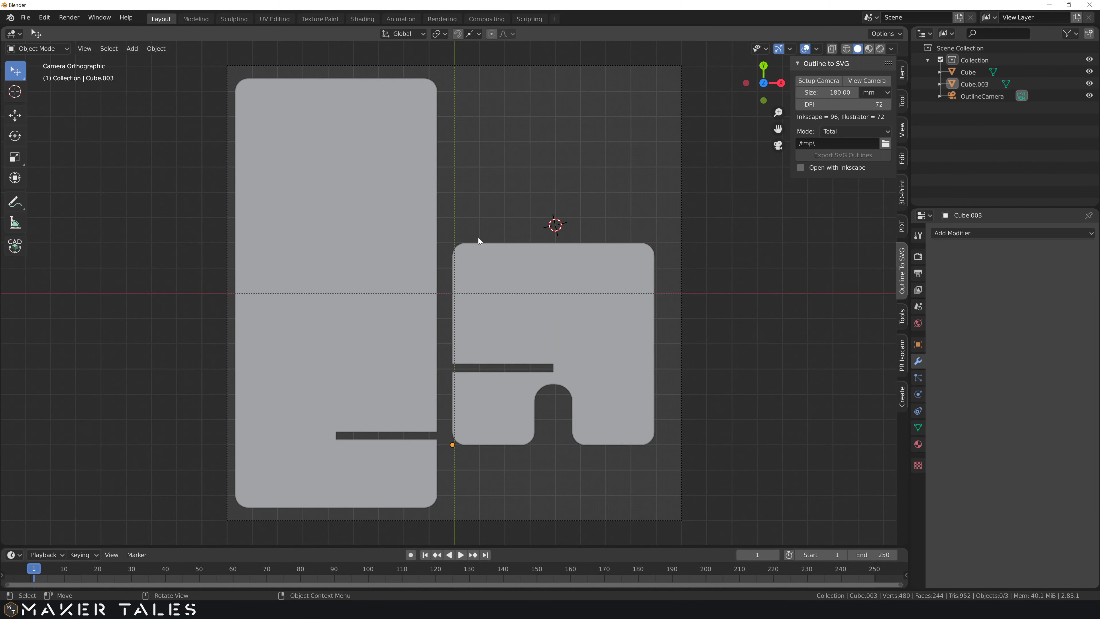
# Select both plates inside the camera frame.
pyautogui.click(417, 248)
pyautogui.keyDown('shift'); pyautogui.click(494, 265); pyautogui.keyUp('shift')
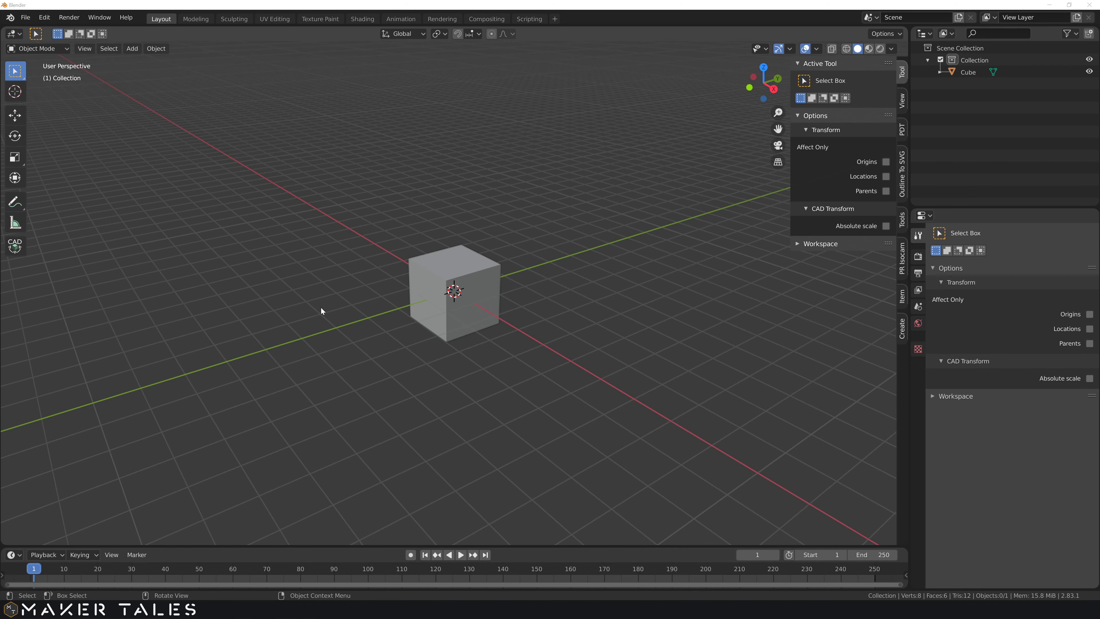
pyautogui.moveTo(315, 313); pyautogui.dragTo(390, 364, button='middle')
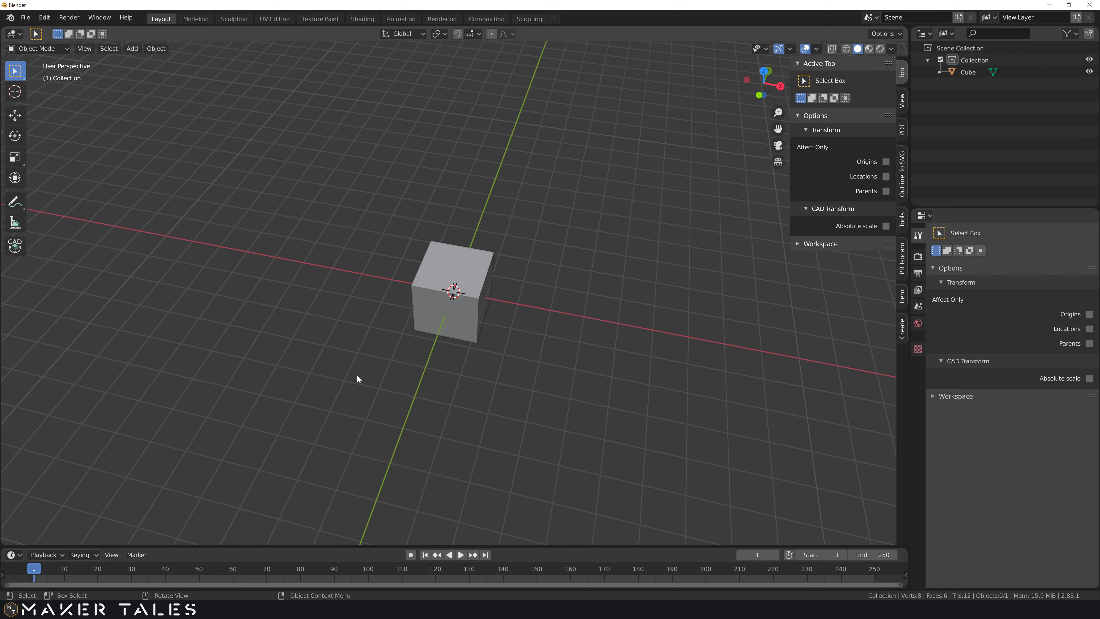
# Select the cube at the scene's origin.
pyautogui.moveTo(357, 376); pyautogui.dragTo(349, 332, button='middle')
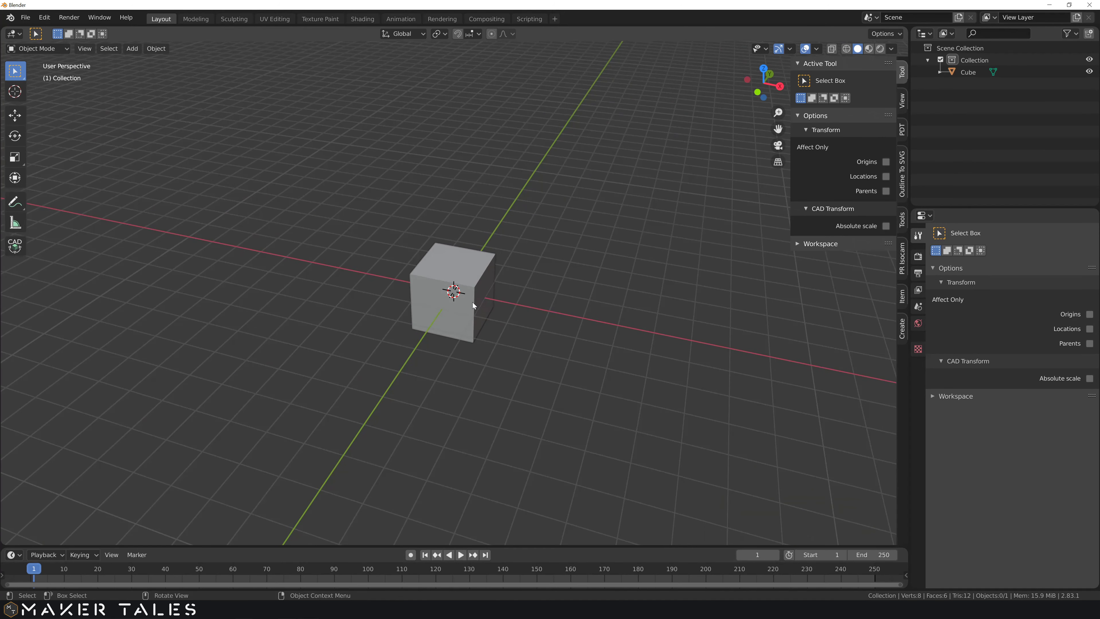
pyautogui.moveTo(465, 311); pyautogui.dragTo(464, 265, button='middle')
pyautogui.scroll(5, 465, 260)
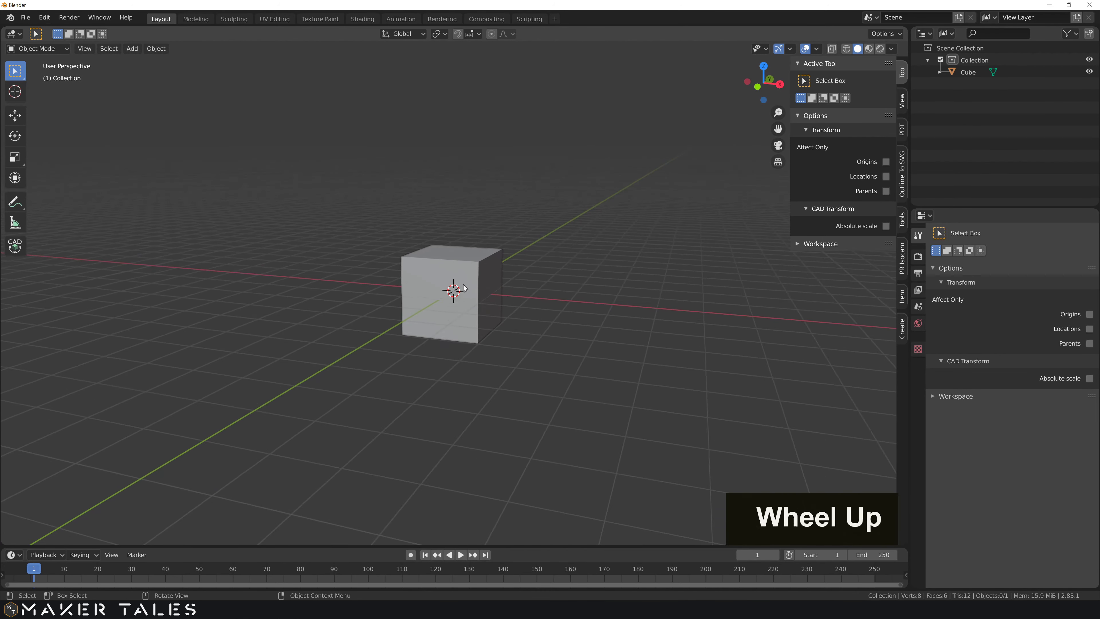
pyautogui.click(470, 231)
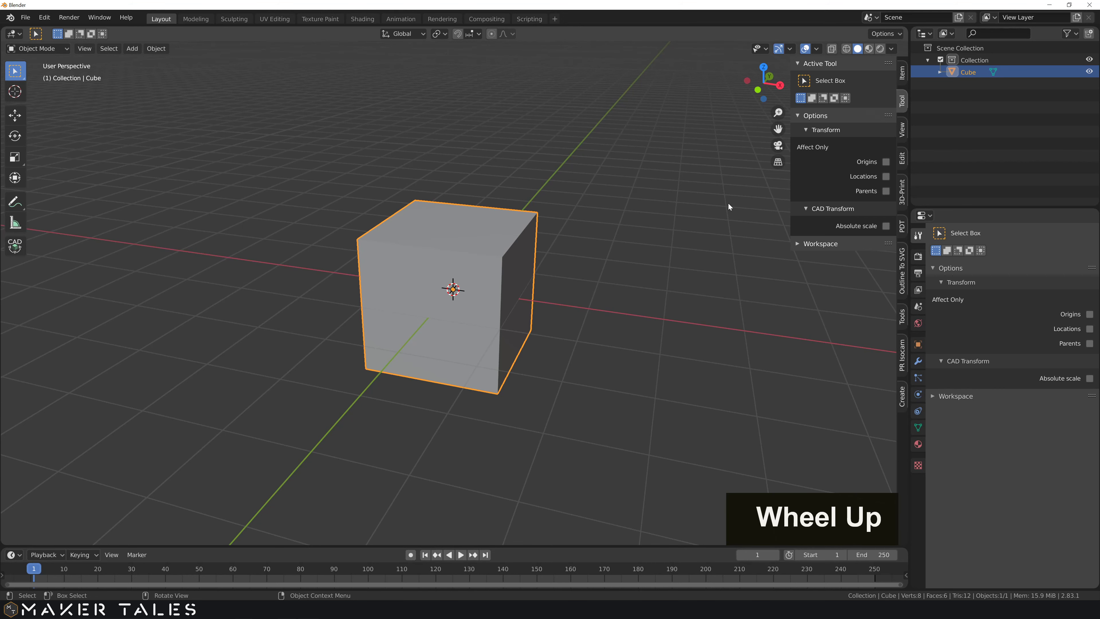
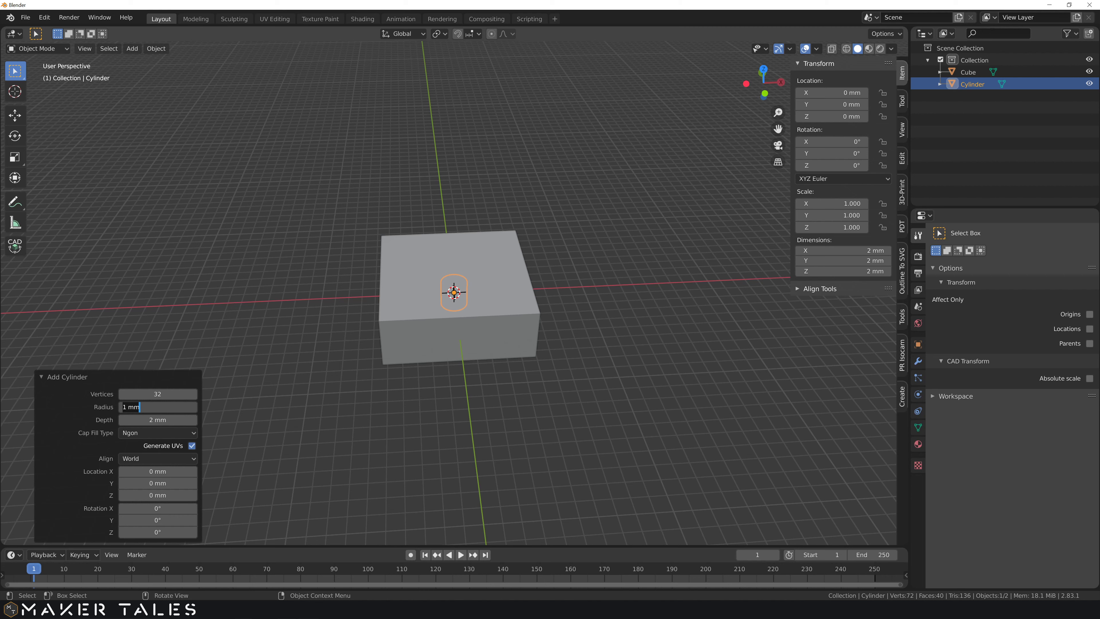
# Set the new cylinder's radius to 3 mm and its vertex count to 64.
pyautogui.write('2.5')
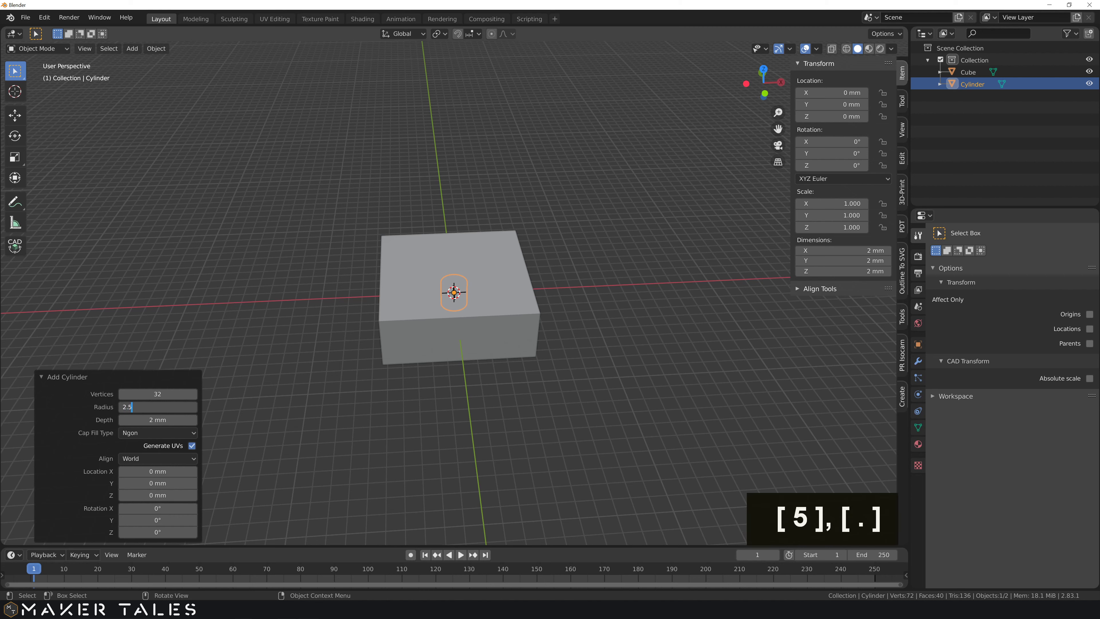
pyautogui.press('BackSpace')
pyautogui.press('BackSpace')
pyautogui.press('BackSpace')
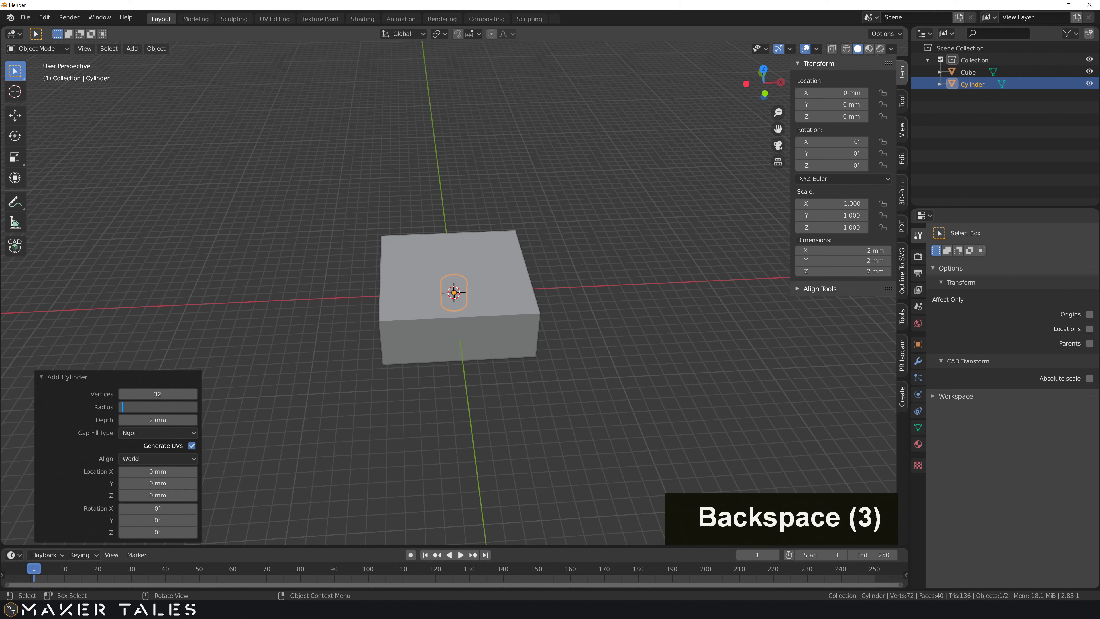
pyautogui.write('3')
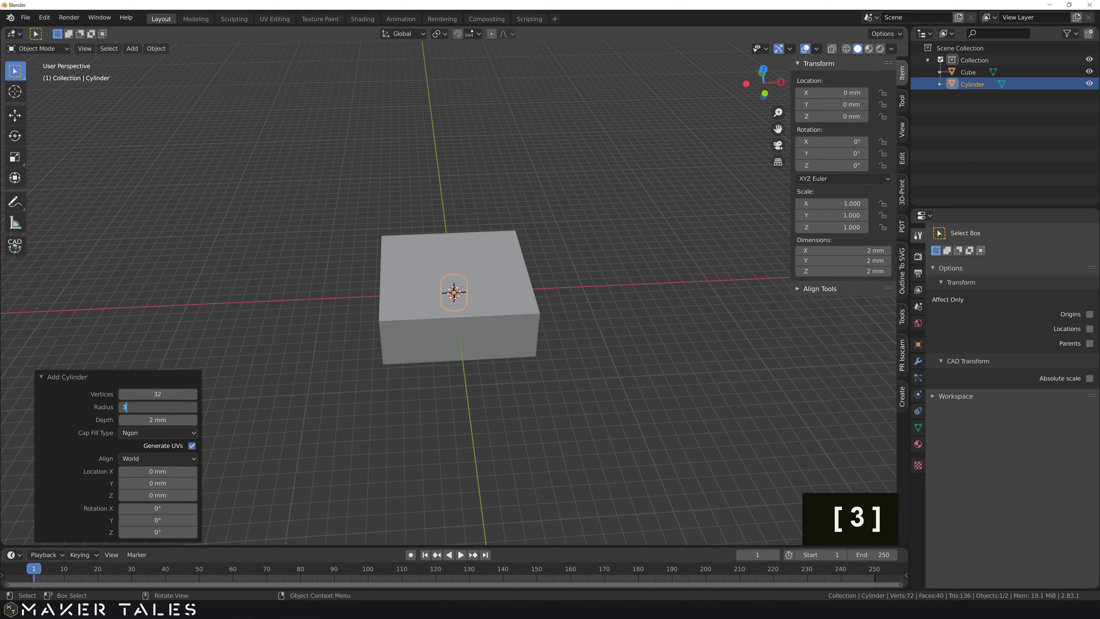
pyautogui.press('Return')
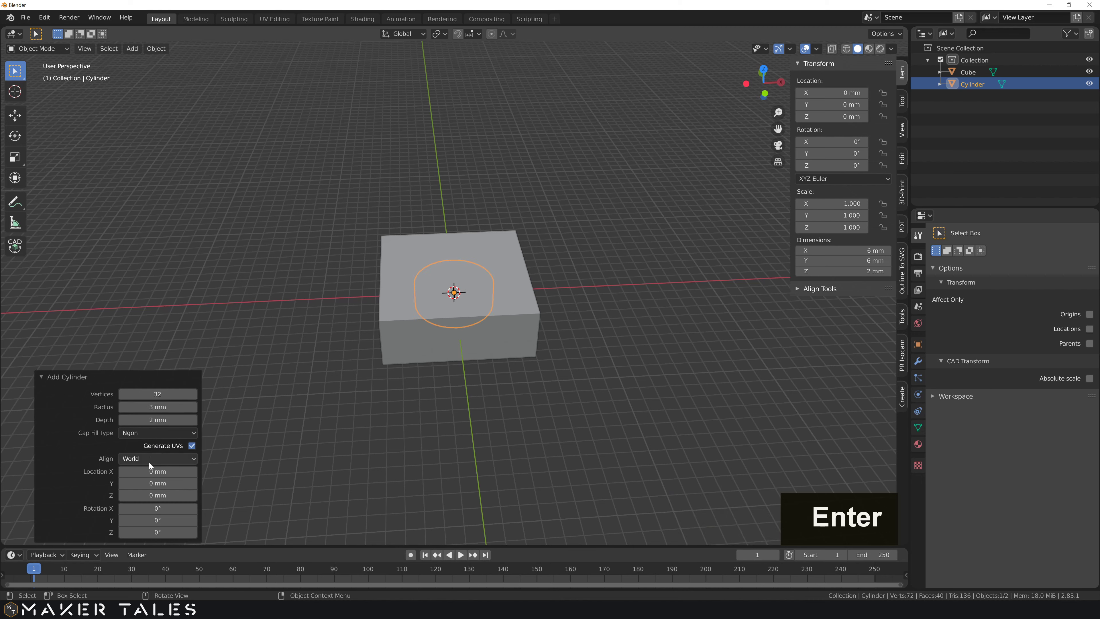
pyautogui.click(158, 398)
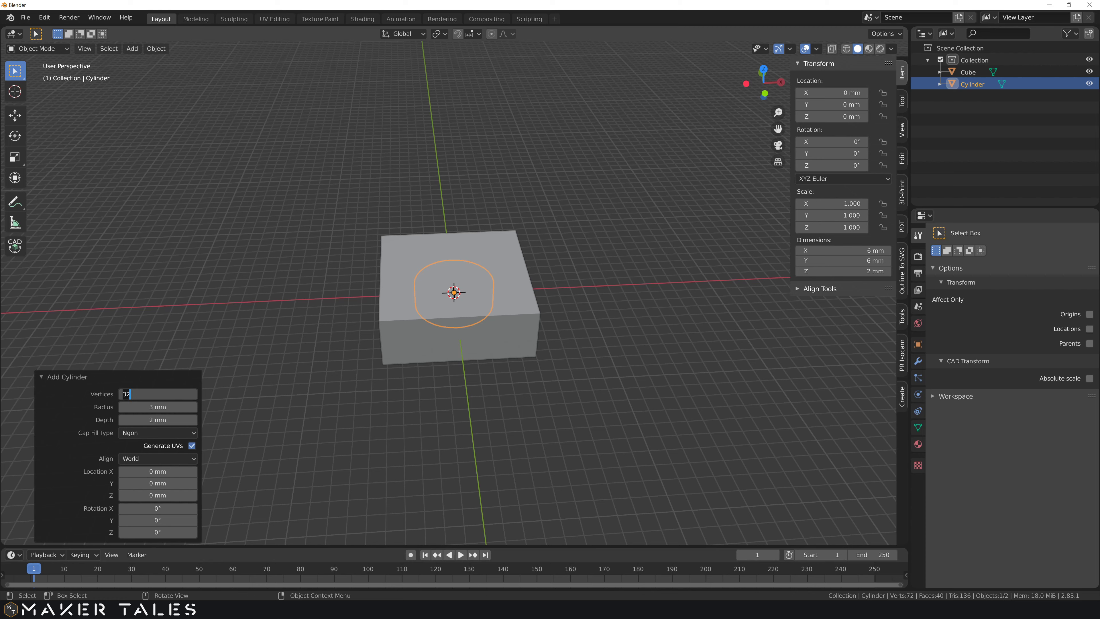
pyautogui.write('64')
pyautogui.press('Return')
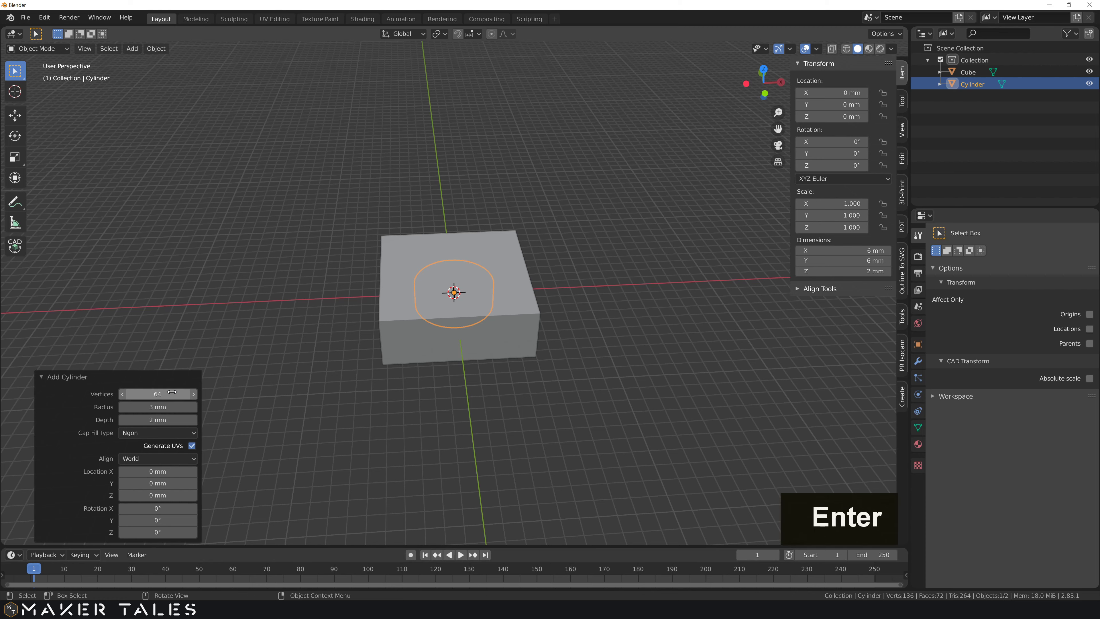
# Increase the cylinder's depth to about 15.5 mm so it extends through both sides of the block, and deselect it.
pyautogui.moveTo(153, 419); pyautogui.dragTo(558, 389)
pyautogui.doubleClick(154, 419)
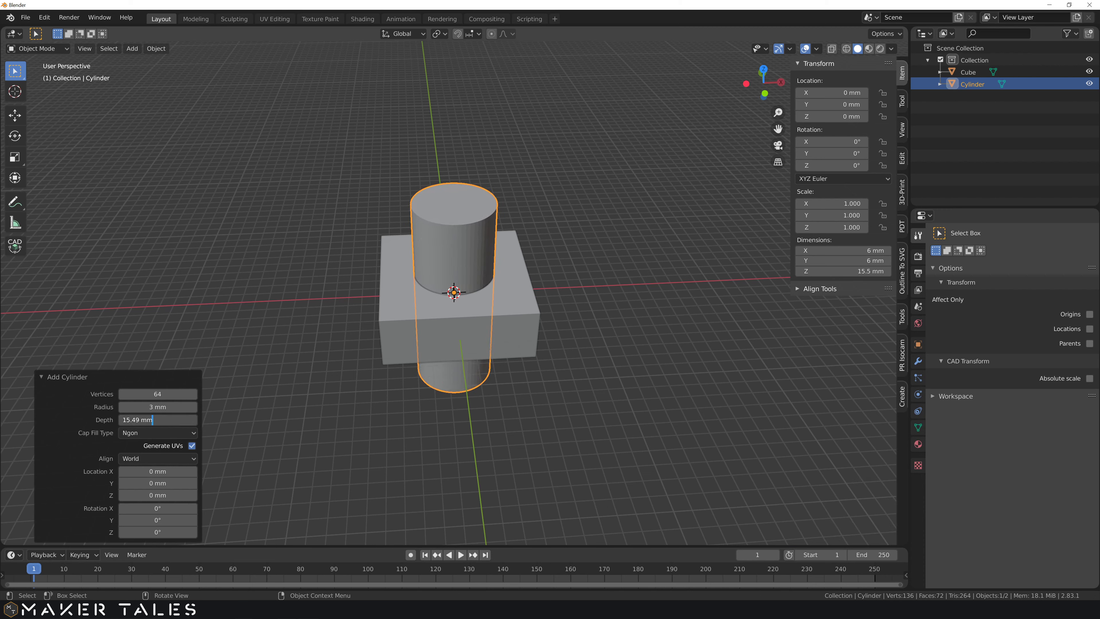
pyautogui.press('Tab')
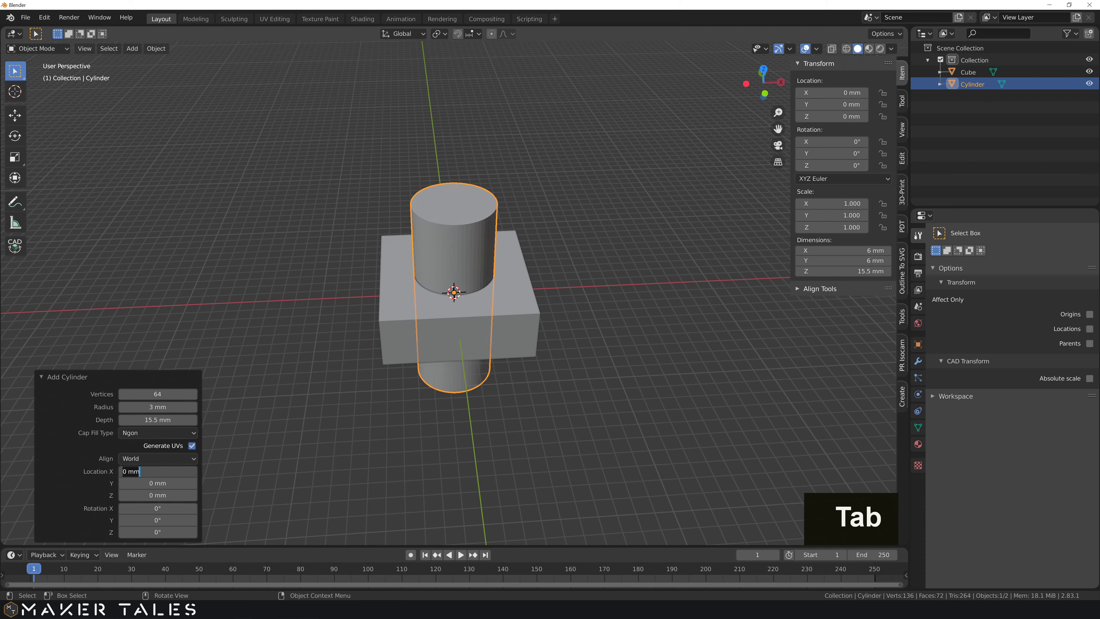
pyautogui.click(287, 395)
pyautogui.click(281, 393)
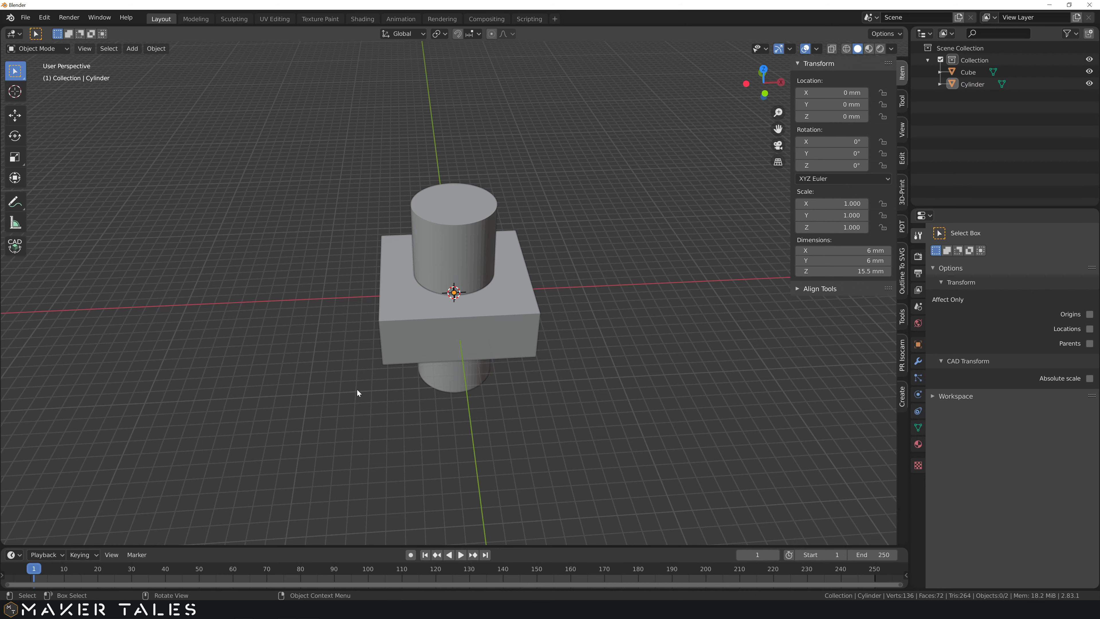
# Join the cylinder and the flat block into one object with a Boolean union.
pyautogui.moveTo(528, 342); pyautogui.dragTo(485, 287, button='middle')
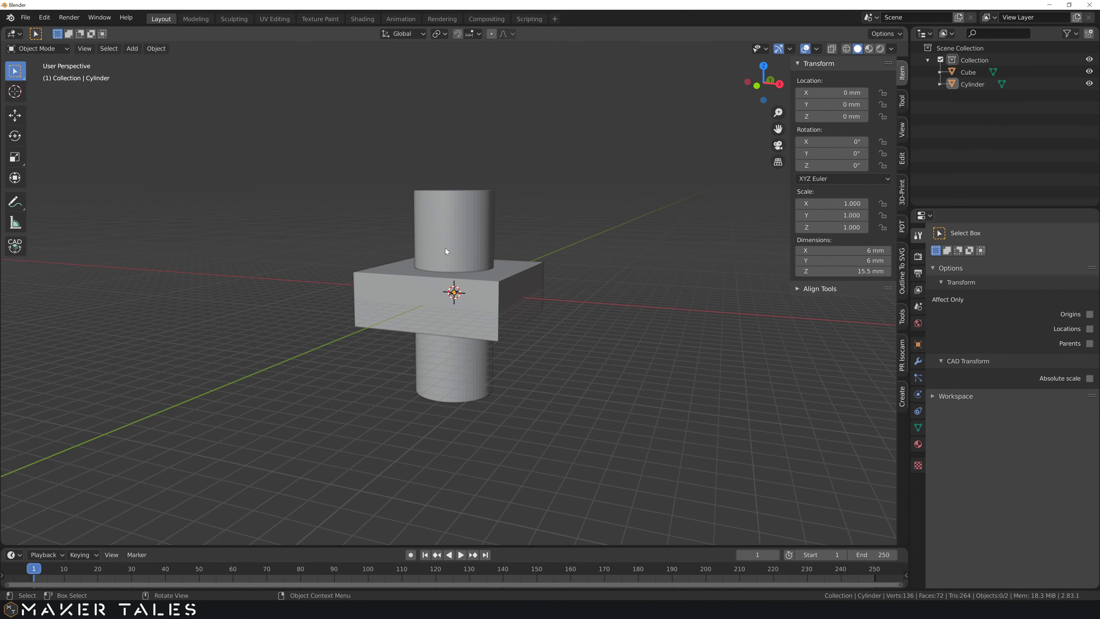
pyautogui.moveTo(445, 366); pyautogui.dragTo(451, 313, button='middle')
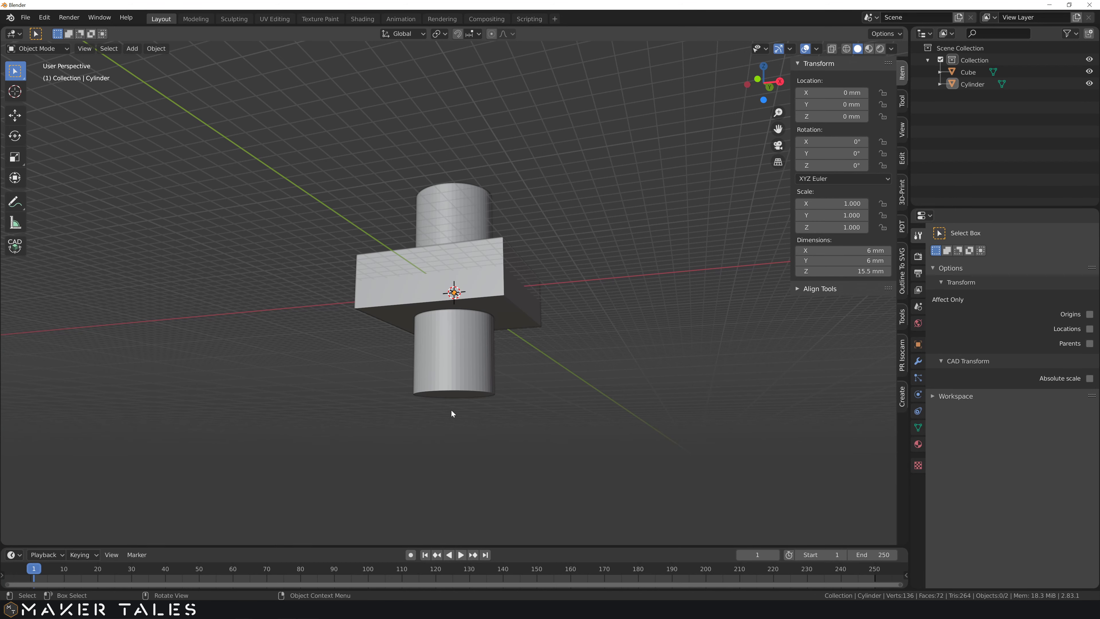
pyautogui.moveTo(445, 333); pyautogui.dragTo(460, 419, button='middle')
pyautogui.keyDown('shift'); pyautogui.click(492, 294); pyautogui.keyUp('shift')
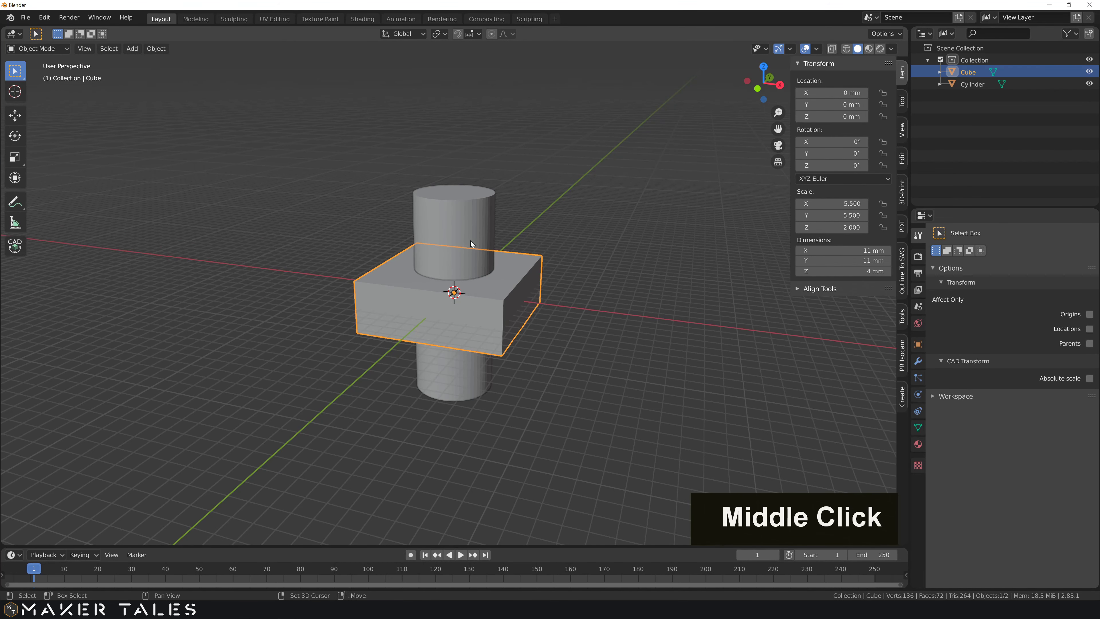
pyautogui.press('ctrl+shift+KP_Add')
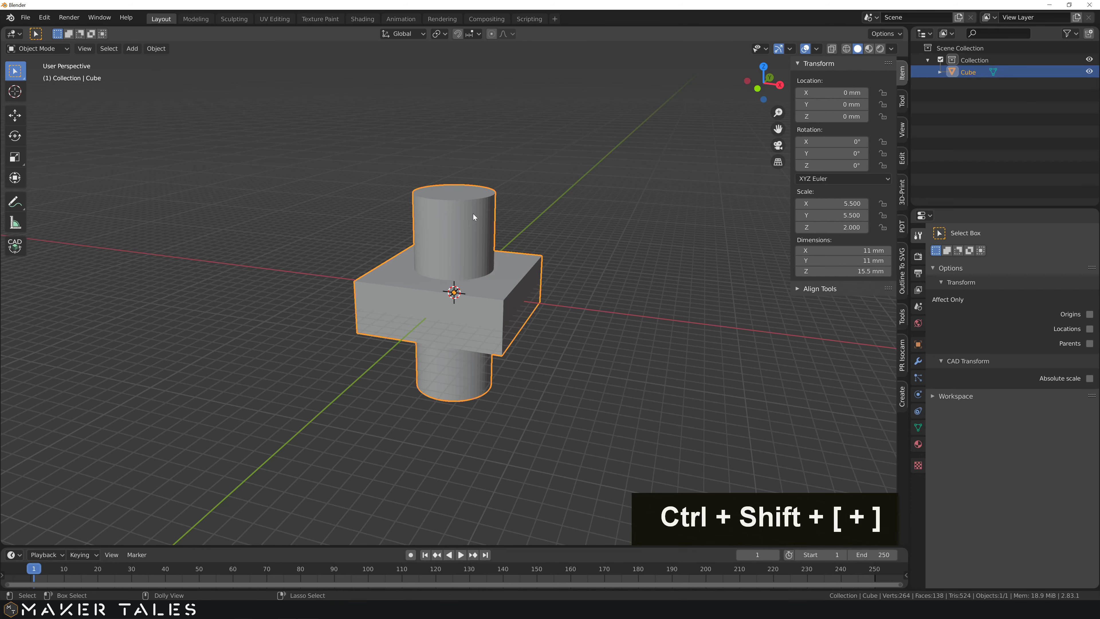
pyautogui.scroll(-5, 579, 217)
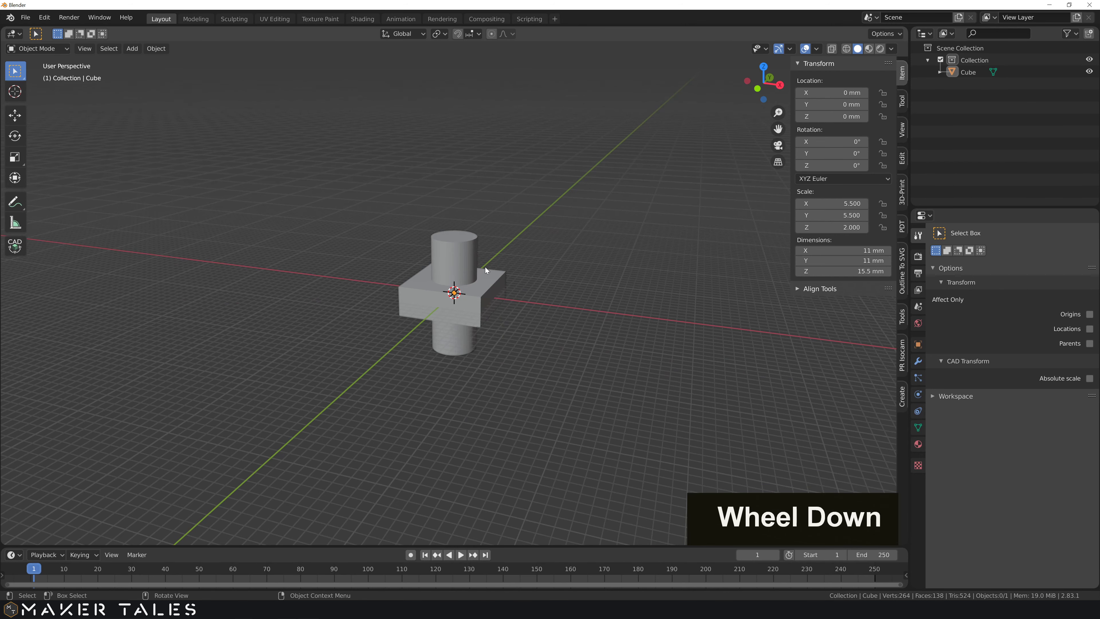
pyautogui.moveTo(567, 214); pyautogui.dragTo(504, 305, button='middle')
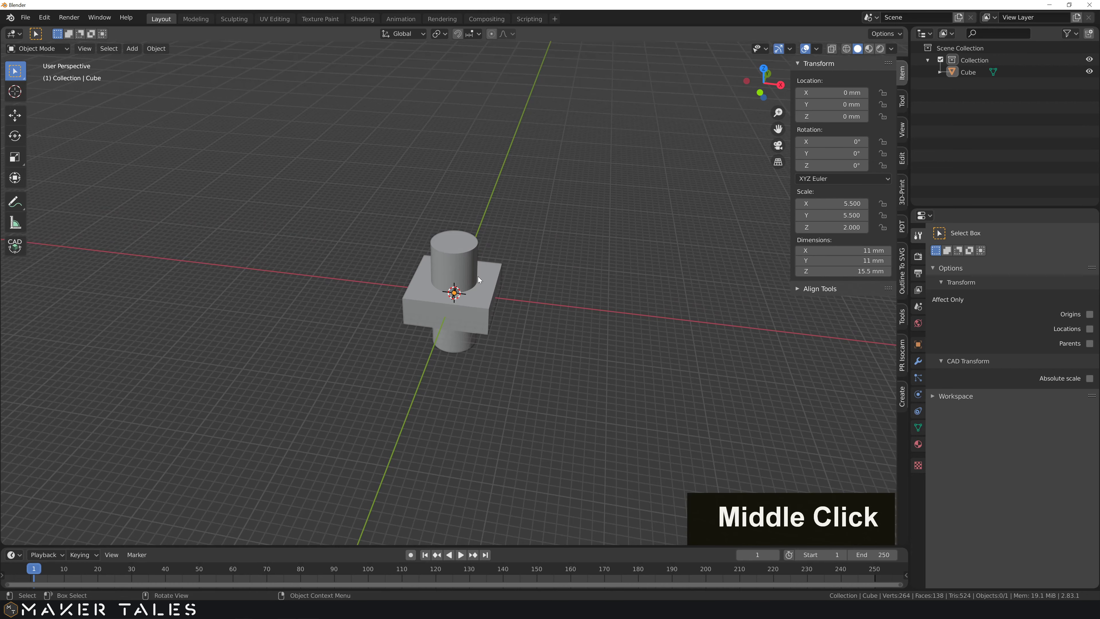
# Add a cube mesh at the origin, around the joined block and cylinder, with its size set to 25 mm.
pyautogui.scroll(-2, 477, 276)
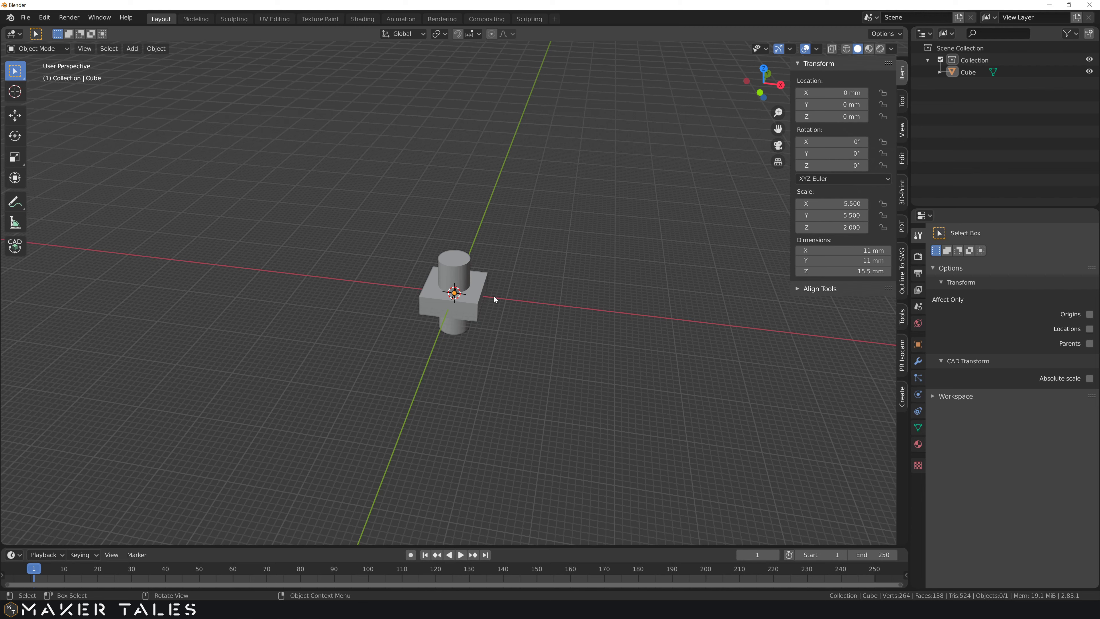
pyautogui.click(468, 279)
pyautogui.hotkey('shift', 'a')
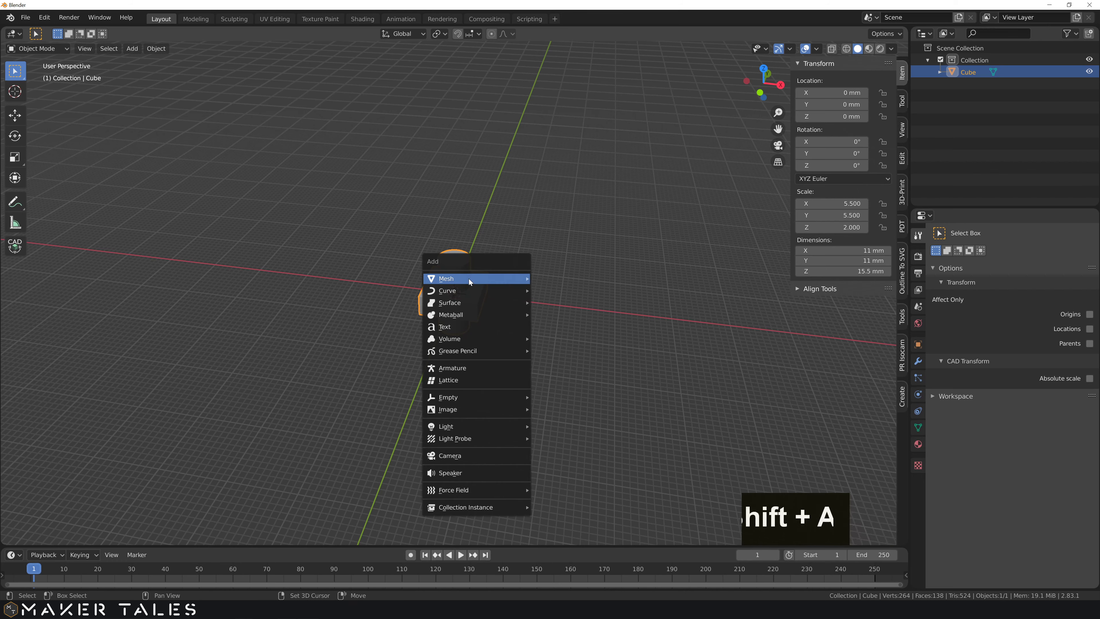
pyautogui.moveTo(468, 279)
pyautogui.click(556, 290)
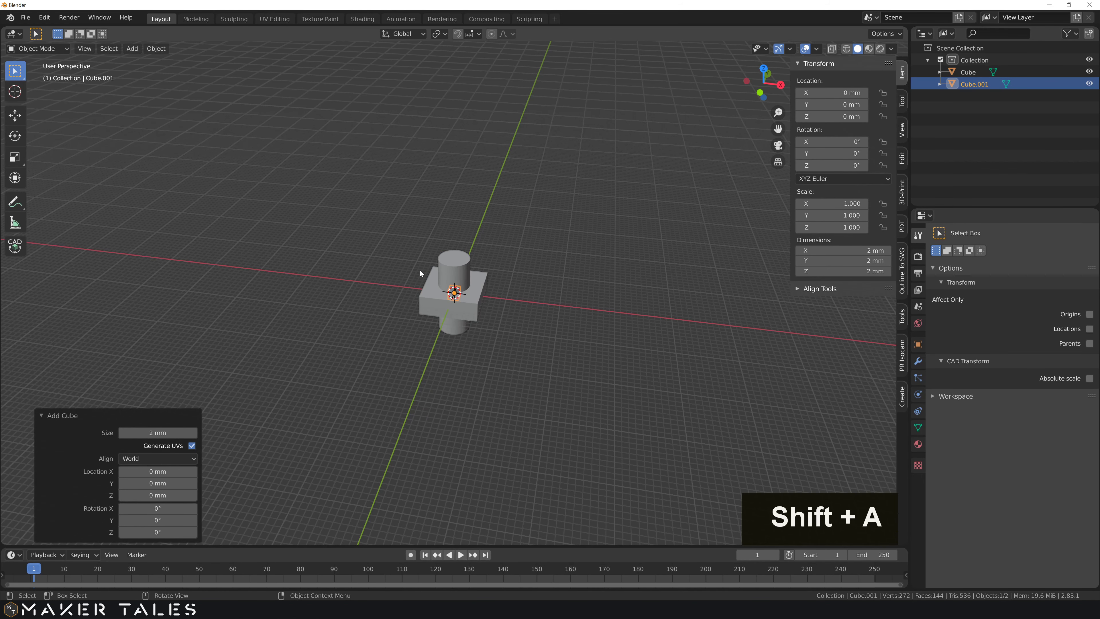
pyautogui.click(157, 433)
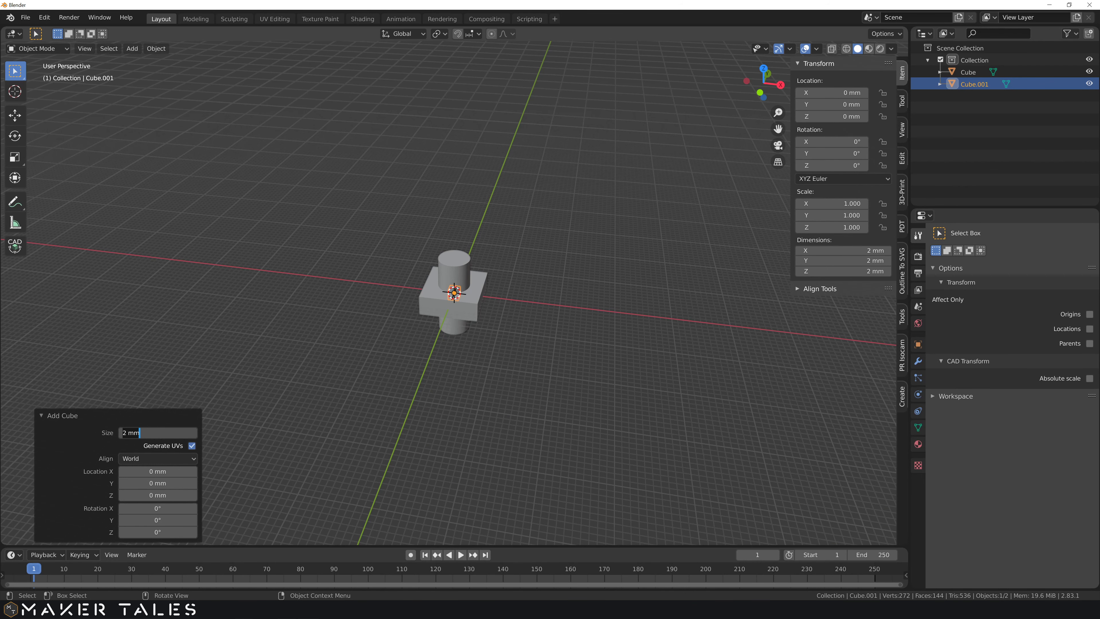
pyautogui.write('15')
pyautogui.press('Return')
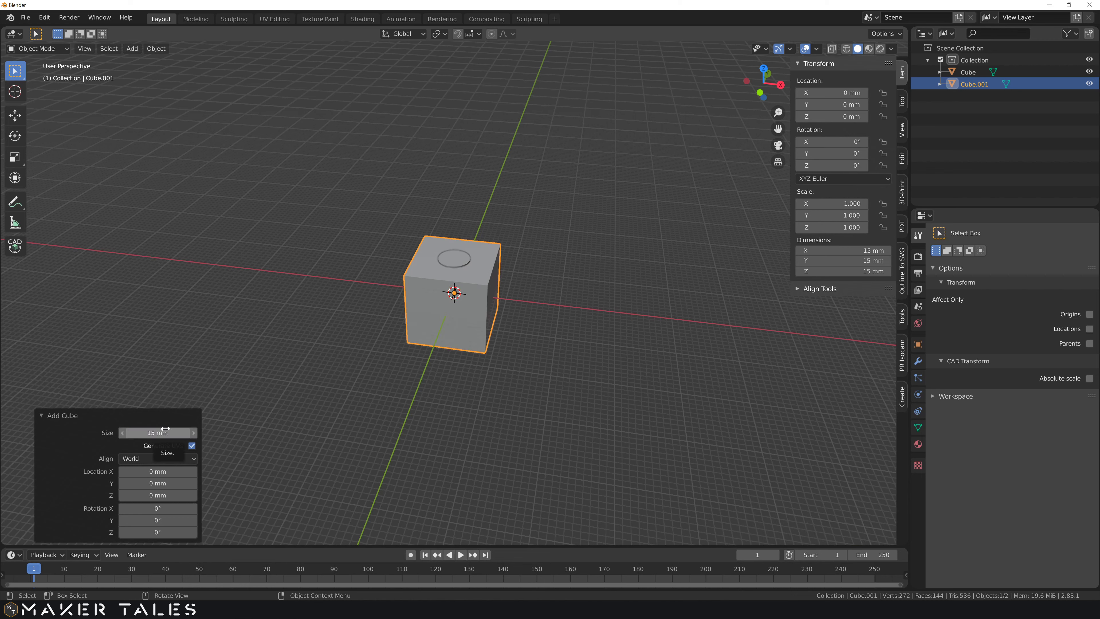
pyautogui.doubleClick(165, 432)
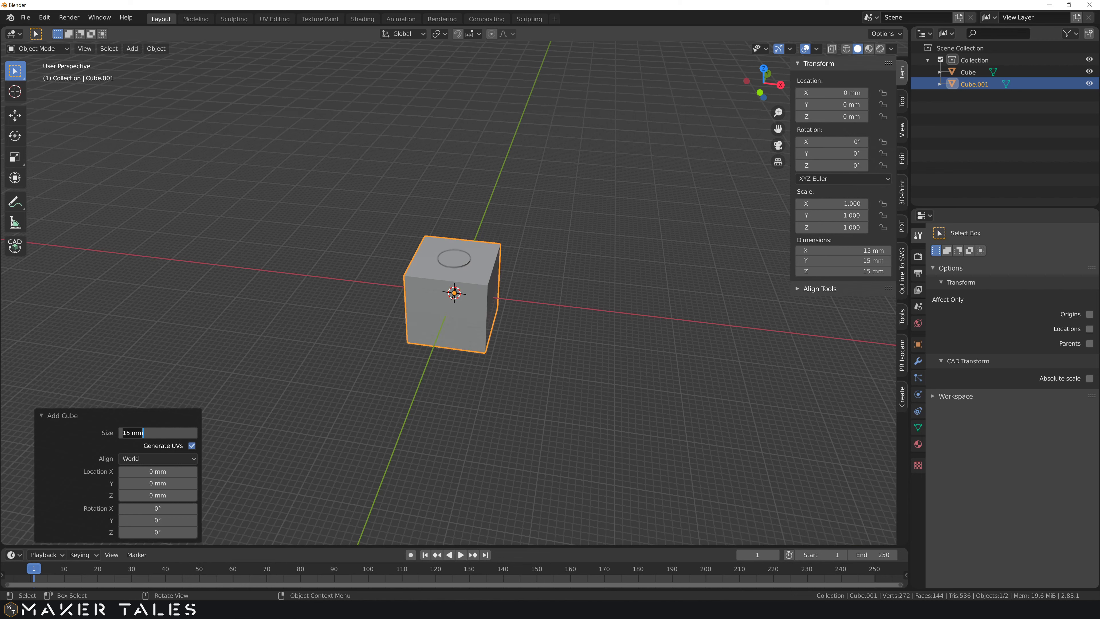
pyautogui.write('25')
pyautogui.press('Return')
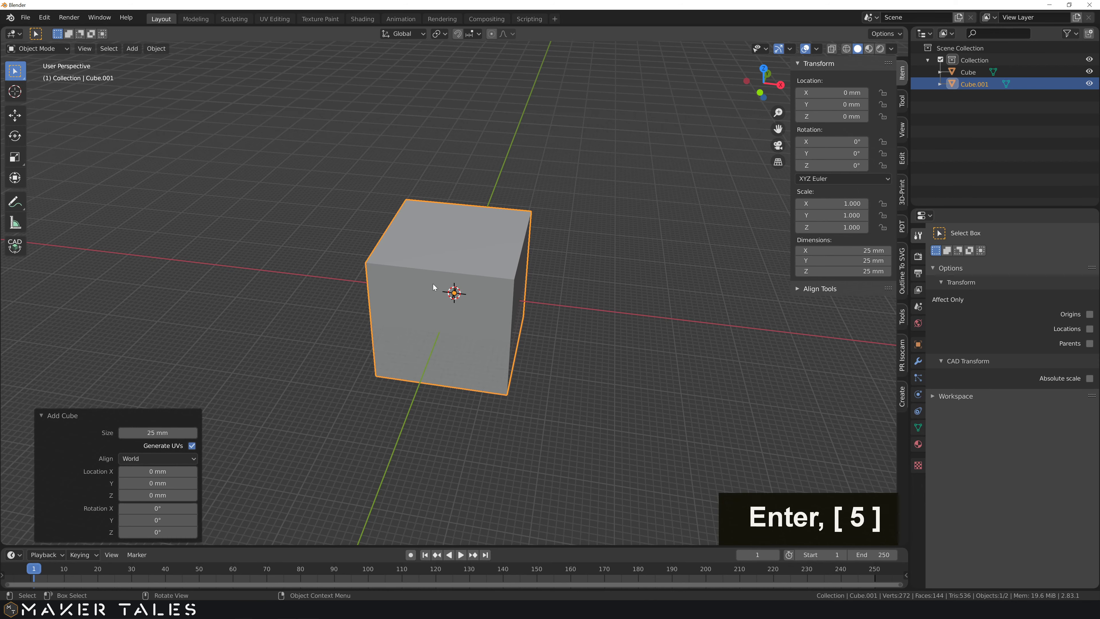
# Select the four vertical side faces of the 25 mm cube in Edit Mode.
pyautogui.scroll(-4, 433, 286)
pyautogui.moveTo(453, 293)
pyautogui.mouseDown(button='middle')
pyautogui.moveTo(455, 258)
pyautogui.moveTo(464, 276)
pyautogui.mouseUp(button='middle')
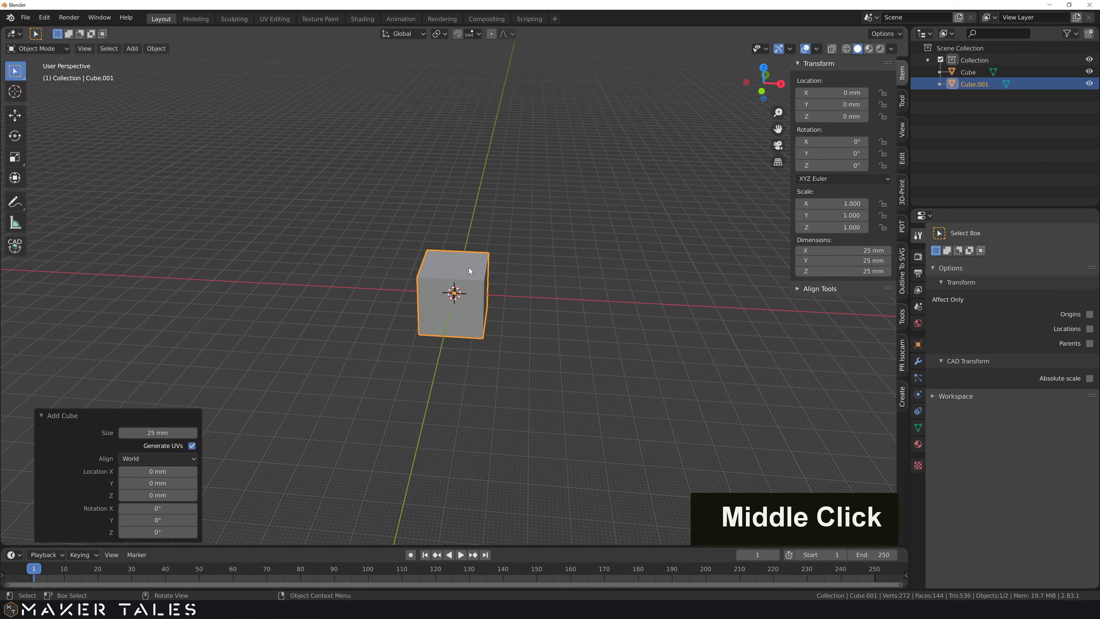
pyautogui.press('Tab')
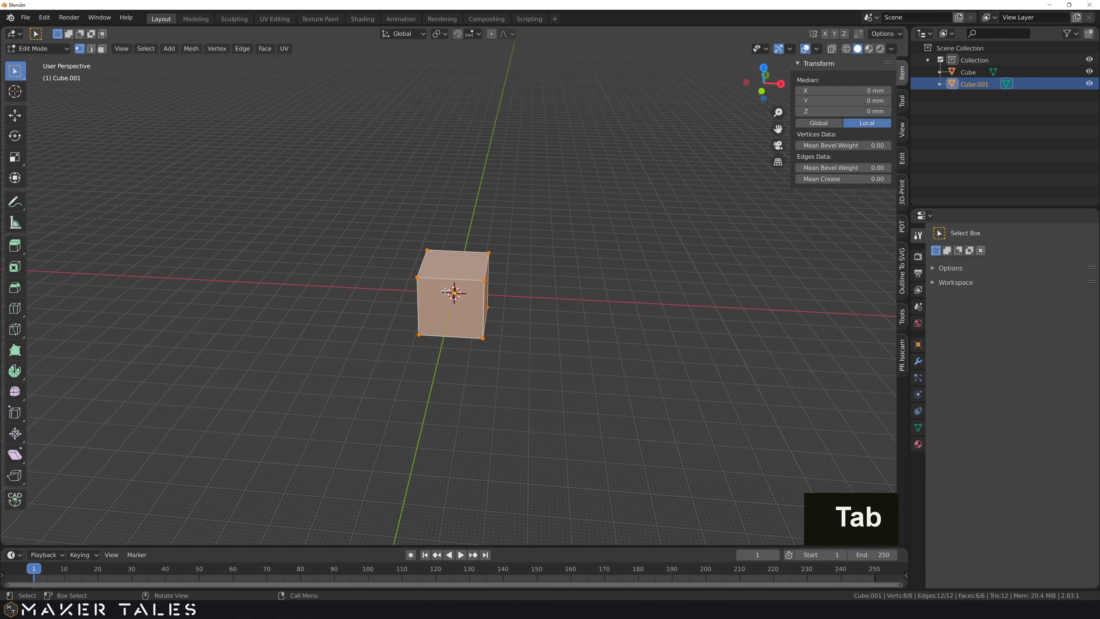
pyautogui.press('3')
pyautogui.click(446, 291)
pyautogui.moveTo(446, 291); pyautogui.dragTo(276, 291, button='middle')
pyautogui.keyDown('shift'); pyautogui.click(472, 295); pyautogui.keyUp('shift')
pyautogui.keyDown('shift'); pyautogui.click(468, 278); pyautogui.keyUp('shift')
pyautogui.keyDown('shift'); pyautogui.click(449, 292); pyautogui.keyUp('shift')
pyautogui.moveTo(449, 293); pyautogui.dragTo(458, 292, button='middle')
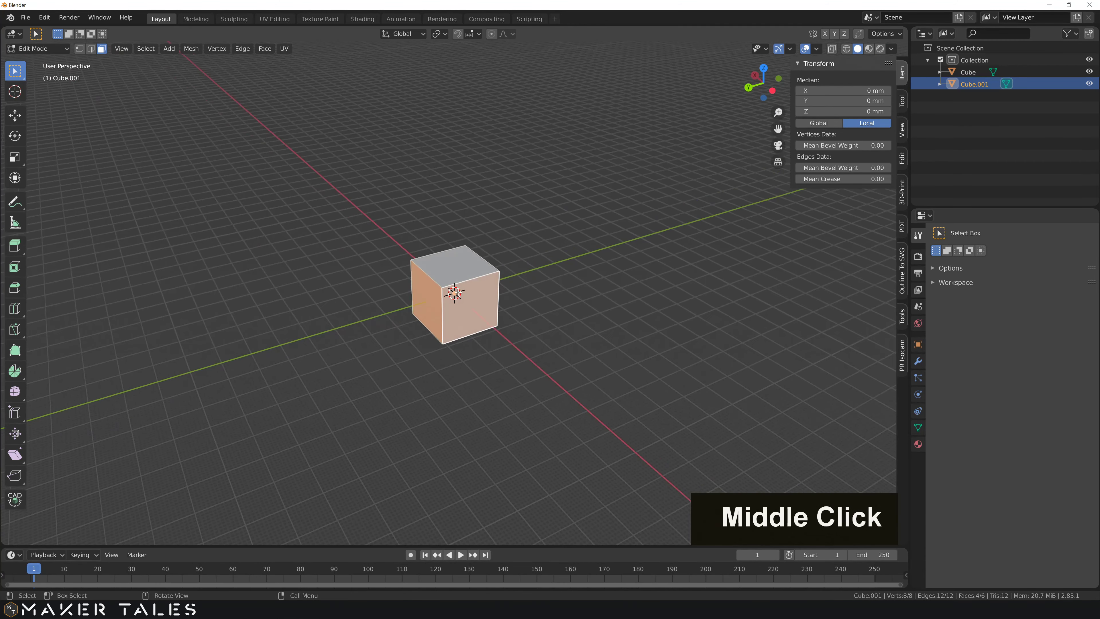
# Extrude the four selected side faces individually outward by 25 mm to form a cross.
pyautogui.hotkey('alt', 'e')
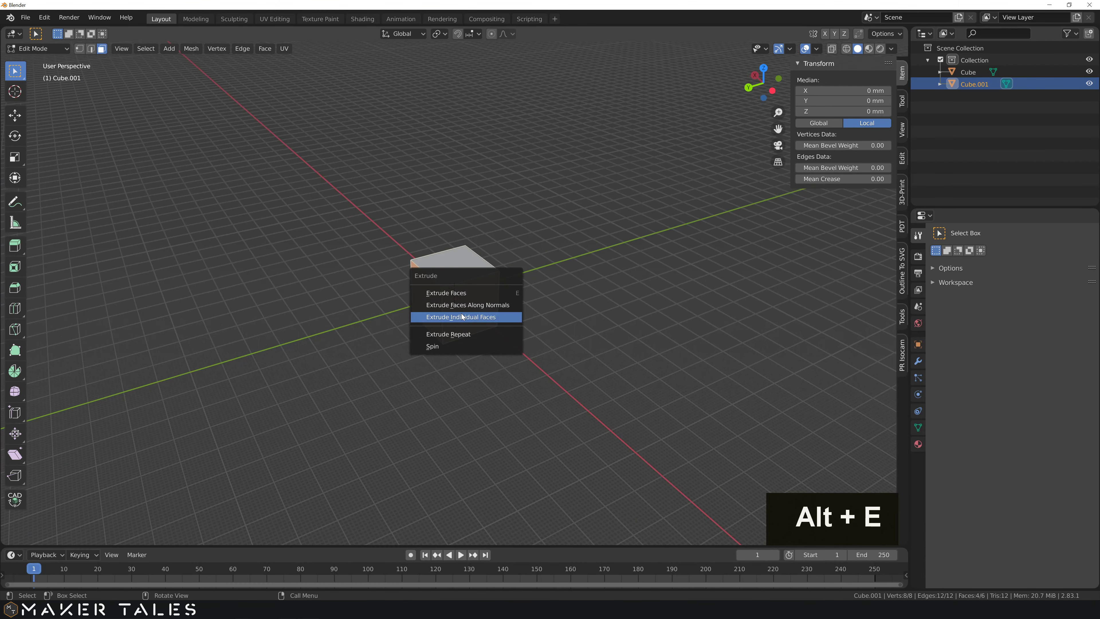
pyautogui.click(462, 317)
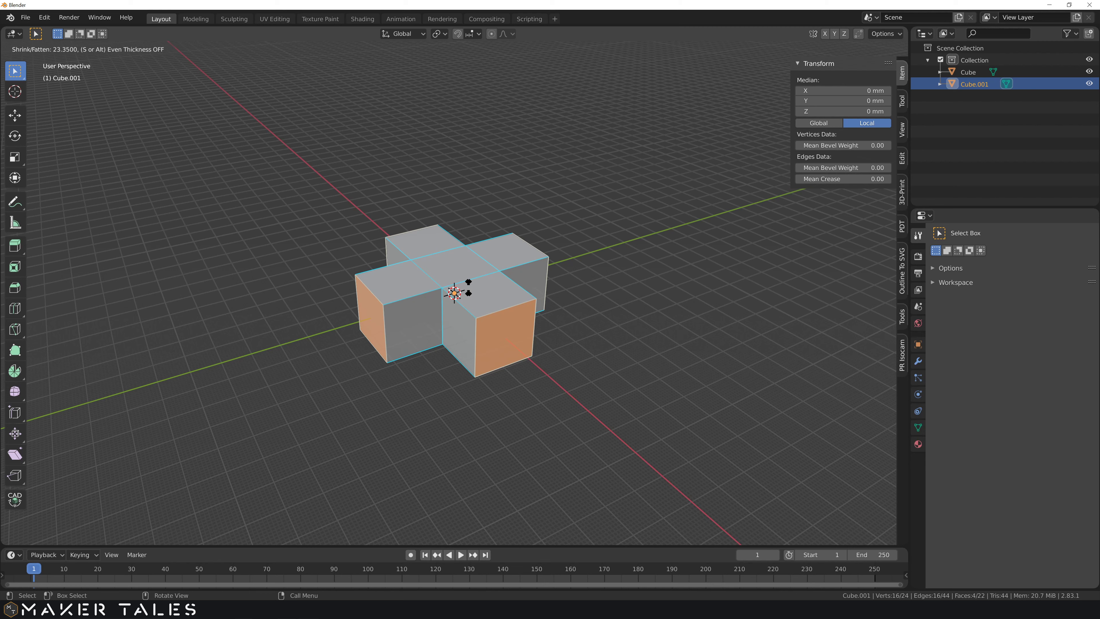
pyautogui.write('10')
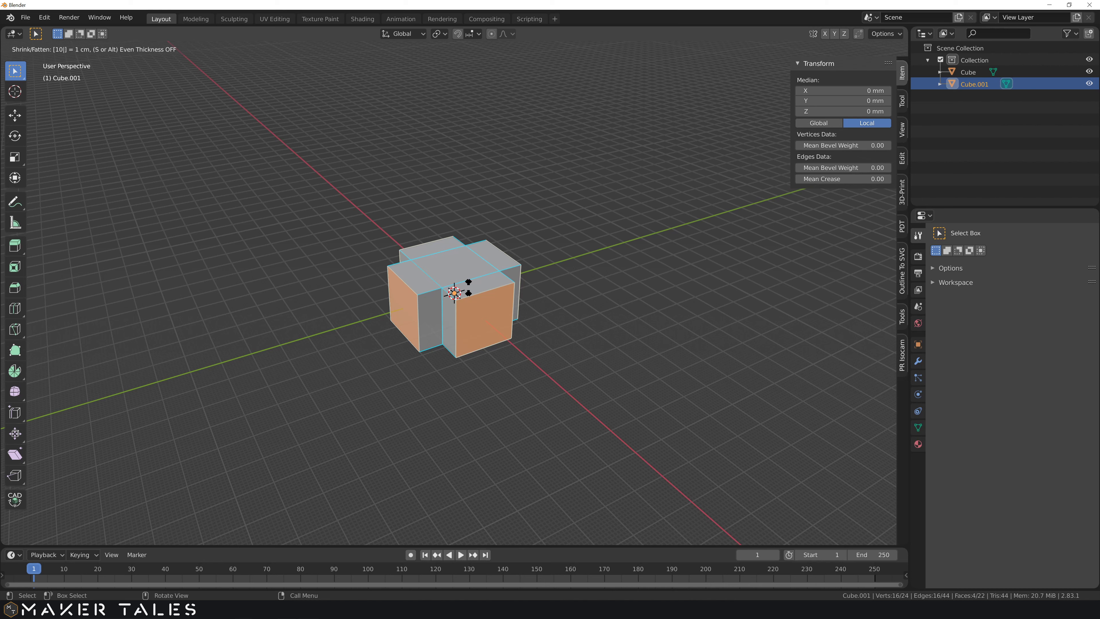
pyautogui.press('BackSpace')
pyautogui.press('BackSpace')
pyautogui.write('25')
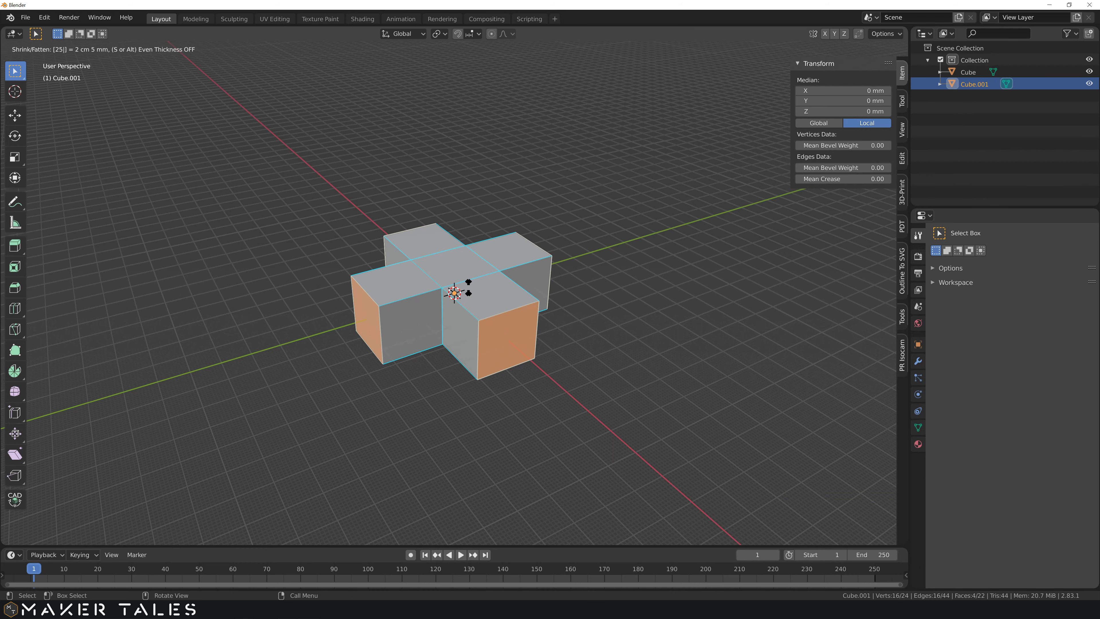
pyautogui.press('Return')
# Extrude the central square face on the +Z side of the cross outward by 5 mm.
pyautogui.moveTo(370, 301); pyautogui.dragTo(446, 269, button='middle')
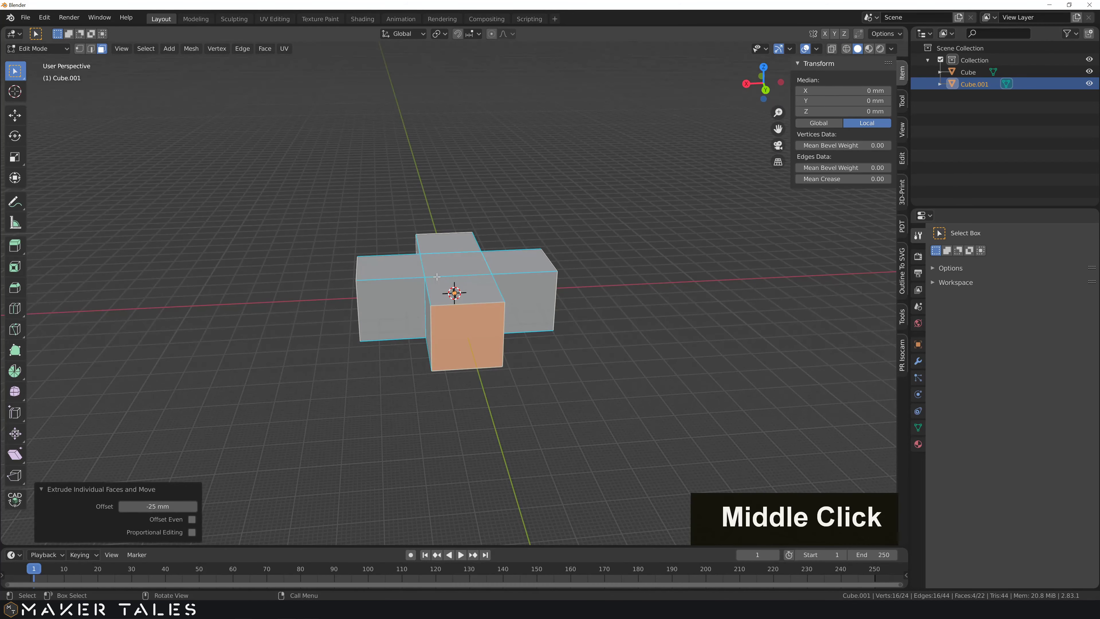
pyautogui.click(457, 268)
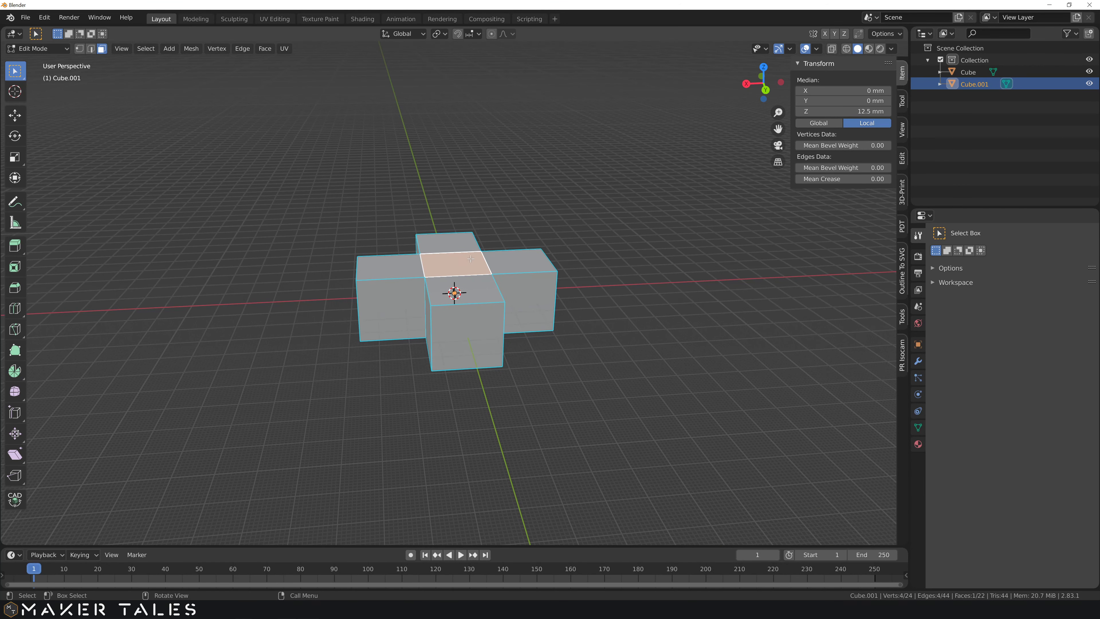
pyautogui.moveTo(465, 272)
pyautogui.mouseDown(button='middle')
pyautogui.moveTo(592, 275)
pyautogui.moveTo(473, 269)
pyautogui.mouseUp(button='middle')
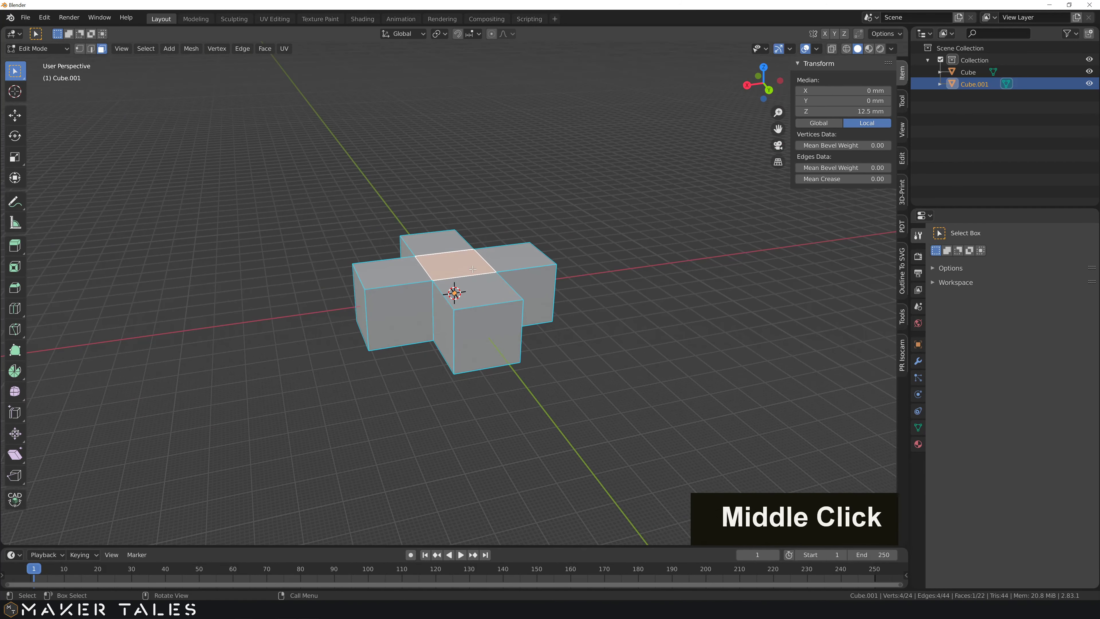
pyautogui.press('e')
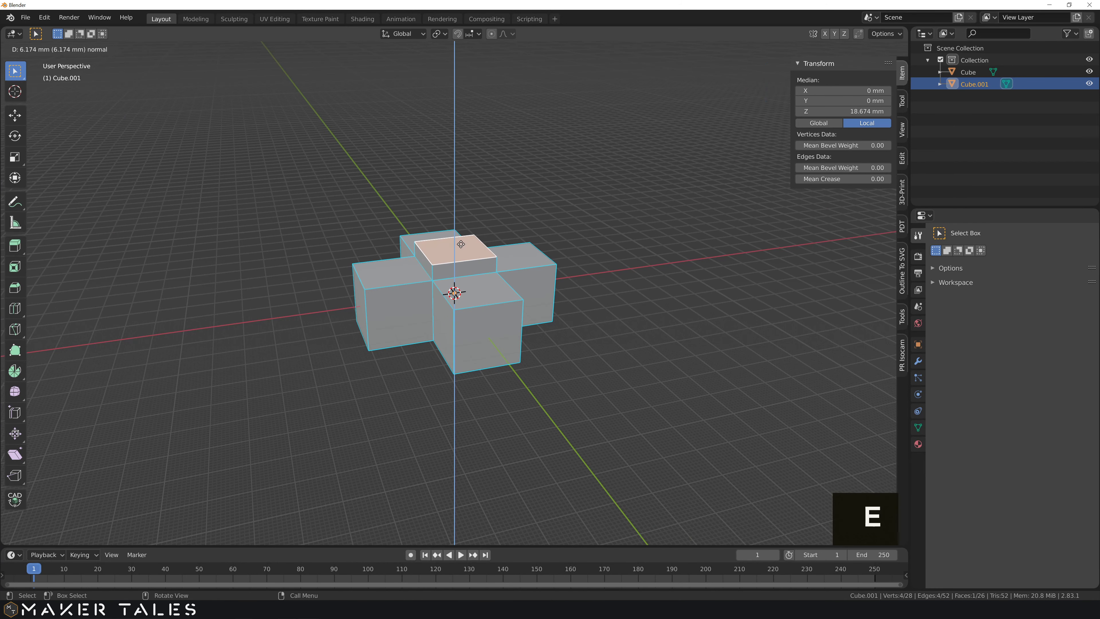
pyautogui.write('5')
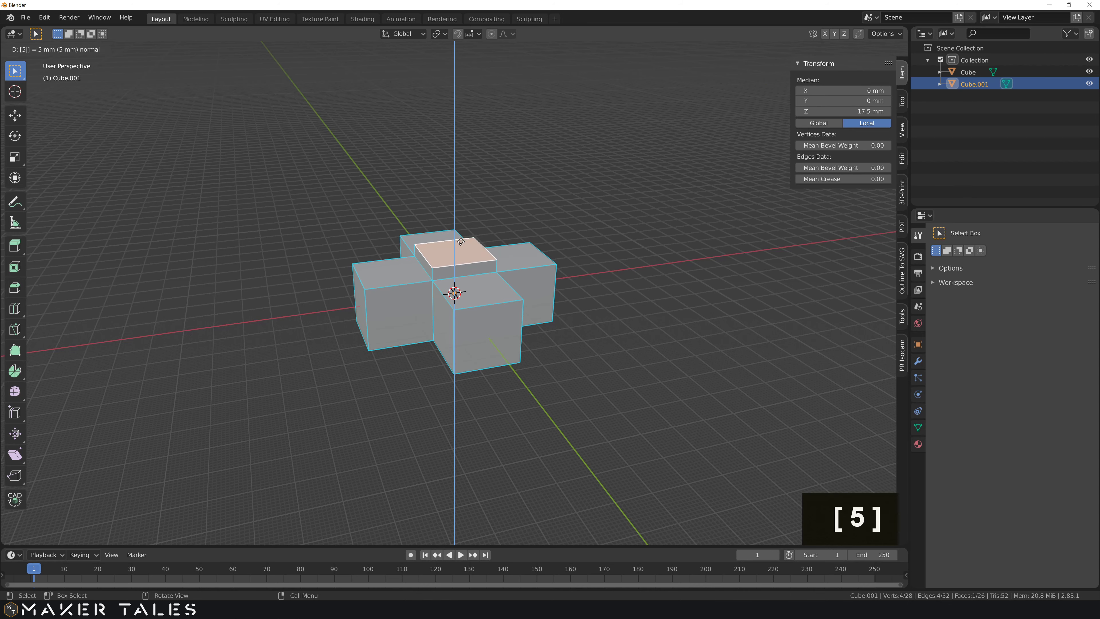
pyautogui.press('Return')
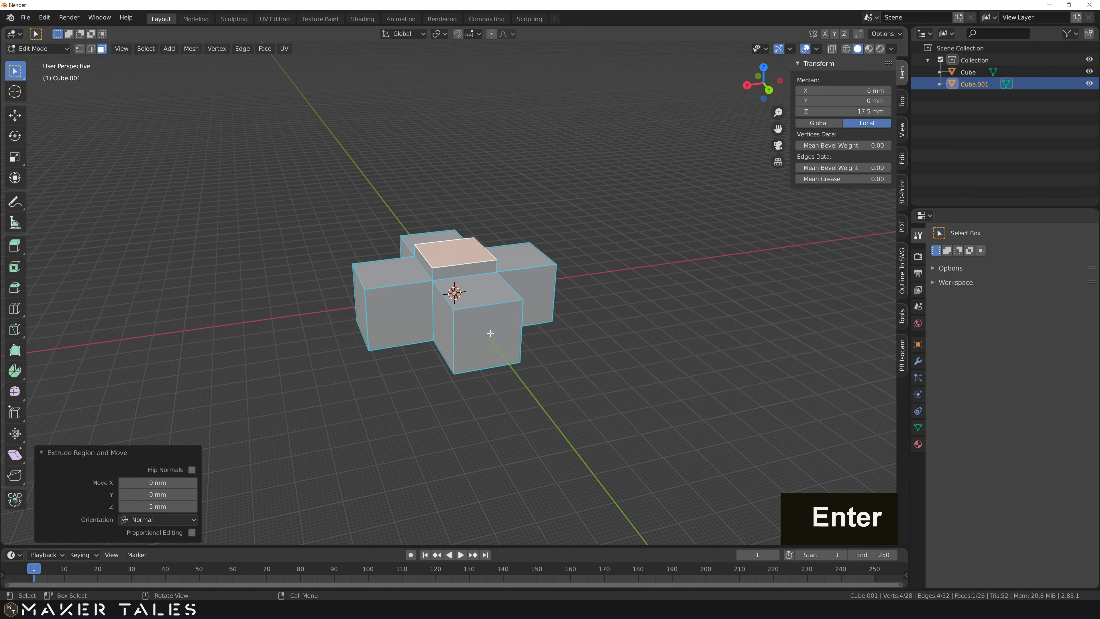
# Select the outer end edge of each of the four arms on the +Z side, next to the raised centre.
pyautogui.moveTo(490, 333); pyautogui.dragTo(401, 442, button='middle')
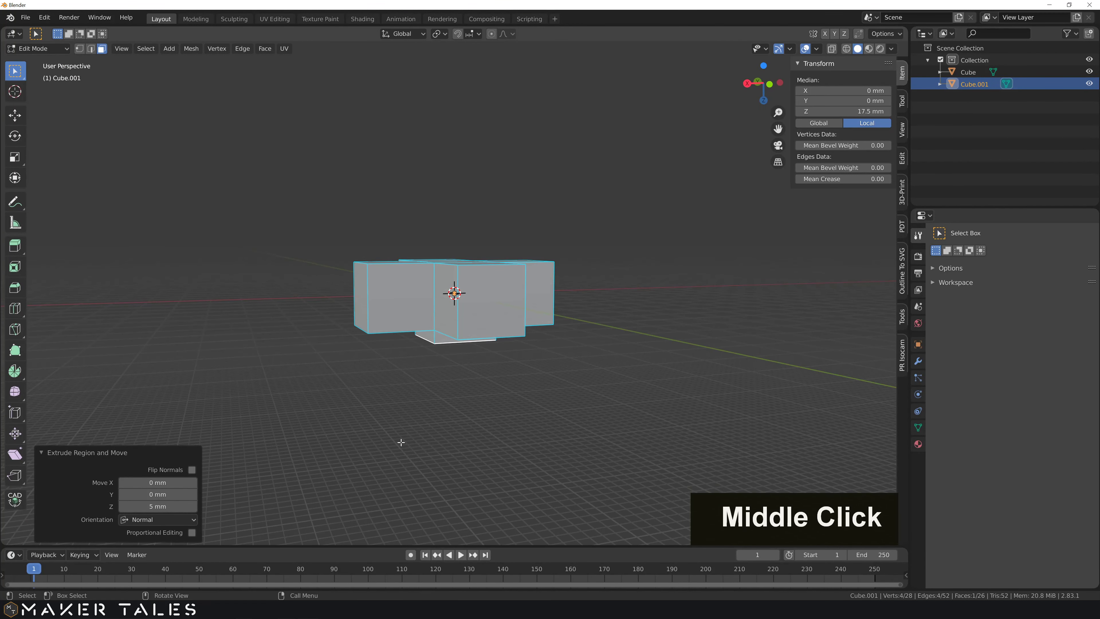
pyautogui.press('3')
pyautogui.click(359, 329)
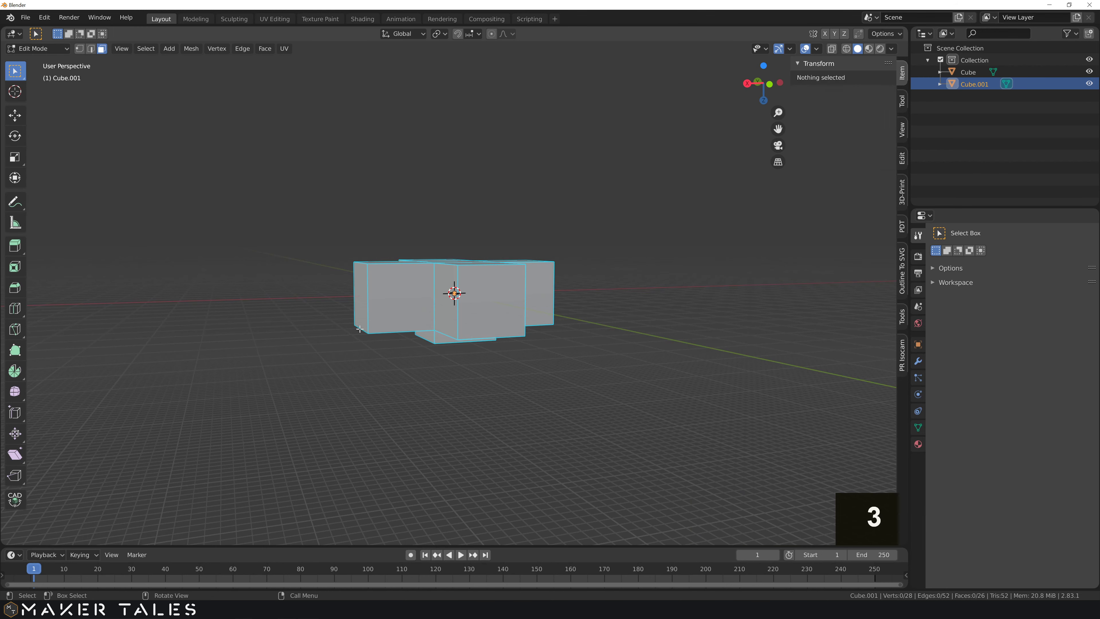
pyautogui.press('2')
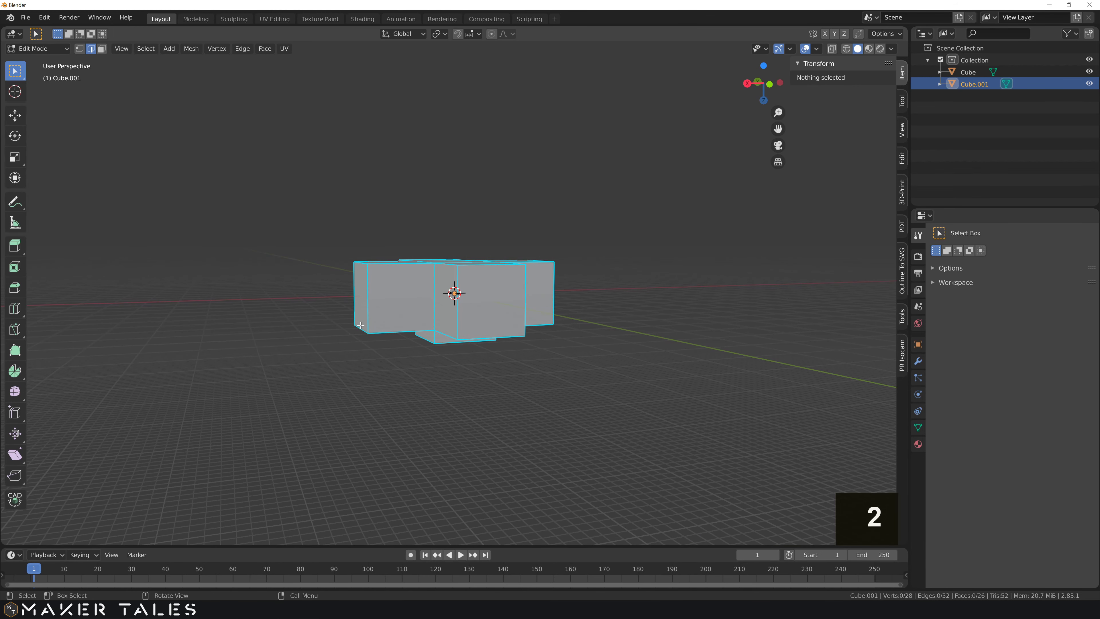
pyautogui.click(406, 332)
pyautogui.keyDown('shift'); pyautogui.click(506, 337); pyautogui.keyUp('shift')
pyautogui.moveTo(506, 336); pyautogui.dragTo(348, 338, button='middle')
pyautogui.keyDown('shift'); pyautogui.click(517, 340); pyautogui.keyUp('shift')
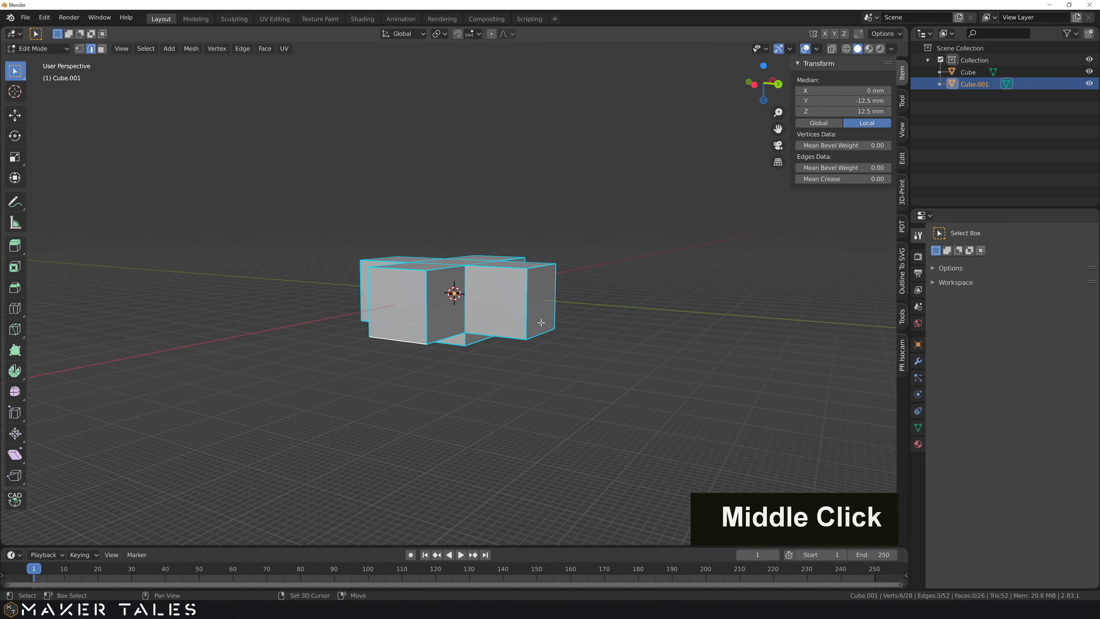
pyautogui.keyDown('shift'); pyautogui.click(542, 332); pyautogui.keyUp('shift')
pyautogui.moveTo(542, 332); pyautogui.dragTo(374, 348, button='middle')
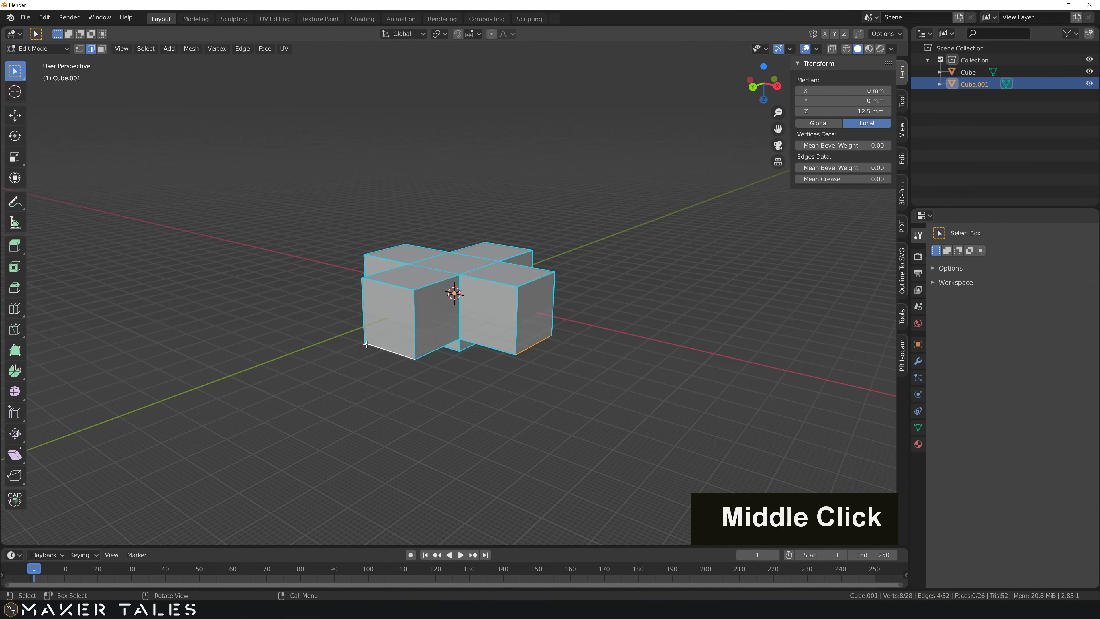
# Use CAD Transform to move the four end edges 12.5 mm along Z, snapped to the midpoint of a vertical inner-corner edge.
pyautogui.click(15, 499)
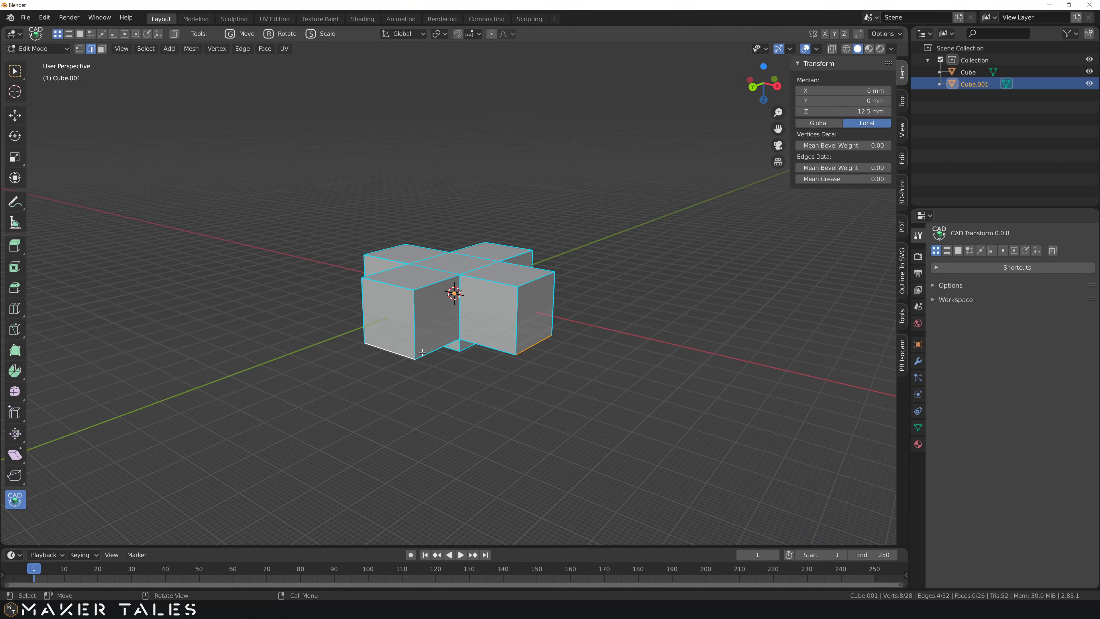
pyautogui.press('g')
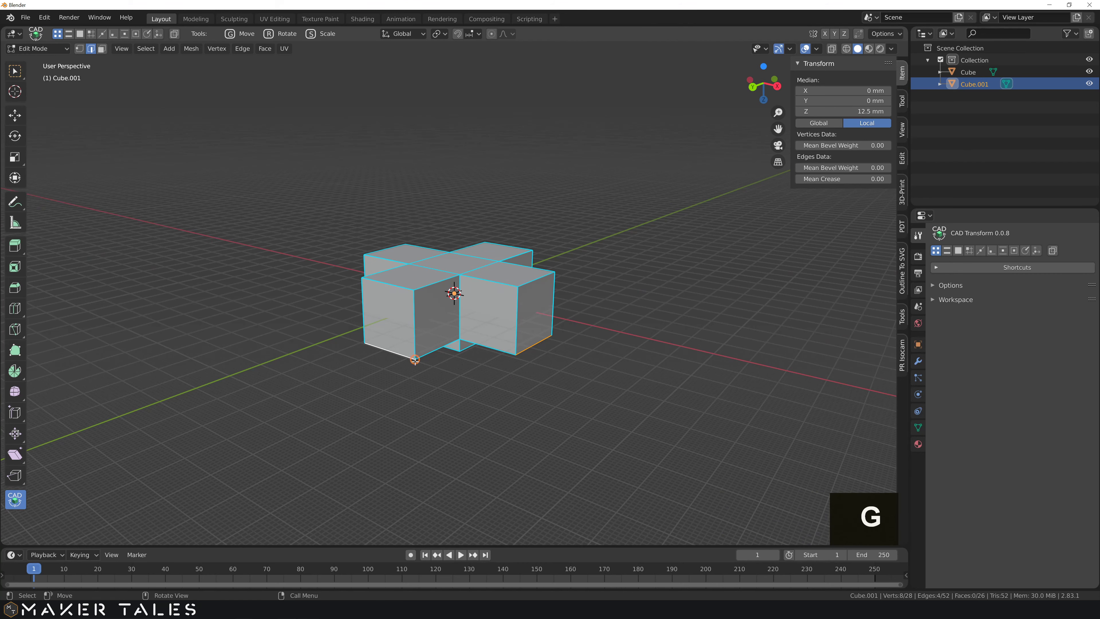
pyautogui.moveTo(423, 376); pyautogui.dragTo(376, 380, button='middle')
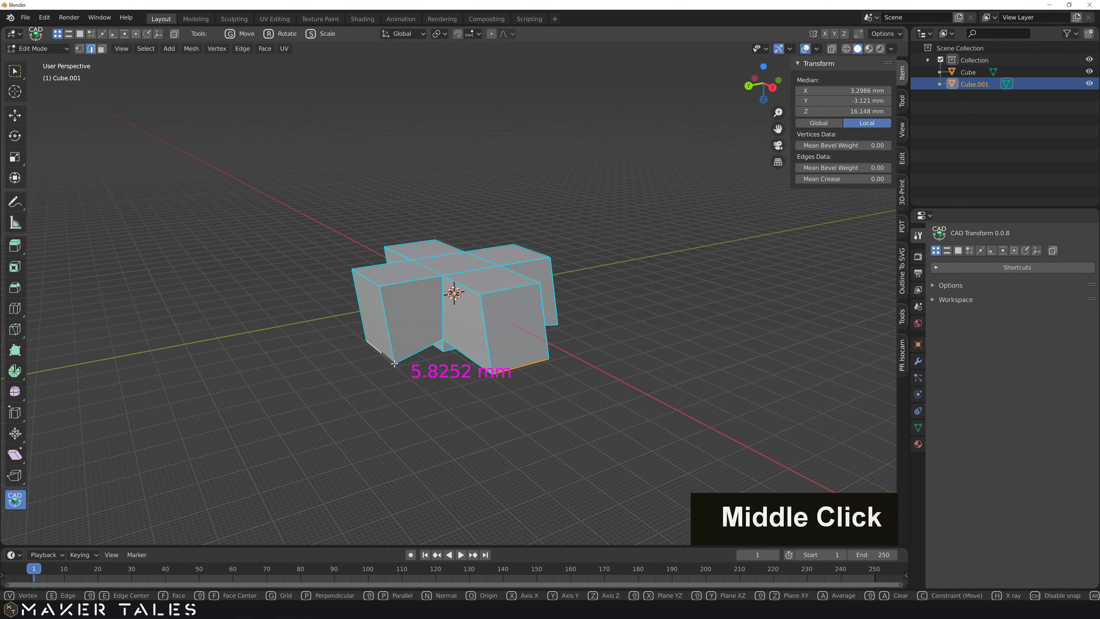
pyautogui.press('shift')
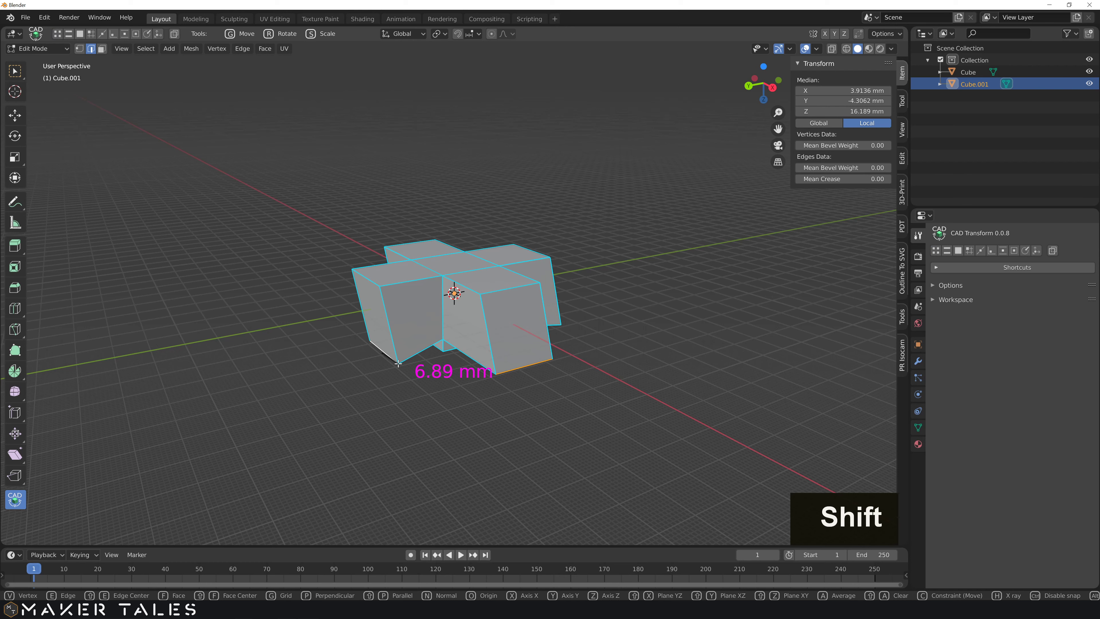
pyautogui.hotkey('shift', 'e')
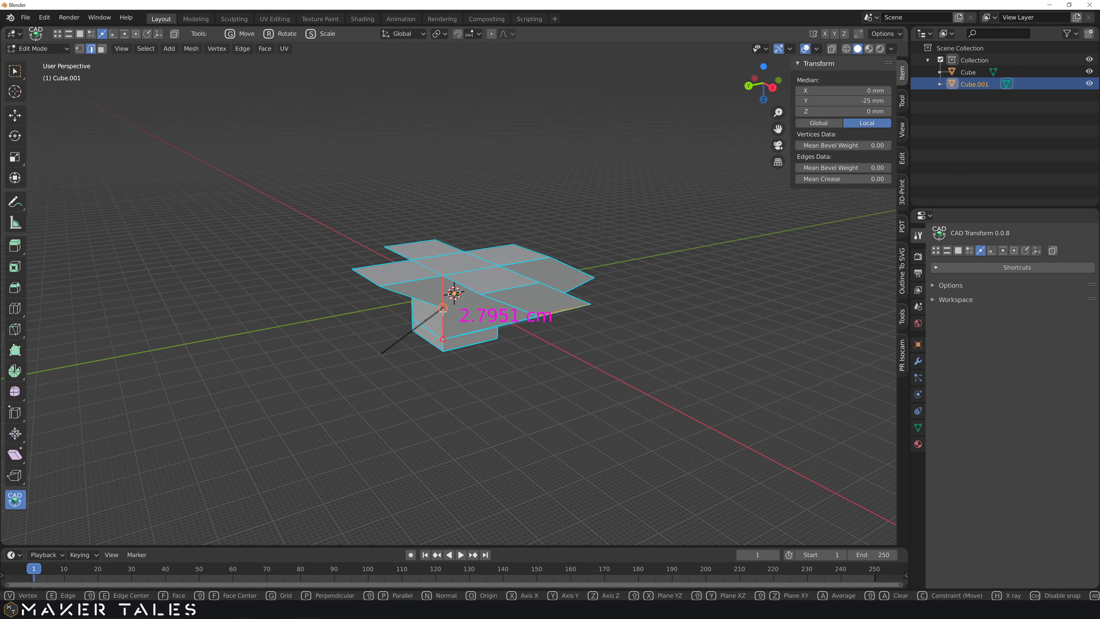
pyautogui.press('z')
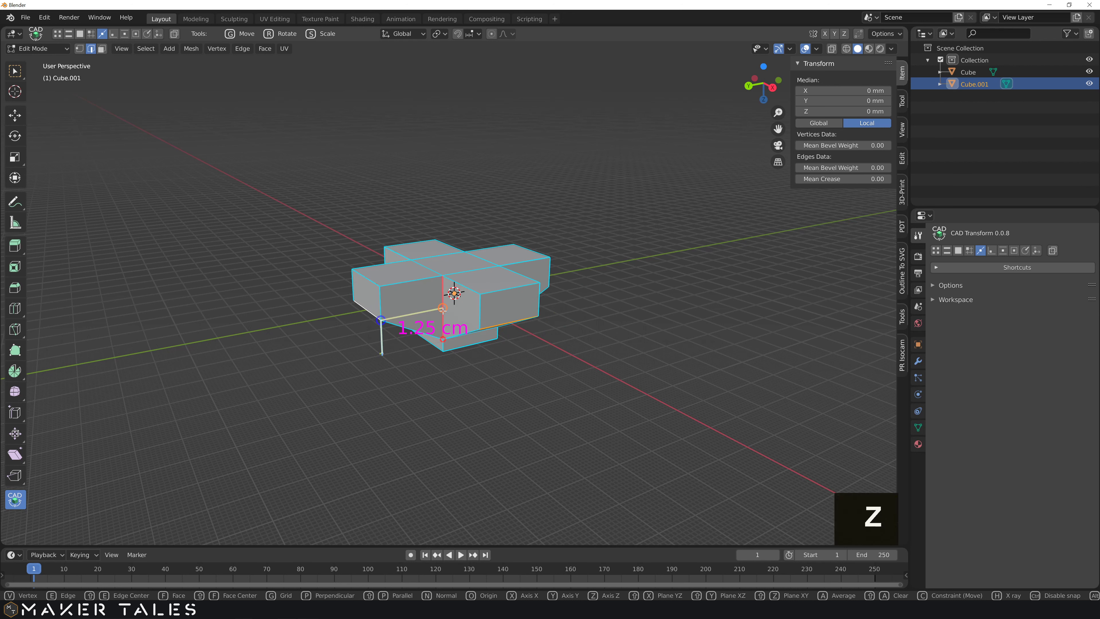
pyautogui.click(443, 309)
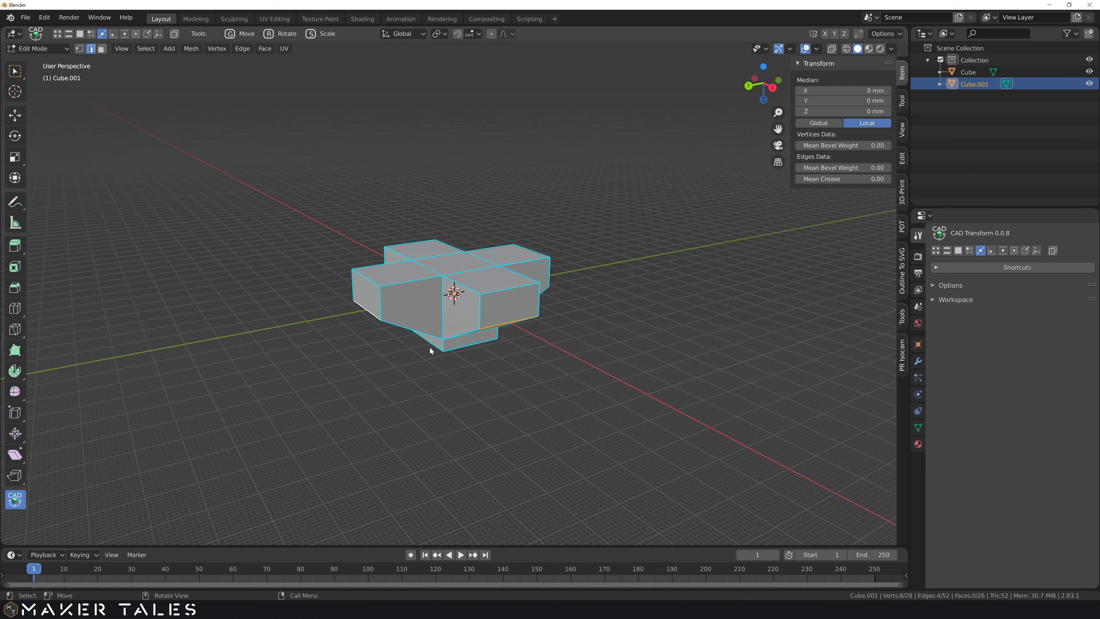
# In Edit Mode, select the eight short vertical corner edges at the ends of the cross's four arms.
pyautogui.moveTo(430, 347); pyautogui.dragTo(644, 384, button='middle')
pyautogui.scroll(-1, 516, 346)
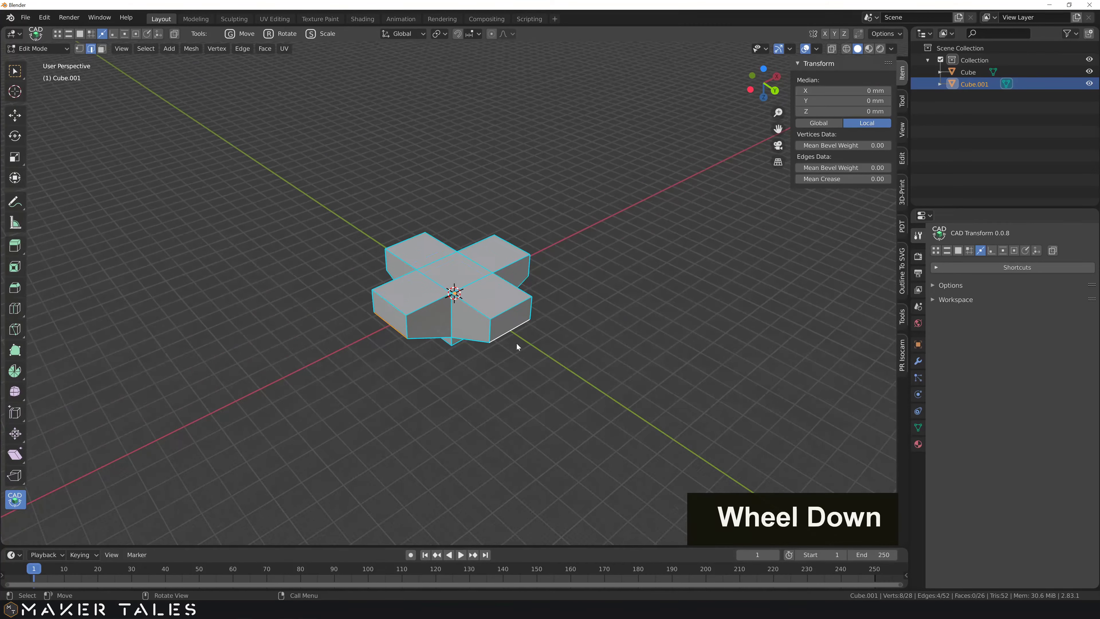
pyautogui.scroll(4, 512, 348)
pyautogui.press('Tab')
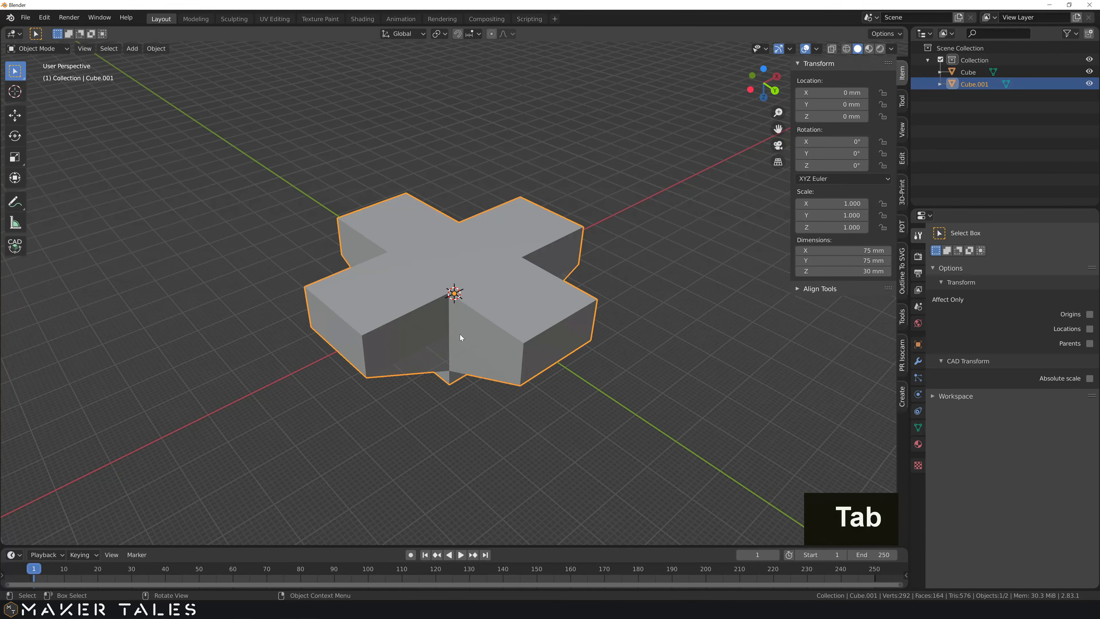
pyautogui.moveTo(460, 338); pyautogui.dragTo(452, 364, button='middle')
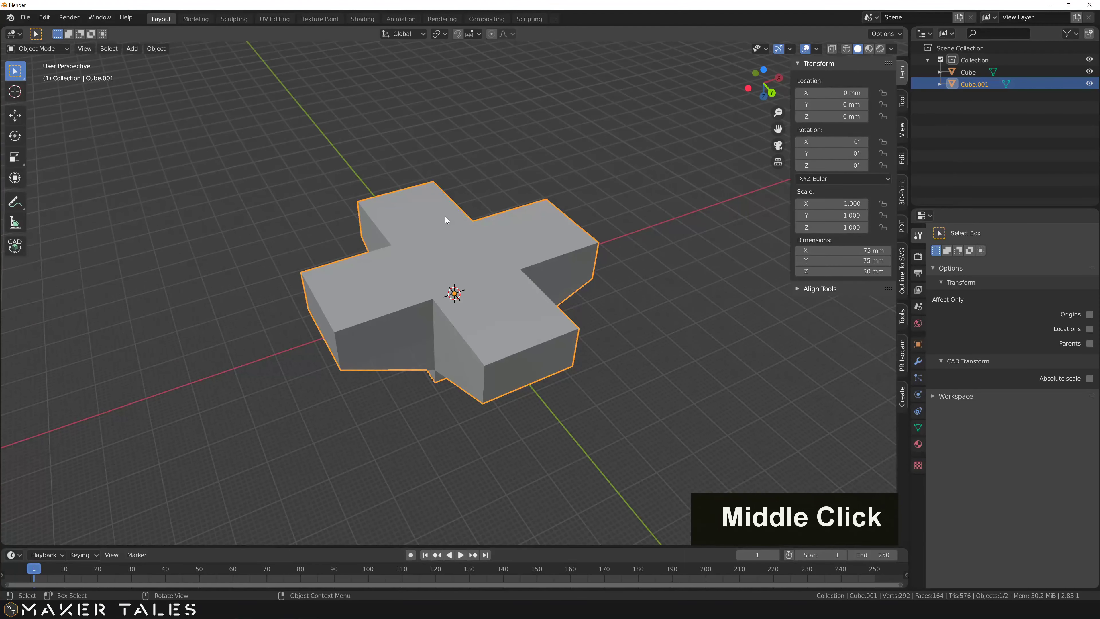
pyautogui.press('Tab')
pyautogui.moveTo(374, 277); pyautogui.dragTo(454, 367, button='middle')
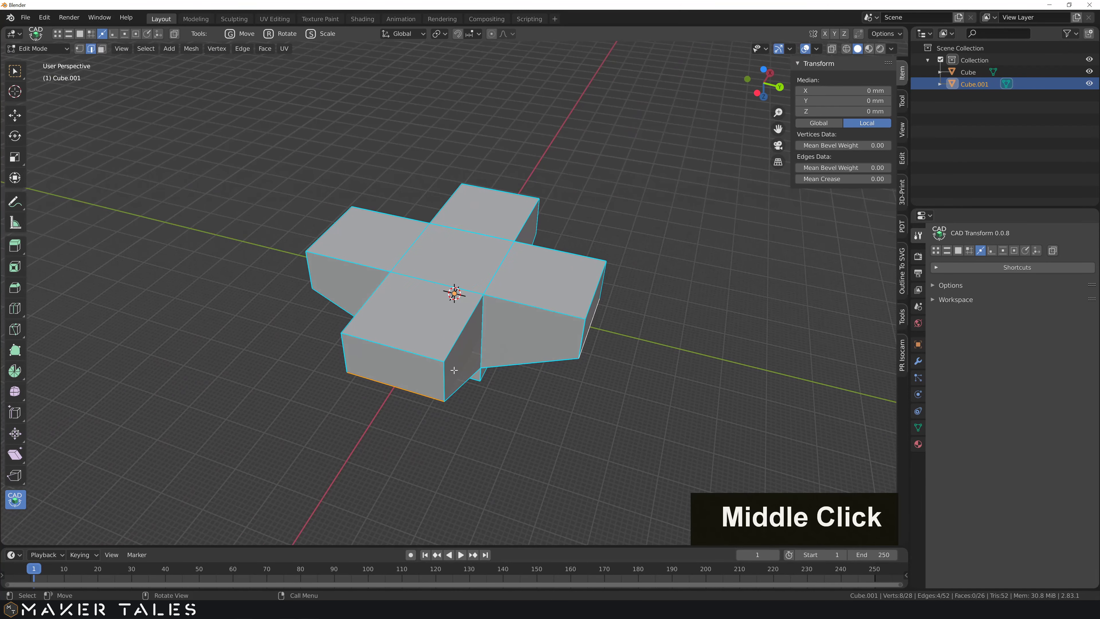
pyautogui.click(445, 383)
pyautogui.keyDown('shift'); pyautogui.click(343, 351); pyautogui.keyUp('shift')
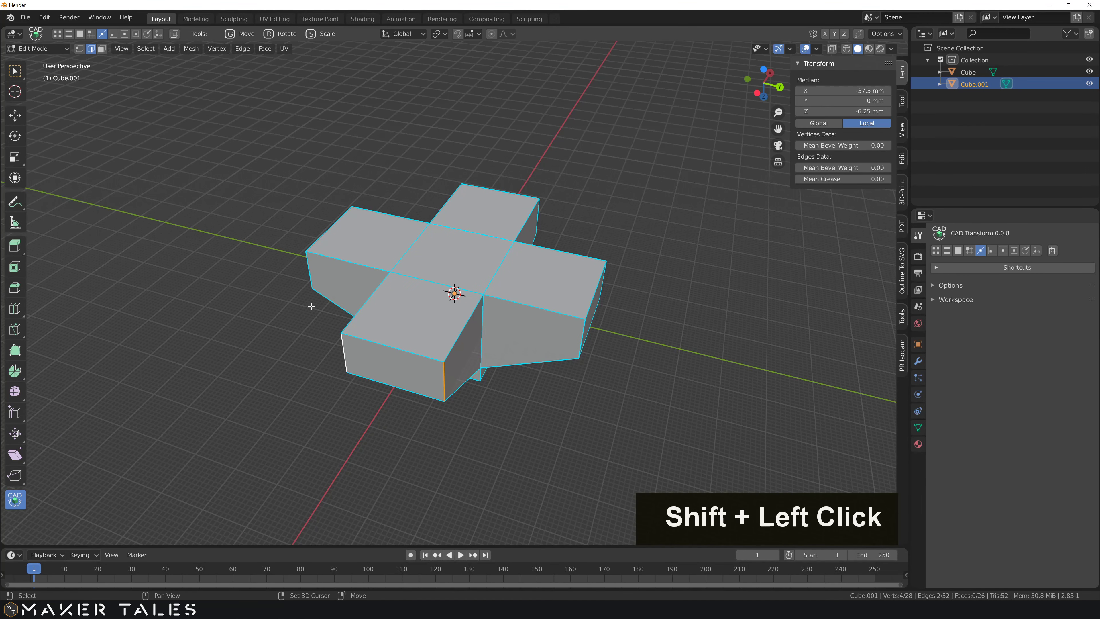
pyautogui.keyDown('shift'); pyautogui.click(307, 271); pyautogui.keyUp('shift')
pyautogui.moveTo(306, 272); pyautogui.dragTo(390, 348, button='middle')
pyautogui.keyDown('shift'); pyautogui.click(423, 363); pyautogui.keyUp('shift')
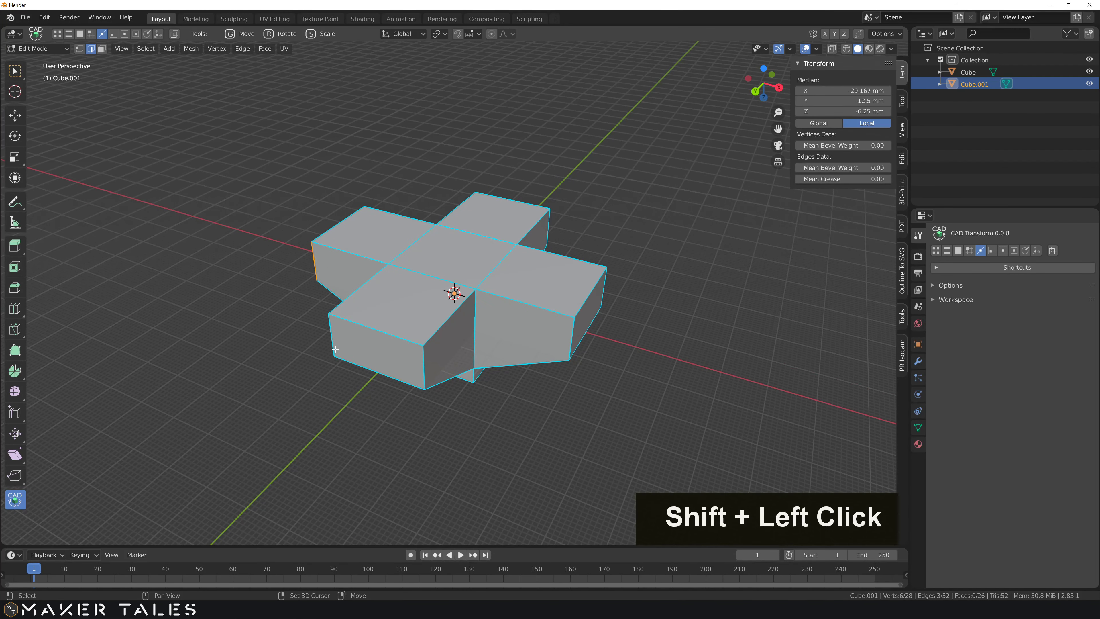
pyautogui.keyDown('shift'); pyautogui.click(331, 338); pyautogui.keyUp('shift')
pyautogui.keyDown('shift'); pyautogui.click(423, 364); pyautogui.keyUp('shift')
pyautogui.keyDown('shift'); pyautogui.click(571, 338); pyautogui.keyUp('shift')
pyautogui.moveTo(598, 336); pyautogui.dragTo(466, 260, button='middle')
pyautogui.keyDown('shift'); pyautogui.click(491, 326); pyautogui.keyUp('shift')
pyautogui.keyDown('shift'); pyautogui.click(490, 319); pyautogui.keyUp('shift')
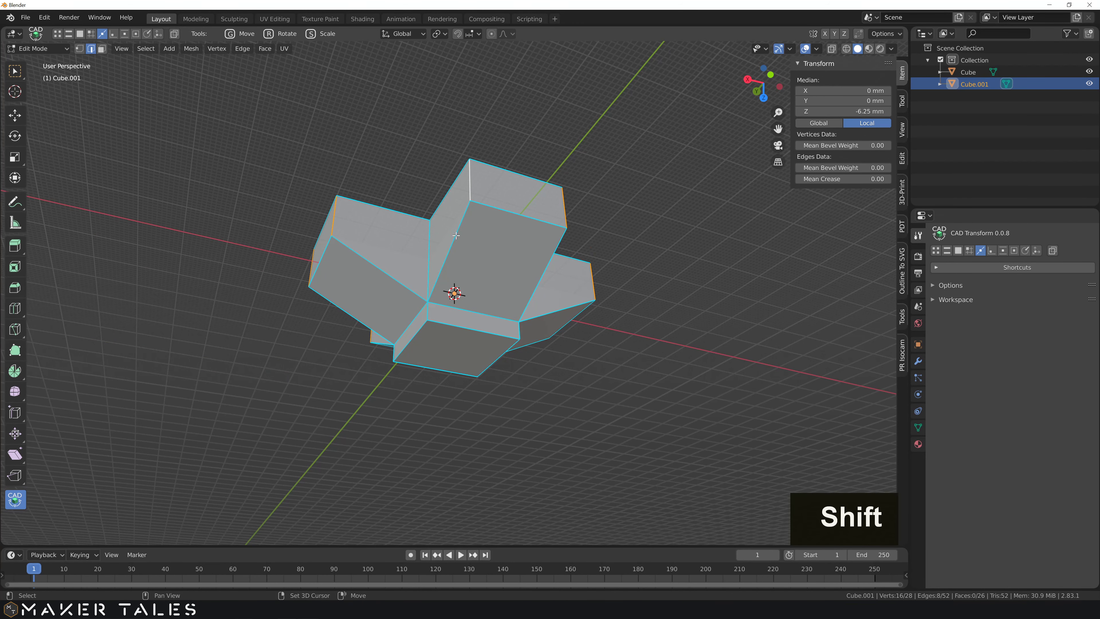
# Add the four moved end edges and the eight sloped side edges of the arms to the selection.
pyautogui.keyDown('shift'); pyautogui.click(491, 204); pyautogui.keyUp('shift')
pyautogui.keyDown('shift'); pyautogui.click(509, 219); pyautogui.keyUp('shift')
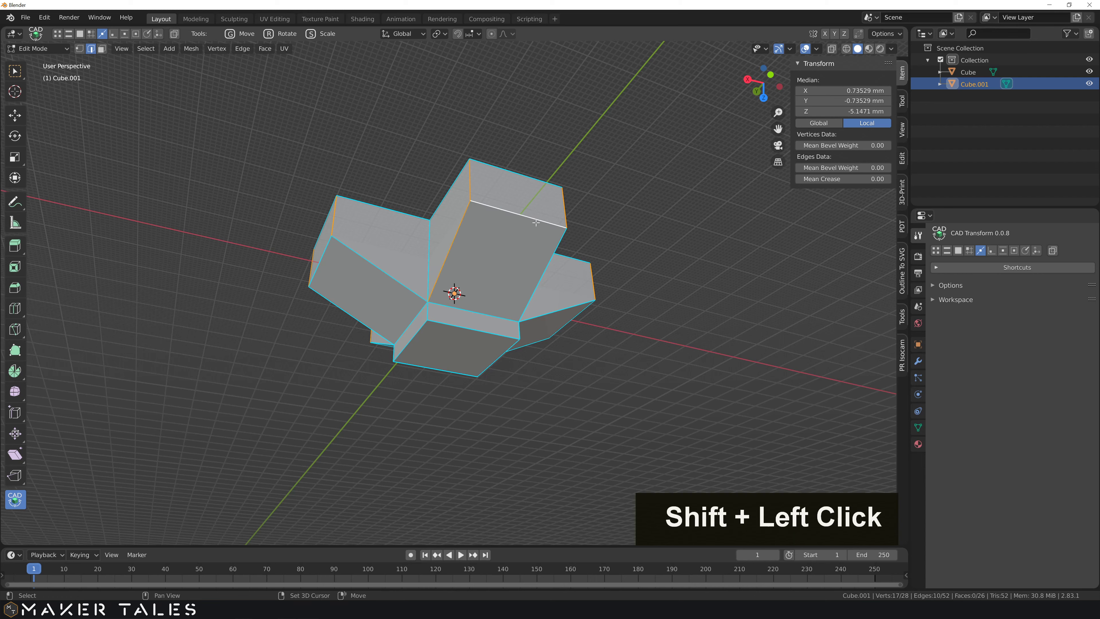
pyautogui.keyDown('shift'); pyautogui.click(543, 269); pyautogui.keyUp('shift')
pyautogui.keyDown('shift'); pyautogui.click(359, 256); pyautogui.keyUp('shift')
pyautogui.keyDown('shift'); pyautogui.click(319, 292); pyautogui.keyUp('shift')
pyautogui.moveTo(319, 292); pyautogui.dragTo(456, 247, button='middle')
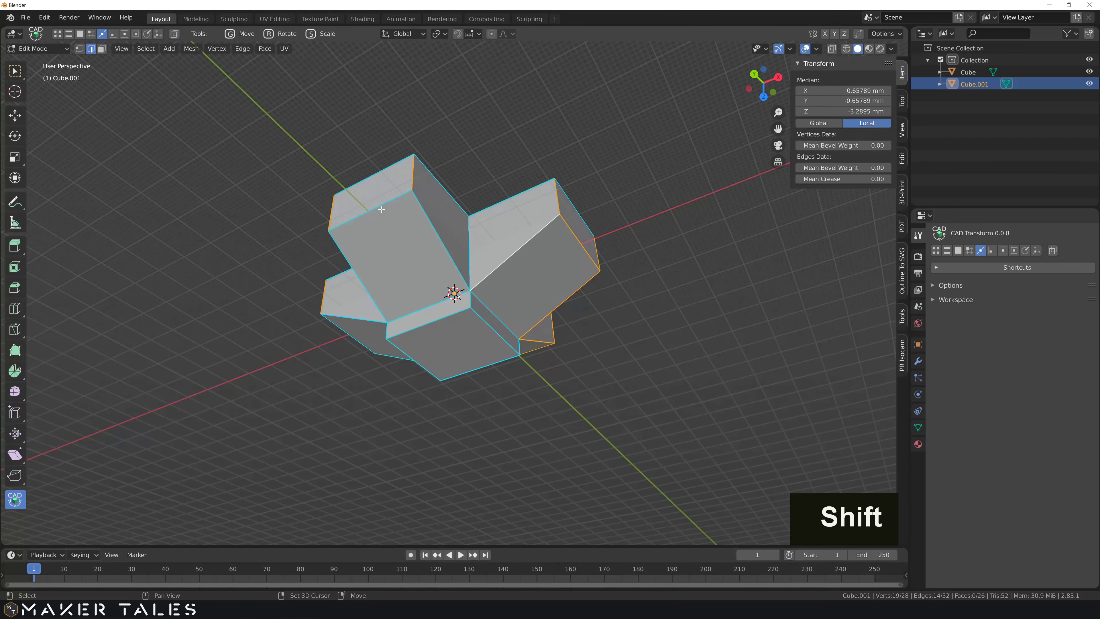
pyautogui.keyDown('shift'); pyautogui.click(413, 218); pyautogui.keyUp('shift')
pyautogui.keyDown('shift'); pyautogui.click(516, 251); pyautogui.keyUp('shift')
pyautogui.moveTo(515, 251); pyautogui.dragTo(525, 166, button='middle')
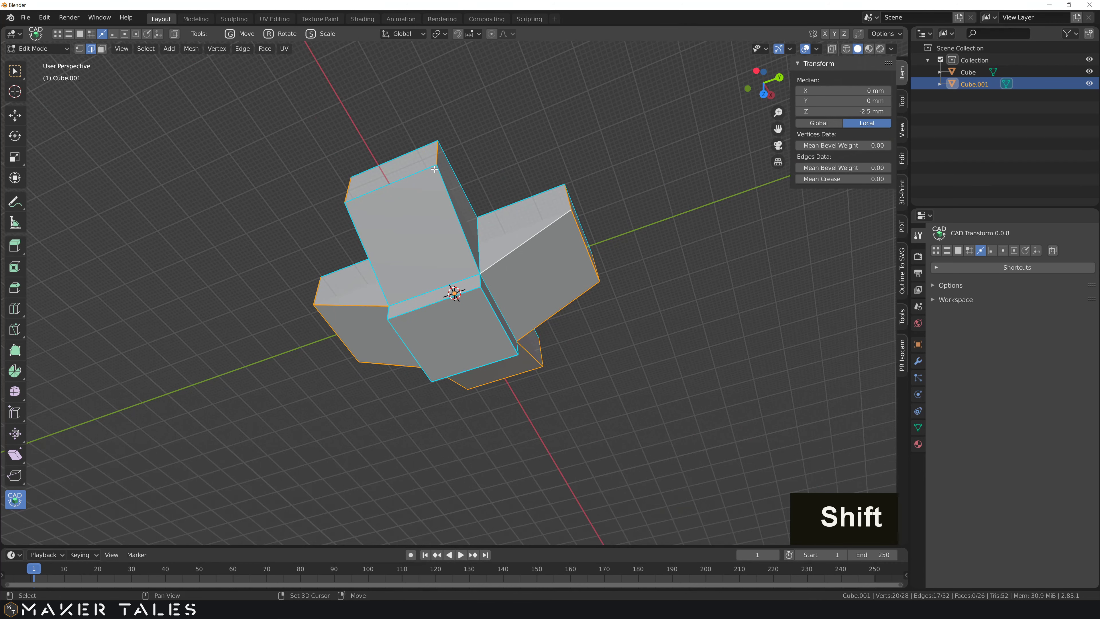
pyautogui.keyDown('shift'); pyautogui.click(416, 174); pyautogui.keyUp('shift')
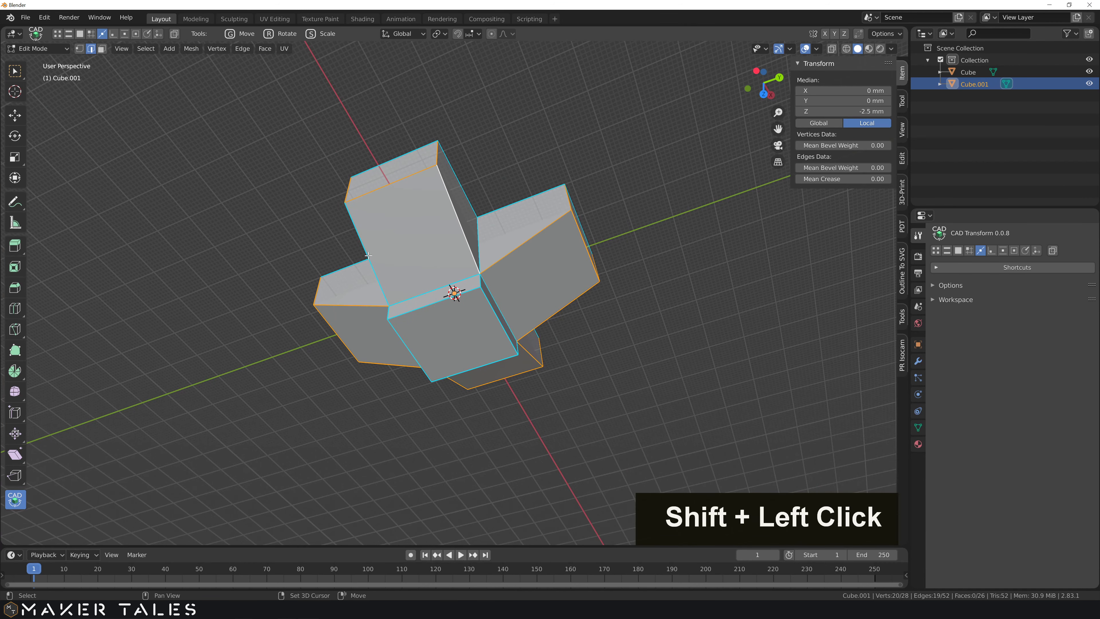
pyautogui.moveTo(343, 280); pyautogui.dragTo(553, 336, button='middle')
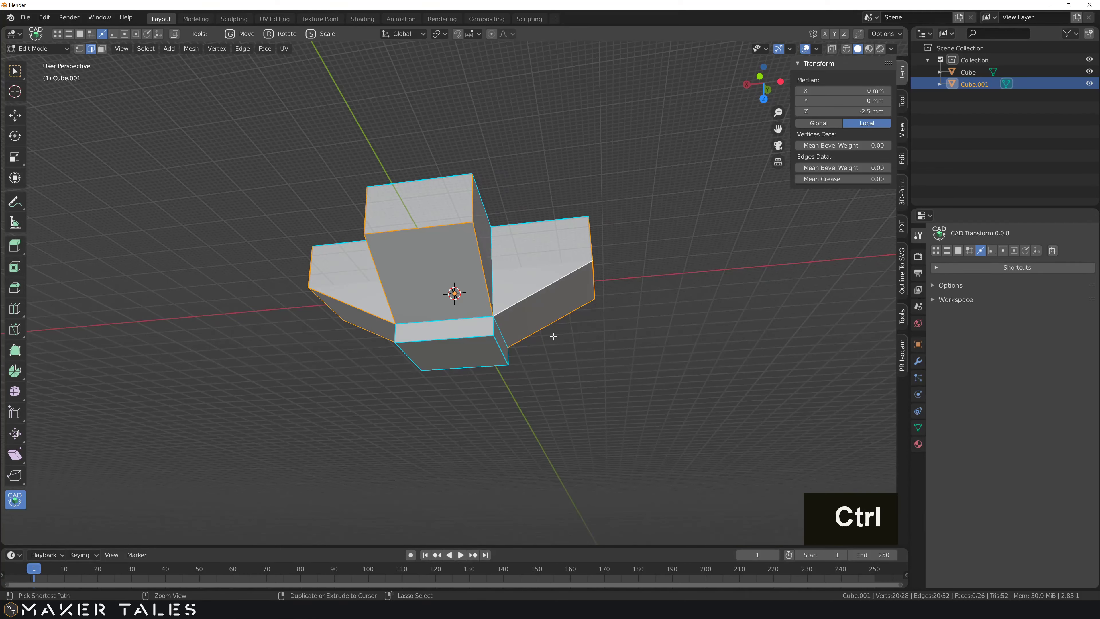
# Bevel the selected edges with a 1.48 mm offset and 25 segments, with Loop Slide disabled.
pyautogui.hotkey('ctrl', 'b')
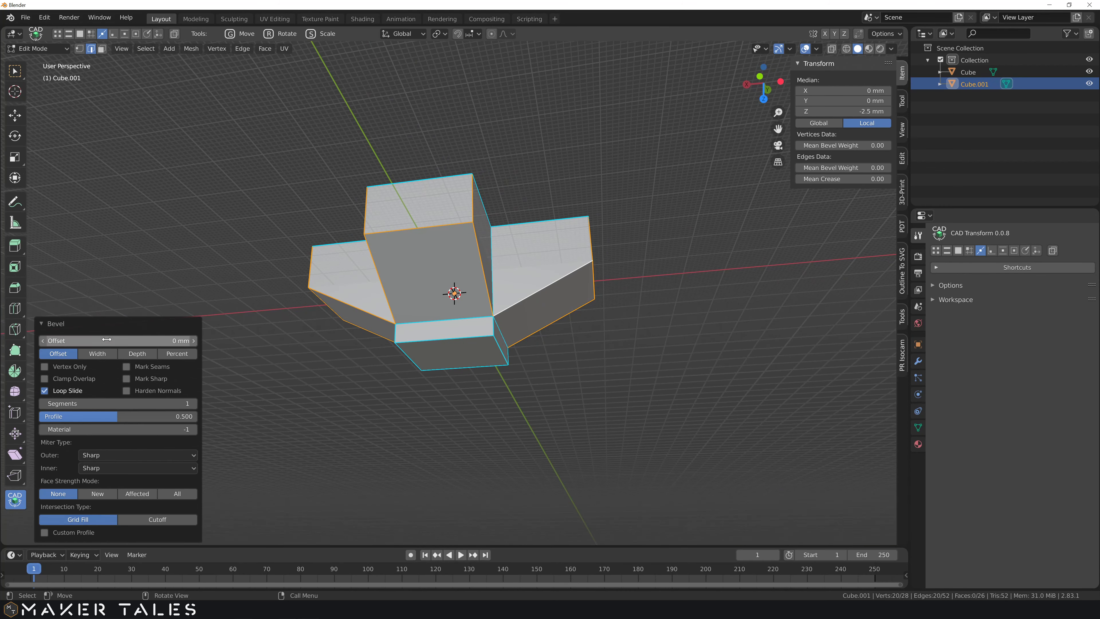
pyautogui.moveTo(112, 345)
pyautogui.mouseDown()
pyautogui.moveTo(143, 345)
pyautogui.moveTo(127, 345)
pyautogui.mouseUp()
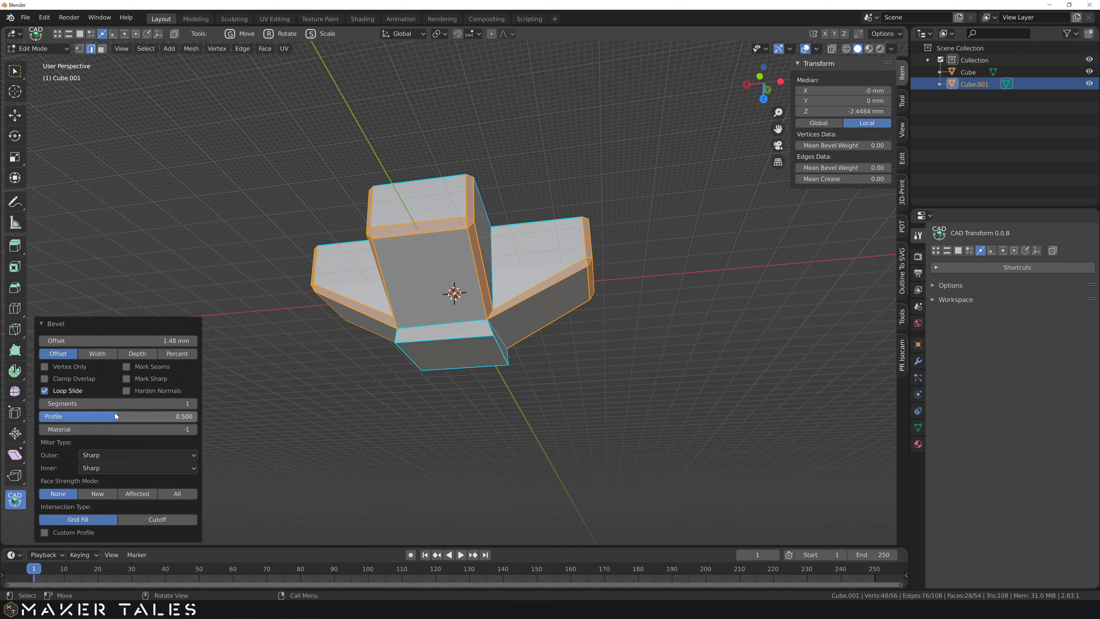
pyautogui.click(155, 403)
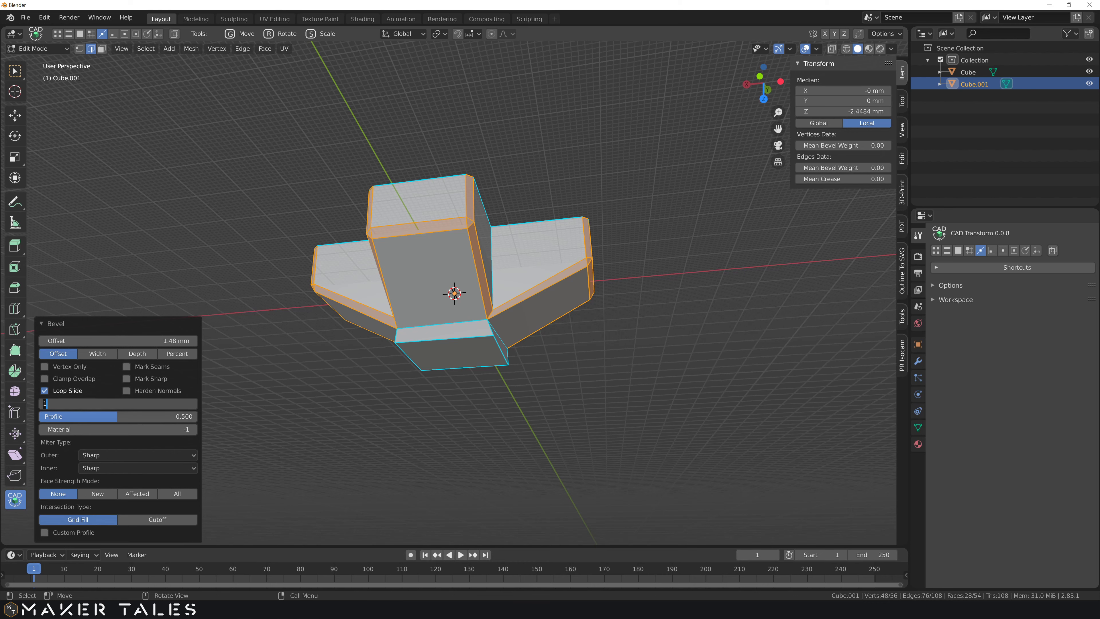
pyautogui.write('25')
pyautogui.press('Return')
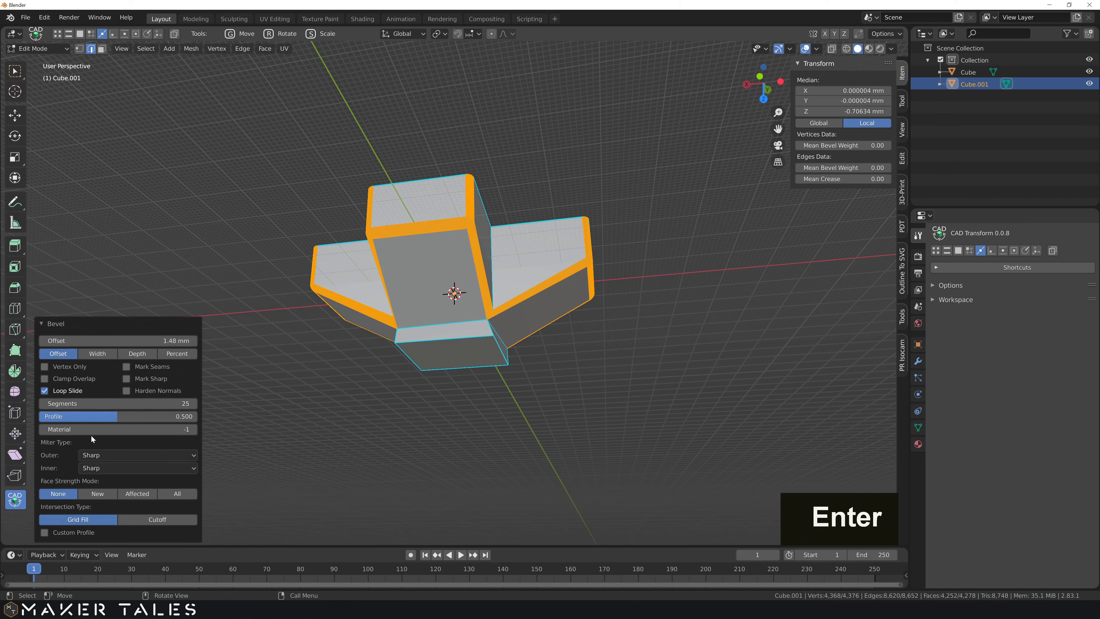
pyautogui.click(44, 390)
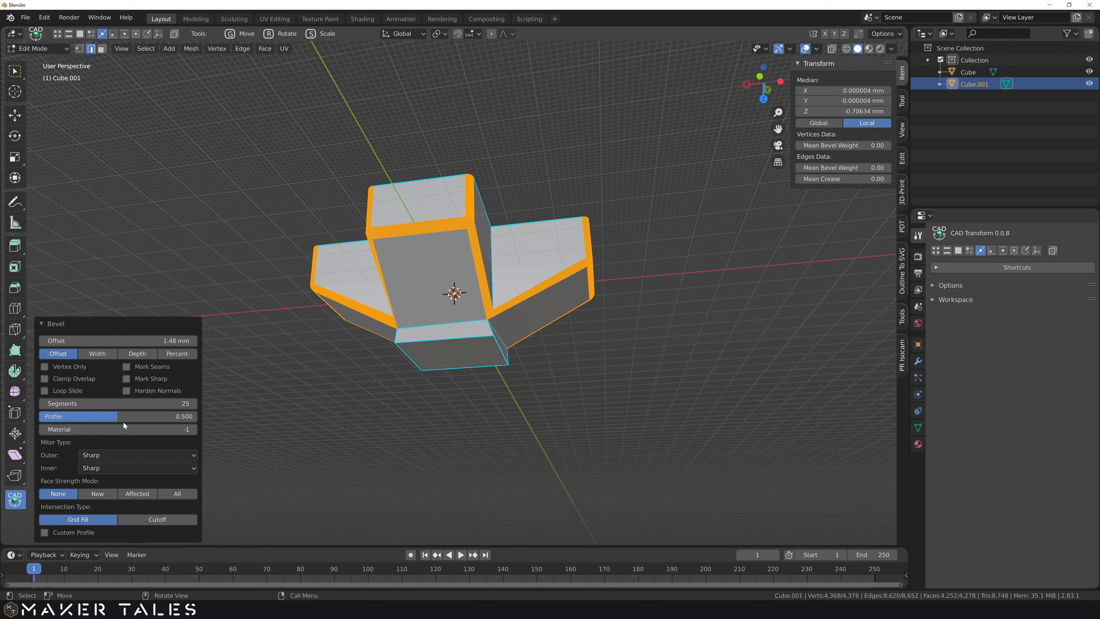
# Undo the accidental move and the previous 1.48 mm bevel on the arm edges.
pyautogui.press('g')
pyautogui.click(112, 372)
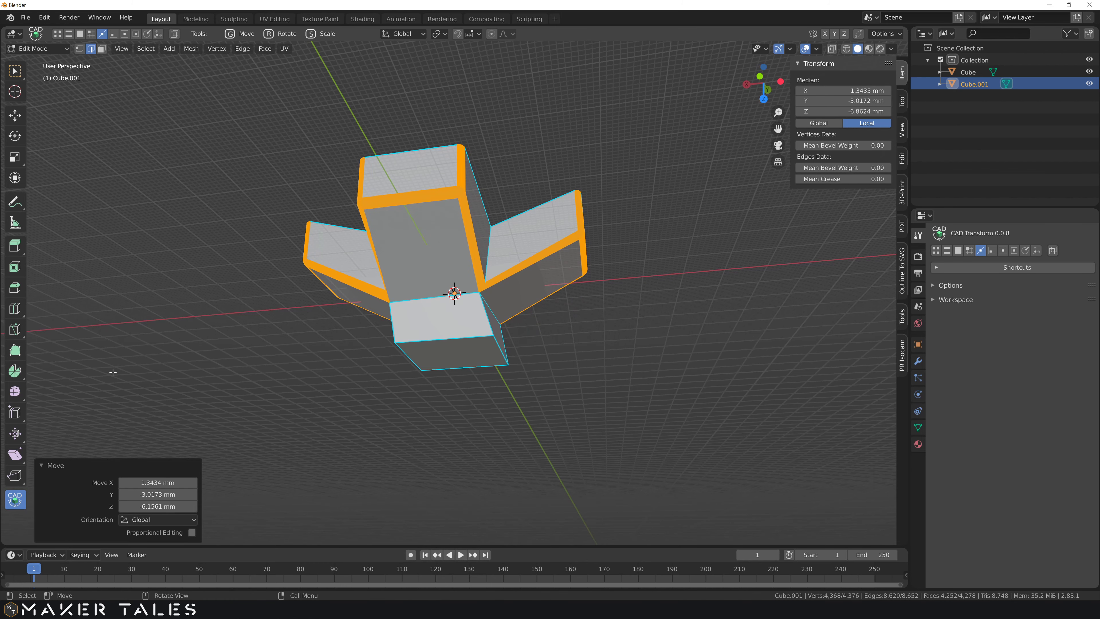
pyautogui.hotkey('ctrl', 'z')
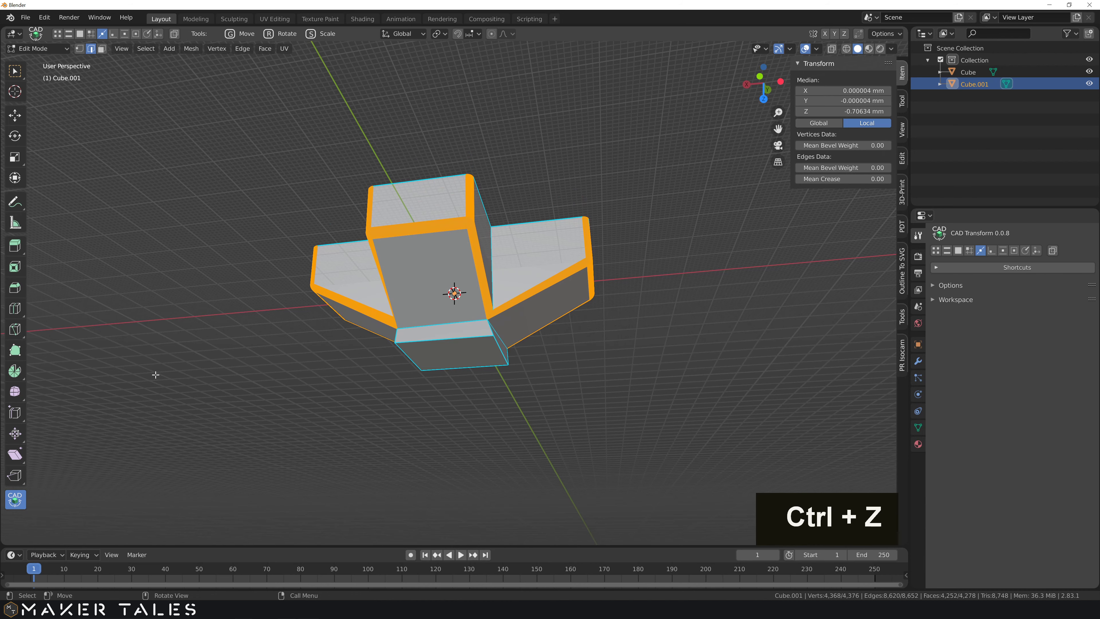
pyautogui.hotkey('ctrl', 'z')
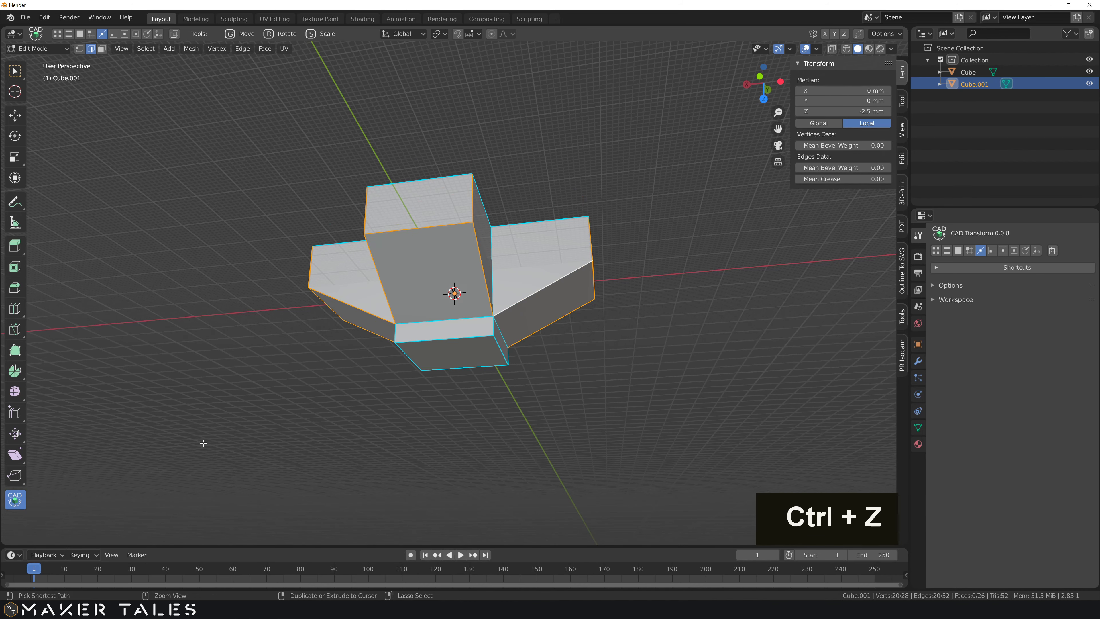
# Try to bevel the selected arm edges with a 4.79 mm offset and 25 segments.
pyautogui.moveTo(250, 400); pyautogui.dragTo(898, 458, button='middle')
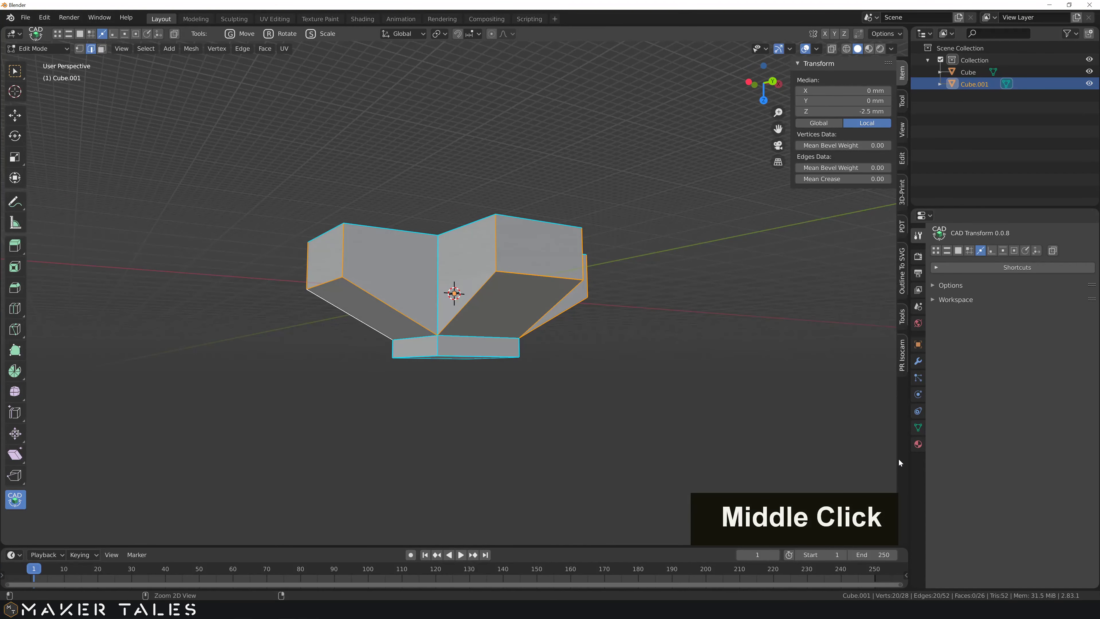
pyautogui.hotkey('ctrl', 'b')
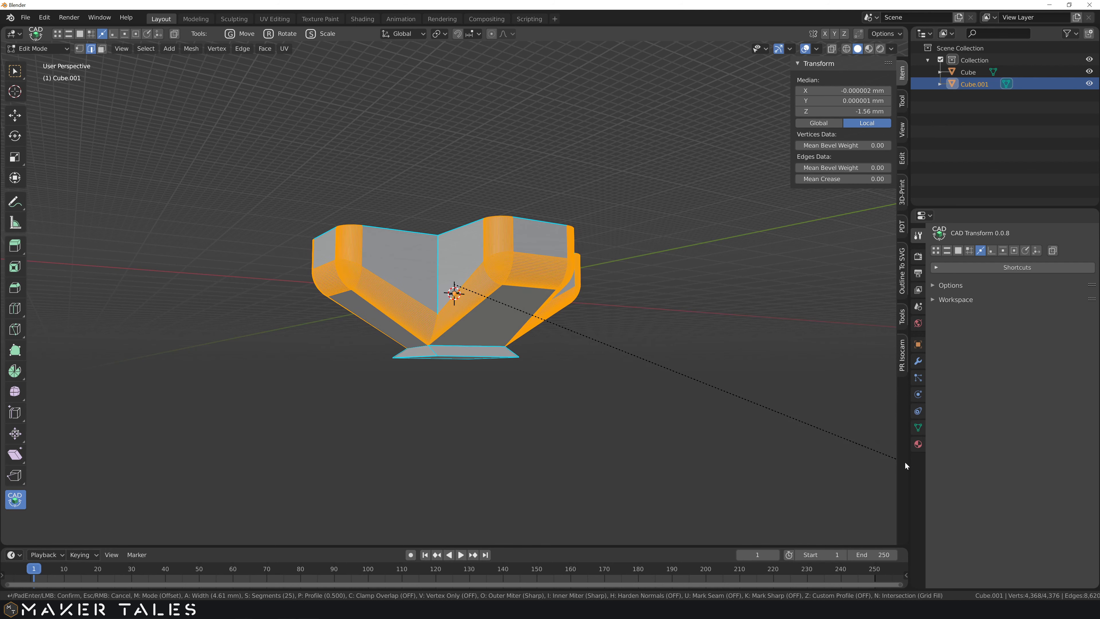
pyautogui.click(905, 461)
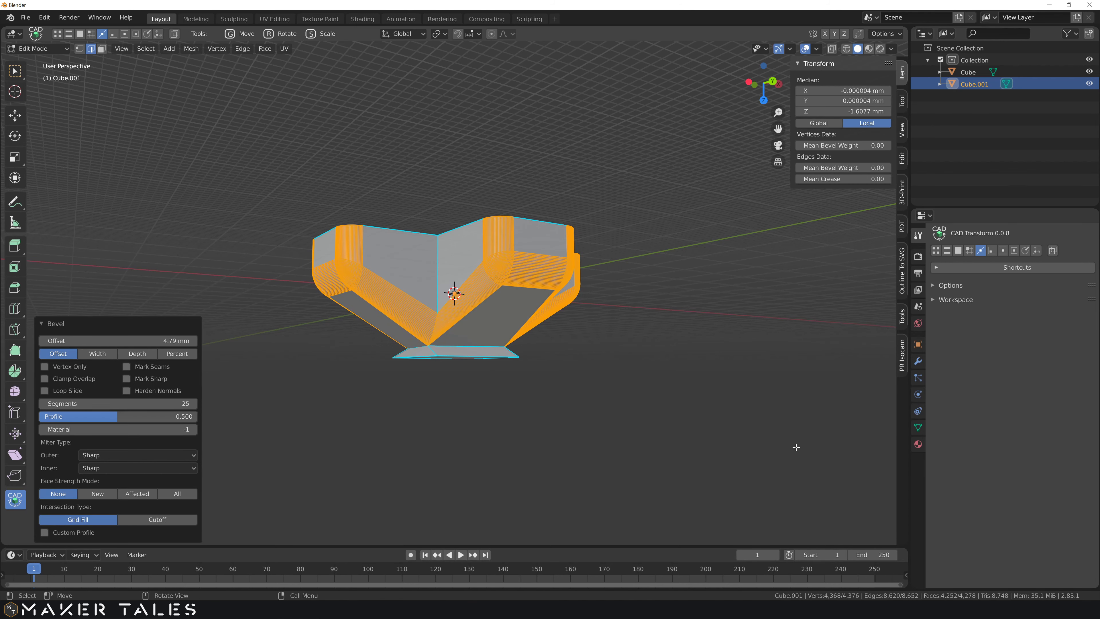
pyautogui.hotkey('ctrl', 'z')
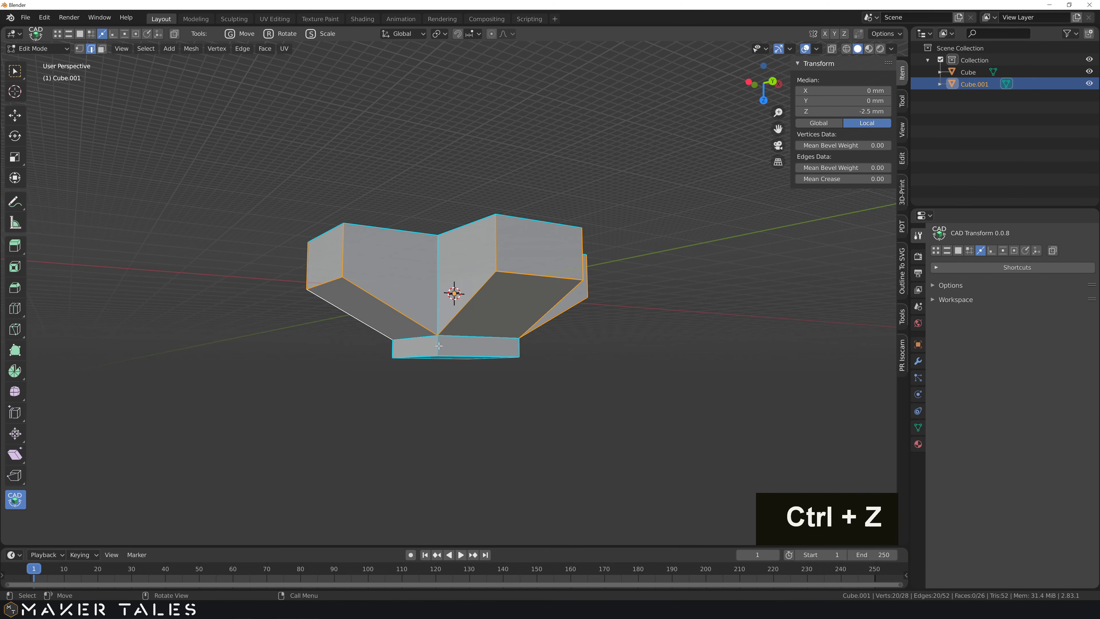
# Add the four short vertical corner edges of the central block beneath the arms to the edge selection.
pyautogui.keyDown('shift'); pyautogui.click(395, 351); pyautogui.keyUp('shift')
pyautogui.keyDown('shift'); pyautogui.click(441, 348); pyautogui.keyUp('shift')
pyautogui.moveTo(424, 345); pyautogui.dragTo(492, 326, button='middle')
pyautogui.keyDown('shift'); pyautogui.click(434, 336); pyautogui.keyUp('shift')
pyautogui.keyDown('shift'); pyautogui.click(503, 347); pyautogui.keyUp('shift')
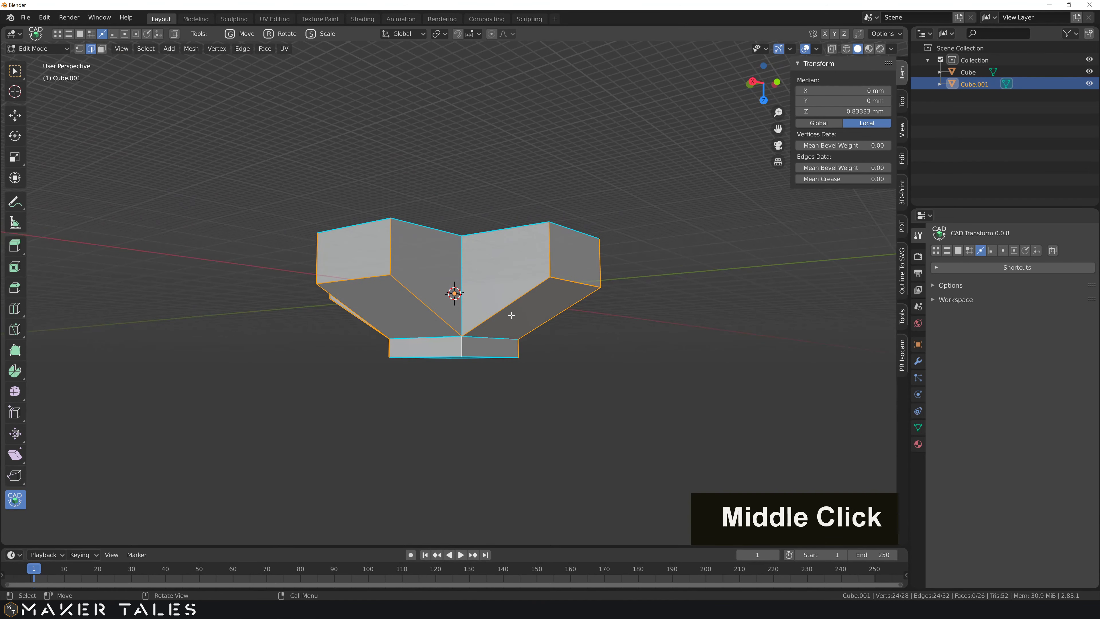
# Try to bevel the selected arm and central block edges with a 5 mm offset and 25 segments.
pyautogui.hotkey('ctrl', 'b')
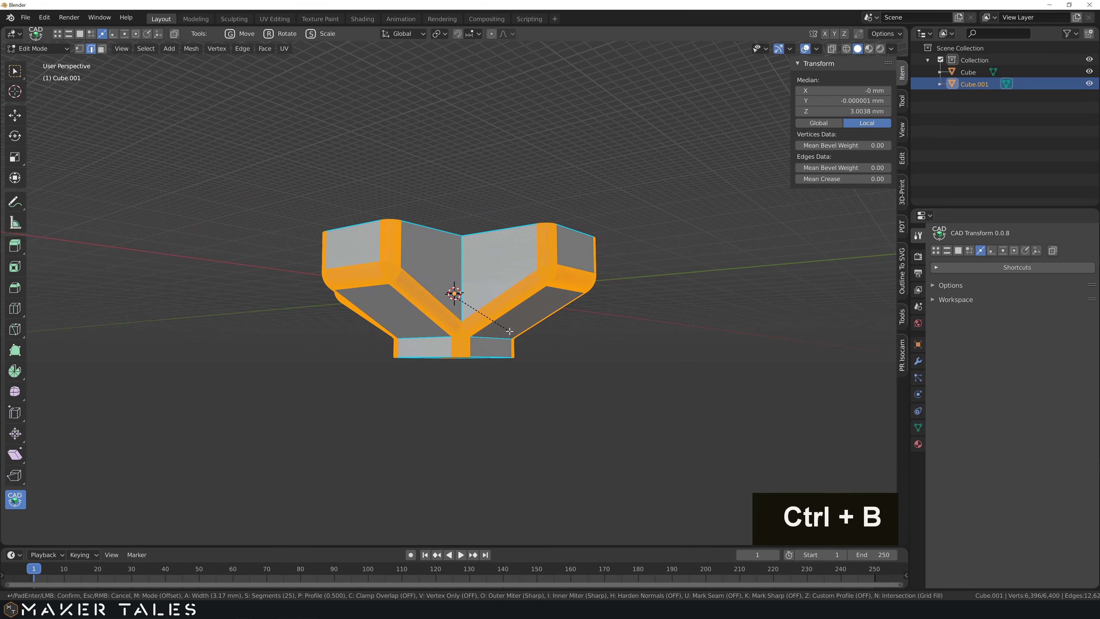
pyautogui.click(508, 330)
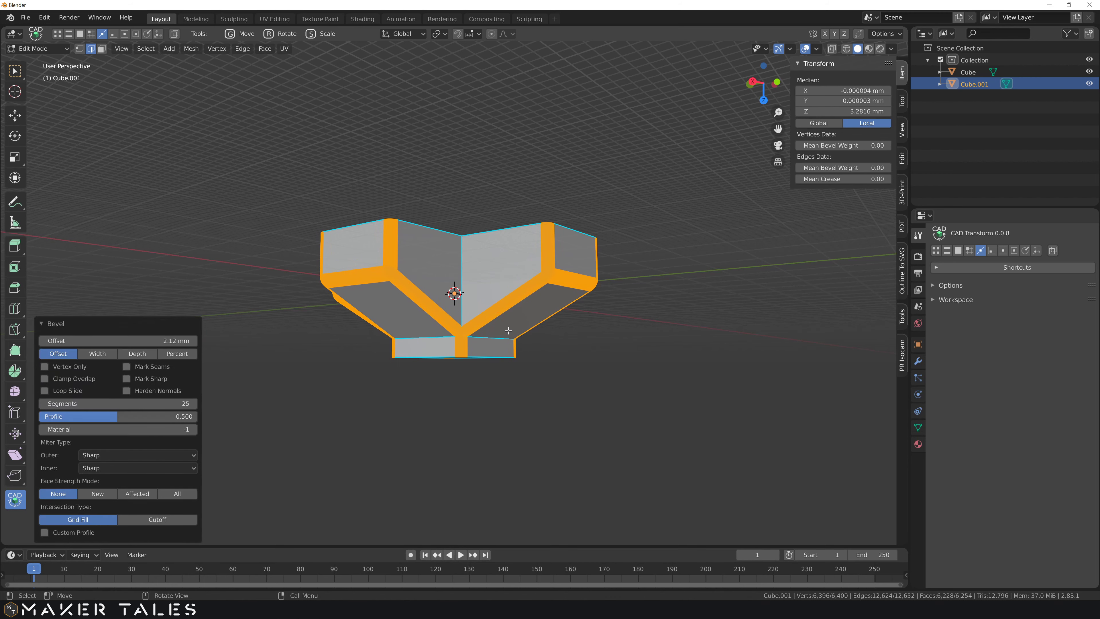
pyautogui.click(87, 340)
pyautogui.write('5')
pyautogui.press('Return')
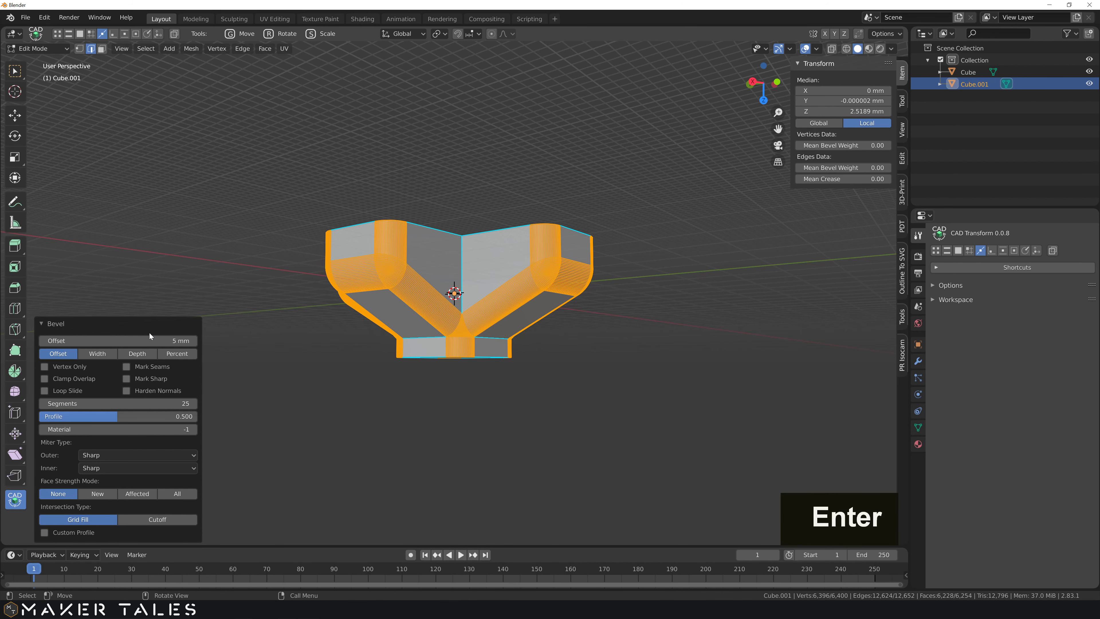
pyautogui.moveTo(374, 411); pyautogui.dragTo(515, 442, button='middle')
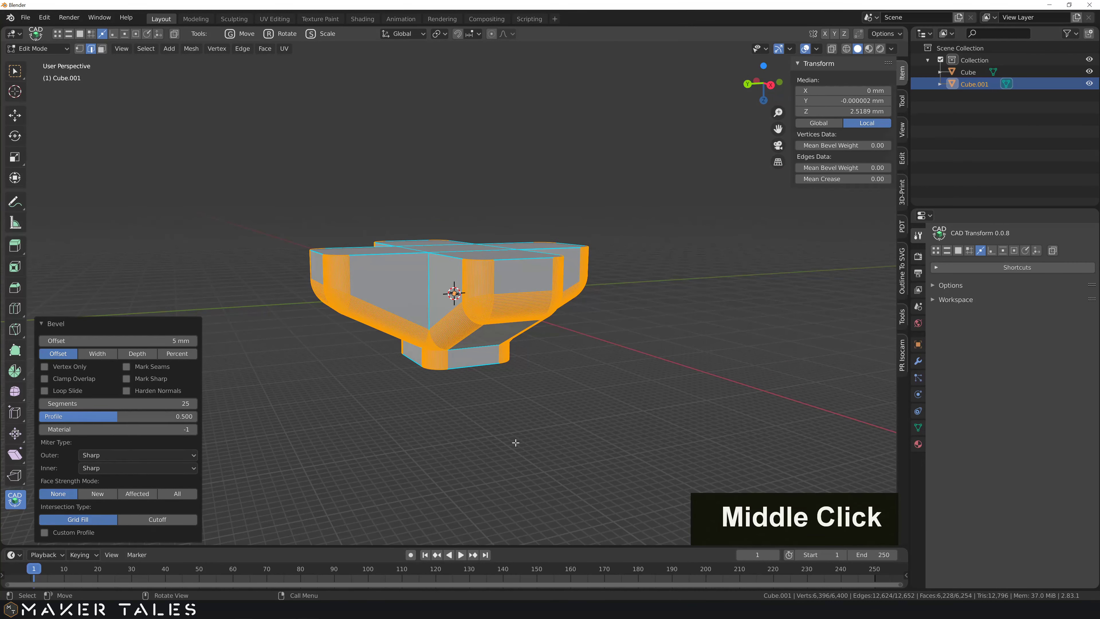
pyautogui.hotkey('alt', 'a')
pyautogui.hotkey('ctrl', 'z')
pyautogui.hotkey('ctrl', 'z')
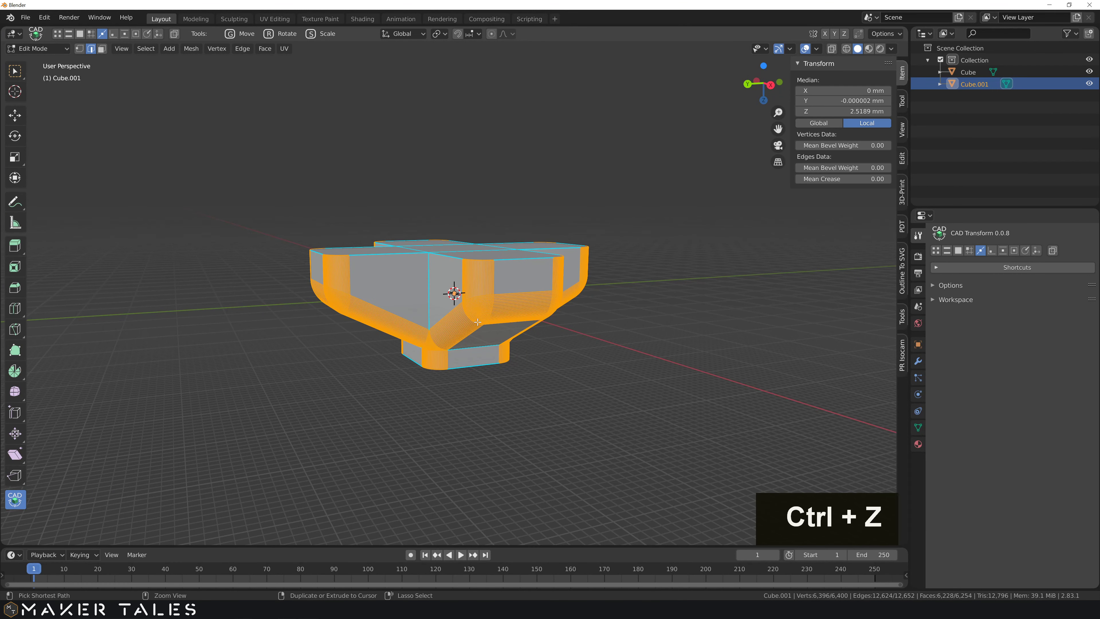
# Switch to face selection and select the end faces of all four arms.
pyautogui.moveTo(402, 296); pyautogui.dragTo(369, 300, button='middle')
pyautogui.click(369, 300)
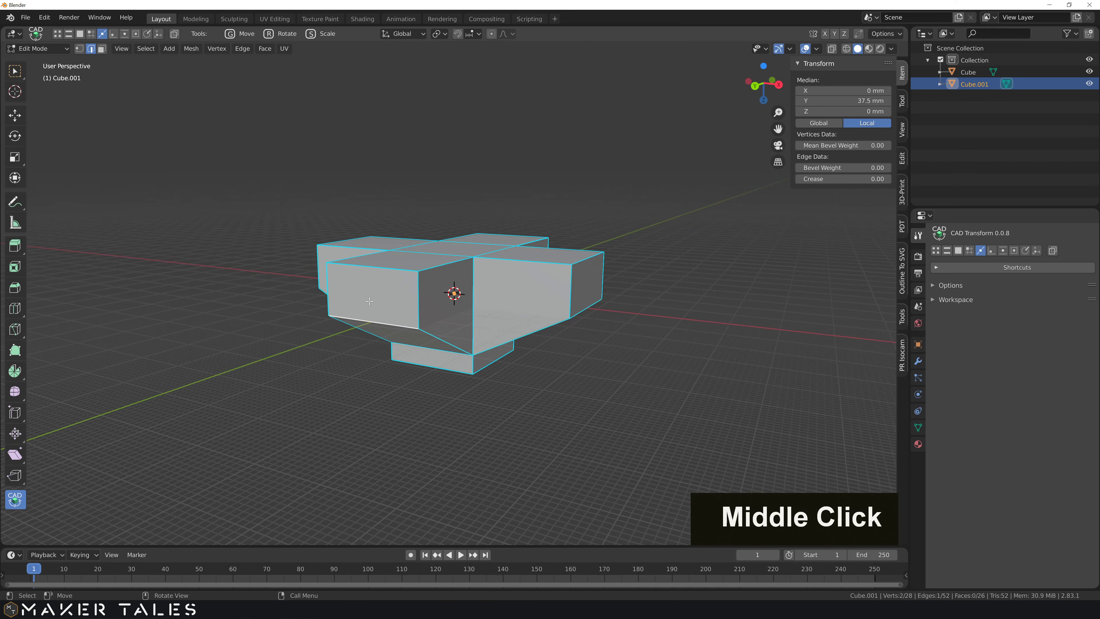
pyautogui.press('3')
pyautogui.click(369, 298)
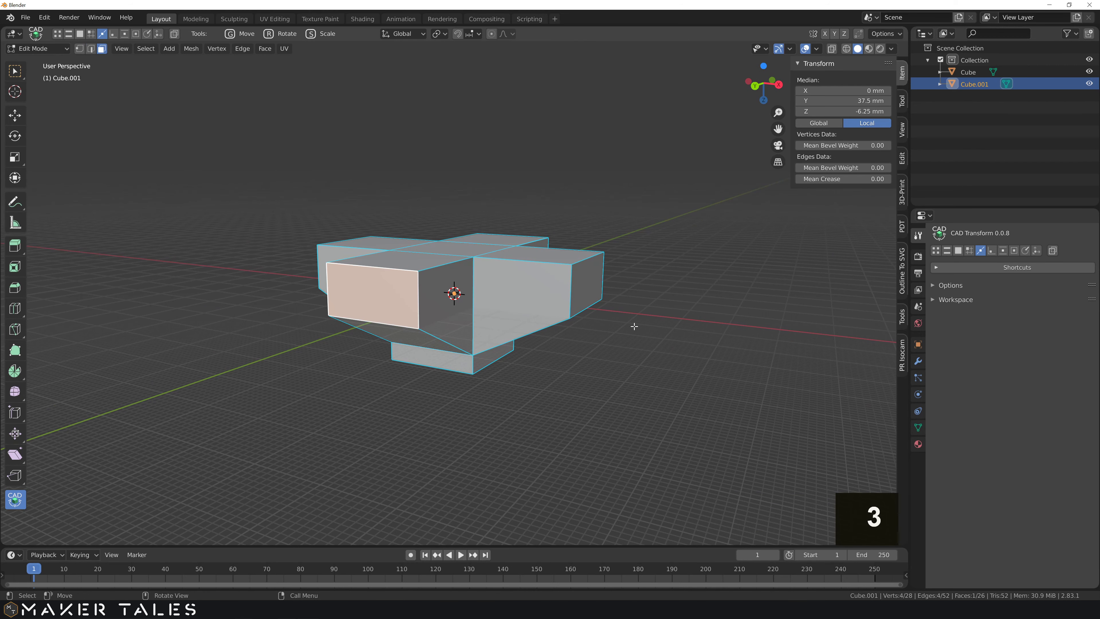
pyautogui.keyDown('shift'); pyautogui.click(585, 273); pyautogui.keyUp('shift')
pyautogui.moveTo(585, 273); pyautogui.dragTo(846, 350, button='middle')
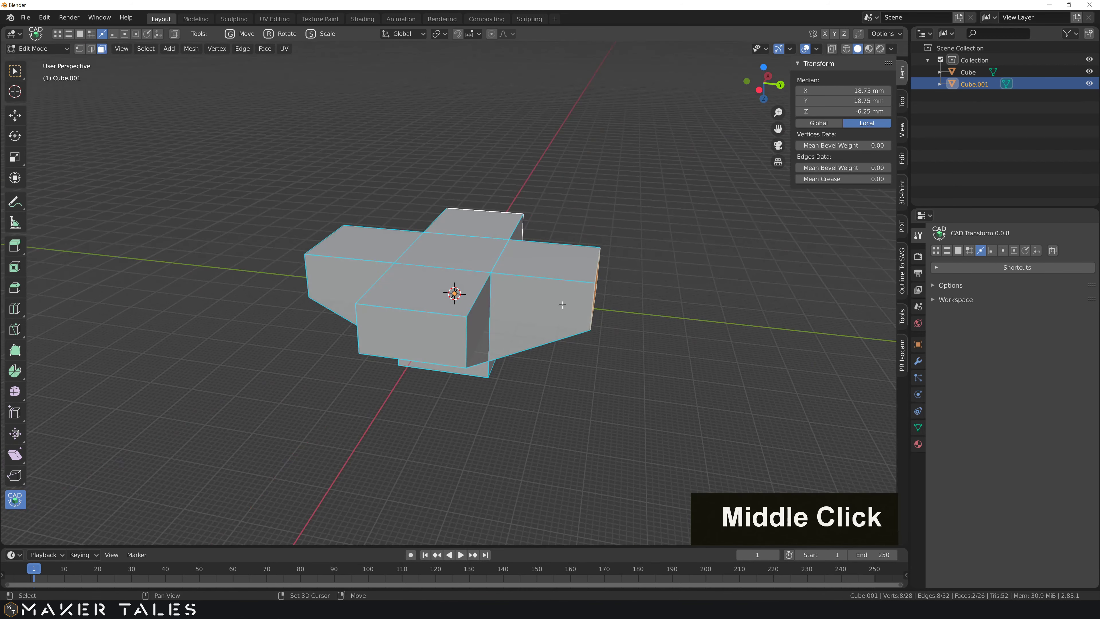
pyautogui.keyDown('shift'); pyautogui.click(454, 333); pyautogui.keyUp('shift')
pyautogui.moveTo(454, 333); pyautogui.dragTo(596, 316, button='middle')
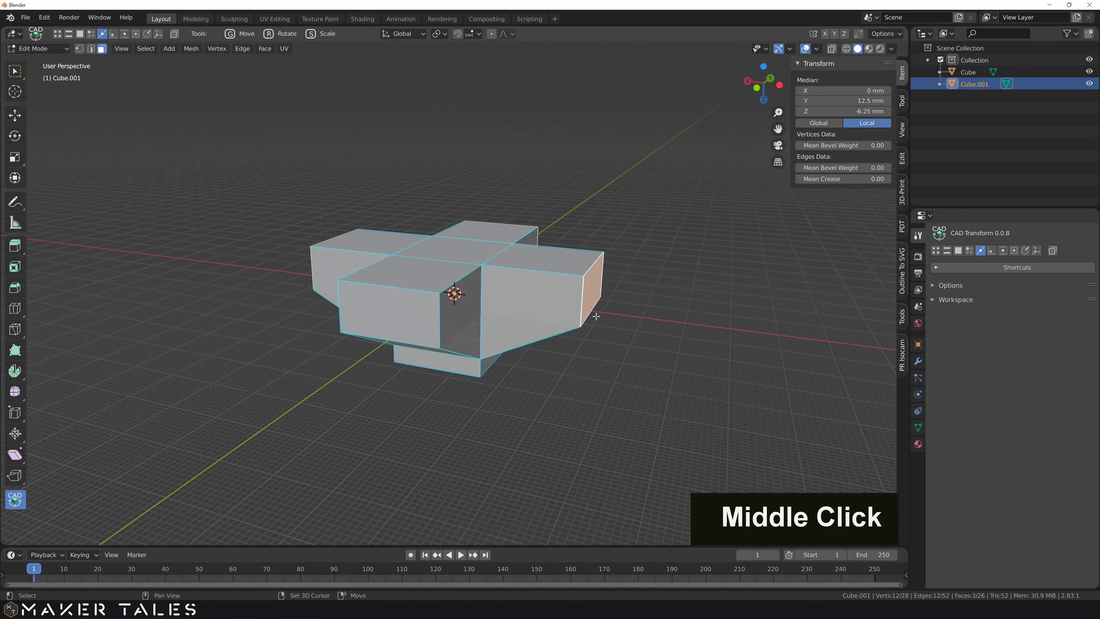
pyautogui.keyDown('shift'); pyautogui.click(369, 328); pyautogui.keyUp('shift')
pyautogui.moveTo(370, 328); pyautogui.dragTo(460, 292, button='middle')
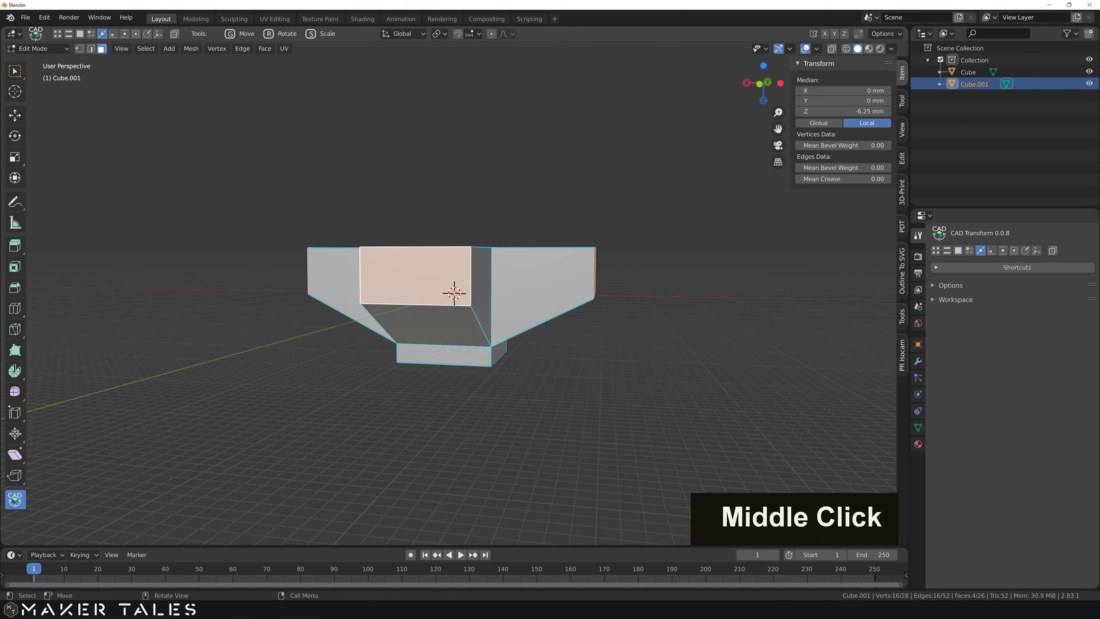
# Try to extrude the four arm end faces individually by about 21.7 mm.
pyautogui.hotkey('alt', 'e')
pyautogui.click(460, 291)
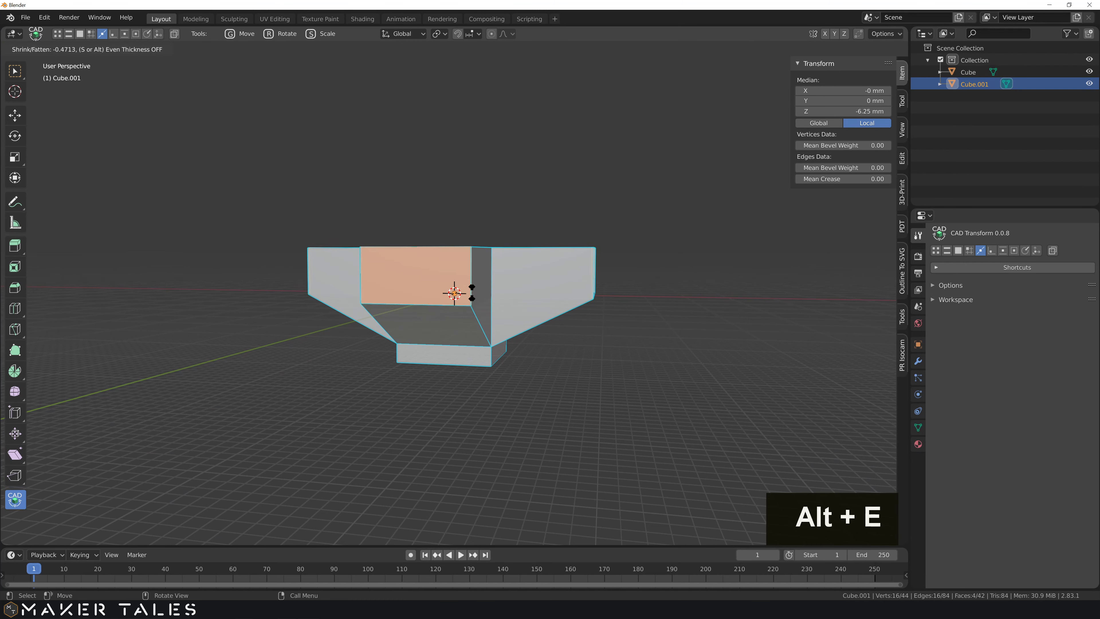
pyautogui.click(454, 293)
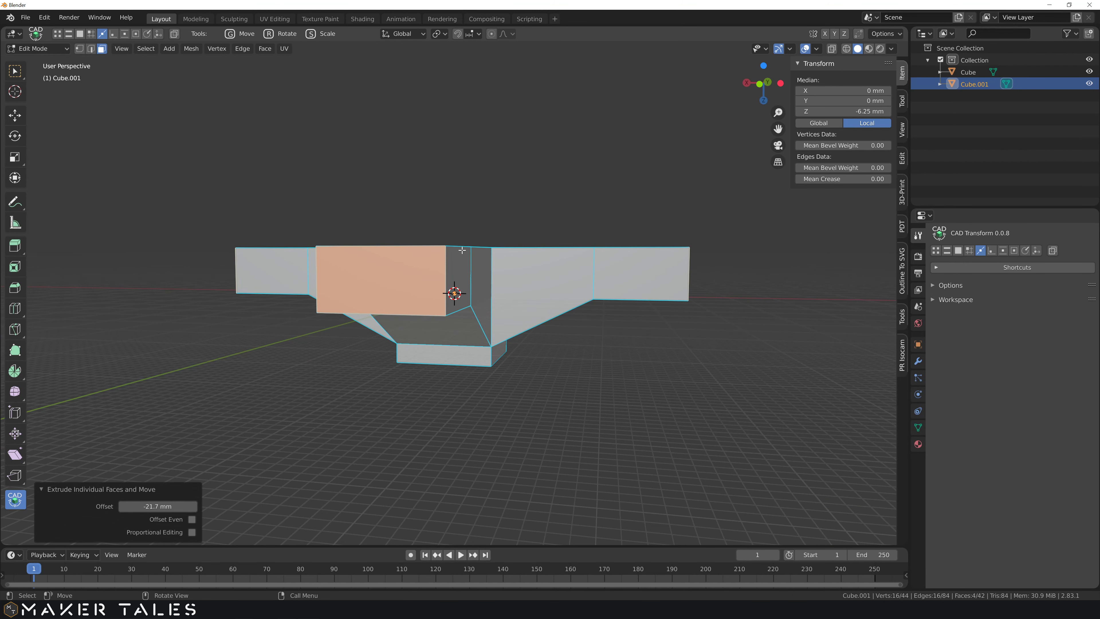
pyautogui.hotkey('ctrl', 'z')
pyautogui.moveTo(454, 290); pyautogui.dragTo(458, 281, button='middle')
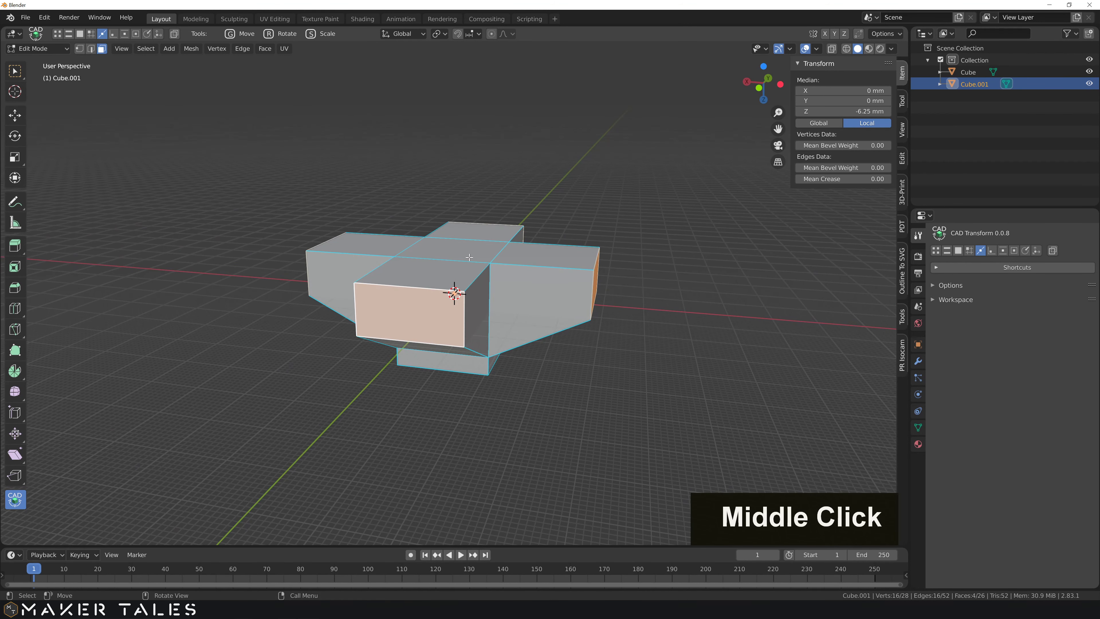
# Switch from CAD Transform to the Tweak tool.
pyautogui.press('s')
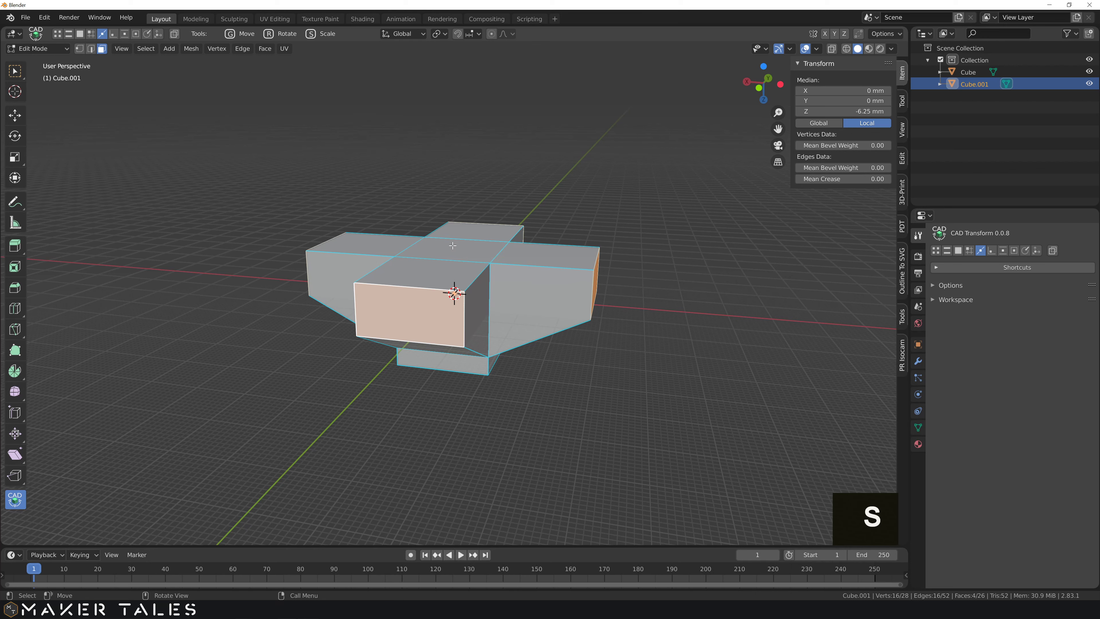
pyautogui.press('w')
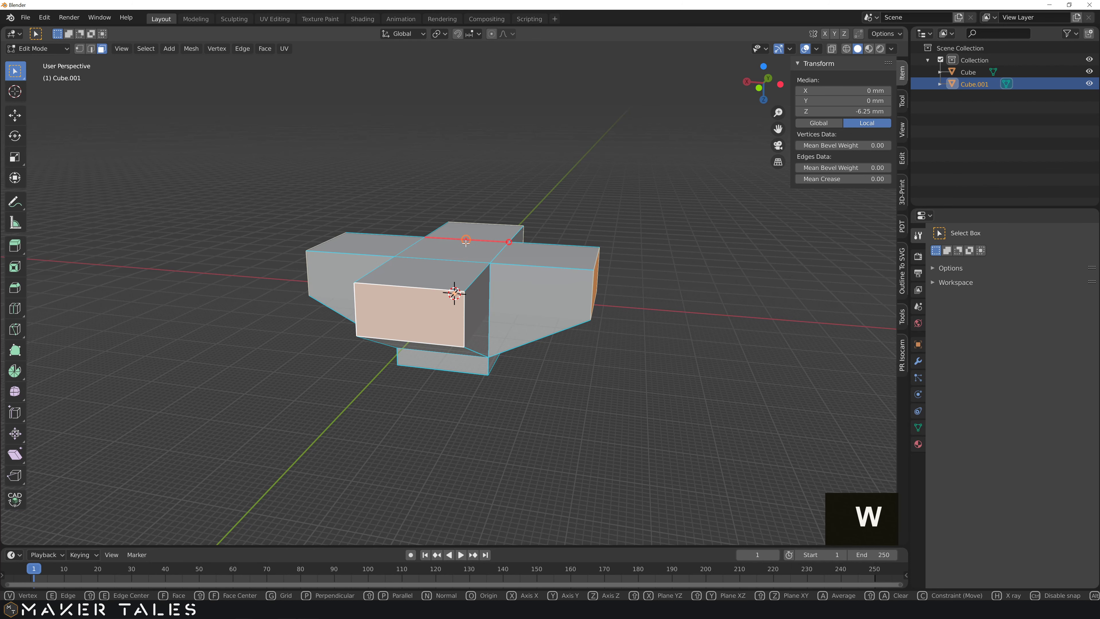
pyautogui.press('Escape')
pyautogui.press('Escape')
pyautogui.press('w')
pyautogui.press('w')
pyautogui.press('w')
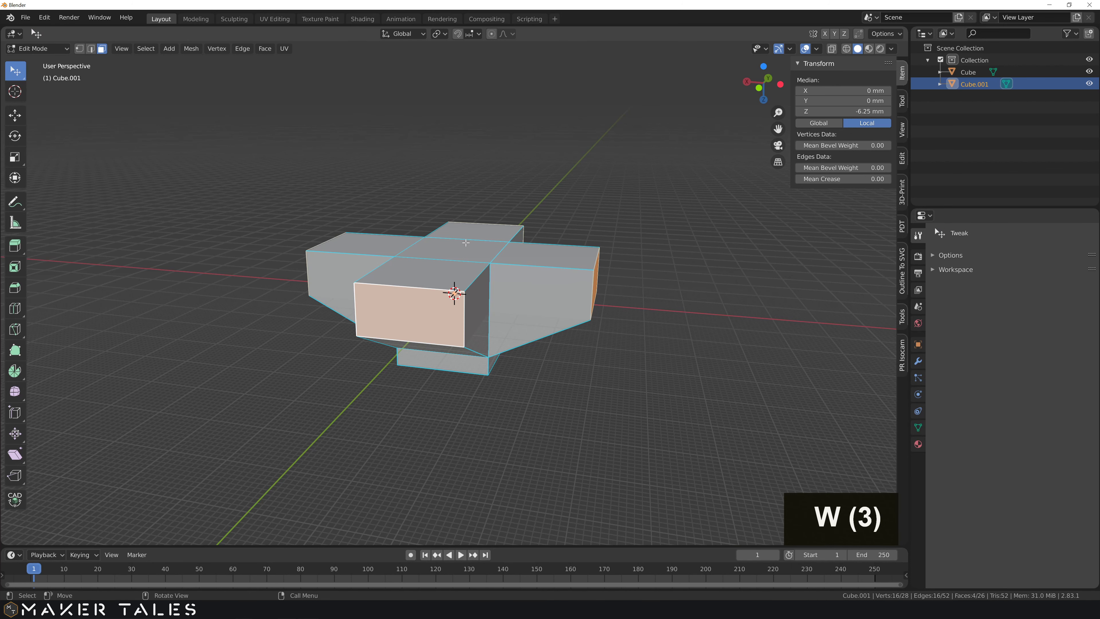
# Try to scale the four arm end faces with the Z axis locked.
pyautogui.press('s')
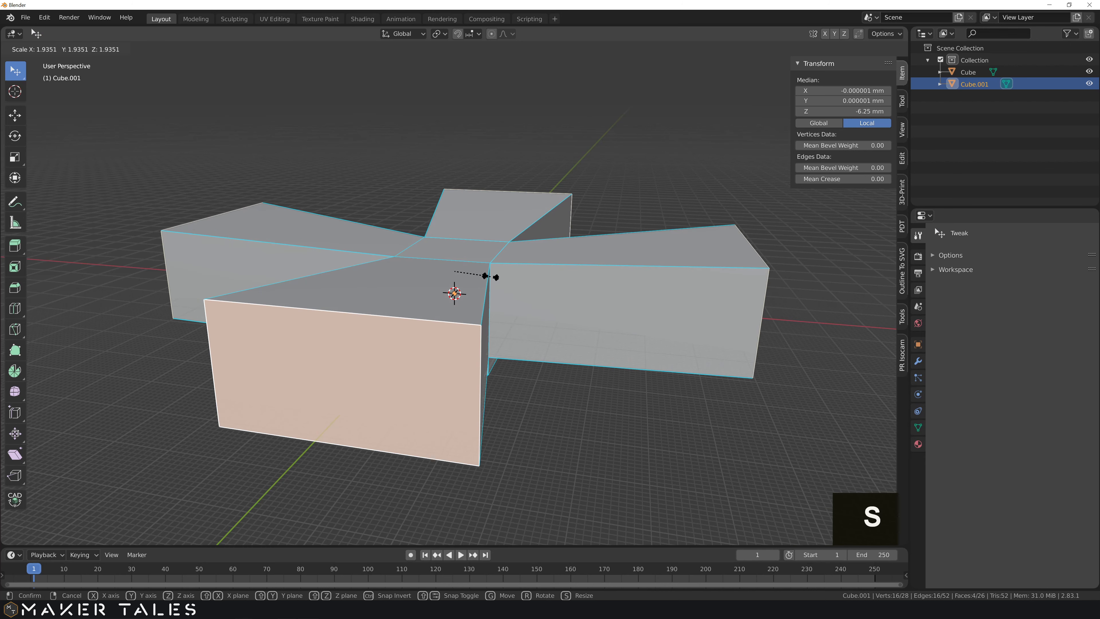
pyautogui.hotkey('shift', 'z')
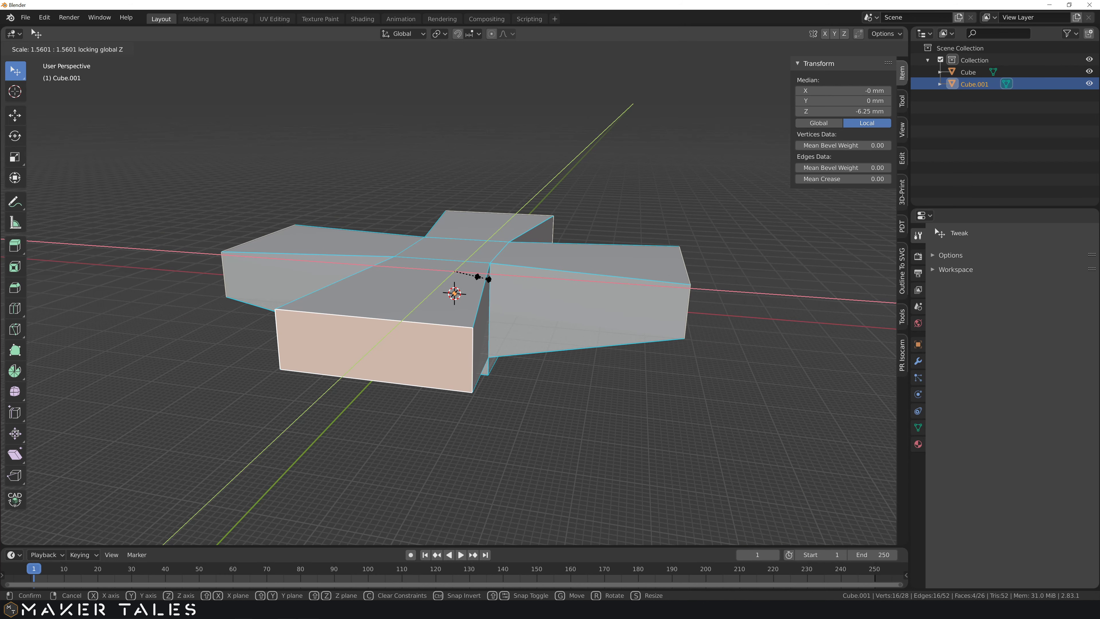
pyautogui.click(483, 277)
pyautogui.moveTo(464, 303); pyautogui.dragTo(393, 288, button='middle')
pyautogui.hotkey('ctrl', 'z')
# Select the two opposite arm end faces on the Y axis and scale them by 1.5 along Y.
pyautogui.click(651, 333)
pyautogui.click(325, 316)
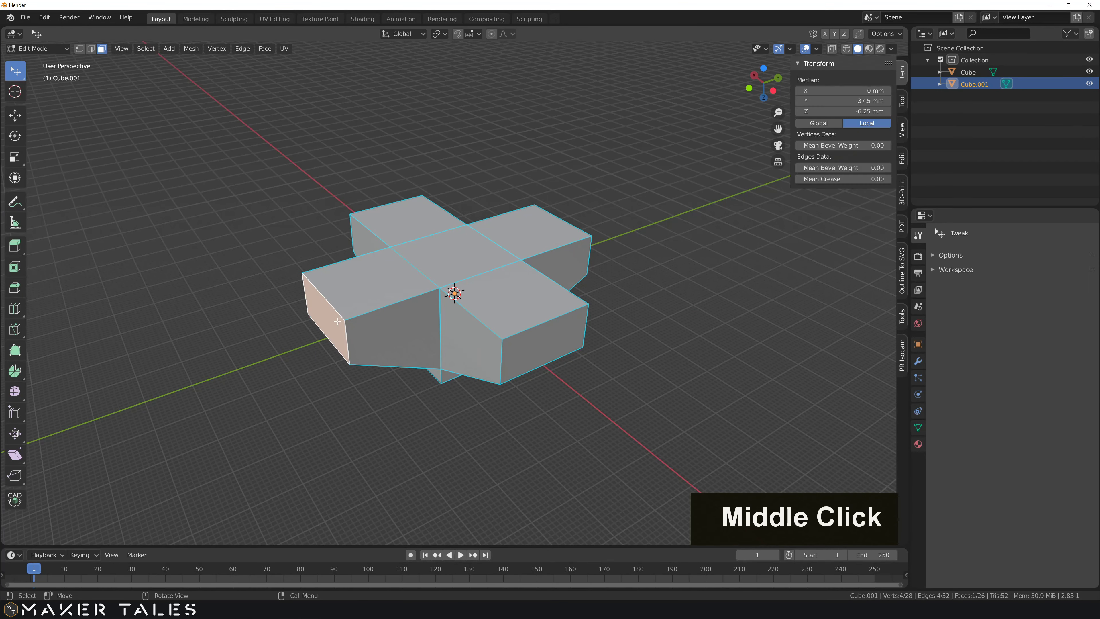
pyautogui.moveTo(325, 316); pyautogui.dragTo(596, 328, button='middle')
pyautogui.keyDown('shift'); pyautogui.click(556, 342); pyautogui.keyUp('shift')
pyautogui.press('s')
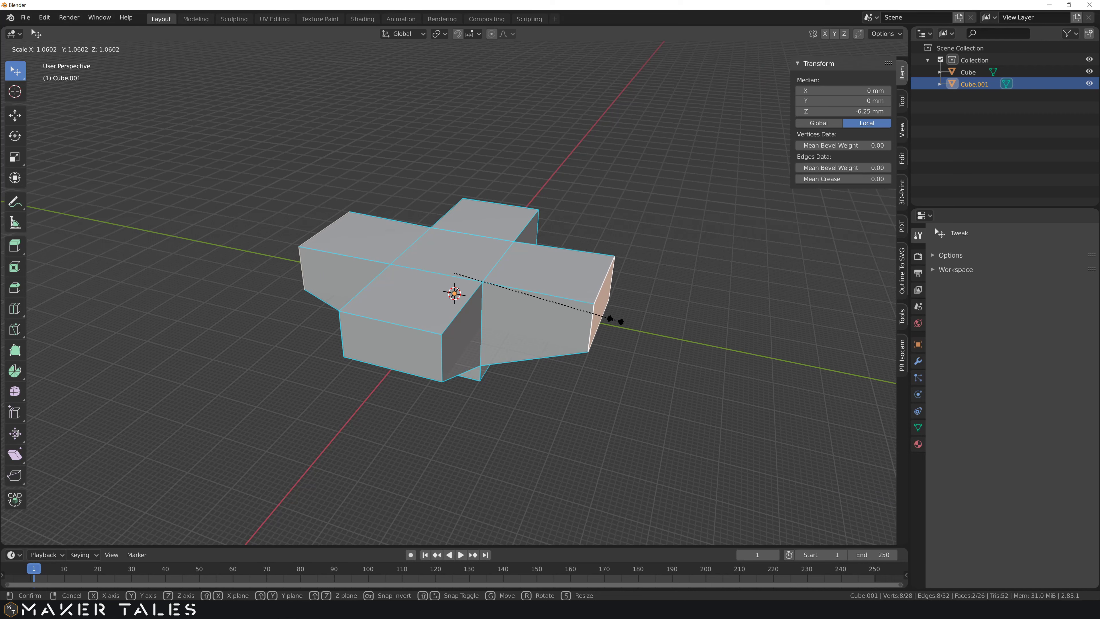
pyautogui.press('y')
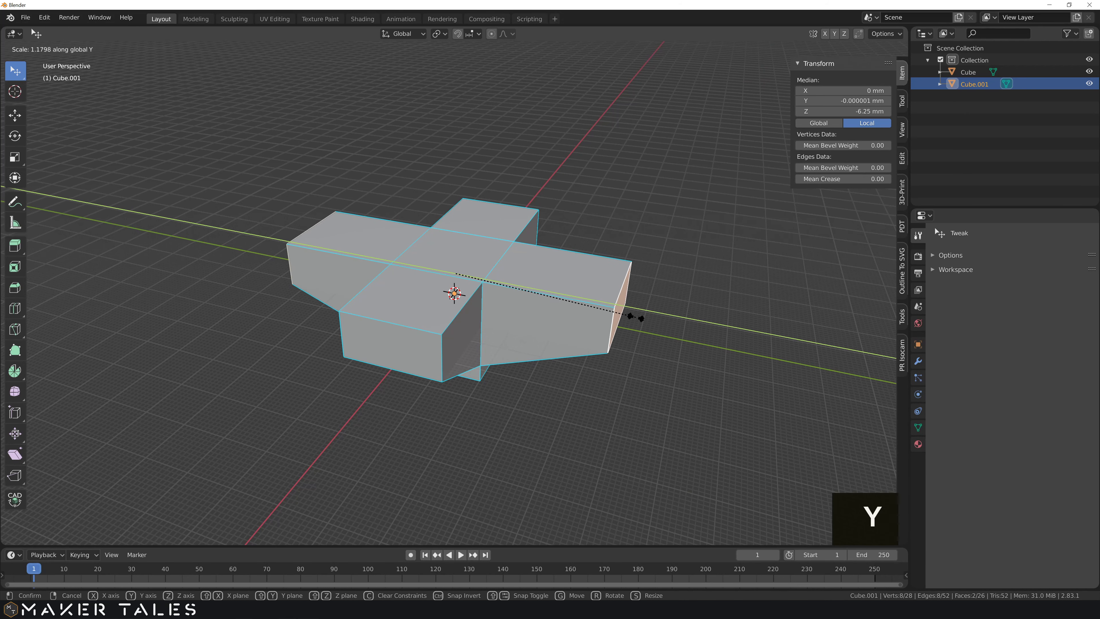
pyautogui.write('1.5')
pyautogui.press('Return')
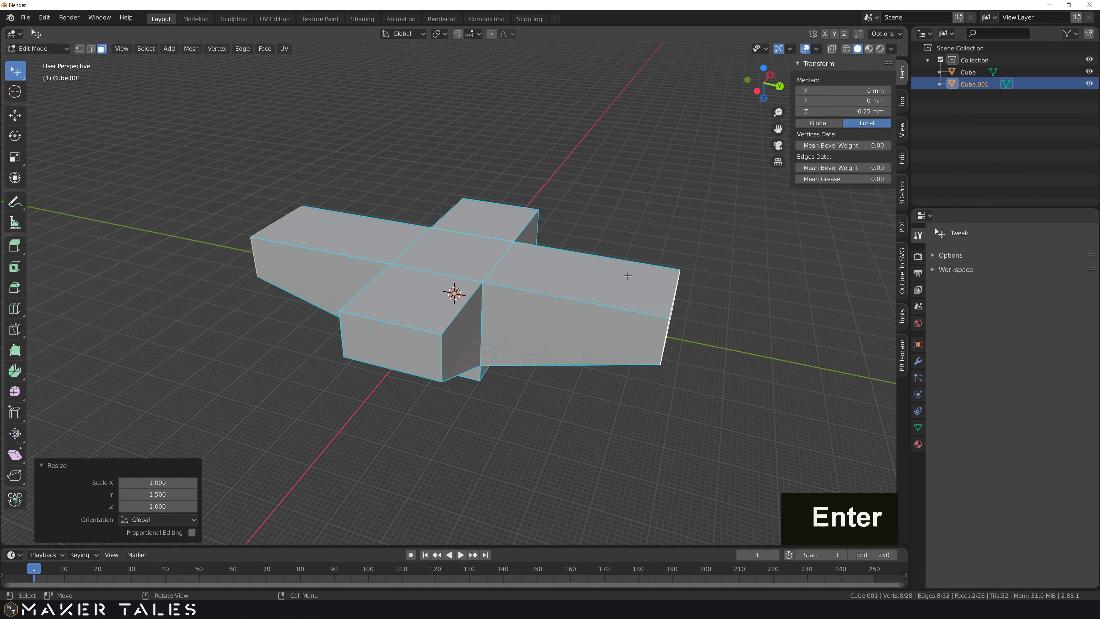
# Select the two opposite arm end faces on the X axis and scale them by 1.5 along X.
pyautogui.click(395, 344)
pyautogui.moveTo(395, 344); pyautogui.dragTo(143, 399, button='middle')
pyautogui.hotkey('ctrl', 'z')
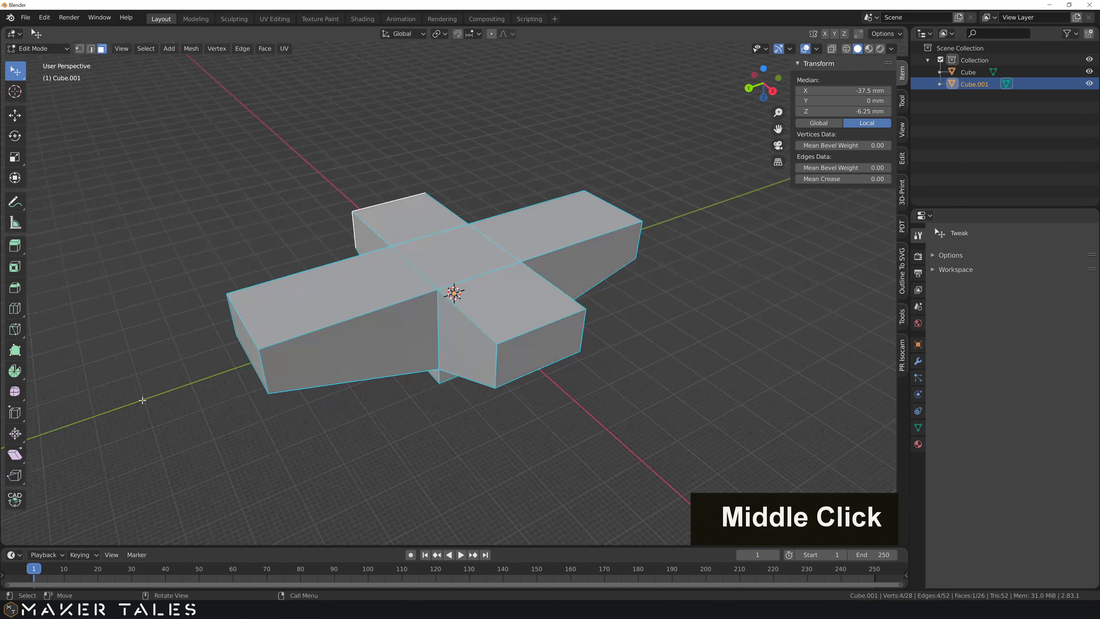
pyautogui.keyDown('shift'); pyautogui.click(505, 366); pyautogui.keyUp('shift')
pyautogui.write('s')
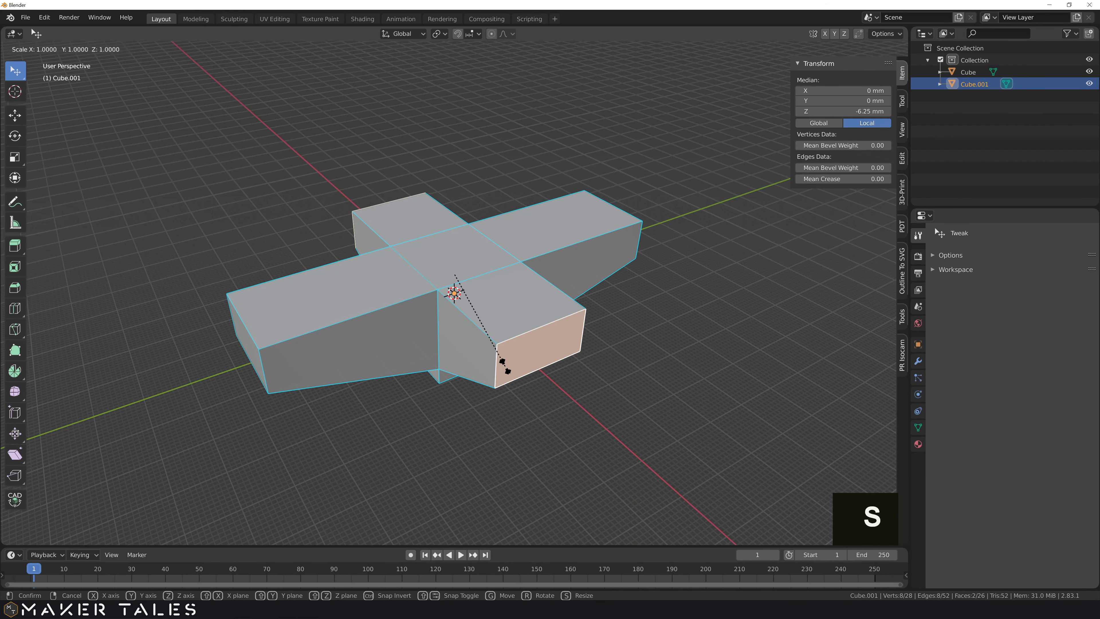
pyautogui.write('x1.5')
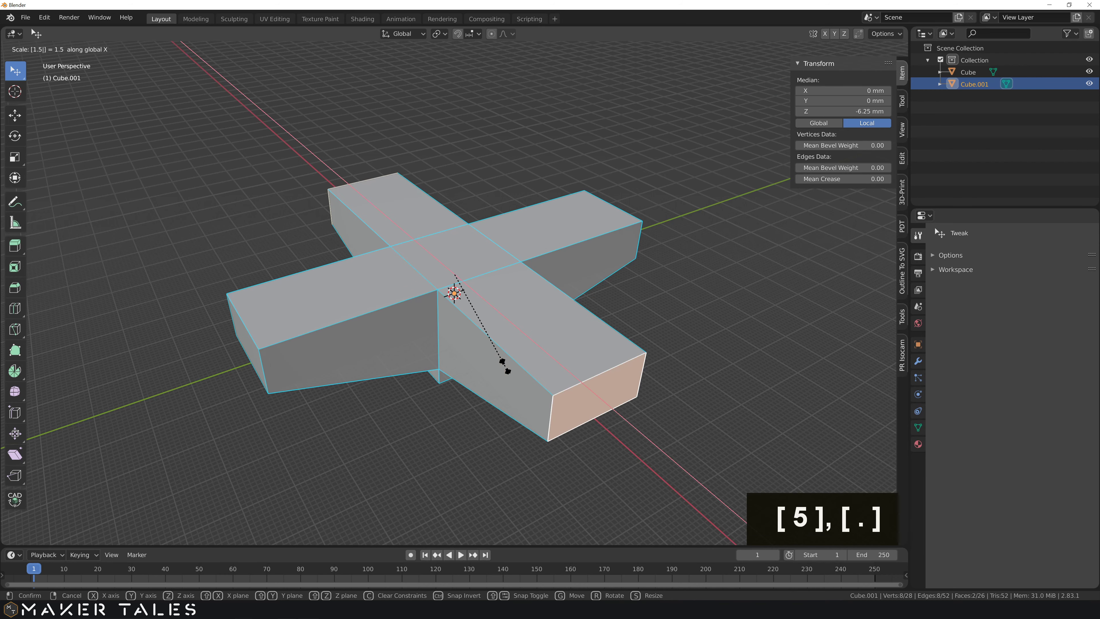
pyautogui.press('Return')
# Select the loop of four faces around the arm that points along positive X.
pyautogui.moveTo(527, 343); pyautogui.dragTo(575, 237, button='middle')
pyautogui.click(545, 190)
pyautogui.press('3')
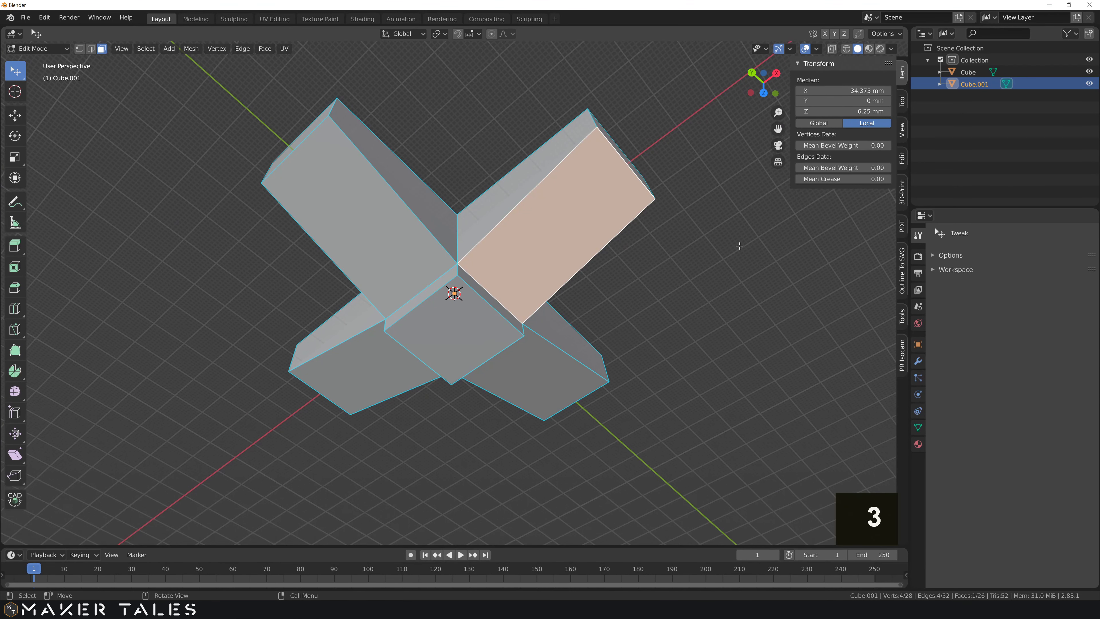
pyautogui.moveTo(739, 245); pyautogui.dragTo(576, 243, button='middle')
pyautogui.keyDown('alt'); pyautogui.click(454, 178); pyautogui.keyUp('alt')
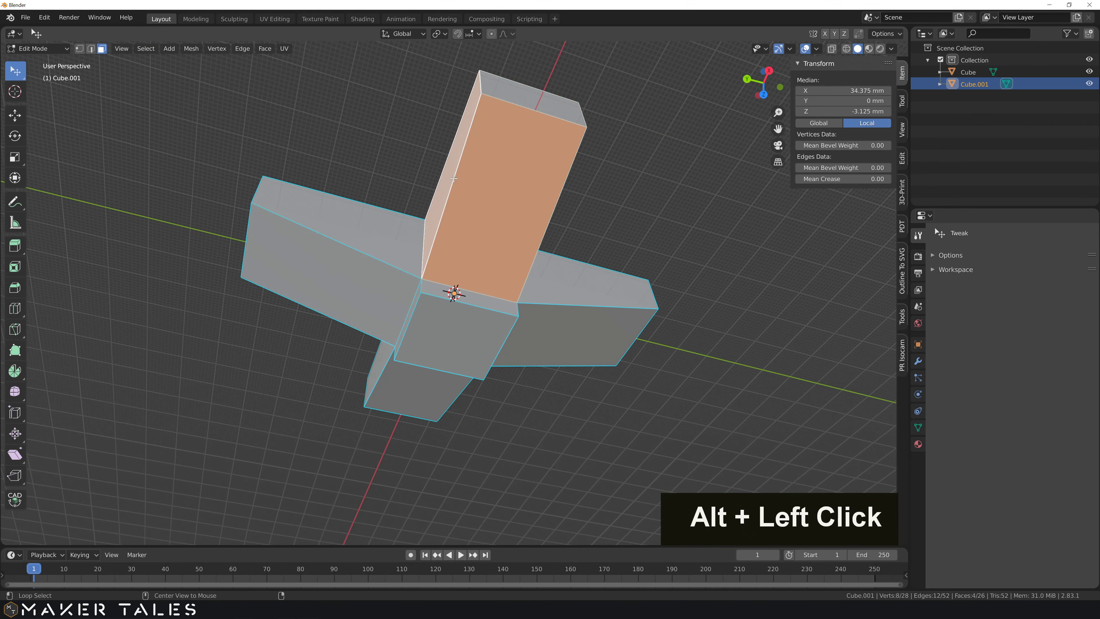
# In edge selection mode, select the four edges around the positive-X arm's end face and the two long edges on one side of that arm.
pyautogui.click(495, 78)
pyautogui.click(478, 83)
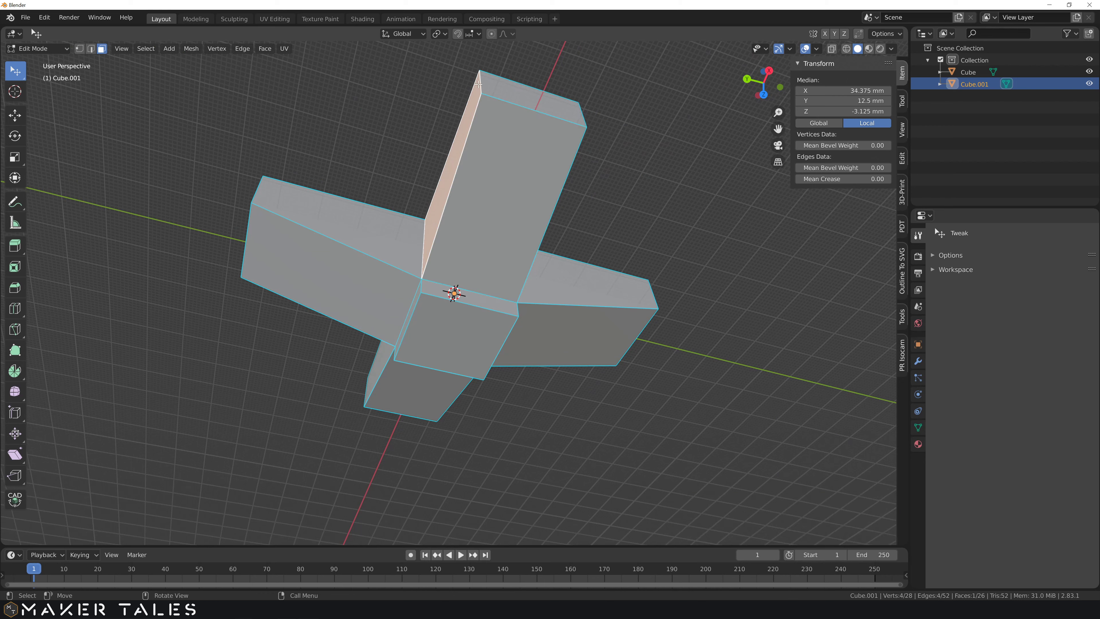
pyautogui.press('2')
pyautogui.click(488, 84)
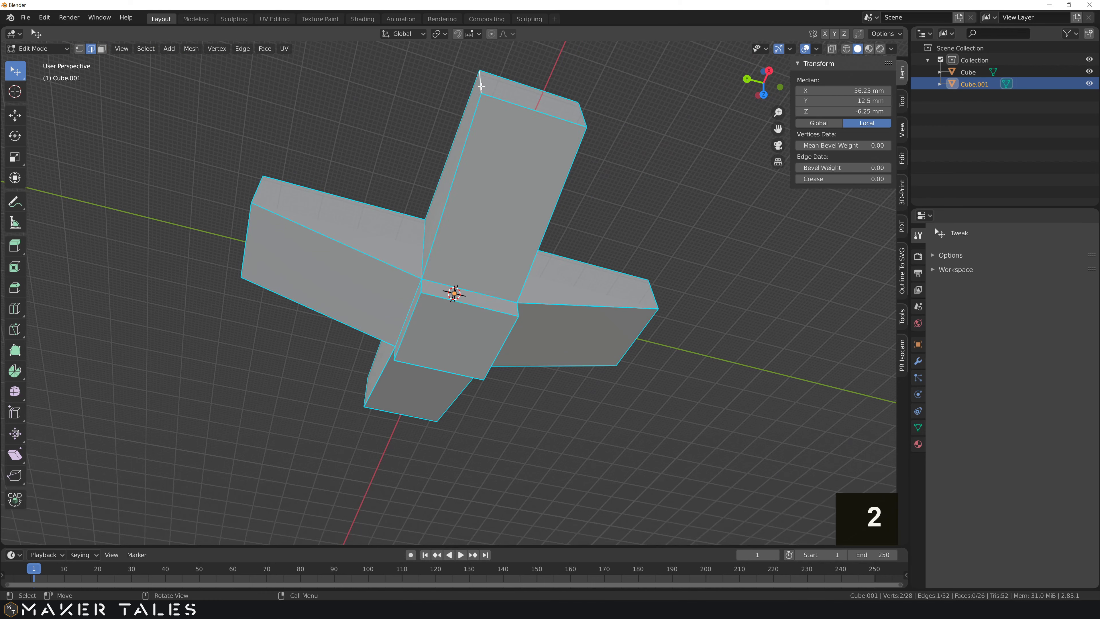
pyautogui.keyDown('shift'); pyautogui.click(499, 95); pyautogui.keyUp('shift')
pyautogui.keyDown('shift'); pyautogui.click(544, 118); pyautogui.keyUp('shift')
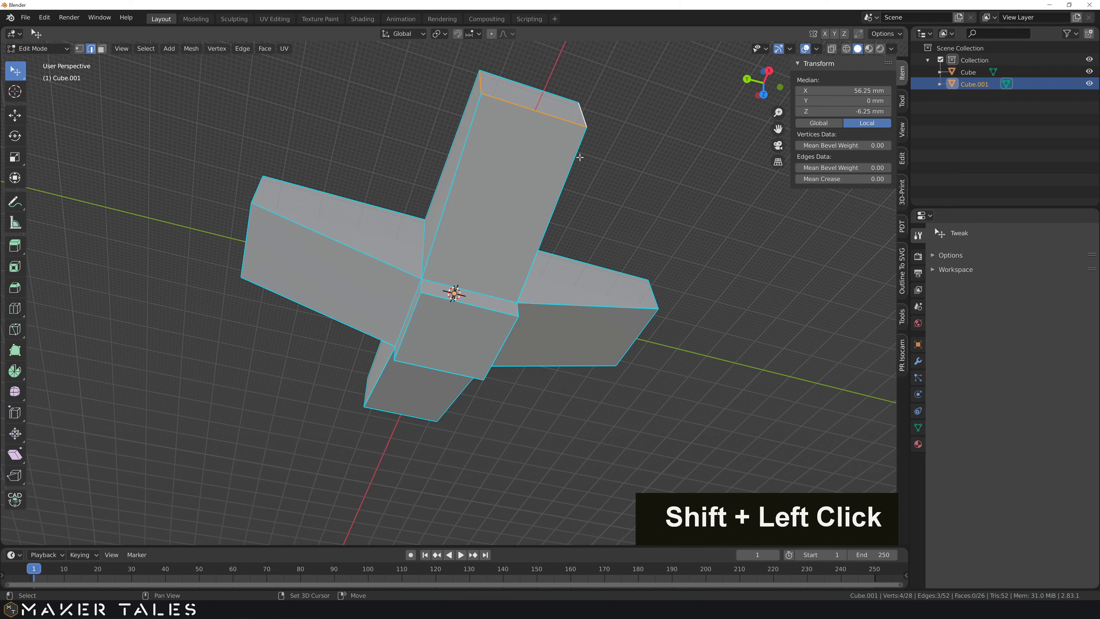
pyautogui.keyDown('shift'); pyautogui.click(572, 158); pyautogui.keyUp('shift')
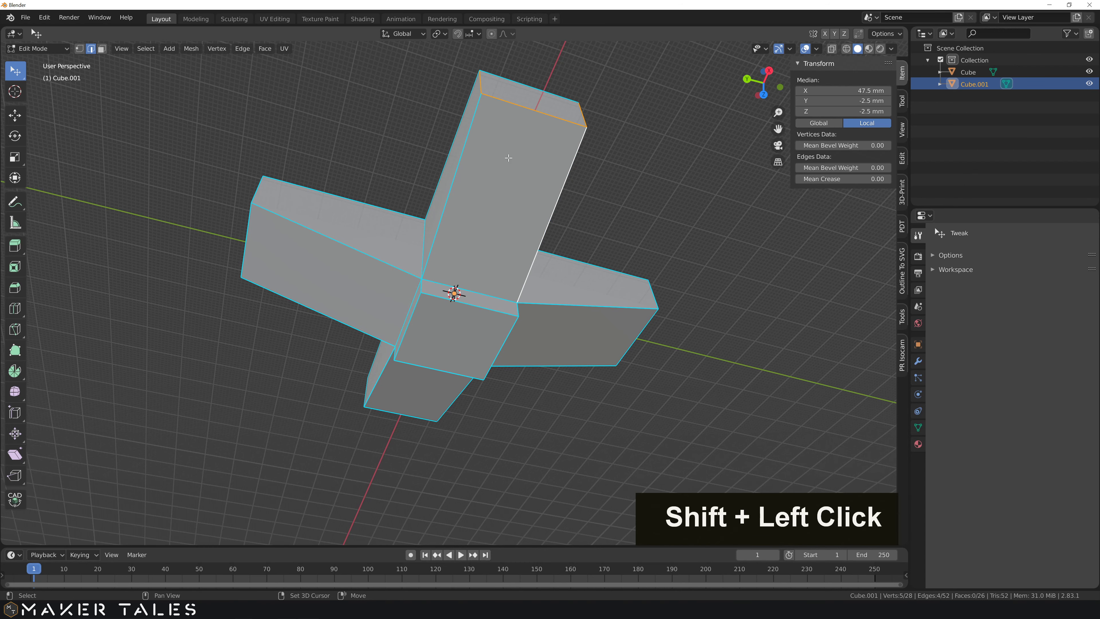
pyautogui.keyDown('shift'); pyautogui.click(465, 158); pyautogui.keyUp('shift')
pyautogui.keyDown('shift'); pyautogui.click(514, 81); pyautogui.keyUp('shift')
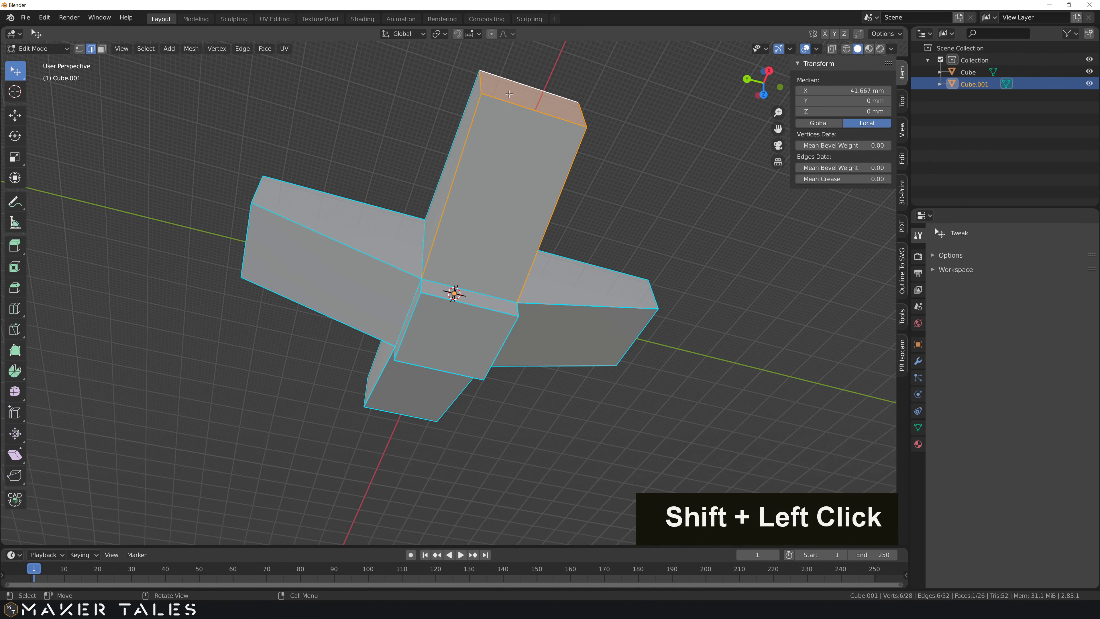
# Add the positive-X arm's remaining long edges, neighbouring arms' long edges, and circle-select the outlines of the adjacent arms.
pyautogui.moveTo(509, 94); pyautogui.dragTo(477, 295, button='middle')
pyautogui.keyDown('shift'); pyautogui.click(476, 296); pyautogui.keyUp('shift')
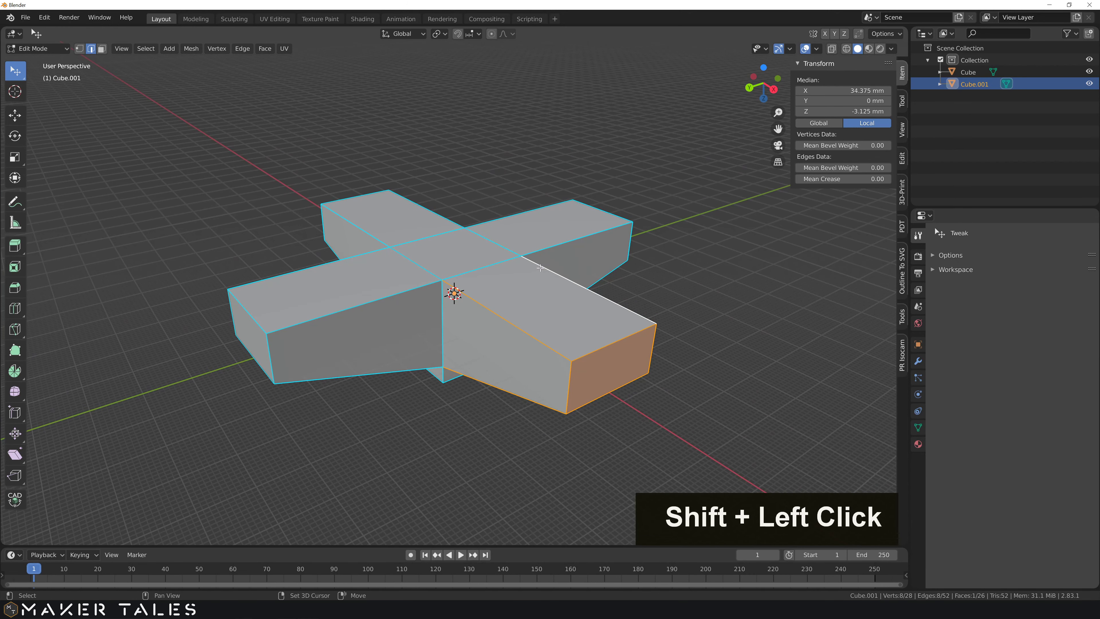
pyautogui.keyDown('shift'); pyautogui.click(541, 248); pyautogui.keyUp('shift')
pyautogui.keyDown('shift'); pyautogui.click(506, 217); pyautogui.keyUp('shift')
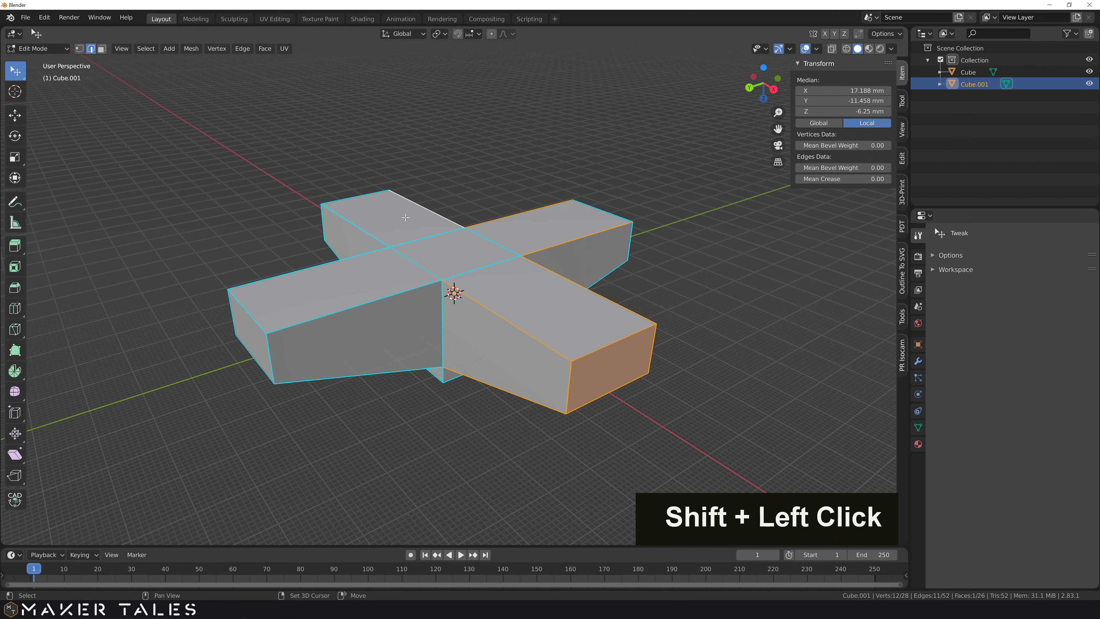
pyautogui.press('c')
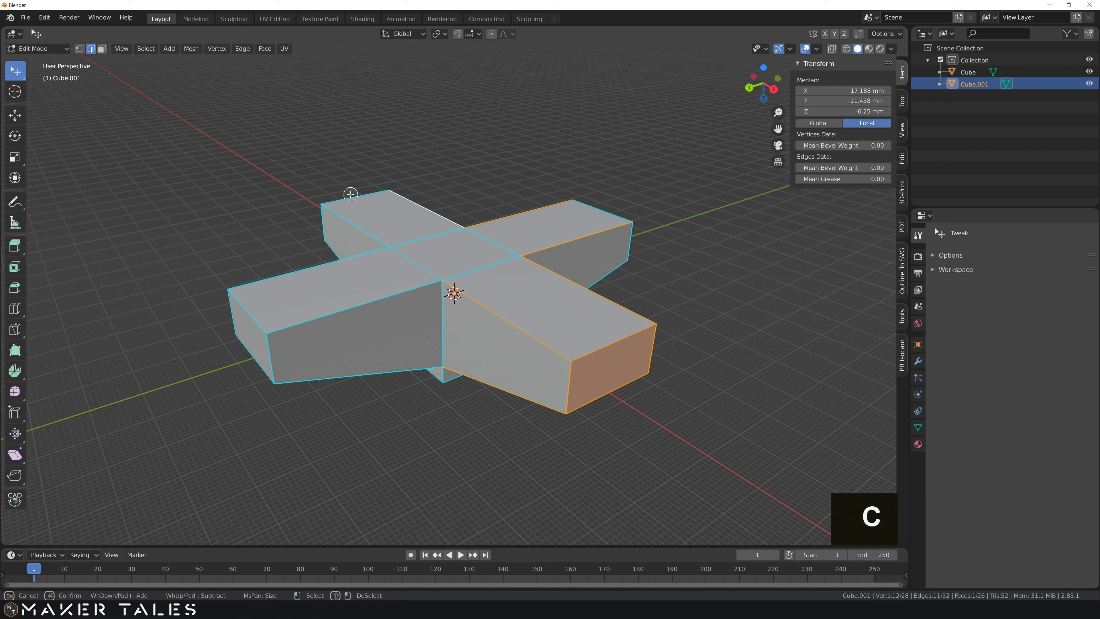
pyautogui.moveTo(306, 222); pyautogui.dragTo(320, 239)
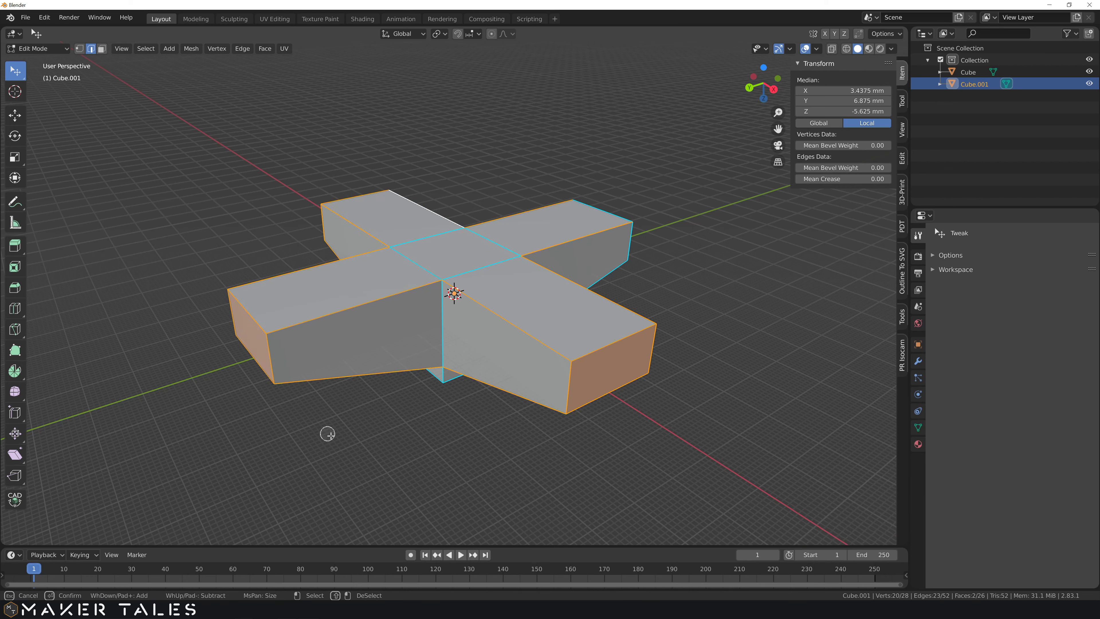
pyautogui.rightClick(621, 460)
# Circle-select the remaining end-face and long edges on the arms that are only partly selected.
pyautogui.moveTo(526, 413); pyautogui.dragTo(607, 412, button='middle')
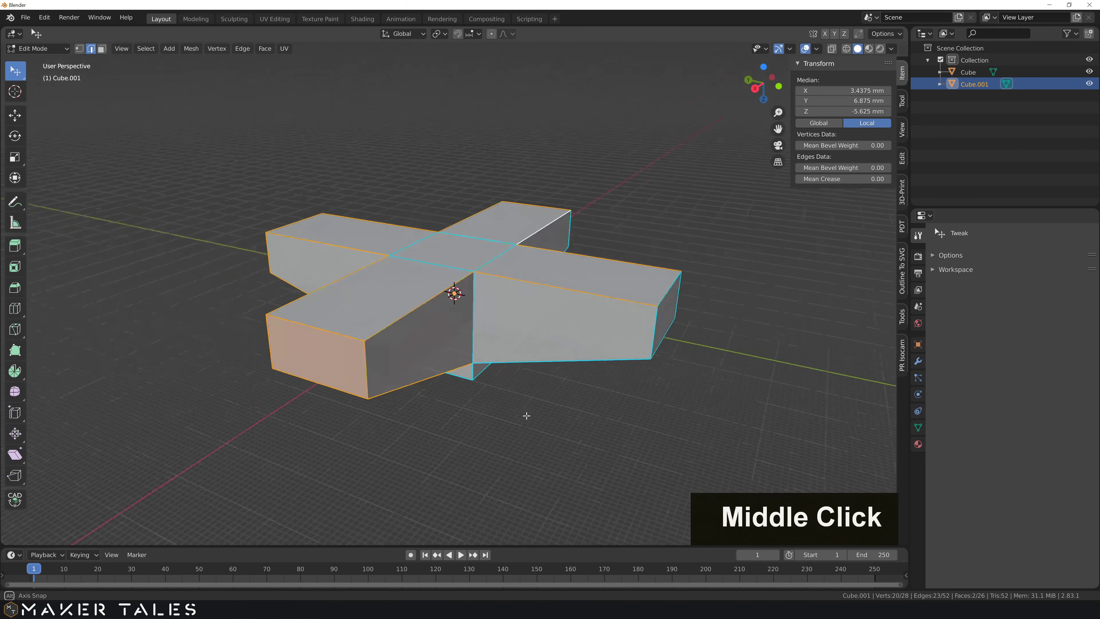
pyautogui.press('c')
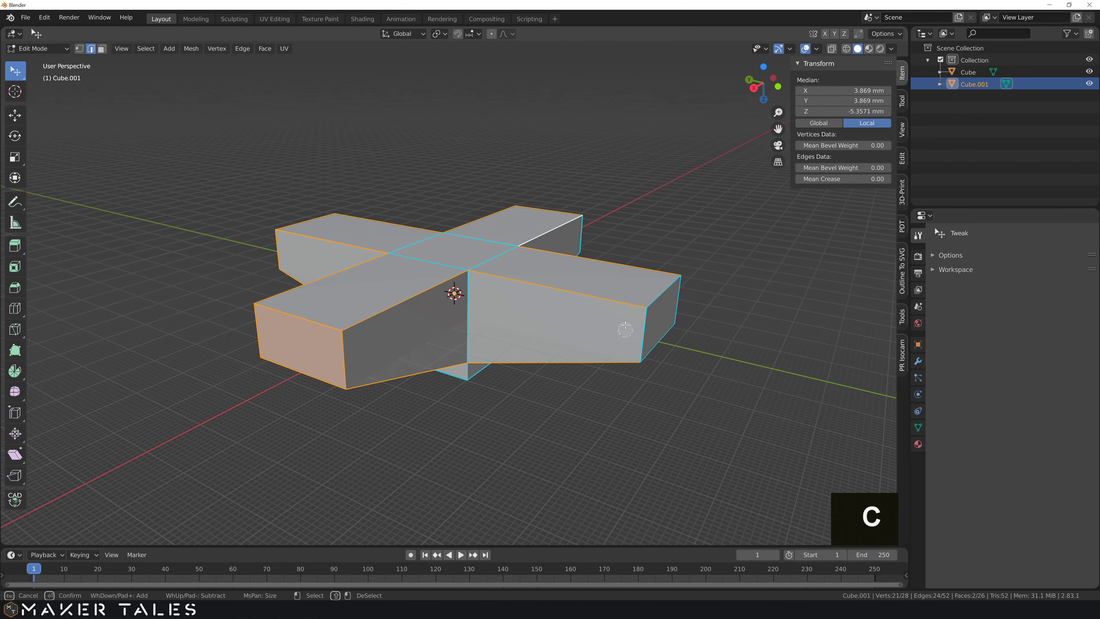
pyautogui.rightClick(645, 396)
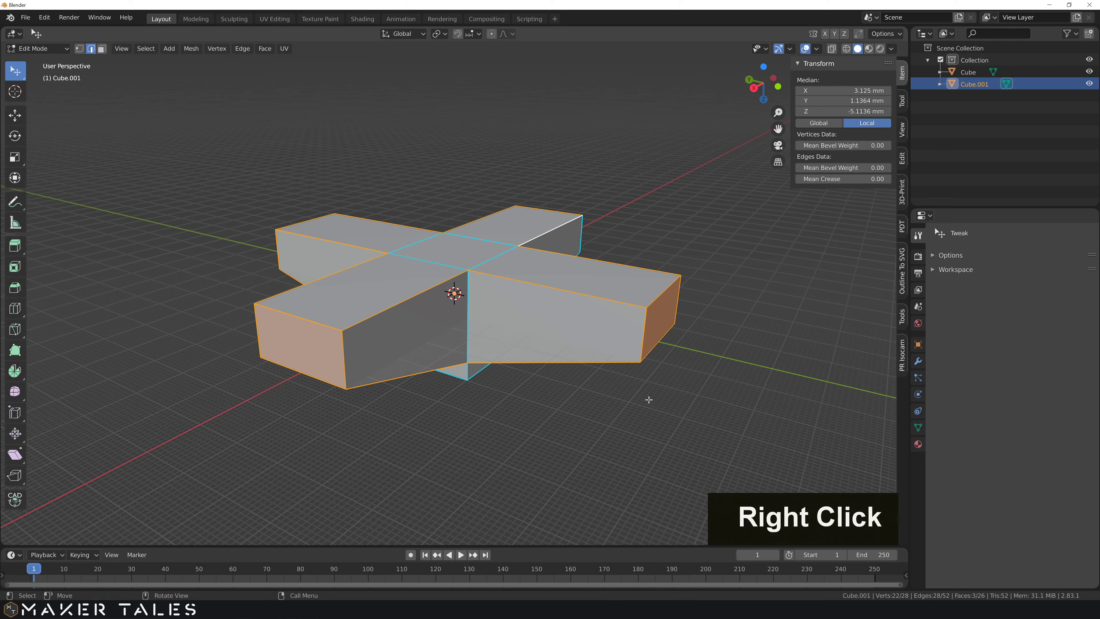
pyautogui.moveTo(645, 395)
pyautogui.mouseDown(button='middle')
pyautogui.moveTo(693, 384)
pyautogui.moveTo(478, 372)
pyautogui.moveTo(415, 395)
pyautogui.mouseUp(button='middle')
pyautogui.press('c')
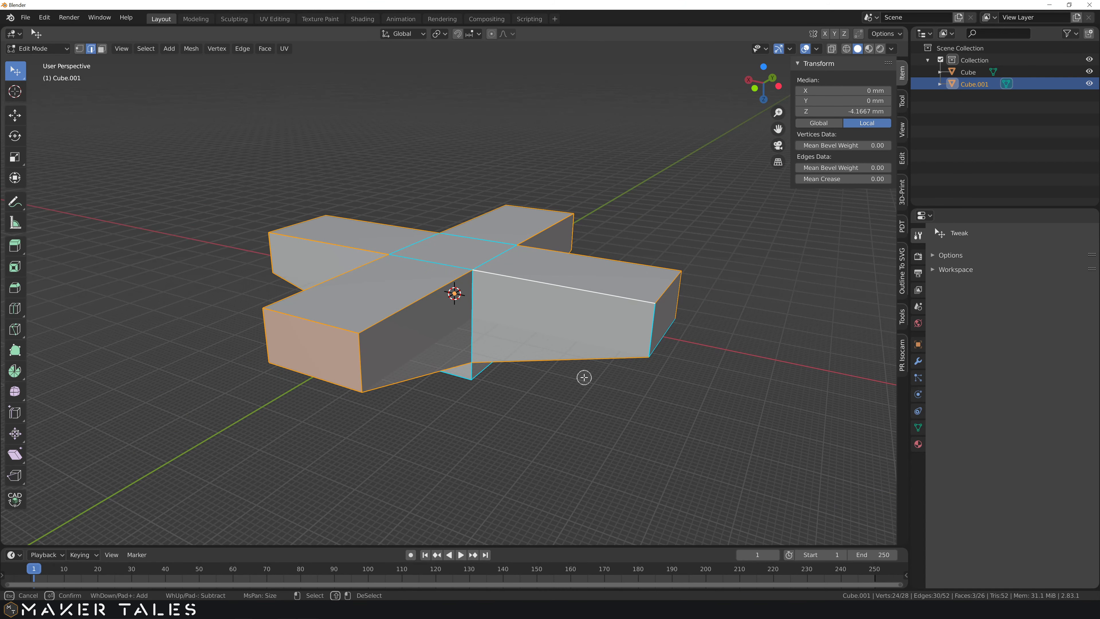
pyautogui.moveTo(629, 358); pyautogui.dragTo(653, 337)
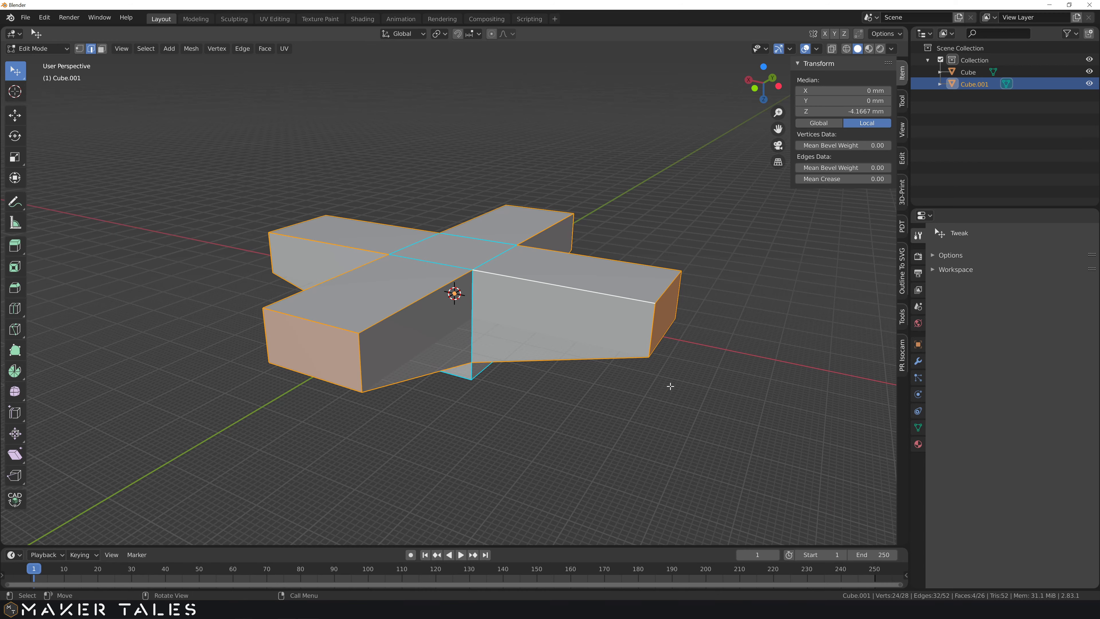
# Add the four short corner edges of the central square block to the edge selection.
pyautogui.moveTo(667, 383); pyautogui.dragTo(581, 325, button='middle')
pyautogui.keyDown('shift'); pyautogui.click(429, 341); pyautogui.keyUp('shift')
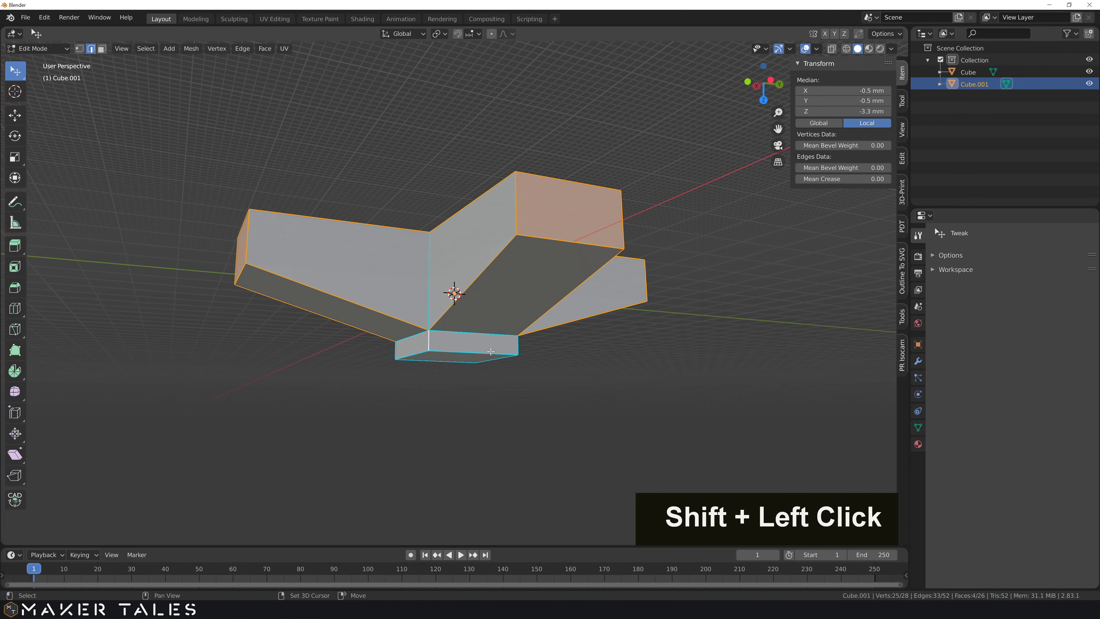
pyautogui.keyDown('shift'); pyautogui.click(394, 349); pyautogui.keyUp('shift')
pyautogui.keyDown('shift'); pyautogui.click(517, 346); pyautogui.keyUp('shift')
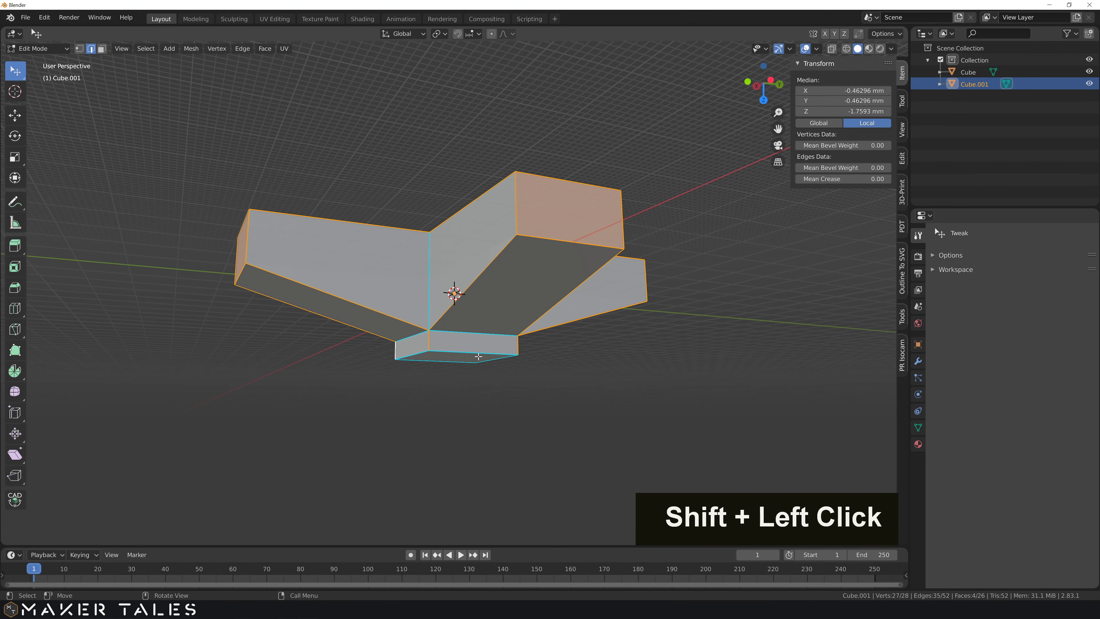
pyautogui.moveTo(517, 346); pyautogui.dragTo(407, 209, button='middle')
pyautogui.keyDown('shift'); pyautogui.click(511, 331); pyautogui.keyUp('shift')
# Bevel the selected edges with 25 segments and set the bevel offset to 5 mm.
pyautogui.moveTo(509, 287); pyautogui.dragTo(511, 400, button='middle')
pyautogui.hotkey('ctrl', 'b')
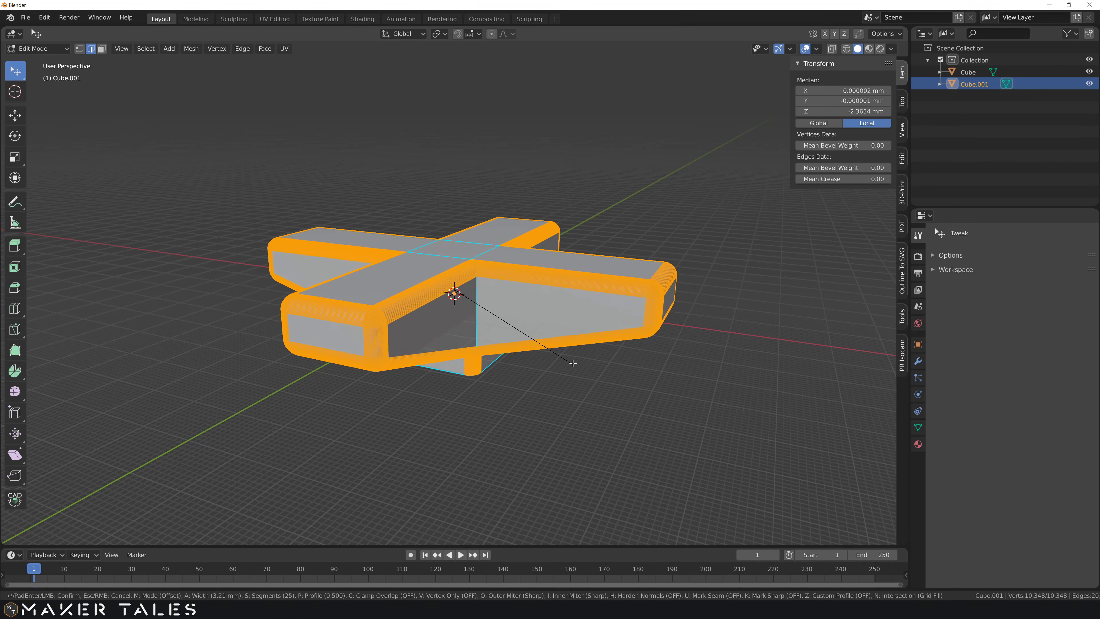
pyautogui.click(560, 362)
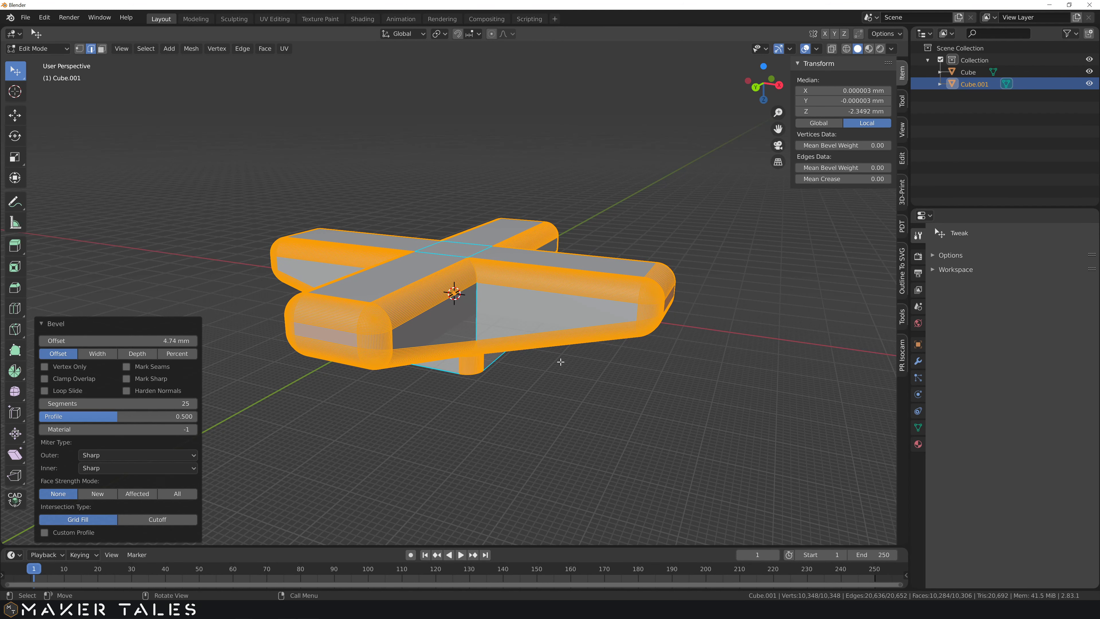
pyautogui.click(160, 341)
pyautogui.write('5')
pyautogui.press('Return')
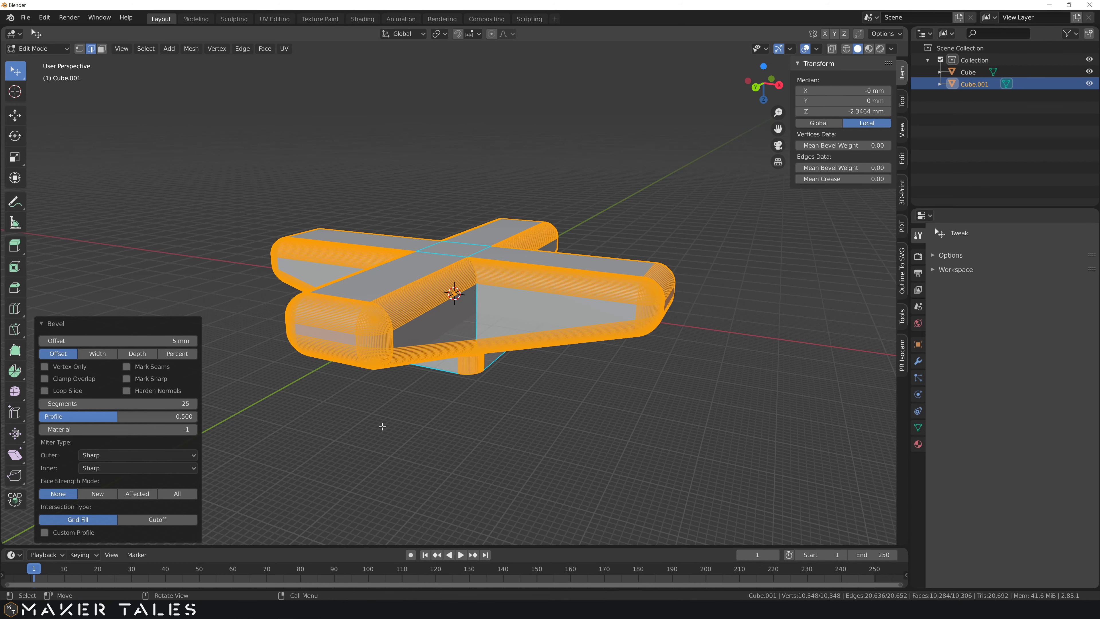
# Turn on X-ray display and select the small block-and-cylinder object in Object Mode.
pyautogui.moveTo(380, 425); pyautogui.dragTo(565, 98, button='middle')
pyautogui.click(552, 385)
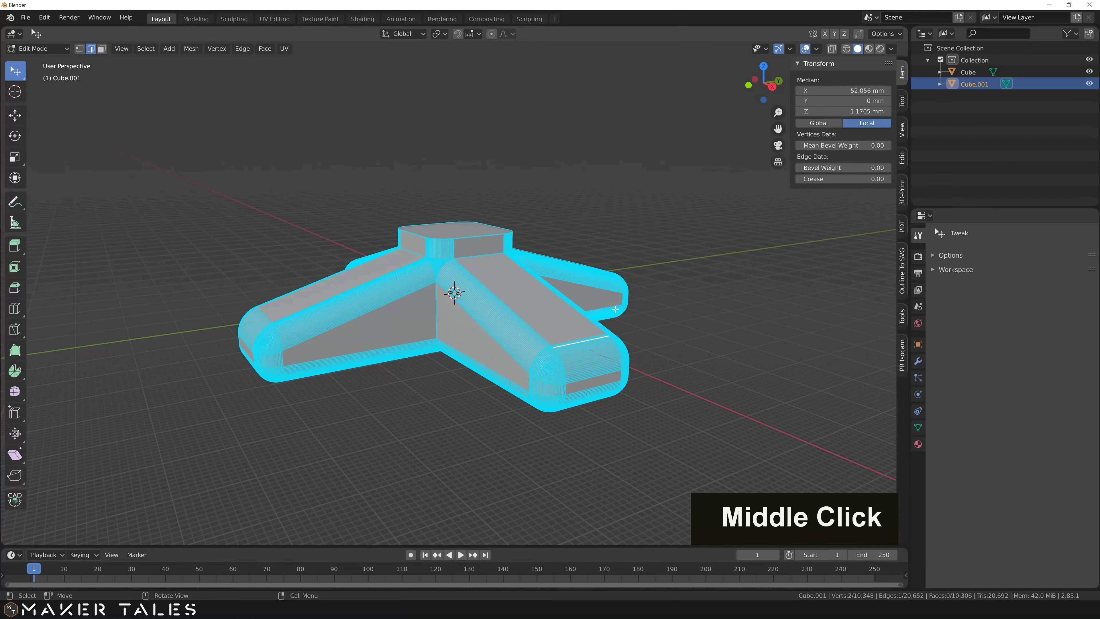
pyautogui.click(831, 48)
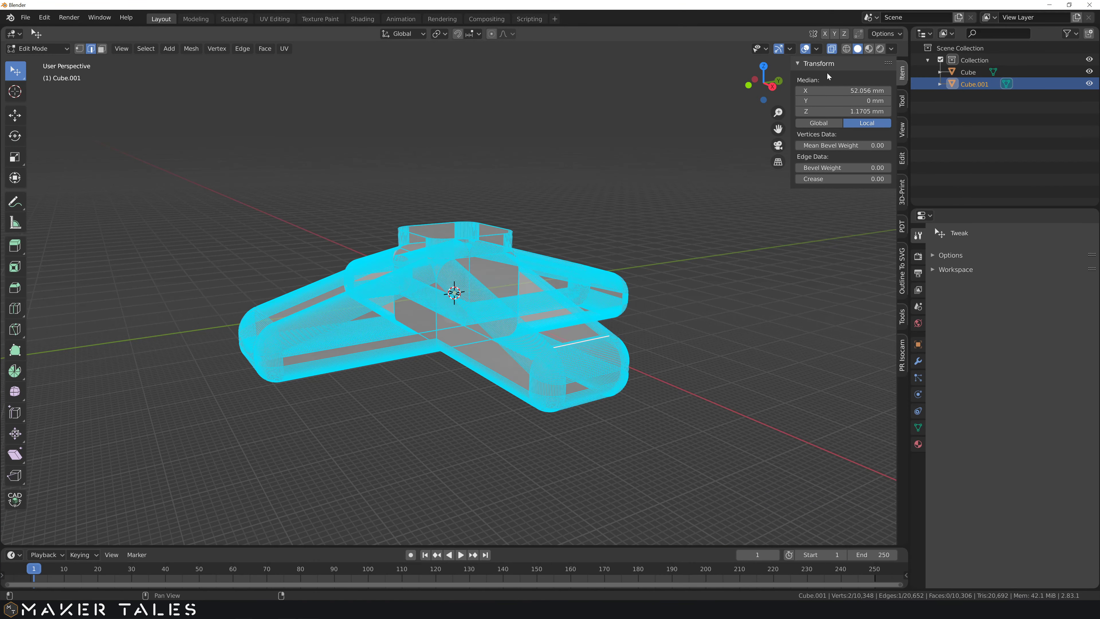
pyautogui.moveTo(562, 226); pyautogui.dragTo(566, 305, button='middle')
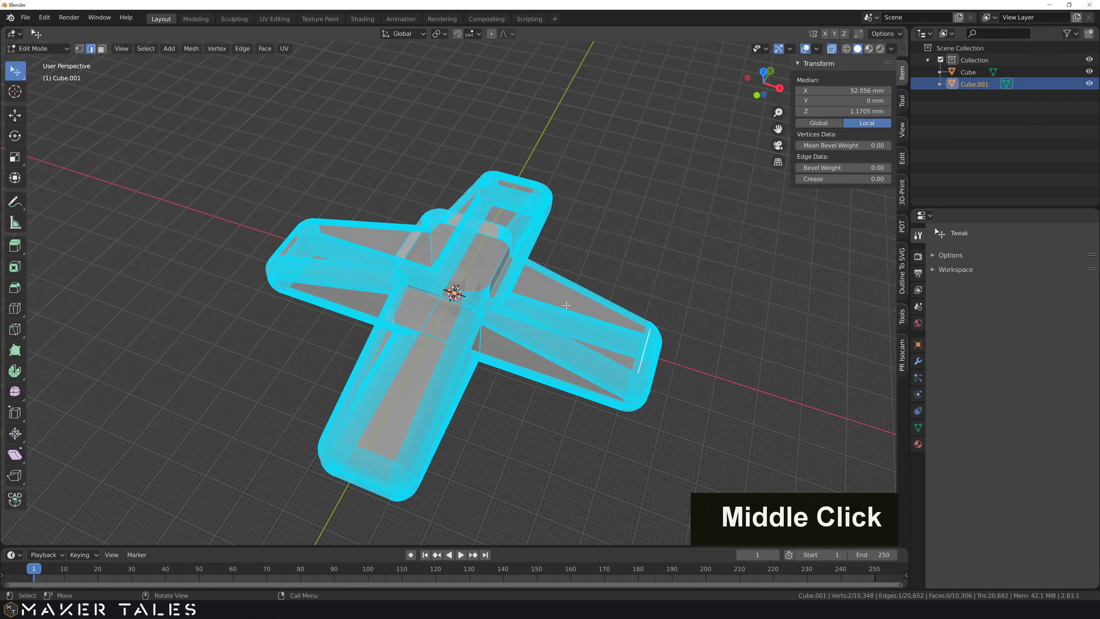
pyautogui.press('Tab')
pyautogui.click(449, 276)
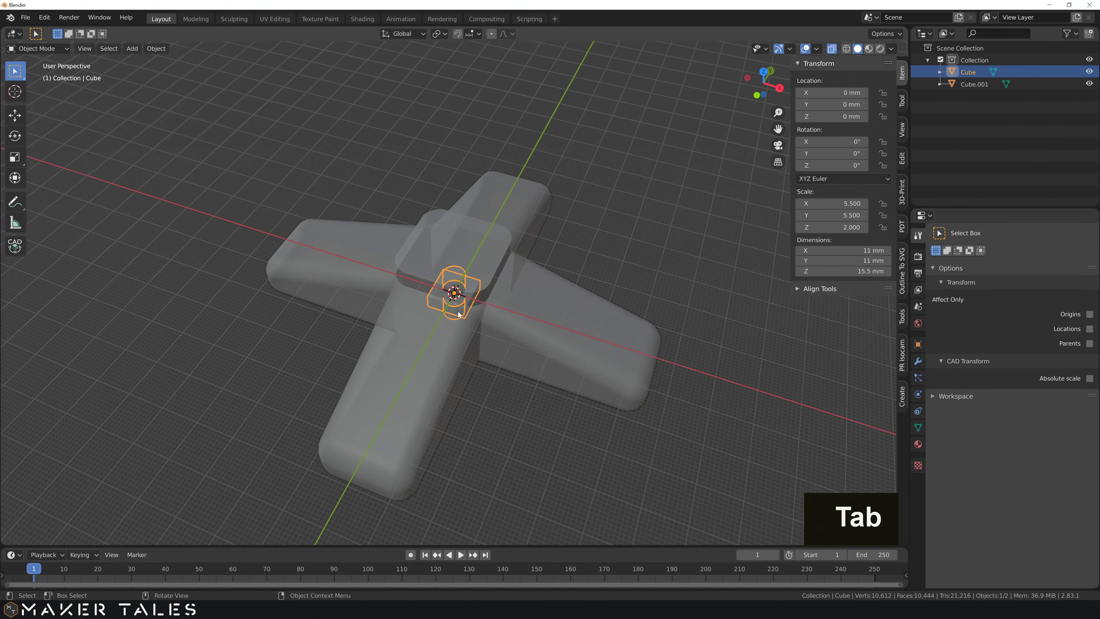
# Move the block-and-cylinder object up along Z by about 13.9 mm.
pyautogui.moveTo(459, 314); pyautogui.dragTo(452, 240, button='middle')
pyautogui.scroll(4, 450, 266)
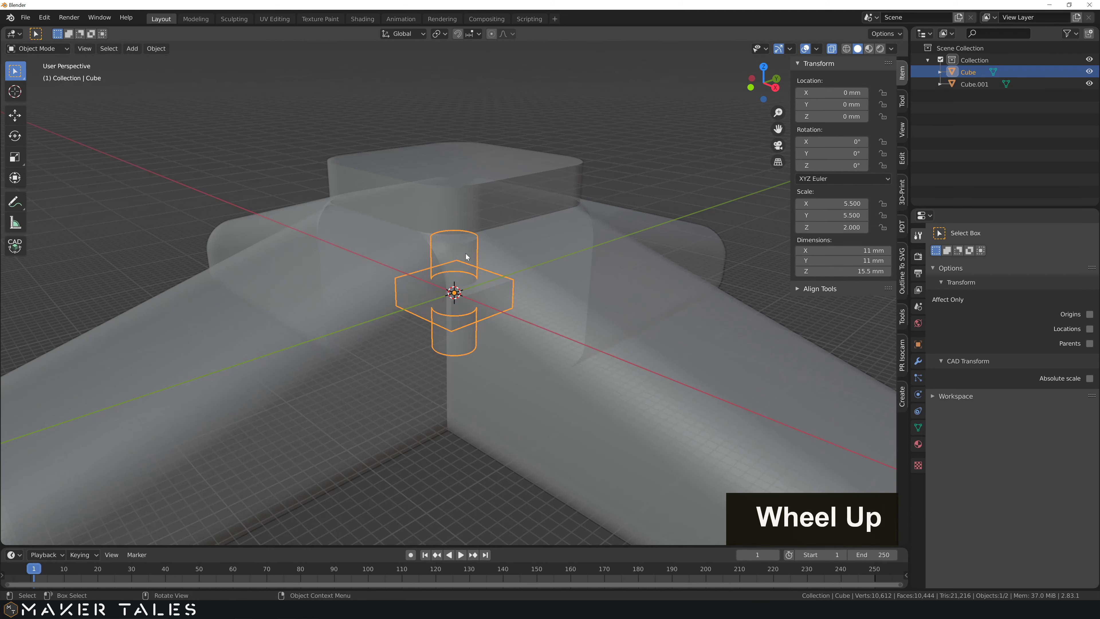
pyautogui.scroll(-4, 446, 291)
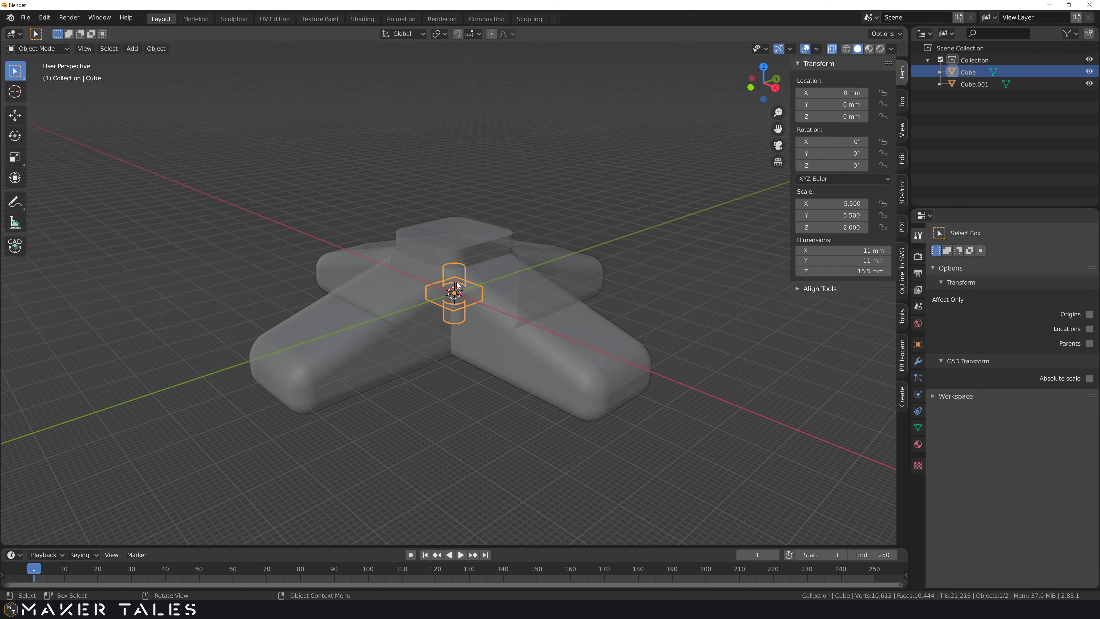
pyautogui.press('g')
pyautogui.press('z')
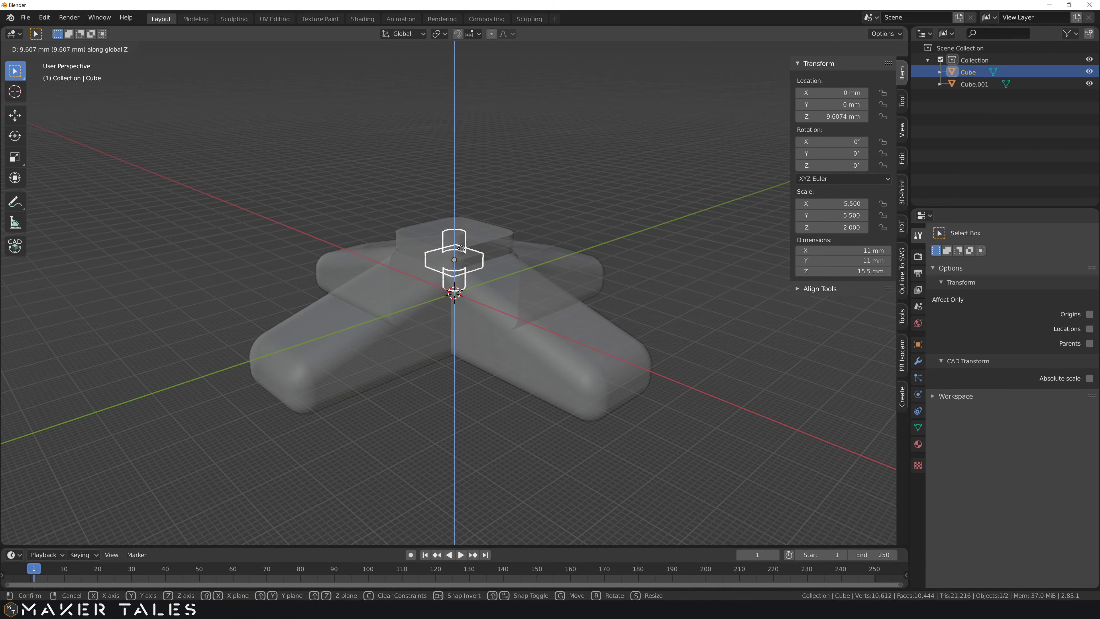
pyautogui.click(462, 234)
# Turn off X-ray and raise the block-and-cylinder object along Z by about another 6.3 mm.
pyautogui.moveTo(478, 255); pyautogui.dragTo(475, 332, button='middle')
pyautogui.scroll(3, 453, 221)
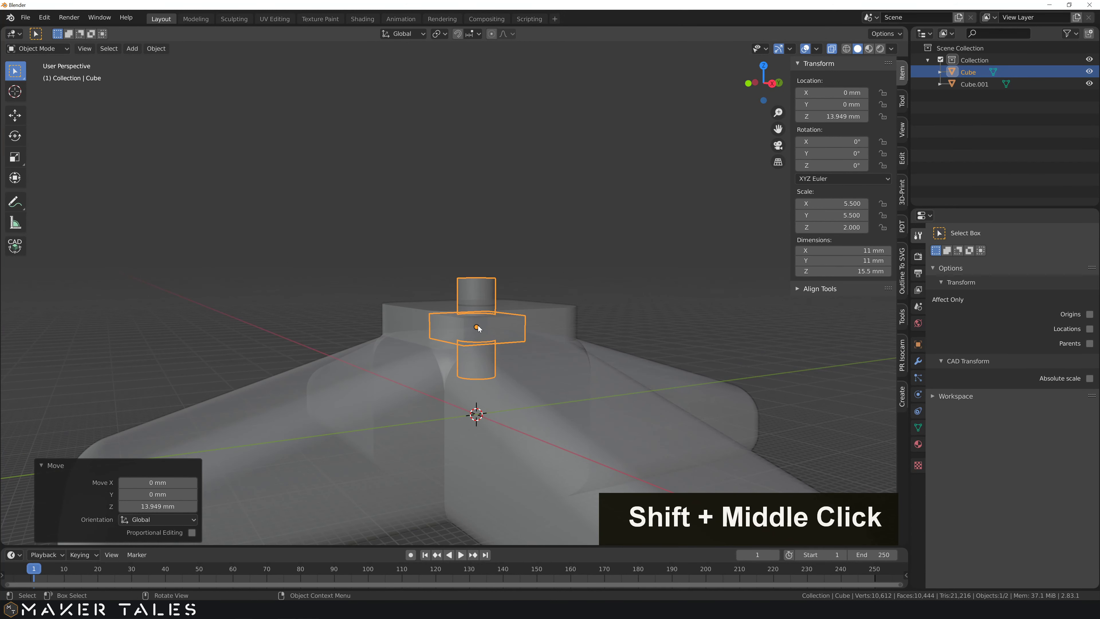
pyautogui.hotkey('alt', 'z')
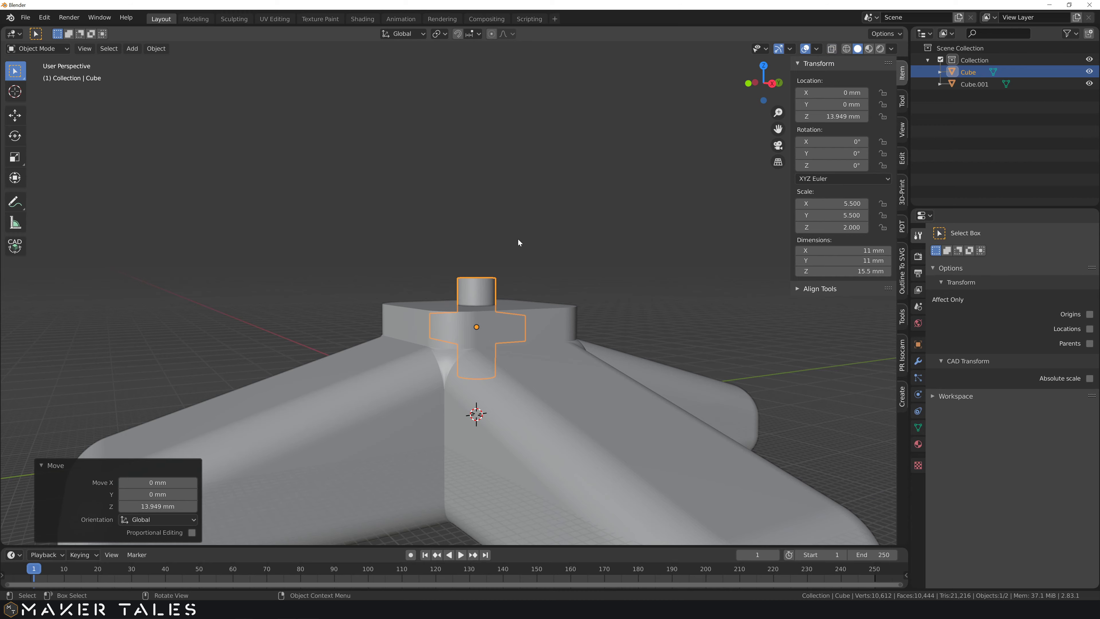
pyautogui.moveTo(519, 243); pyautogui.dragTo(504, 288, button='middle')
pyautogui.scroll(3, 491, 289)
pyautogui.scroll(2, 502, 299)
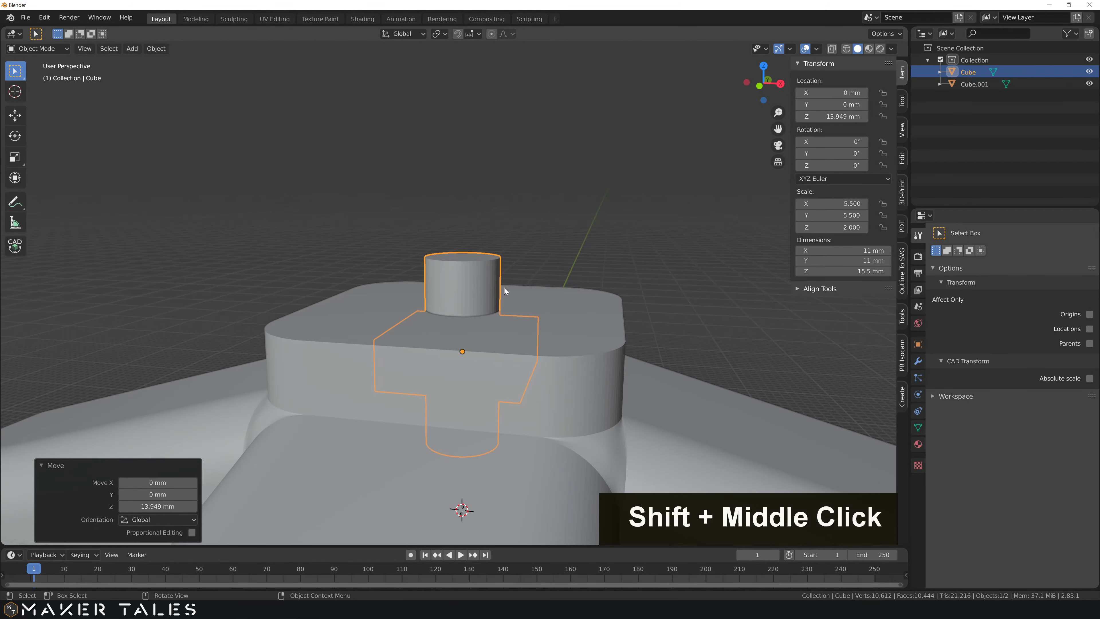
pyautogui.press('g')
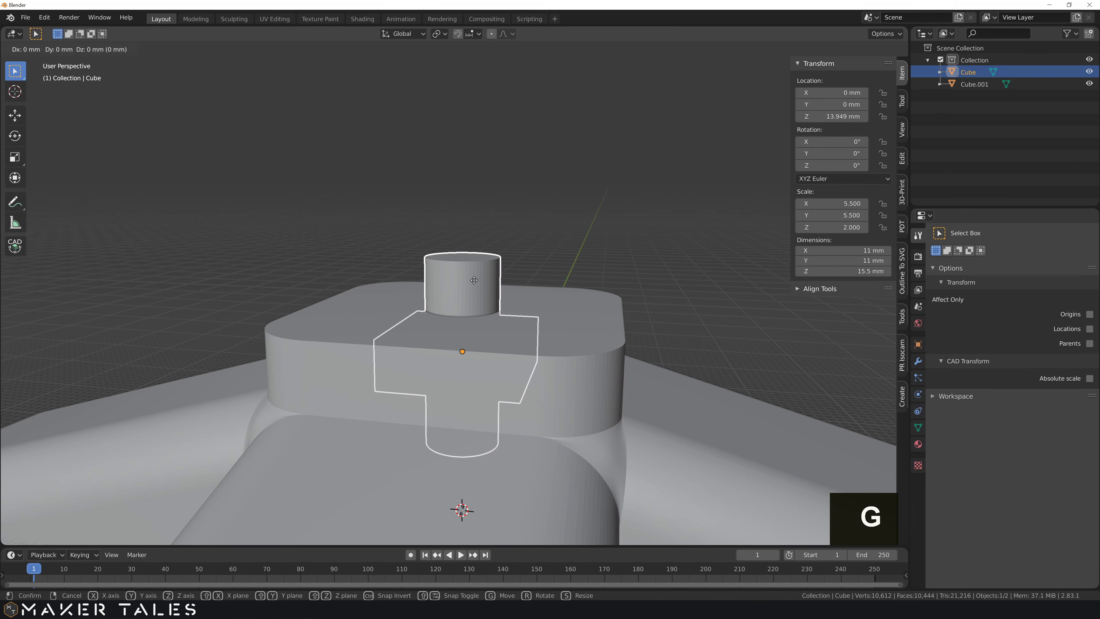
pyautogui.press('z')
pyautogui.click(590, 283)
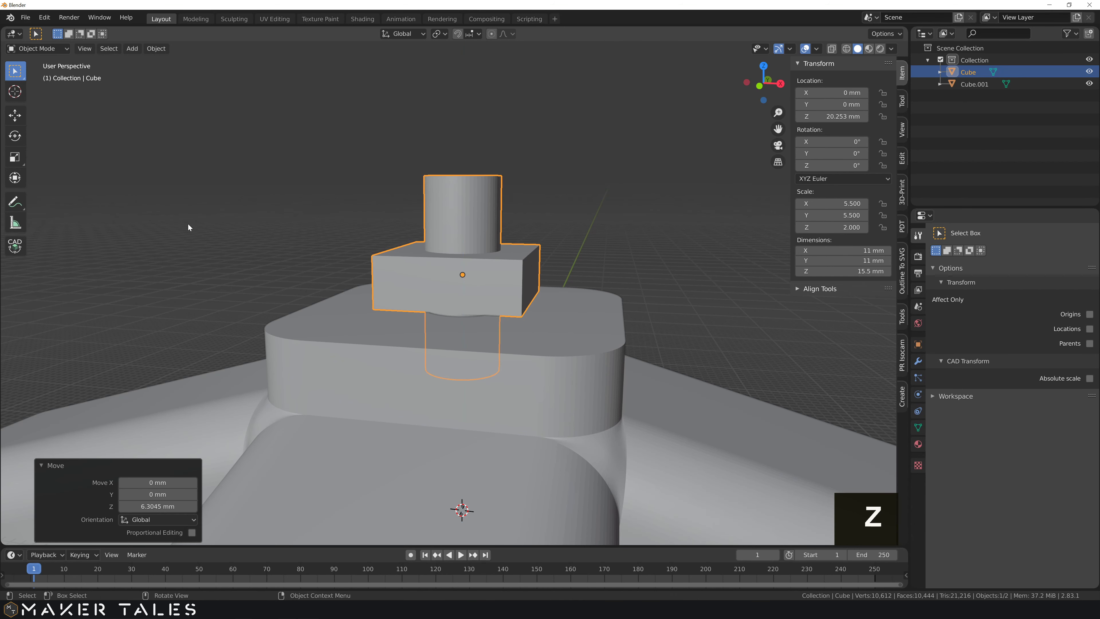
# Use CAD Transform to move the block-and-cylinder along Z, snapping the block's upper face to the cross body's top face.
pyautogui.click(14, 246)
pyautogui.moveTo(107, 260); pyautogui.dragTo(324, 317, button='middle')
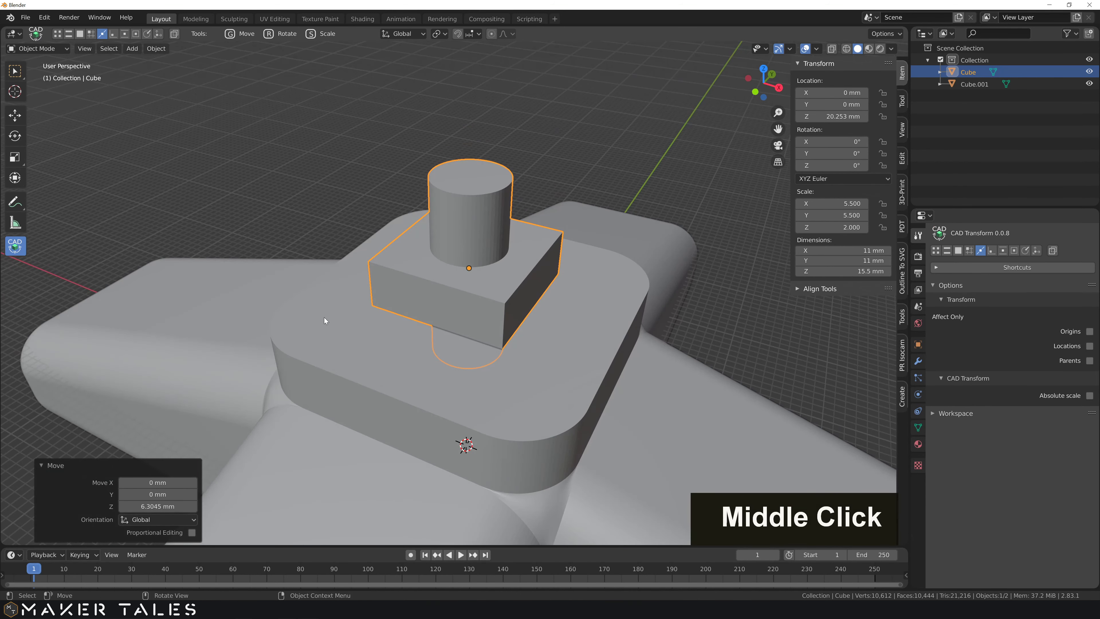
pyautogui.press('g')
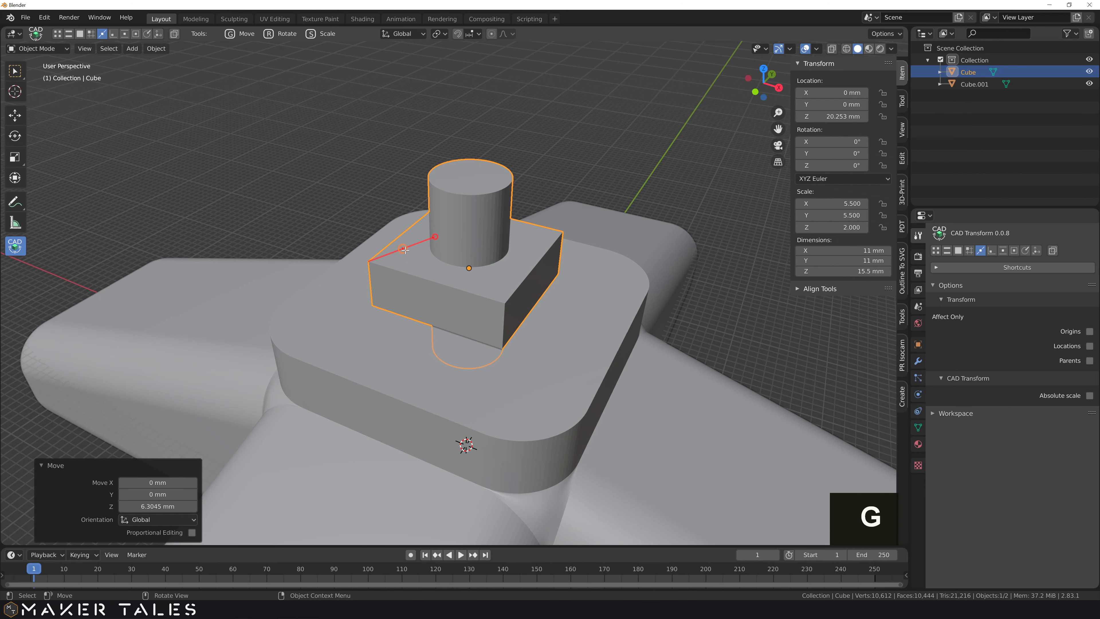
pyautogui.press('f')
pyautogui.press('space')
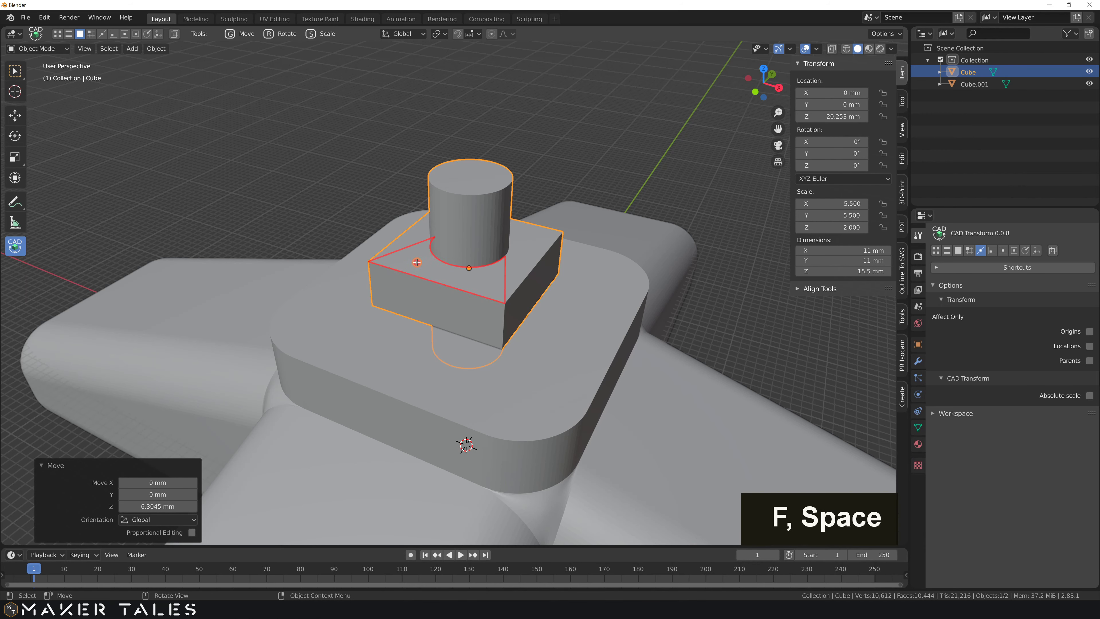
pyautogui.press('z')
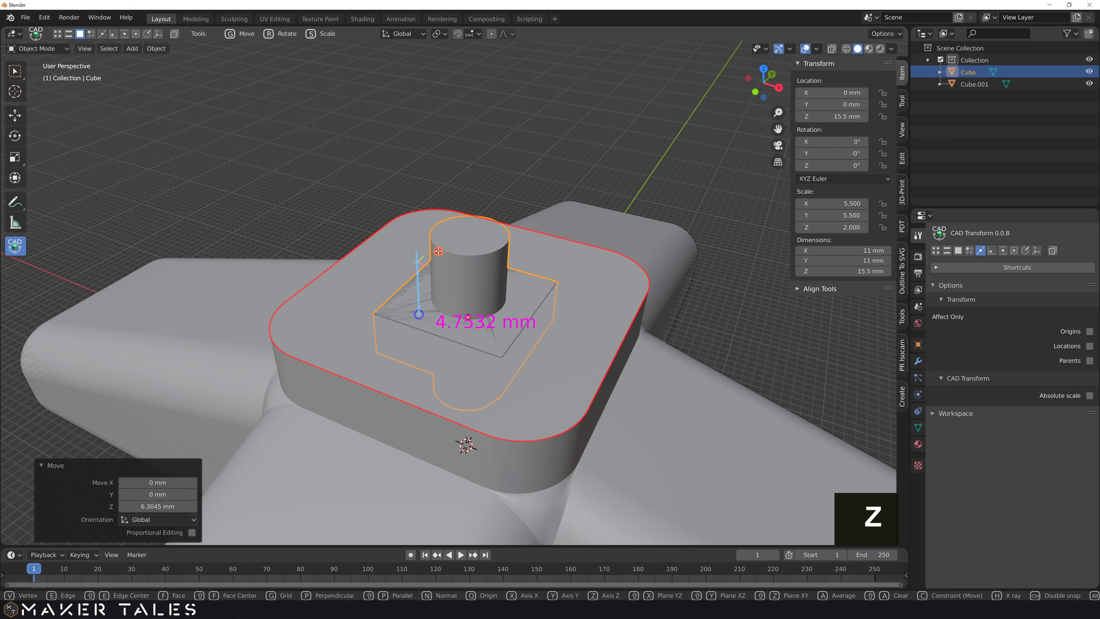
pyautogui.click(347, 291)
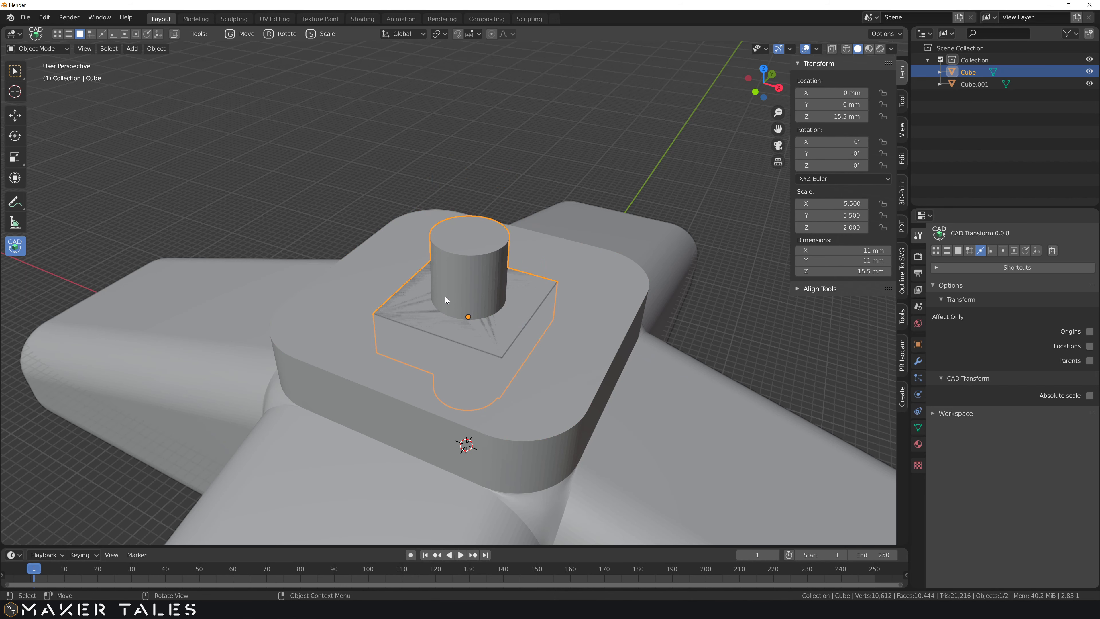
# Return to the Select Box tool and move the block-and-cylinder down 3 mm along Z.
pyautogui.press('w')
pyautogui.click(467, 271)
pyautogui.click(485, 262)
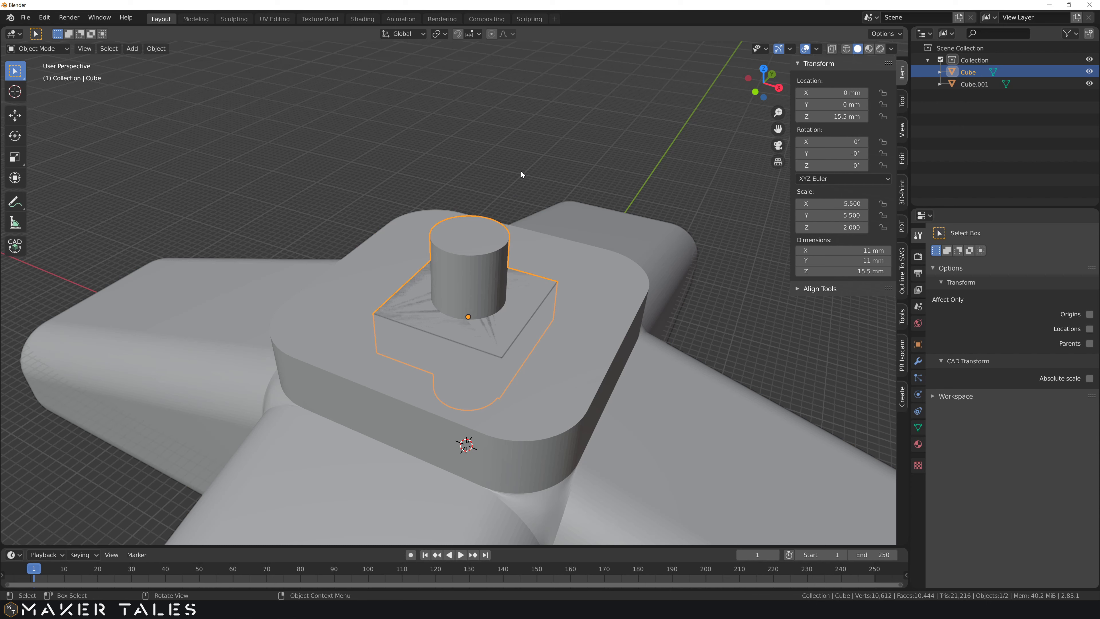
pyautogui.press('g')
pyautogui.press('z')
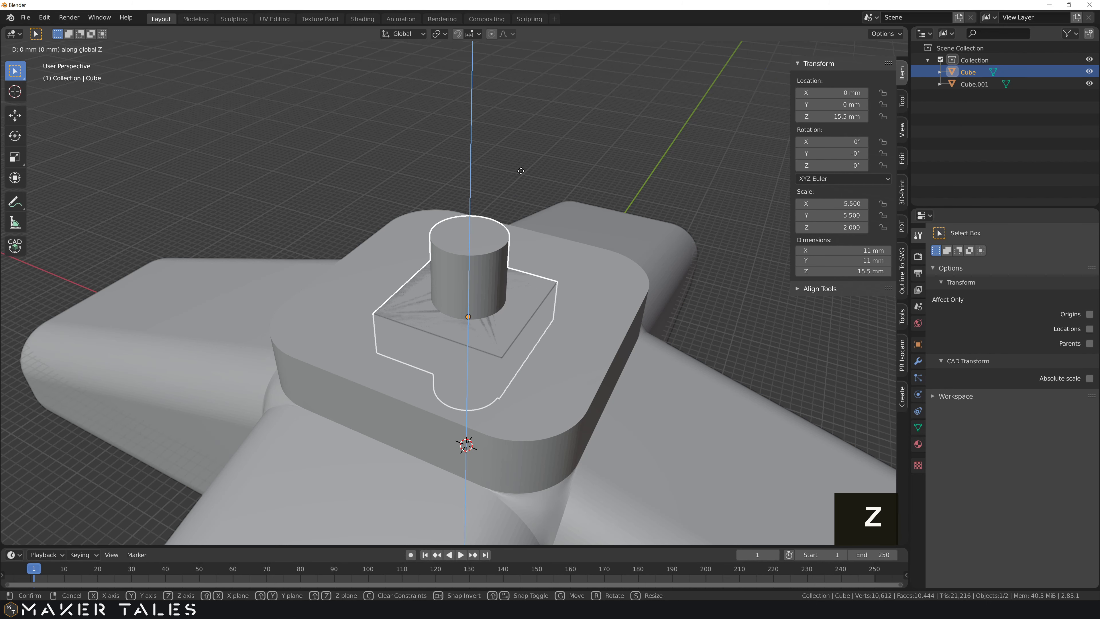
pyautogui.write('-3')
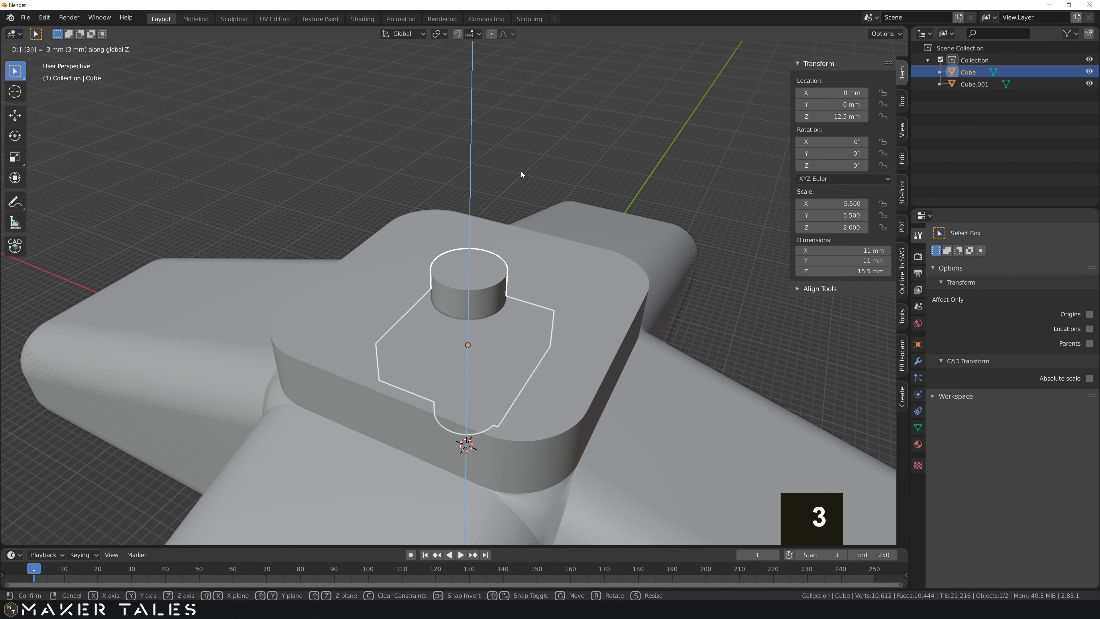
pyautogui.press('Return')
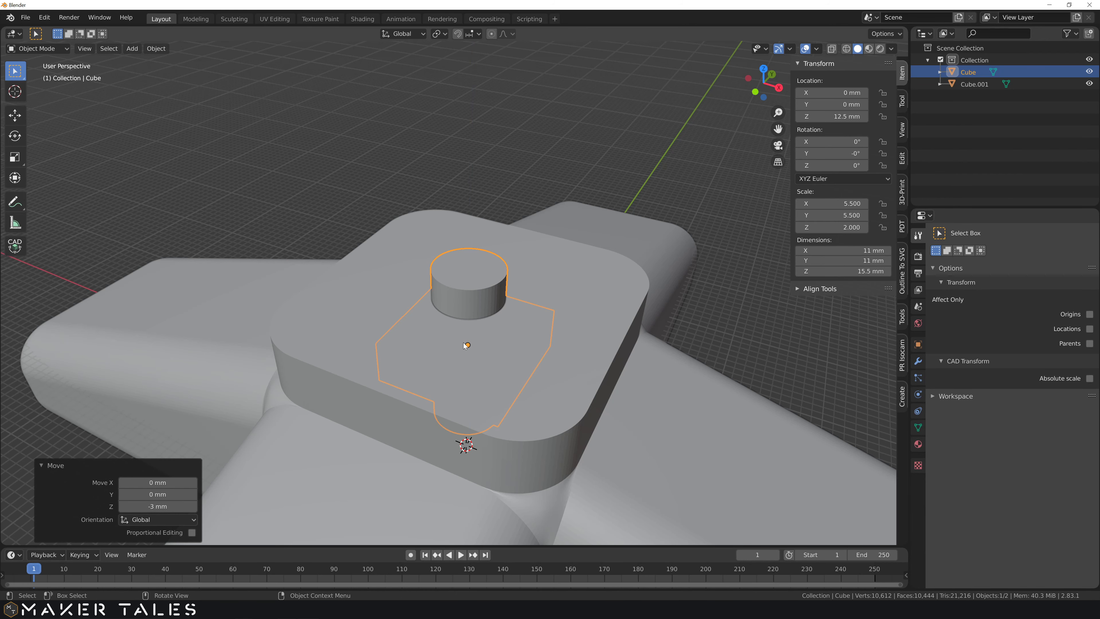
# Put the block-and-cylinder object into Edit Mode and isolate it in local view.
pyautogui.moveTo(464, 342); pyautogui.dragTo(451, 221, button='middle')
pyautogui.scroll(-5, 451, 221)
pyautogui.moveTo(463, 358); pyautogui.dragTo(436, 374, button='middle')
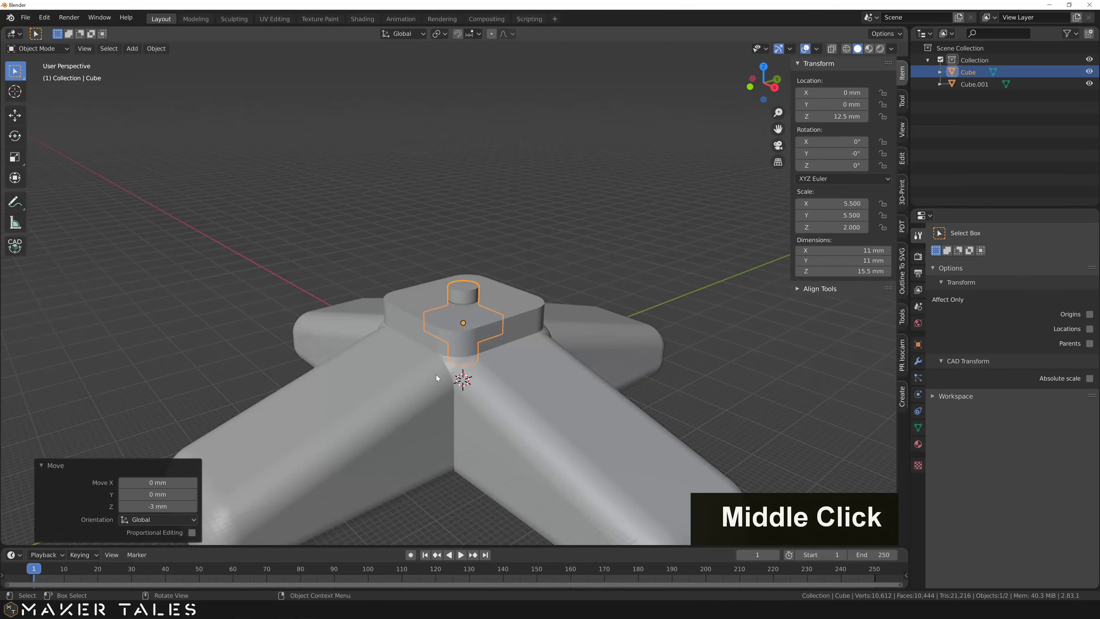
pyautogui.click(466, 297)
pyautogui.press('Tab')
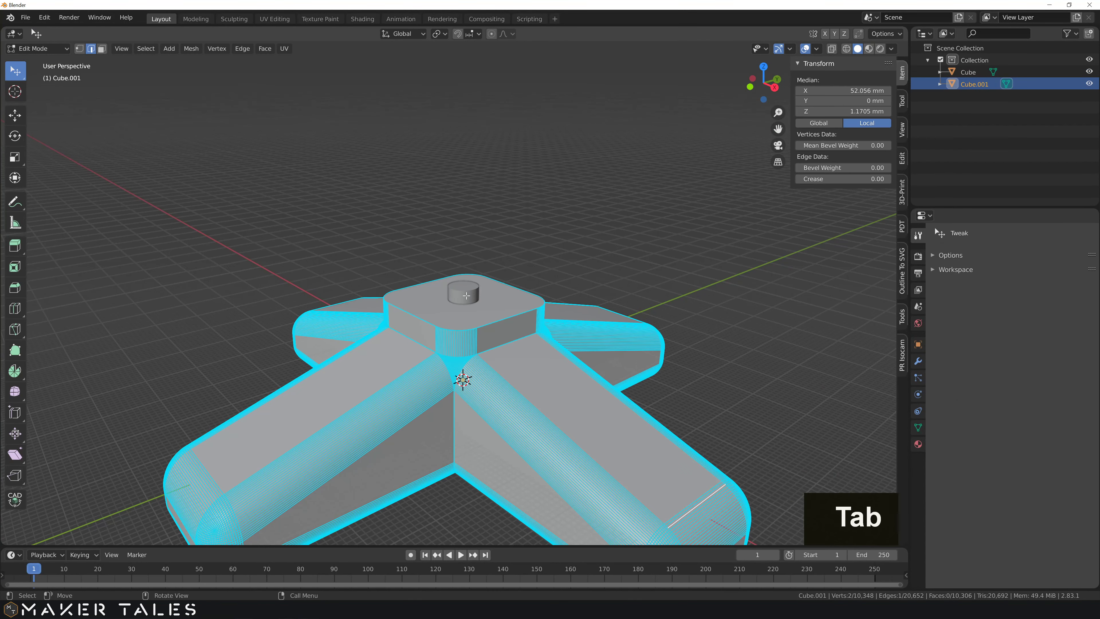
pyautogui.press('Tab')
pyautogui.click(466, 296)
pyautogui.press('Tab')
pyautogui.moveTo(466, 295); pyautogui.dragTo(471, 297, button='middle')
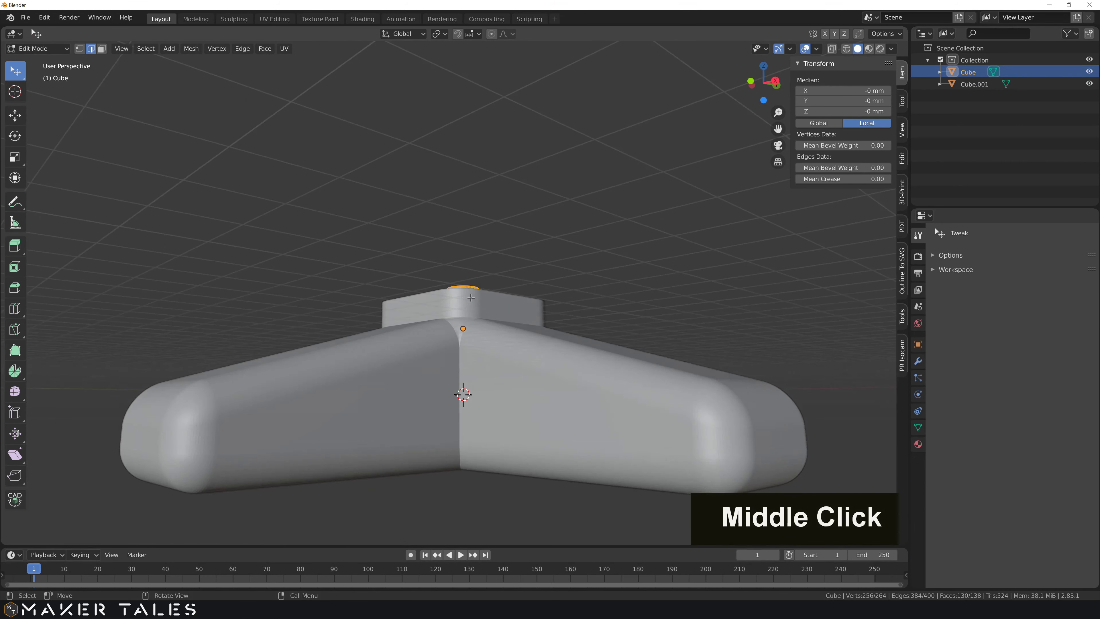
pyautogui.press('/')
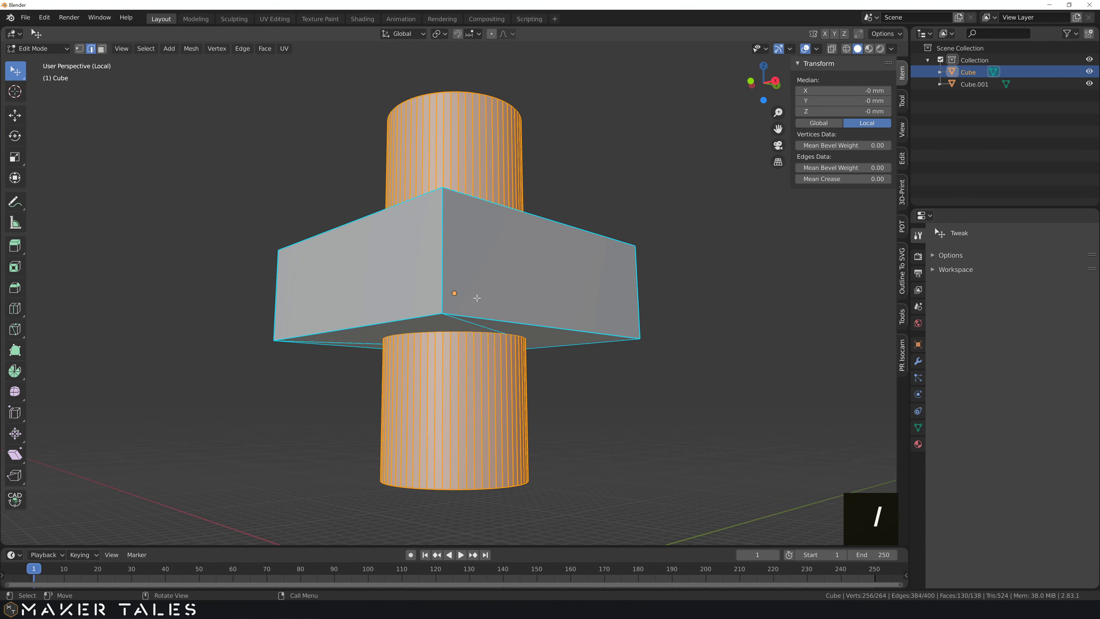
# Extend the lower cylinder by moving its bottom face down about 9 mm along Z, and return to Object Mode outside local view.
pyautogui.moveTo(504, 386); pyautogui.dragTo(503, 337, button='middle')
pyautogui.scroll(-1, 503, 337)
pyautogui.scroll(-4, 502, 337)
pyautogui.click(459, 359)
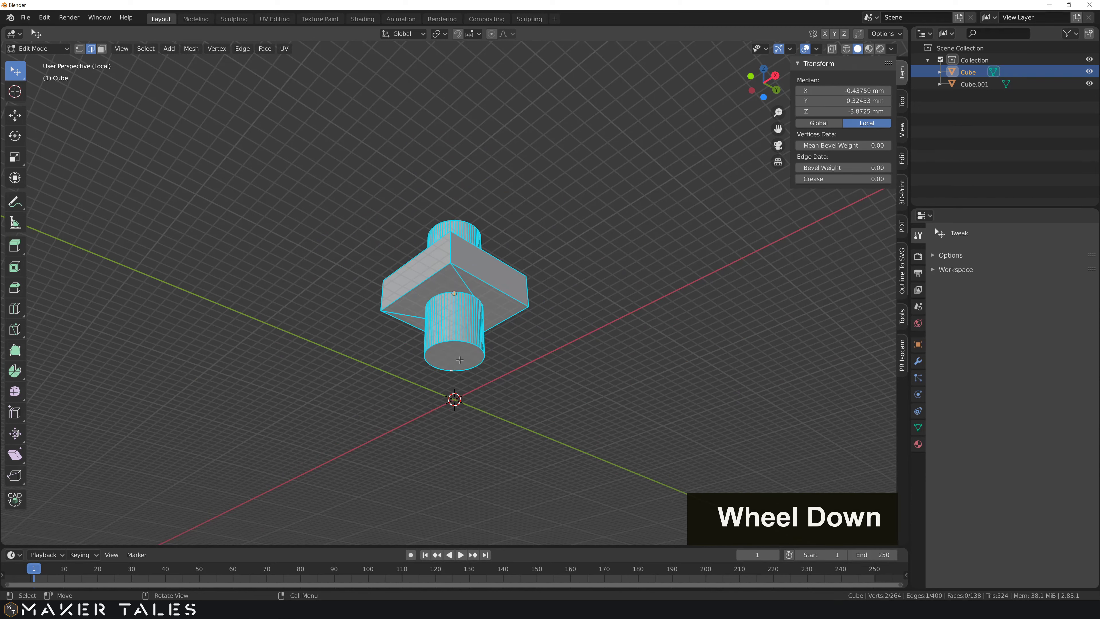
pyautogui.press('3')
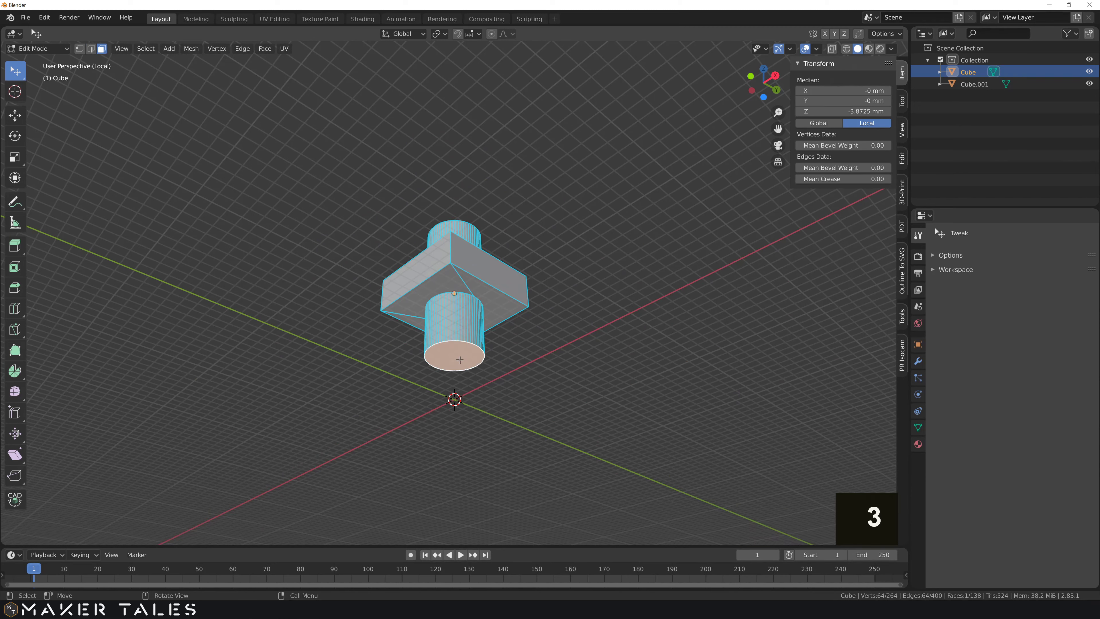
pyautogui.press('g')
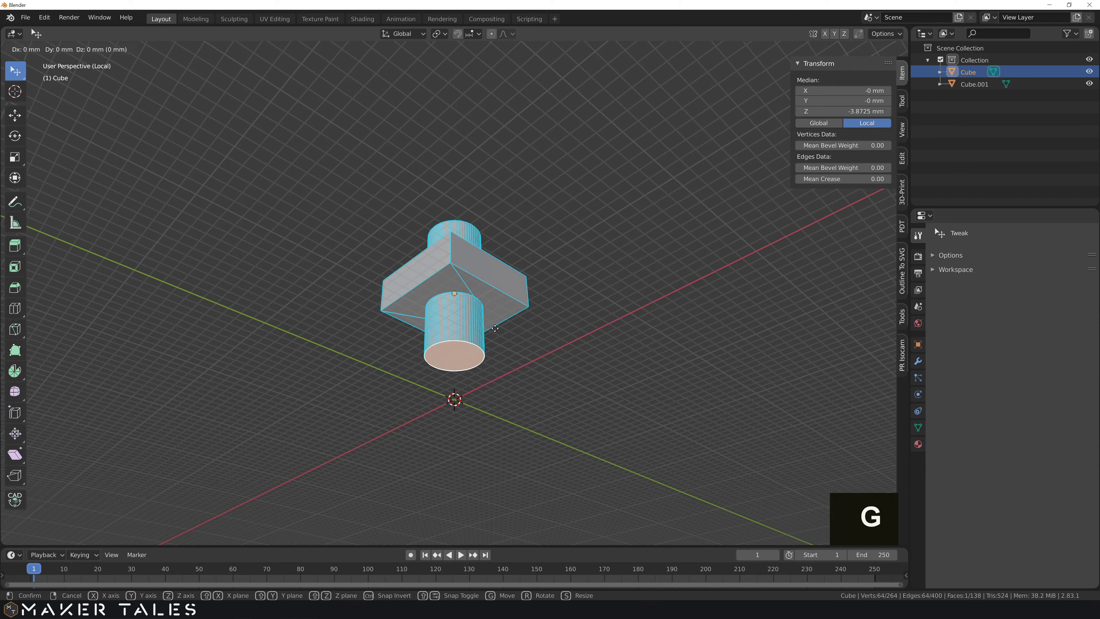
pyautogui.press('z')
pyautogui.click(494, 411)
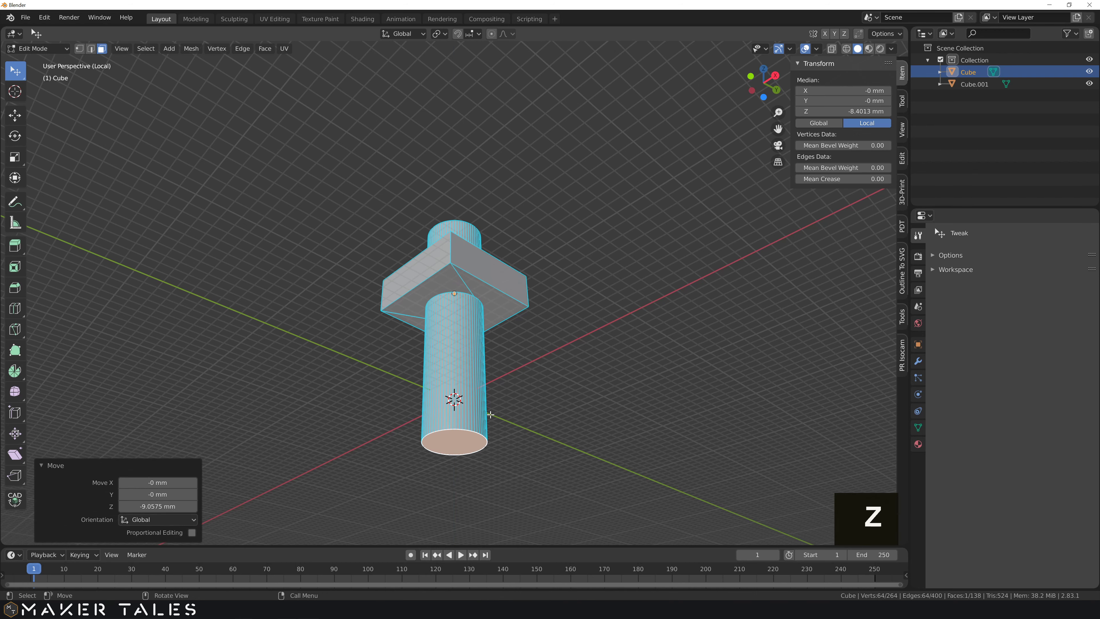
pyautogui.press('KP_Divide')
pyautogui.scroll(-5, 700, 248)
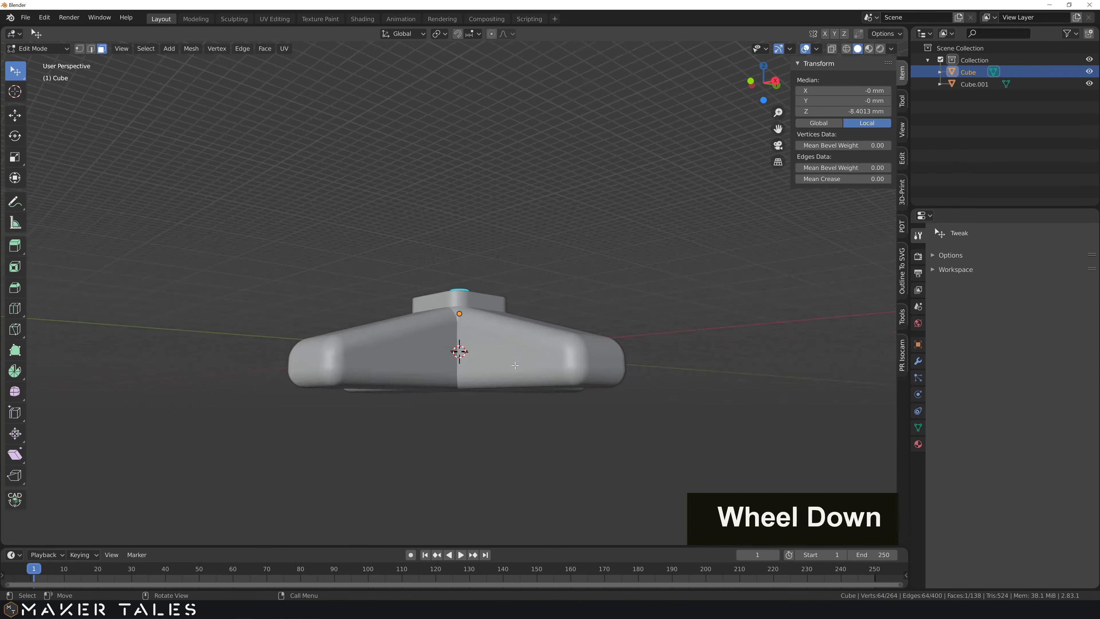
pyautogui.moveTo(503, 381); pyautogui.dragTo(547, 345, button='middle')
pyautogui.press('Tab')
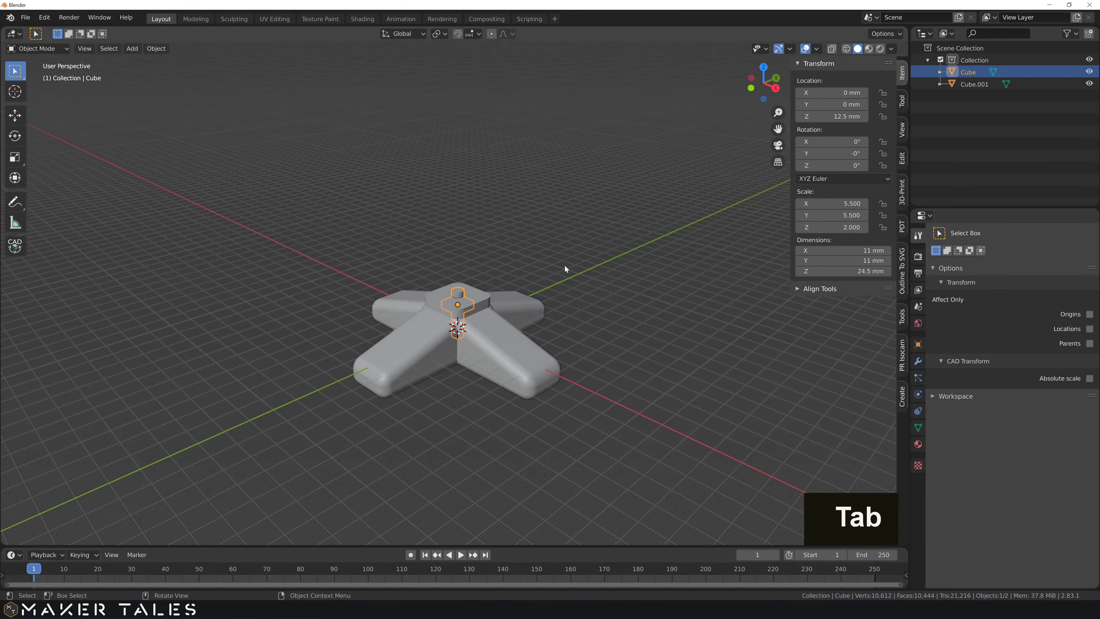
# Try to subtract the block-and-cylinder from the cross body with a Boolean difference.
pyautogui.scroll(3, 527, 275)
pyautogui.moveTo(524, 278); pyautogui.dragTo(461, 297, button='middle')
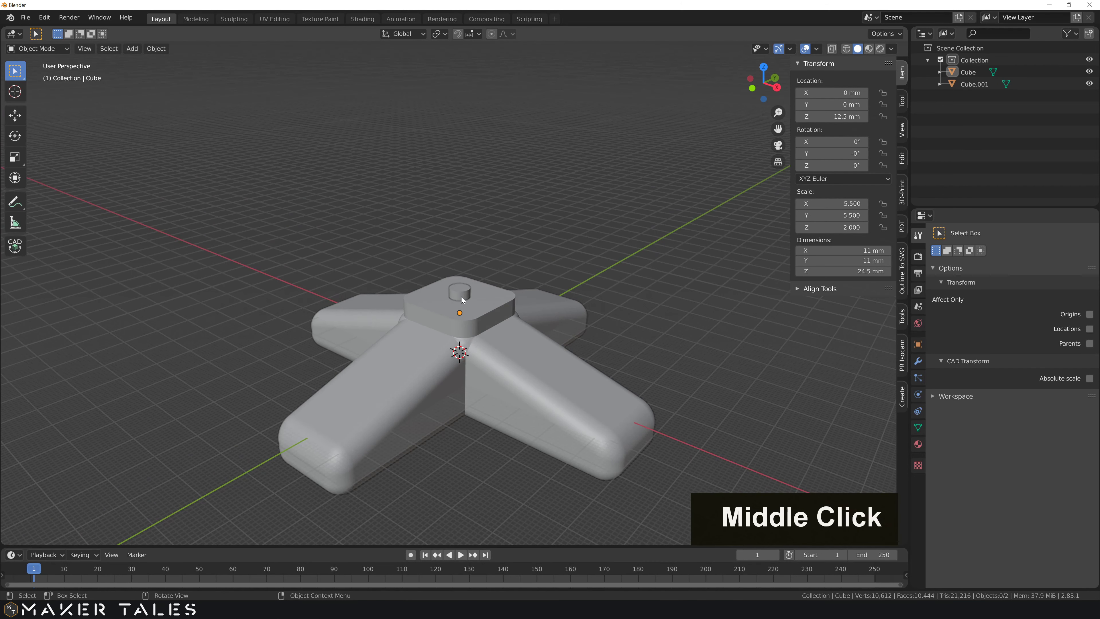
pyautogui.click(462, 297)
pyautogui.keyDown('shift'); pyautogui.click(490, 300); pyautogui.keyUp('shift')
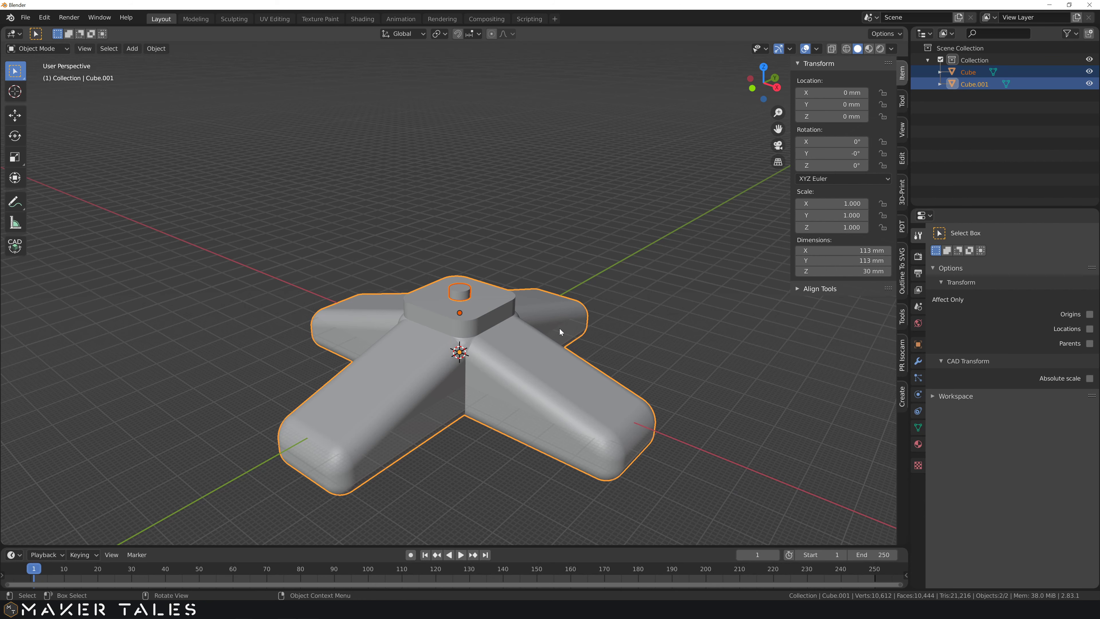
pyautogui.hotkey('shift', '-')
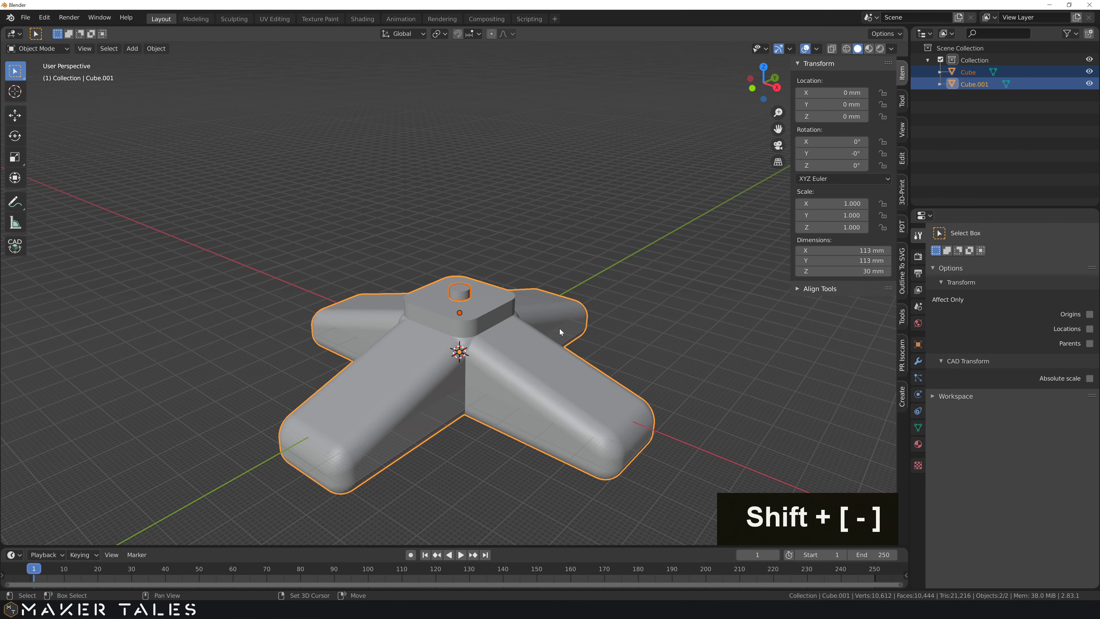
pyautogui.keyDown('shift'); pyautogui.click(461, 291); pyautogui.keyUp('shift')
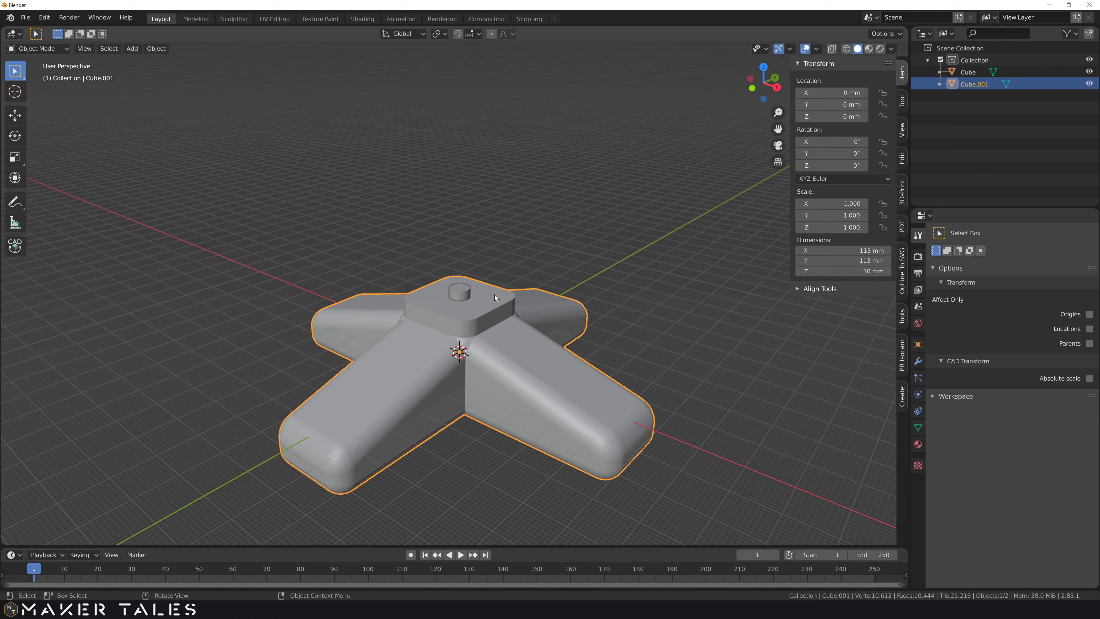
pyautogui.hotkey('ctrl', '-')
pyautogui.keyDown('ctrl'); pyautogui.click(526, 219); pyautogui.keyUp('ctrl')
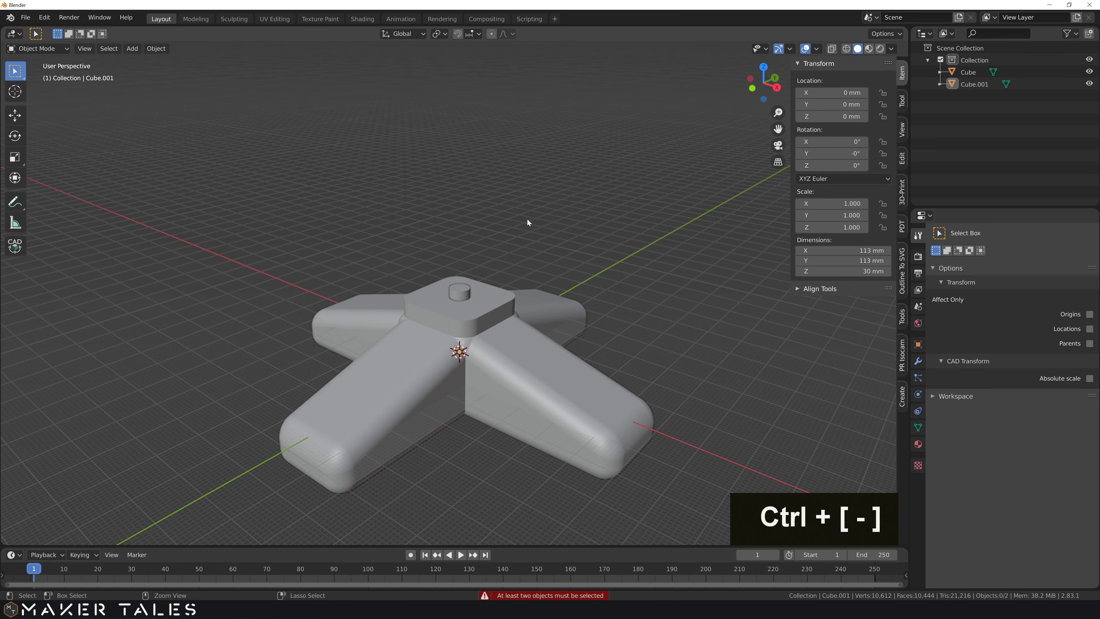
# Select the block-and-cylinder, add the cross body as the active object, and subtract the former with a brush Boolean difference.
pyautogui.click(456, 290)
pyautogui.keyDown('shift'); pyautogui.click(491, 291); pyautogui.keyUp('shift')
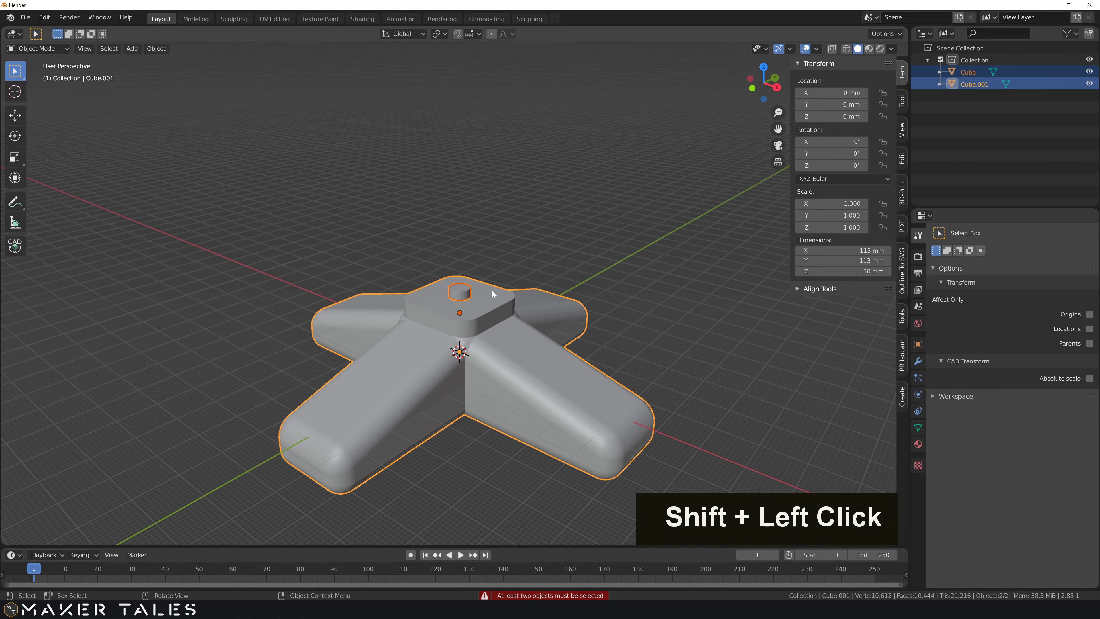
pyautogui.hotkey('ctrl', '-')
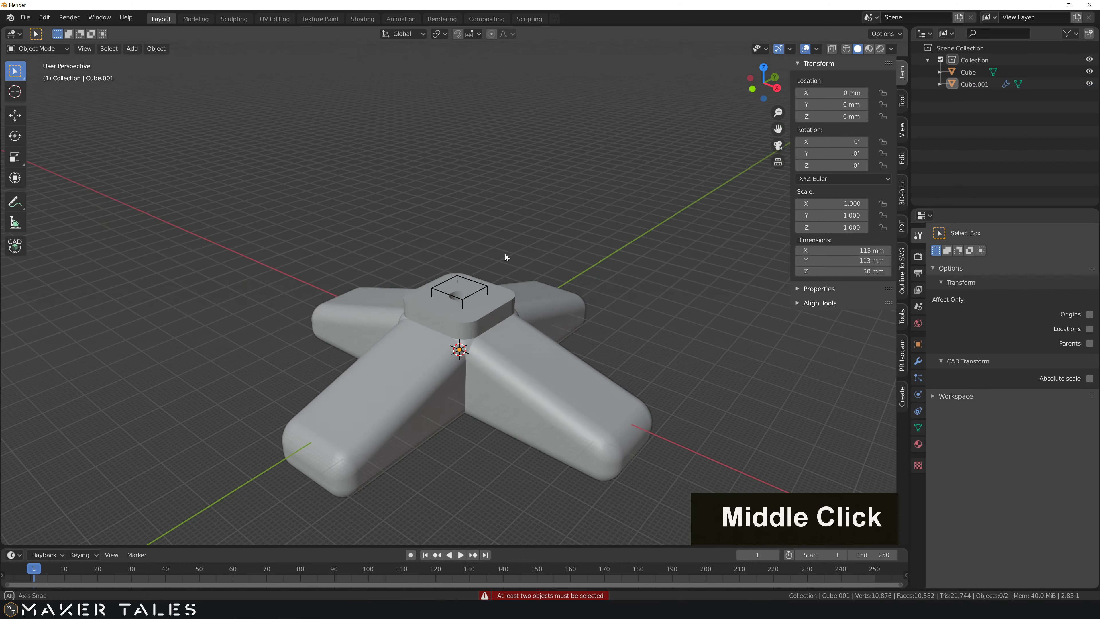
# Examine the cut opening in the cross body's top face from several angles.
pyautogui.moveTo(505, 253); pyautogui.dragTo(501, 344, button='middle')
pyautogui.scroll(5, 456, 286)
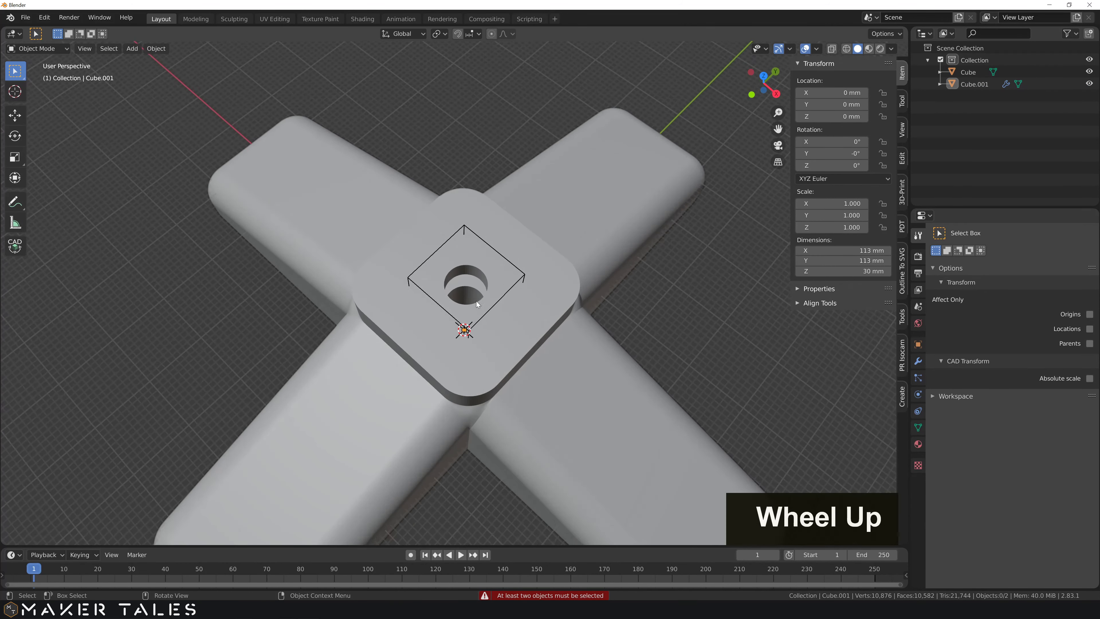
pyautogui.scroll(2, 478, 303)
pyautogui.moveTo(477, 273); pyautogui.dragTo(616, 261, button='middle')
pyautogui.scroll(-1, 442, 291)
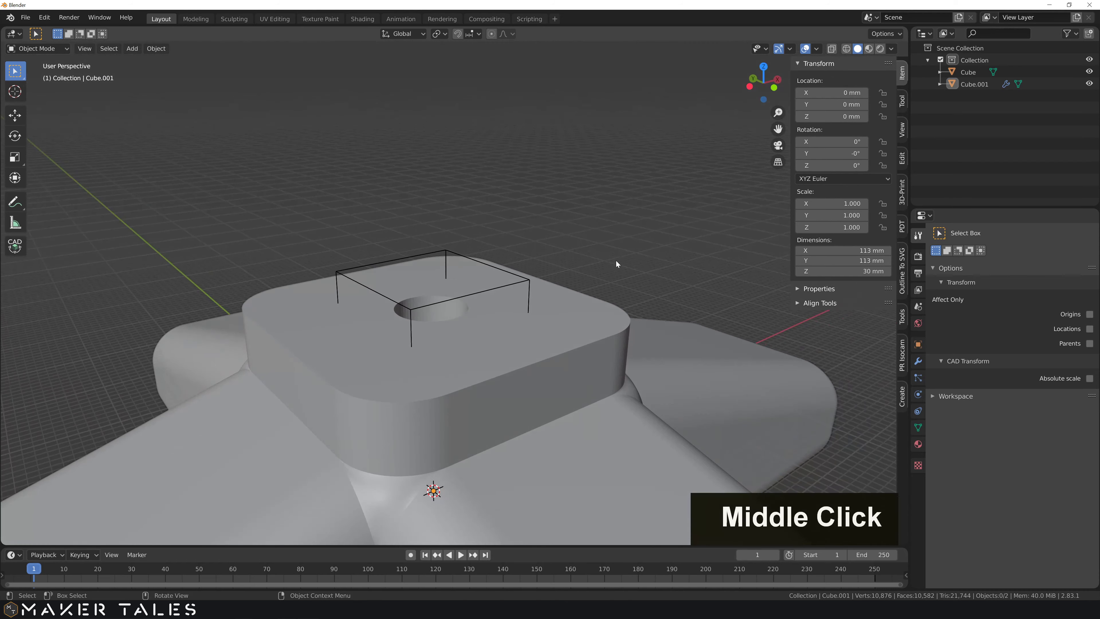
pyautogui.scroll(-5, 577, 310)
pyautogui.scroll(-1, 565, 365)
pyautogui.moveTo(565, 365); pyautogui.dragTo(564, 370, button='middle')
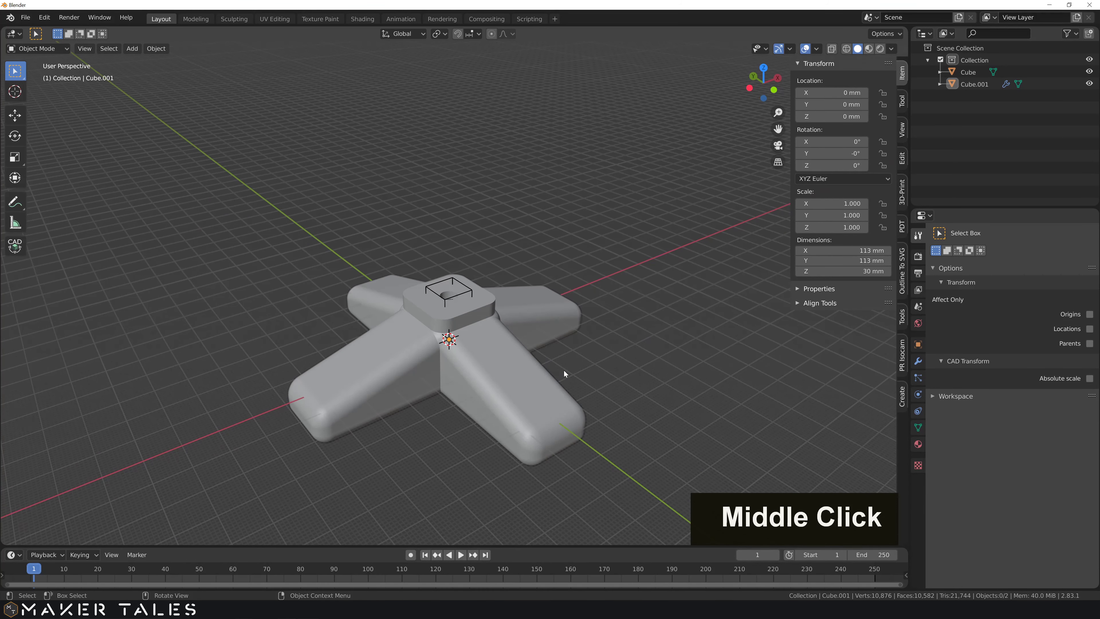
# Run all 3D-print checks on the cross body and examine its underside.
pyautogui.click(486, 408)
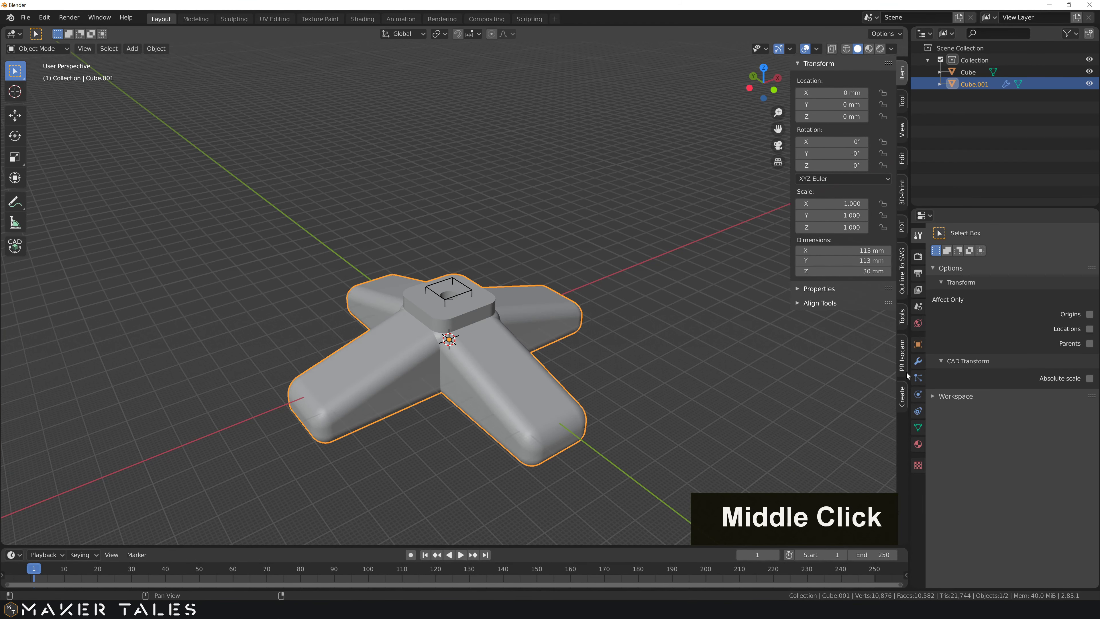
pyautogui.click(902, 193)
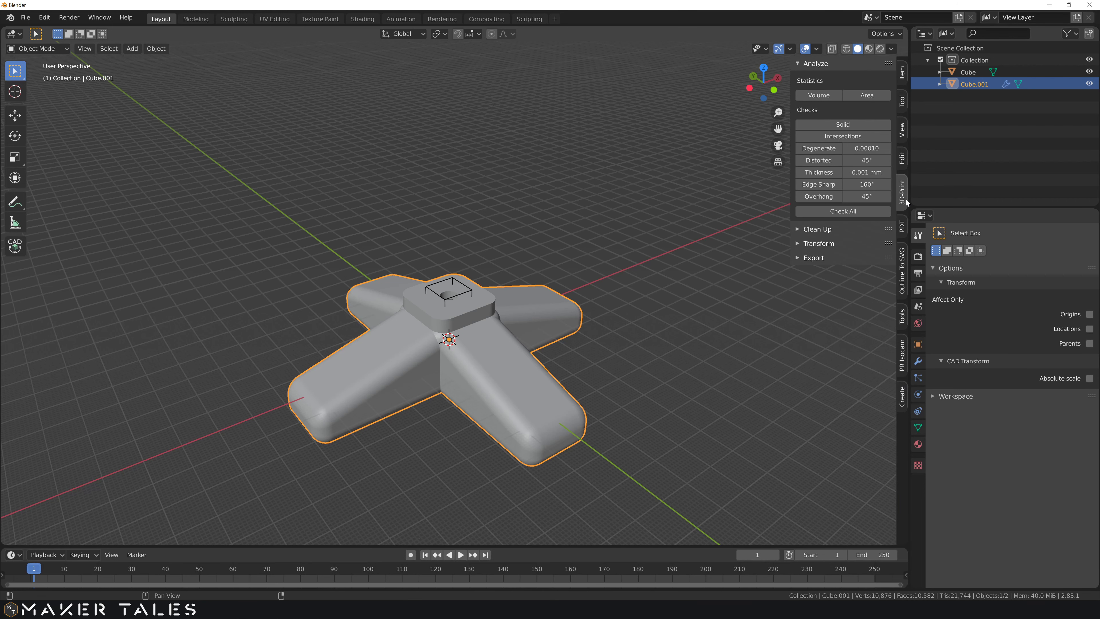
pyautogui.click(830, 211)
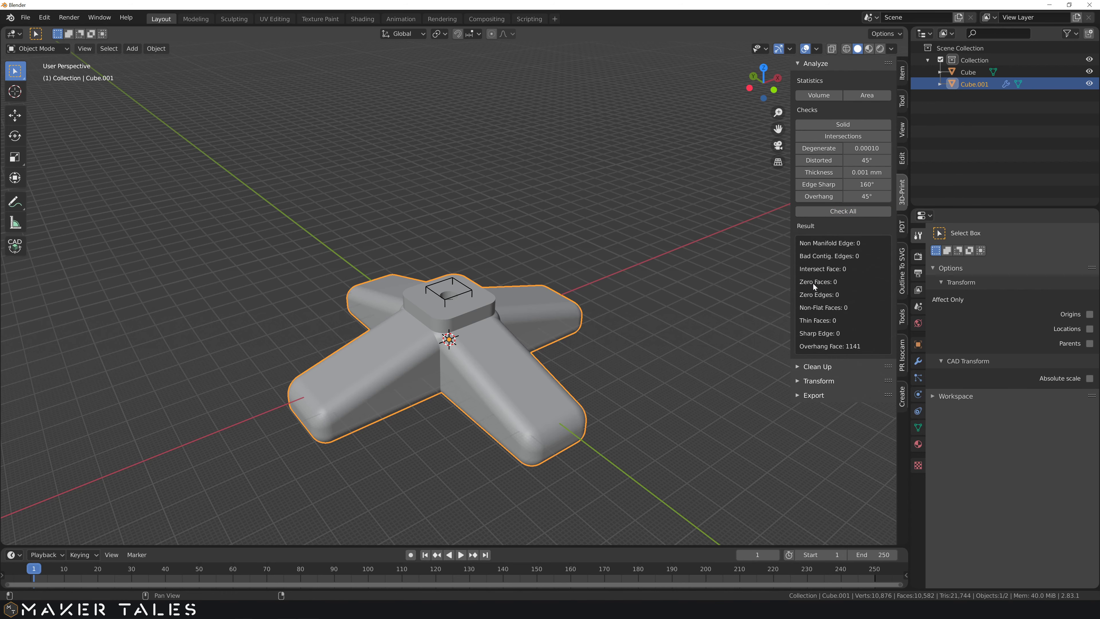
pyautogui.moveTo(663, 345); pyautogui.dragTo(573, 203, button='middle')
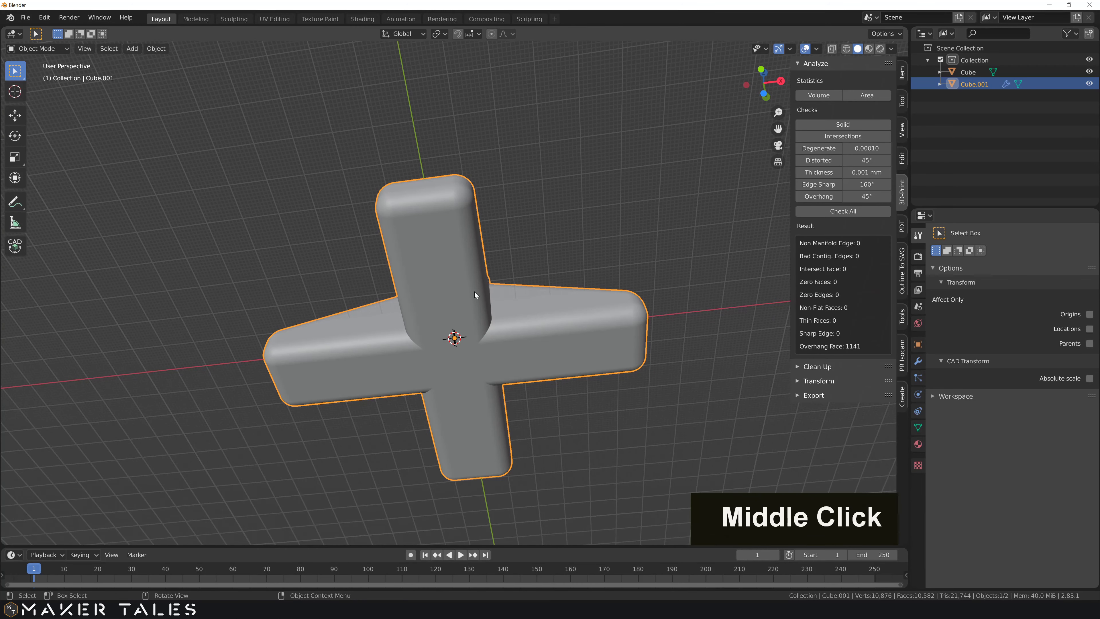
pyautogui.moveTo(484, 335); pyautogui.dragTo(461, 438, button='middle')
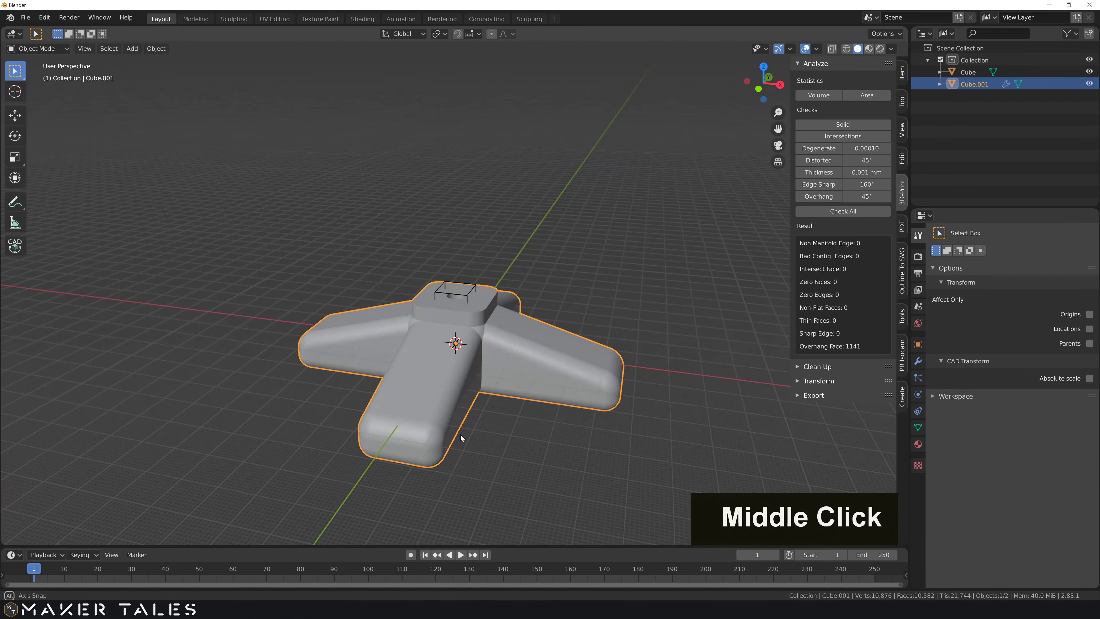
# Export the cross body as an STL file to the Desktop folder with the 3D-print tools.
pyautogui.click(805, 394)
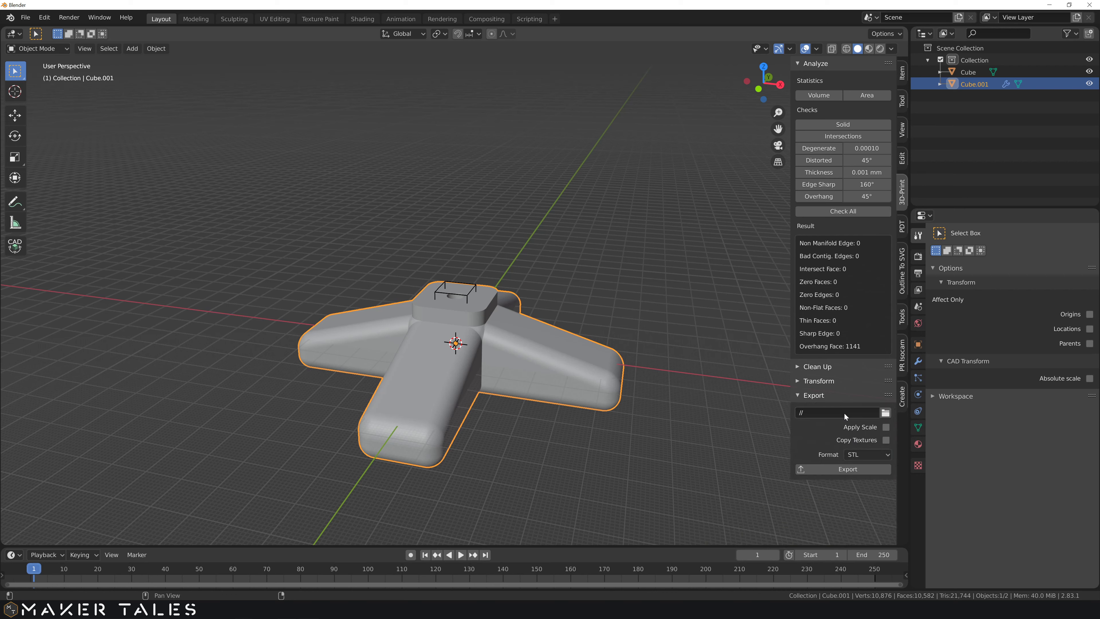
pyautogui.click(885, 413)
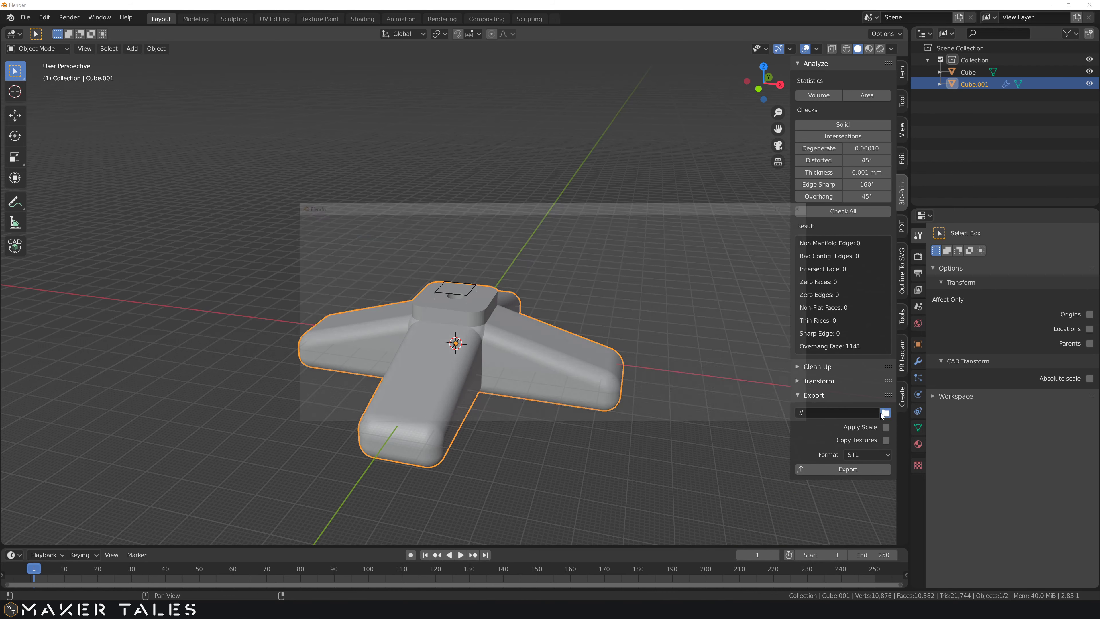
pyautogui.click(322, 404)
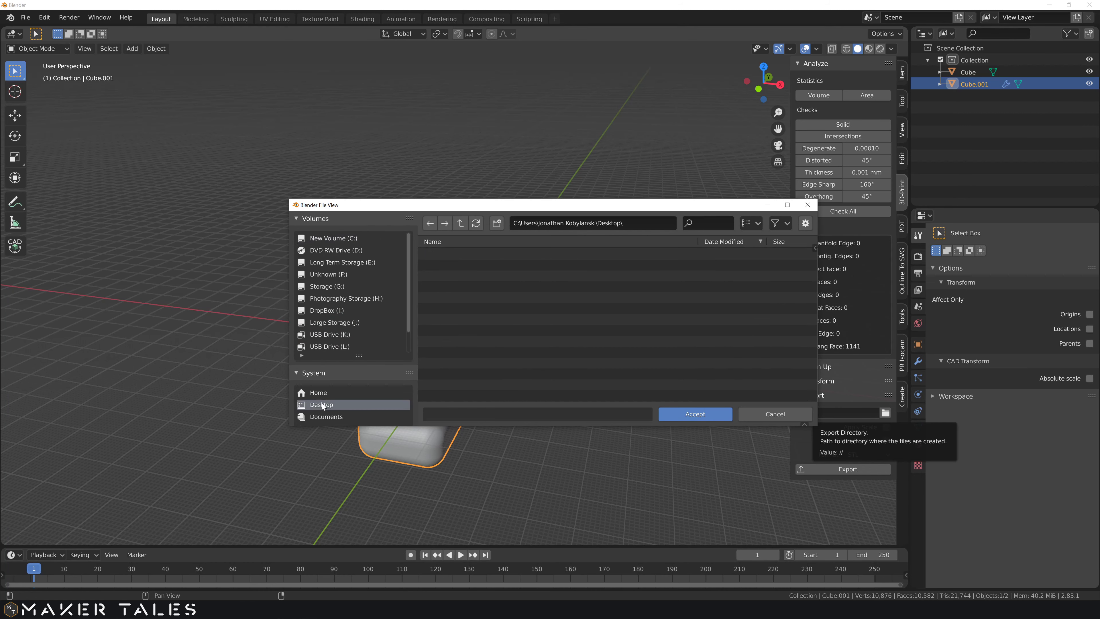
pyautogui.click(691, 415)
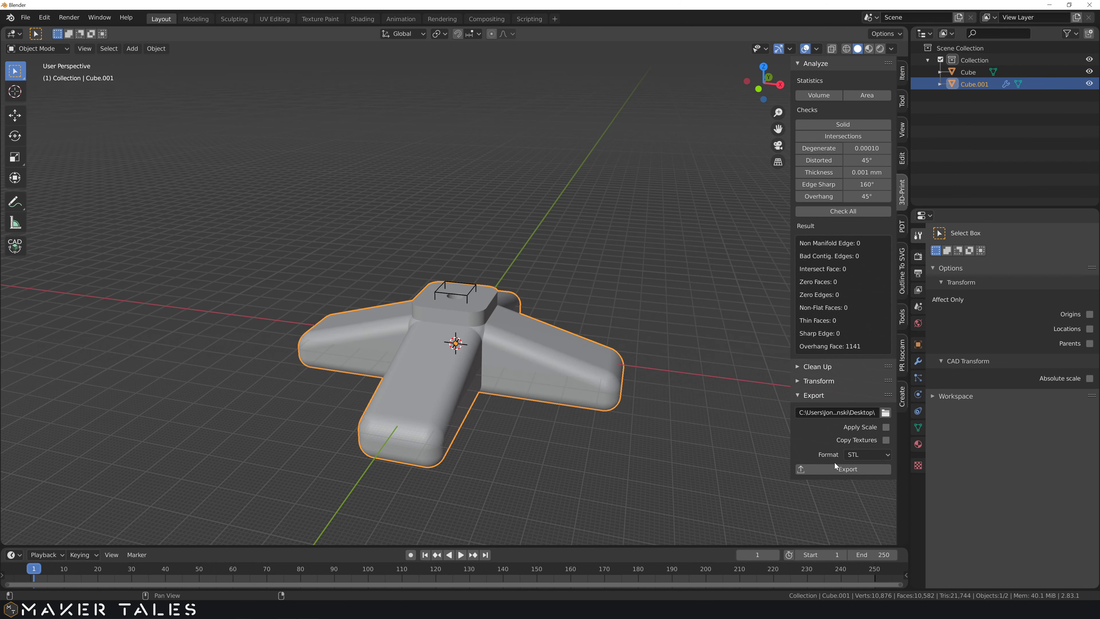
pyautogui.click(837, 469)
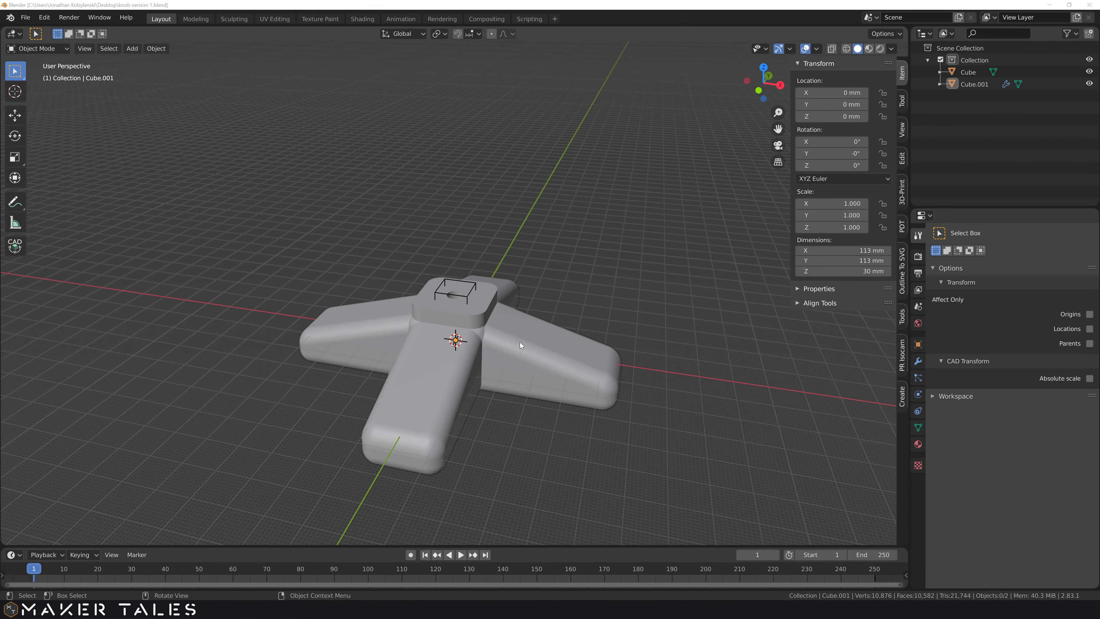
# Open the cross body's mesh for vertex editing with see-through display and circle-select all vertices at the end of the +X arm.
pyautogui.click(545, 354)
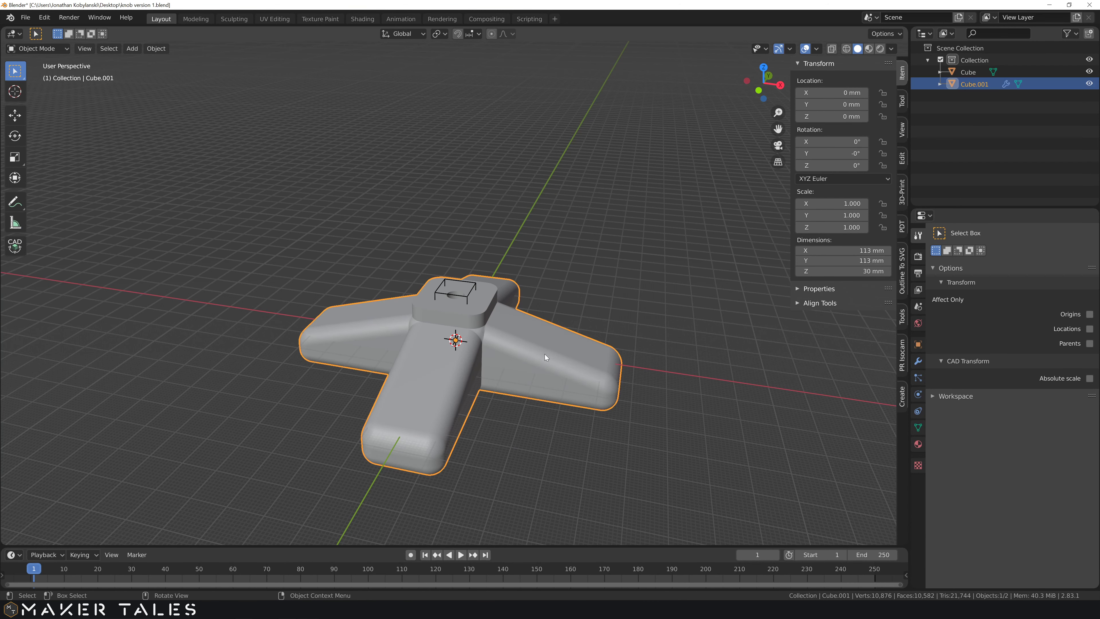
pyautogui.press('Tab')
pyautogui.moveTo(546, 353); pyautogui.dragTo(598, 357, button='middle')
pyautogui.press('1')
pyautogui.hotkey('alt', 'z')
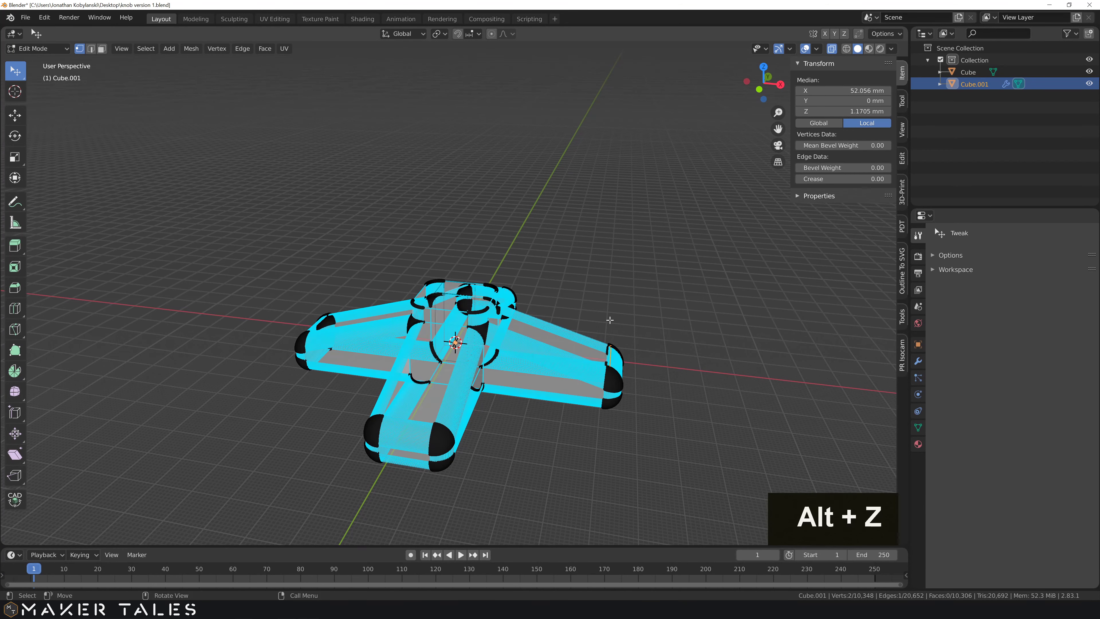
pyautogui.moveTo(633, 362); pyautogui.dragTo(626, 375, button='middle')
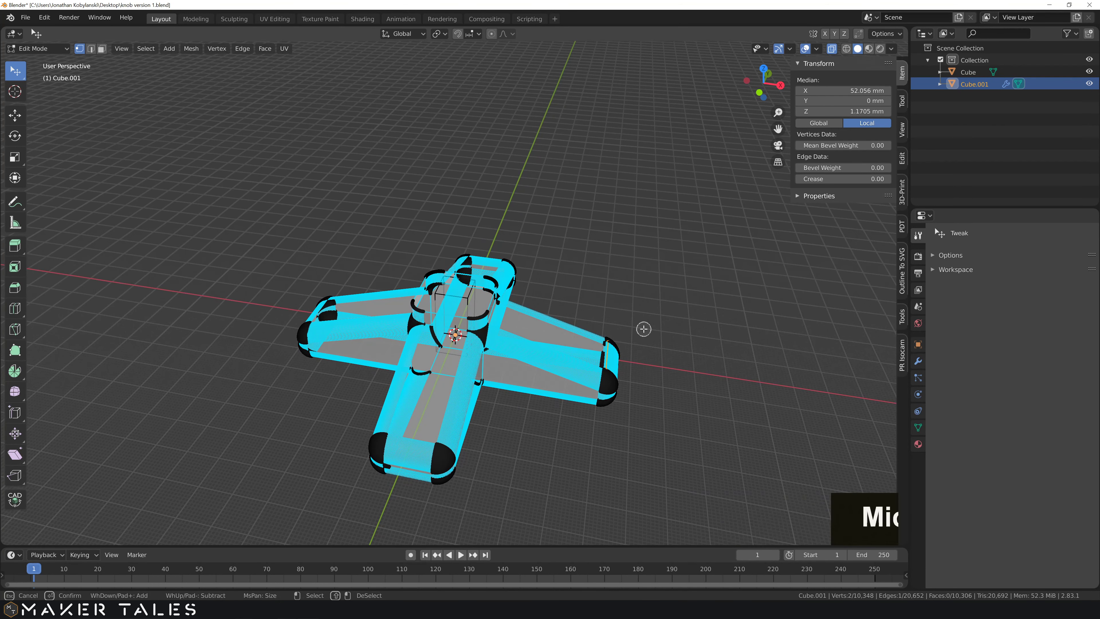
pyautogui.press('c')
pyautogui.press(']')
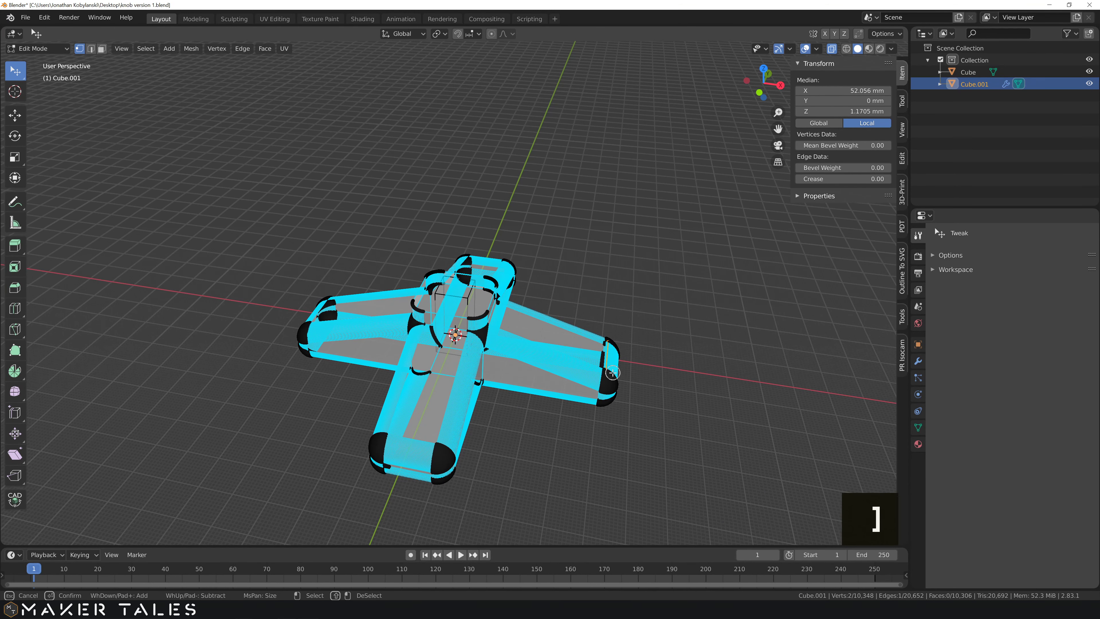
pyautogui.scroll(2, 611, 392)
pyautogui.scroll(-4, 610, 393)
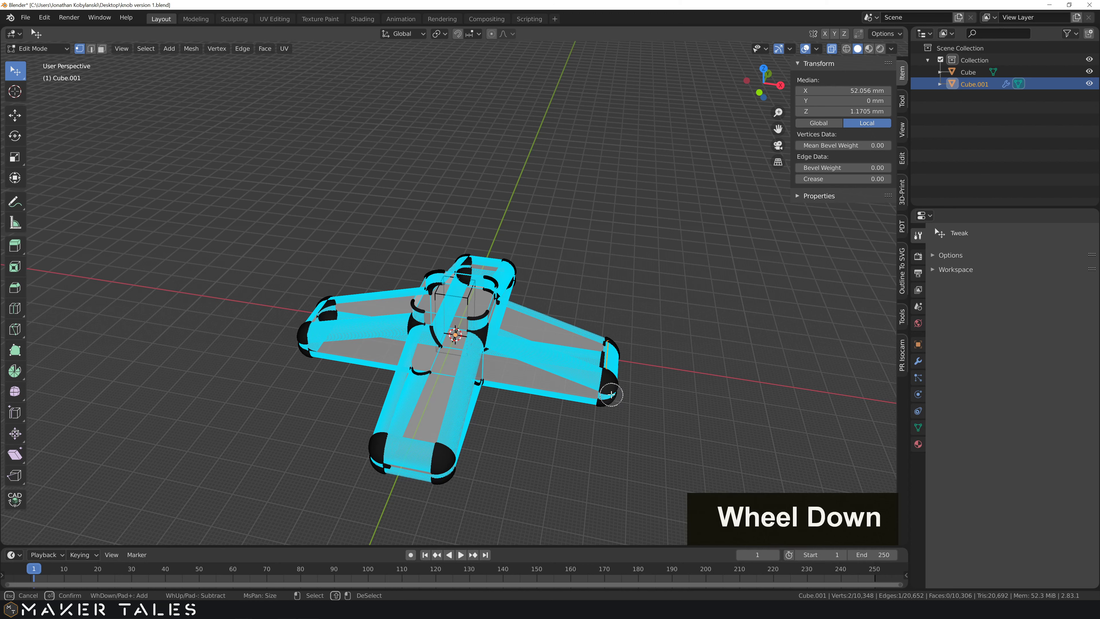
pyautogui.moveTo(610, 390); pyautogui.dragTo(625, 332)
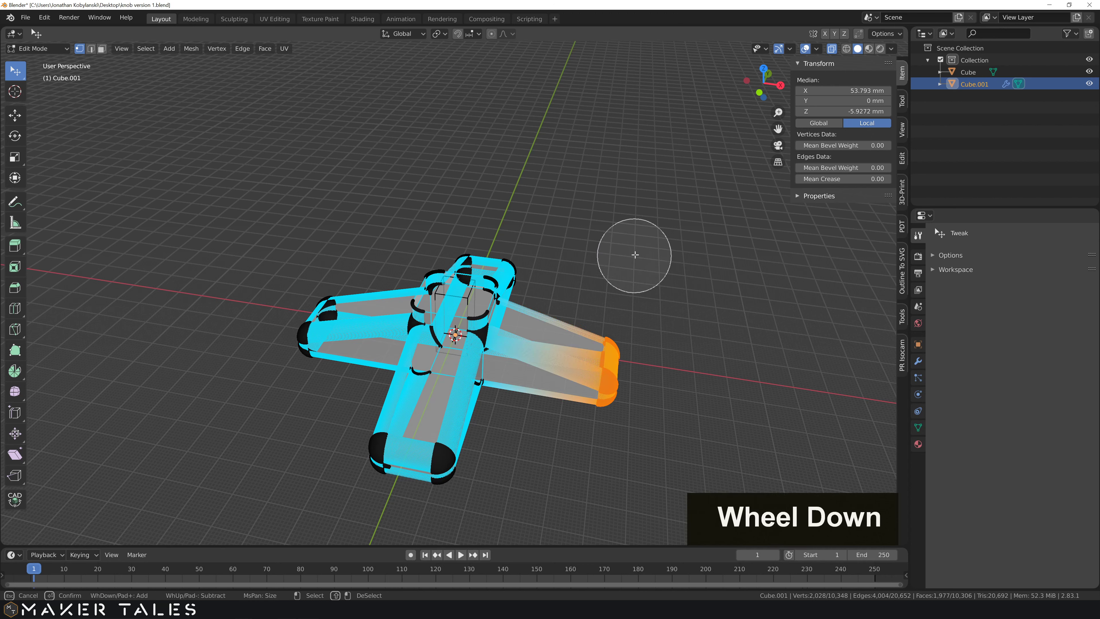
# Extend the circle selection to the vertices at the ends of the other three arms.
pyautogui.middleClick(593, 269)
pyautogui.moveTo(542, 392)
pyautogui.mouseDown()
pyautogui.moveTo(459, 456)
pyautogui.moveTo(363, 442)
pyautogui.mouseUp()
pyautogui.rightClick(363, 441)
pyautogui.moveTo(363, 442); pyautogui.dragTo(481, 429, button='middle')
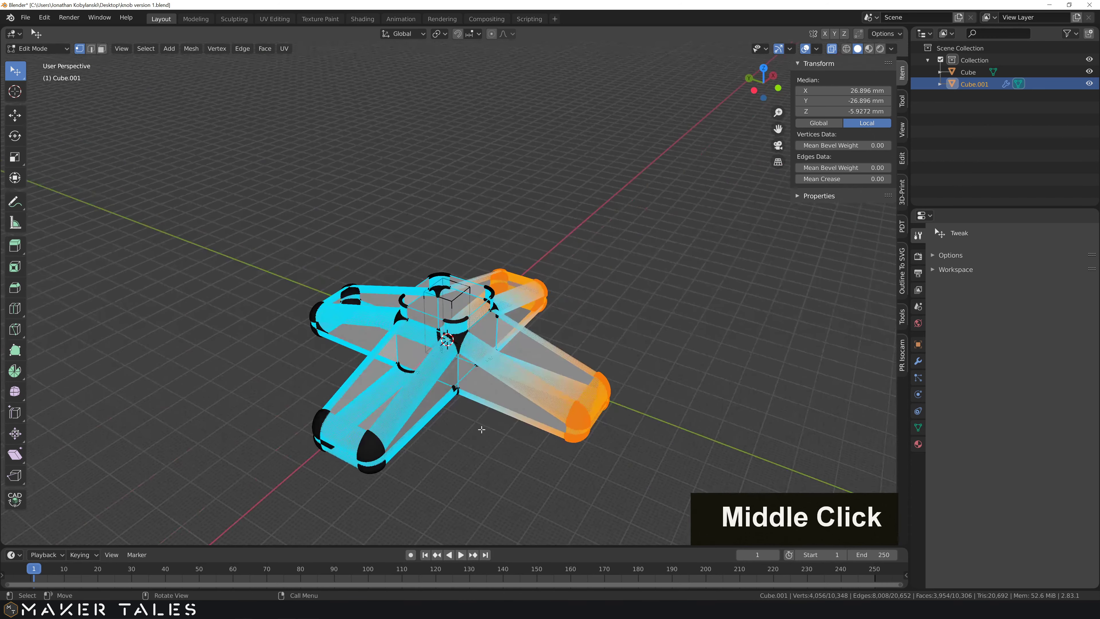
pyautogui.press('c')
pyautogui.moveTo(381, 467); pyautogui.dragTo(314, 437)
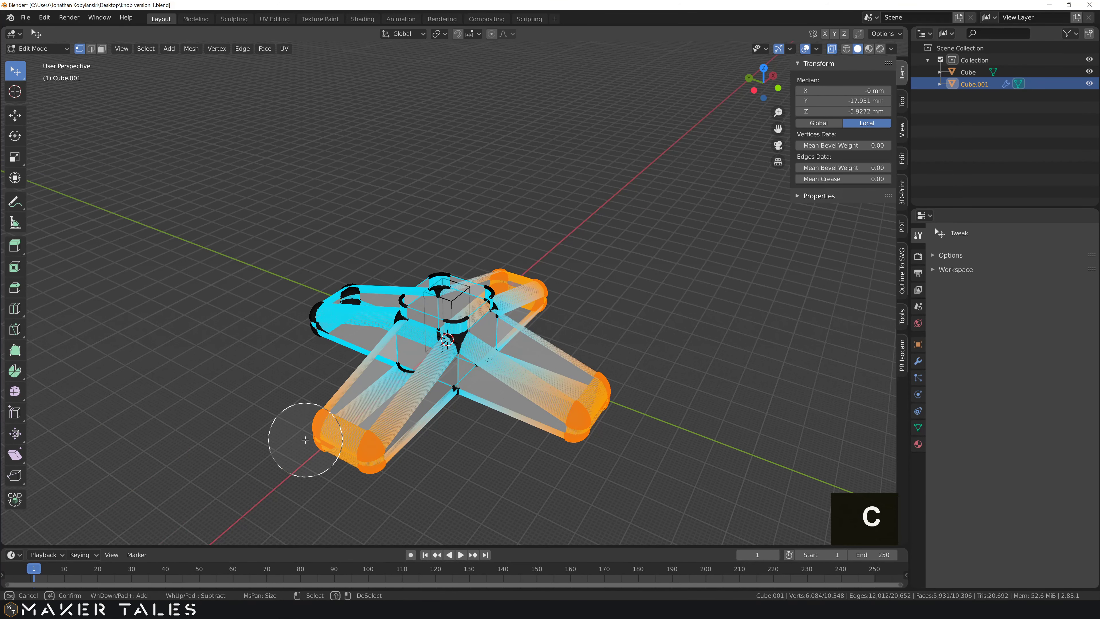
pyautogui.moveTo(288, 337); pyautogui.dragTo(327, 307)
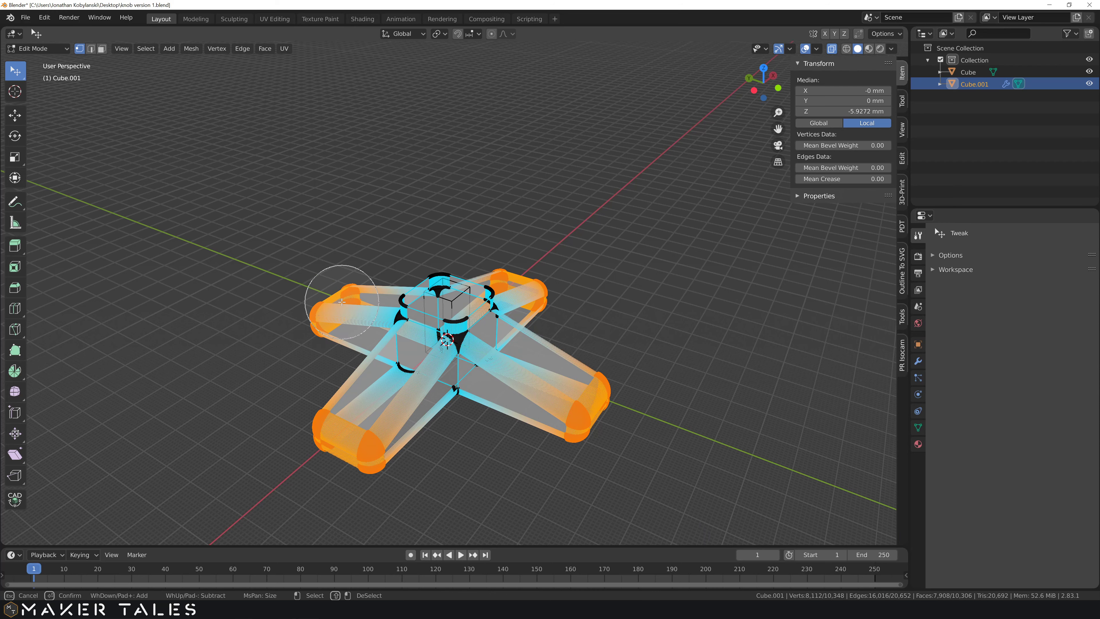
pyautogui.rightClick(327, 307)
pyautogui.moveTo(326, 307)
pyautogui.mouseDown(button='middle')
pyautogui.moveTo(346, 322)
pyautogui.moveTo(272, 294)
pyautogui.moveTo(444, 313)
pyautogui.mouseUp(button='middle')
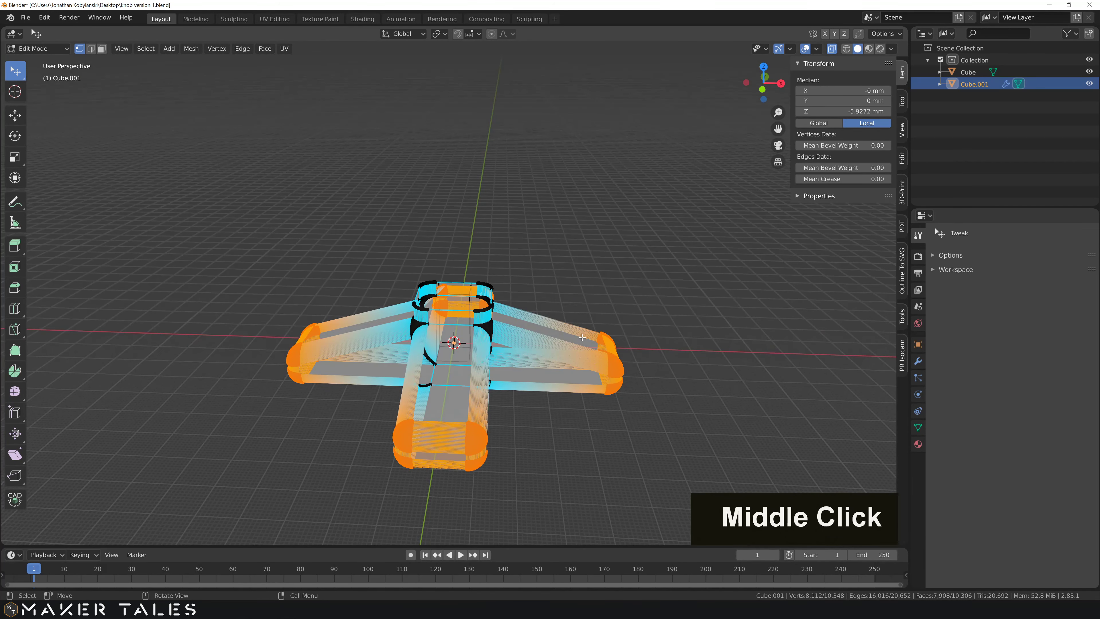
# Shorten the arms by scaling the selected arm ends uniformly to about 0.79, and return to Object Mode.
pyautogui.press('s')
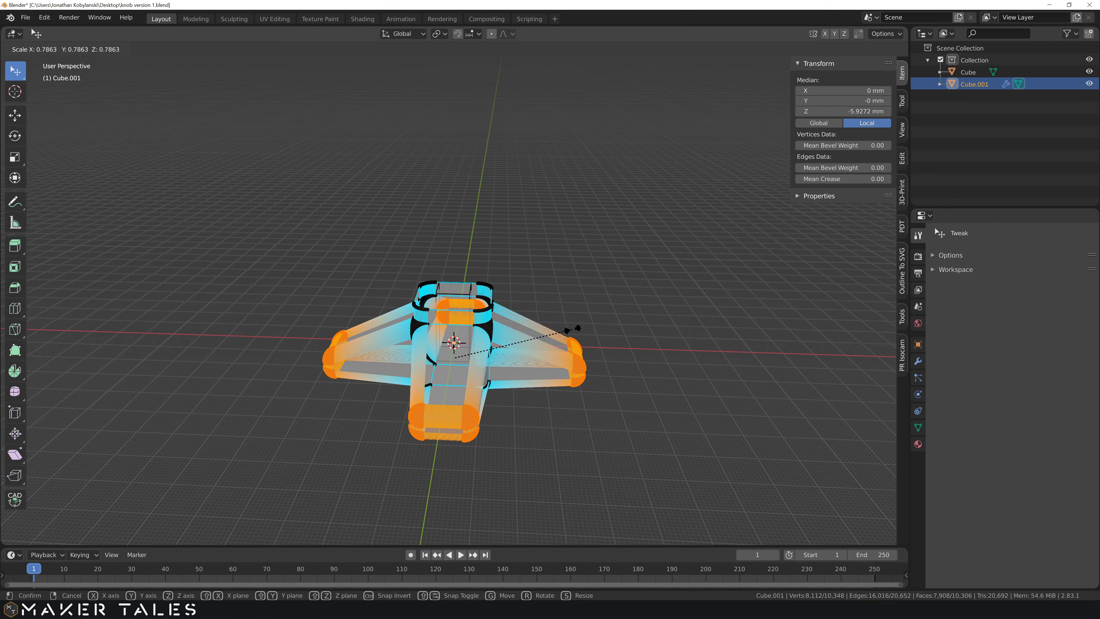
pyautogui.click(573, 329)
pyautogui.moveTo(592, 336); pyautogui.dragTo(551, 404, button='middle')
pyautogui.press('Tab')
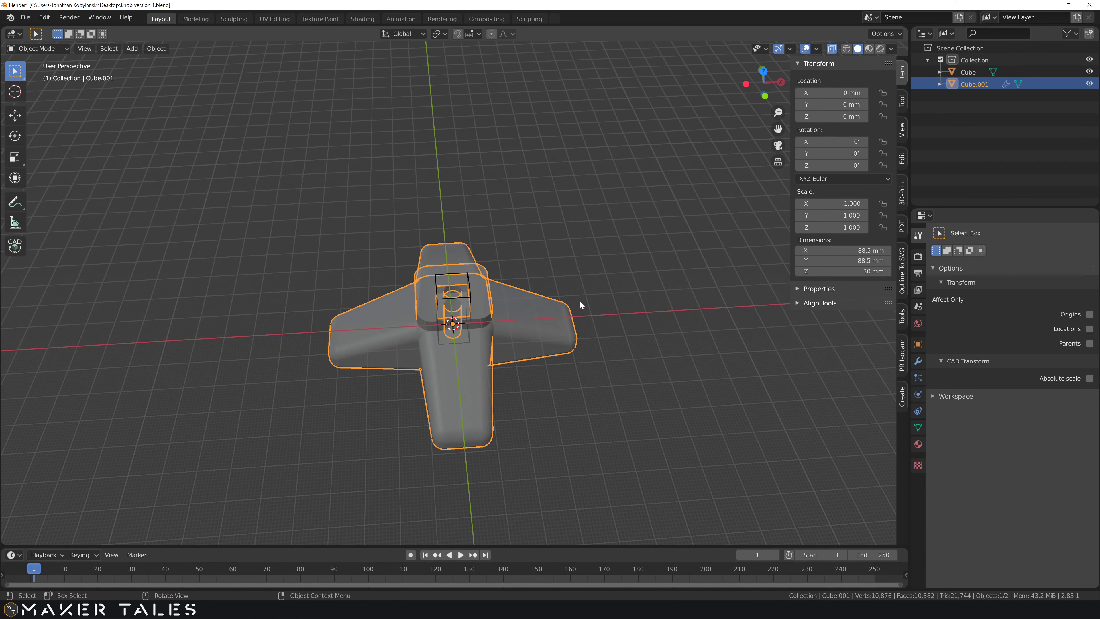
pyautogui.moveTo(580, 302); pyautogui.dragTo(428, 306, button='middle')
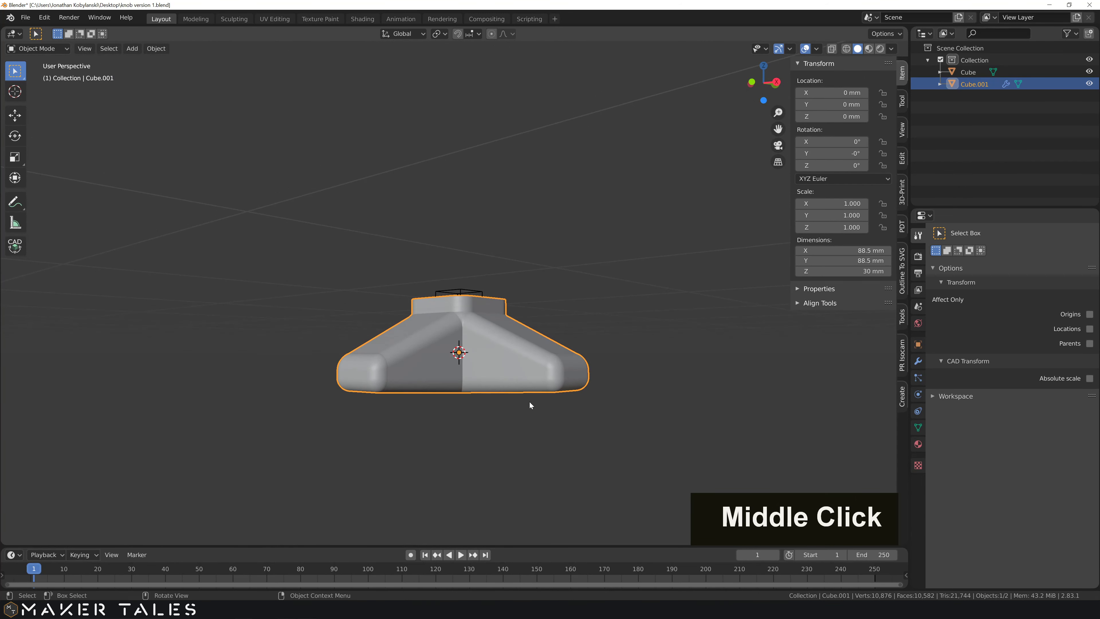
# Reopen the cross body's mesh for editing from its underside and clear the vertex selection.
pyautogui.moveTo(540, 411); pyautogui.dragTo(450, 350, button='middle')
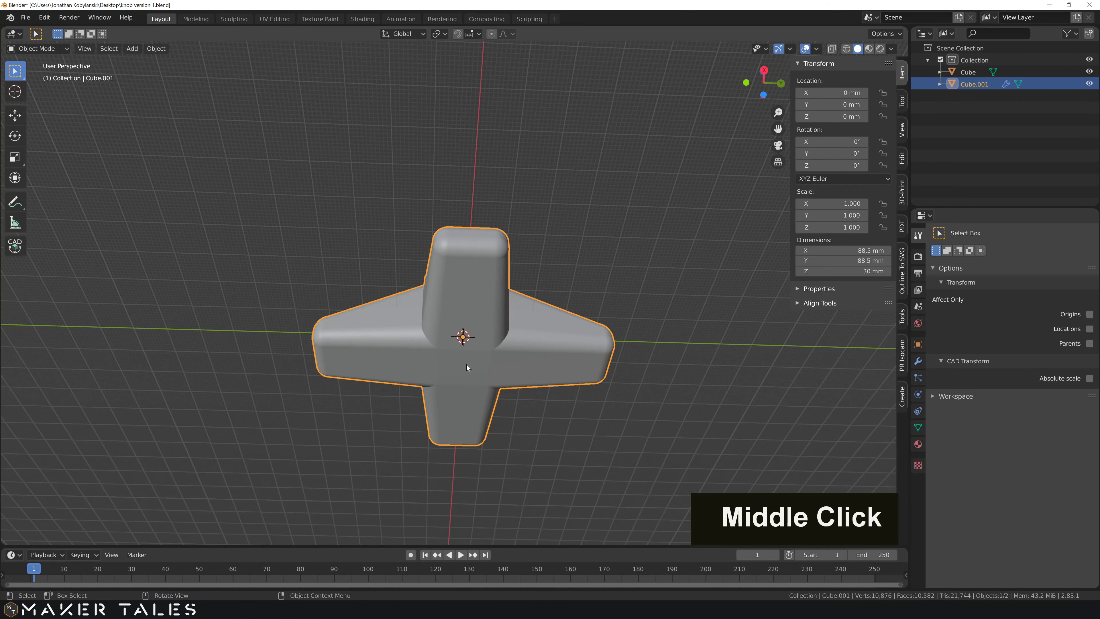
pyautogui.press('Tab')
pyautogui.scroll(2, 463, 383)
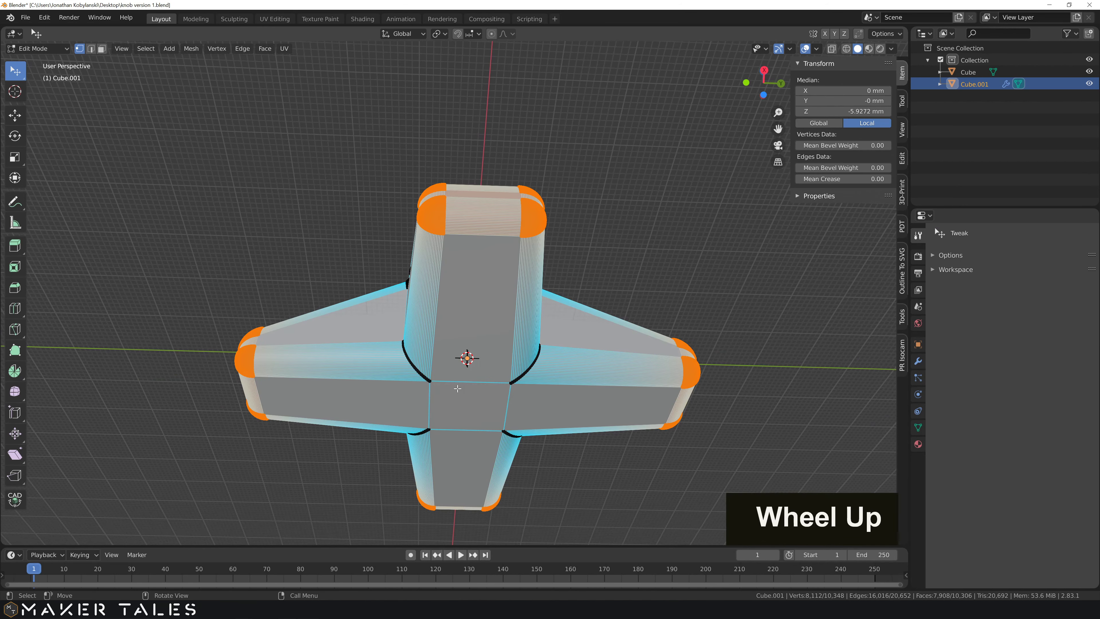
pyautogui.moveTo(463, 383); pyautogui.dragTo(487, 342, button='middle')
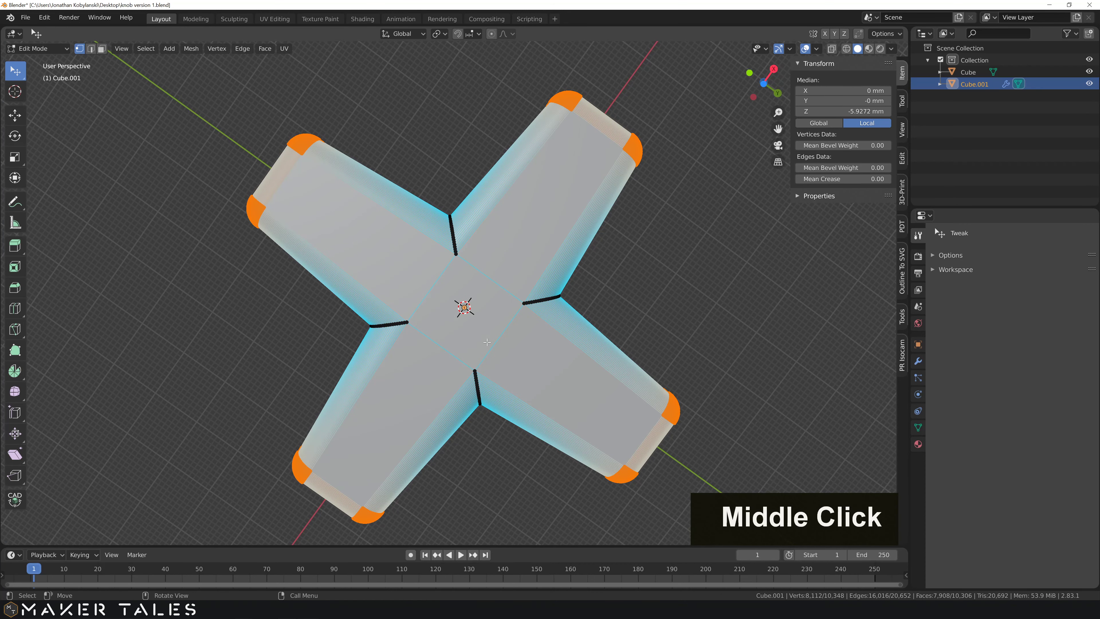
pyautogui.press('c')
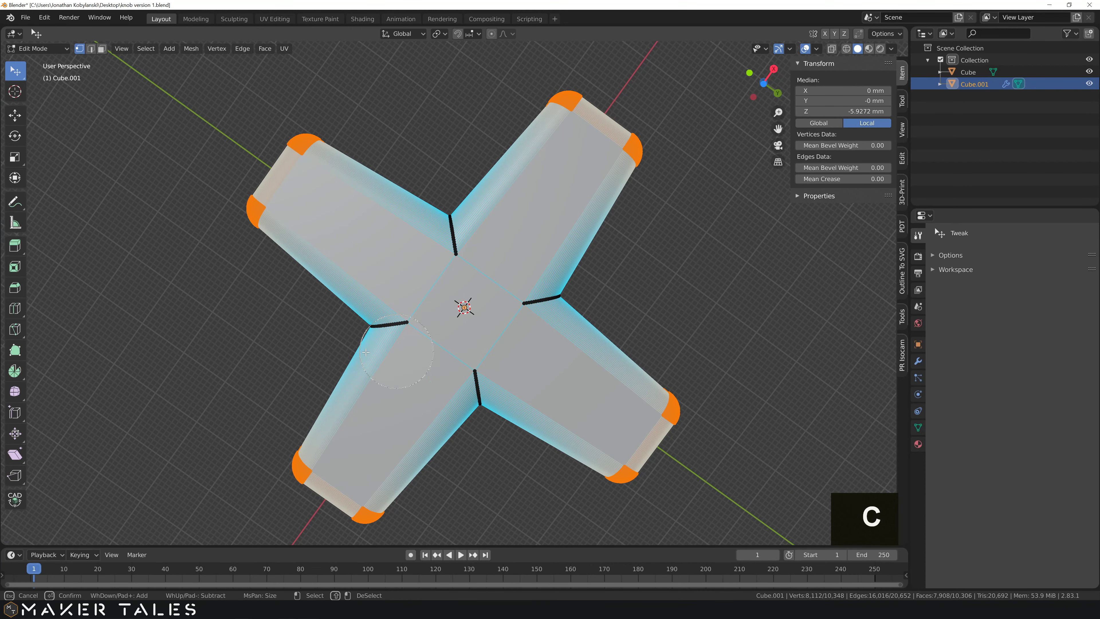
pyautogui.press('Escape')
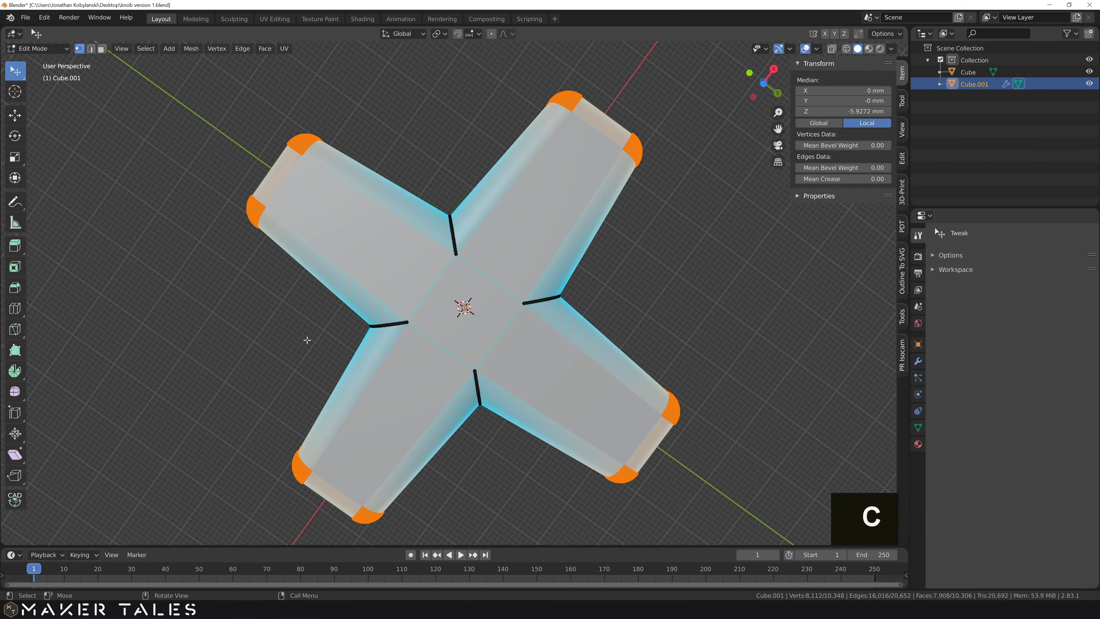
pyautogui.press('Escape')
pyautogui.press('Escape')
pyautogui.click(307, 340)
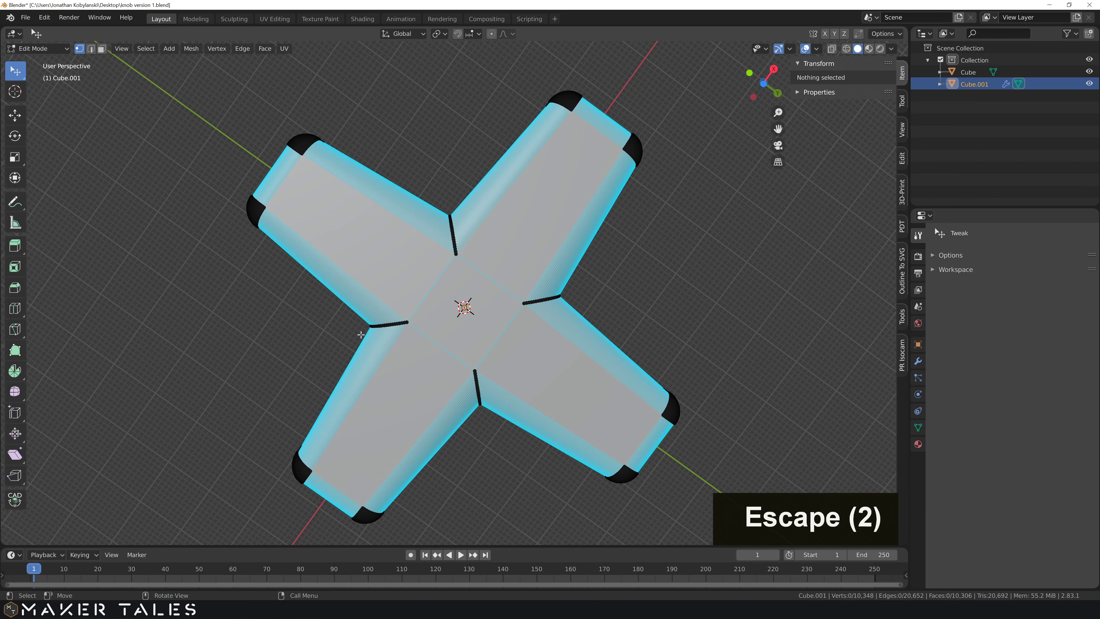
# Circle-select the vertices of the curved inner corners around the central square face on the underside.
pyautogui.press('c')
pyautogui.moveTo(474, 366); pyautogui.dragTo(474, 383)
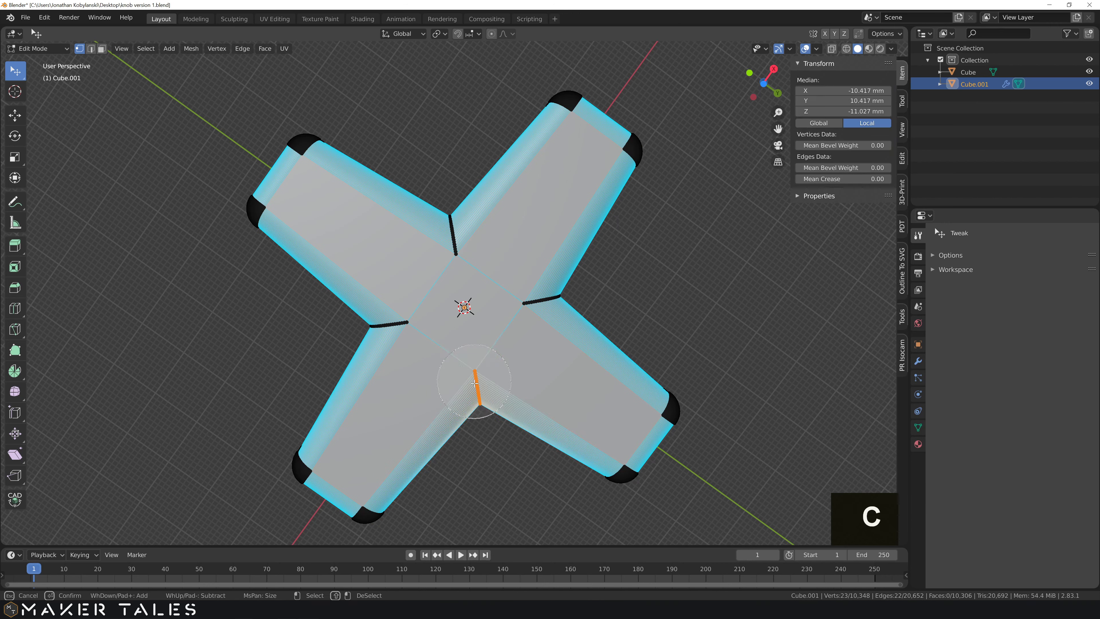
pyautogui.moveTo(498, 327); pyautogui.dragTo(556, 315)
pyautogui.moveTo(445, 311)
pyautogui.mouseDown()
pyautogui.moveTo(441, 197)
pyautogui.moveTo(375, 322)
pyautogui.mouseUp()
pyautogui.rightClick(446, 322)
# Add the missed vertices of the curved inner corners to the selection, checking each corner from the side.
pyautogui.moveTo(446, 322); pyautogui.dragTo(352, 468, button='middle')
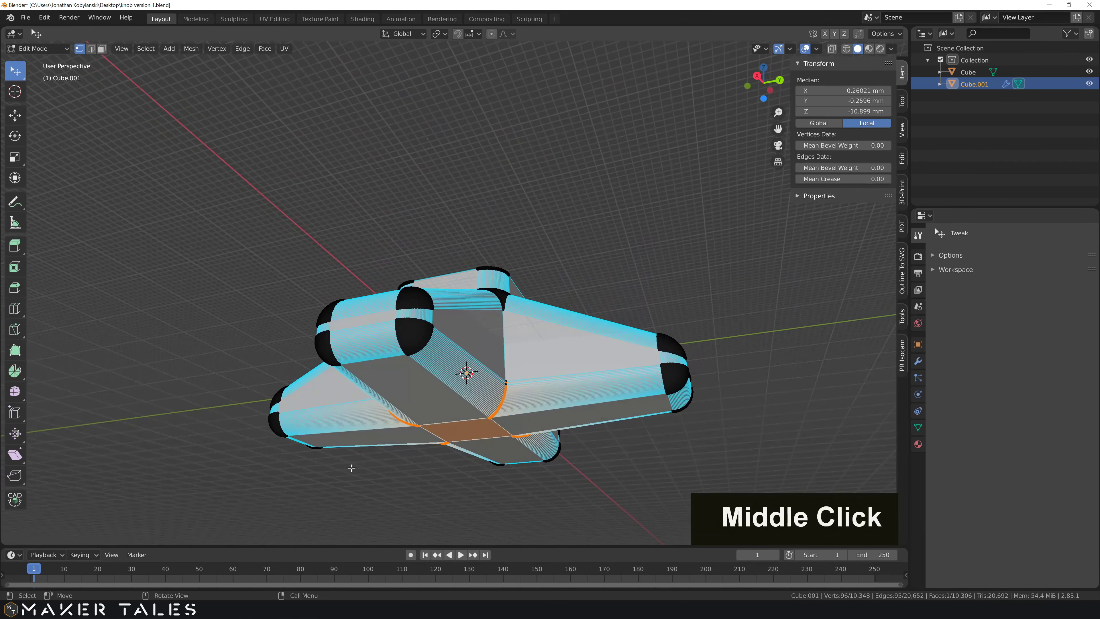
pyautogui.press('c')
pyautogui.rightClick(505, 406)
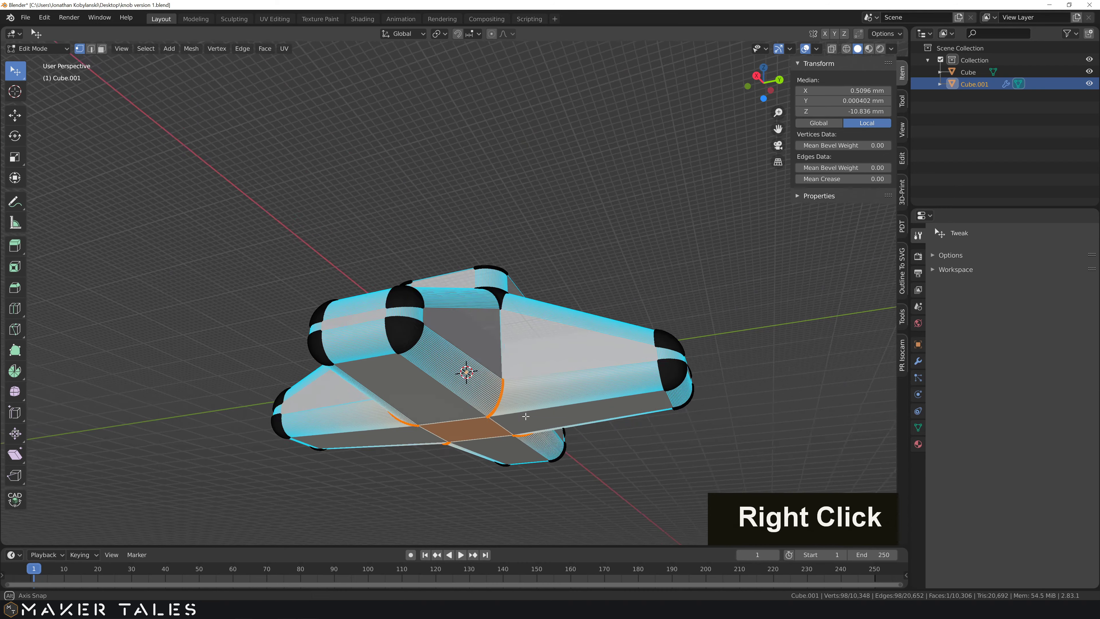
pyautogui.moveTo(506, 406)
pyautogui.mouseDown(button='middle')
pyautogui.moveTo(466, 408)
pyautogui.moveTo(450, 381)
pyautogui.moveTo(371, 384)
pyautogui.mouseUp(button='middle')
pyautogui.press('c')
pyautogui.rightClick(489, 379)
pyautogui.press('c')
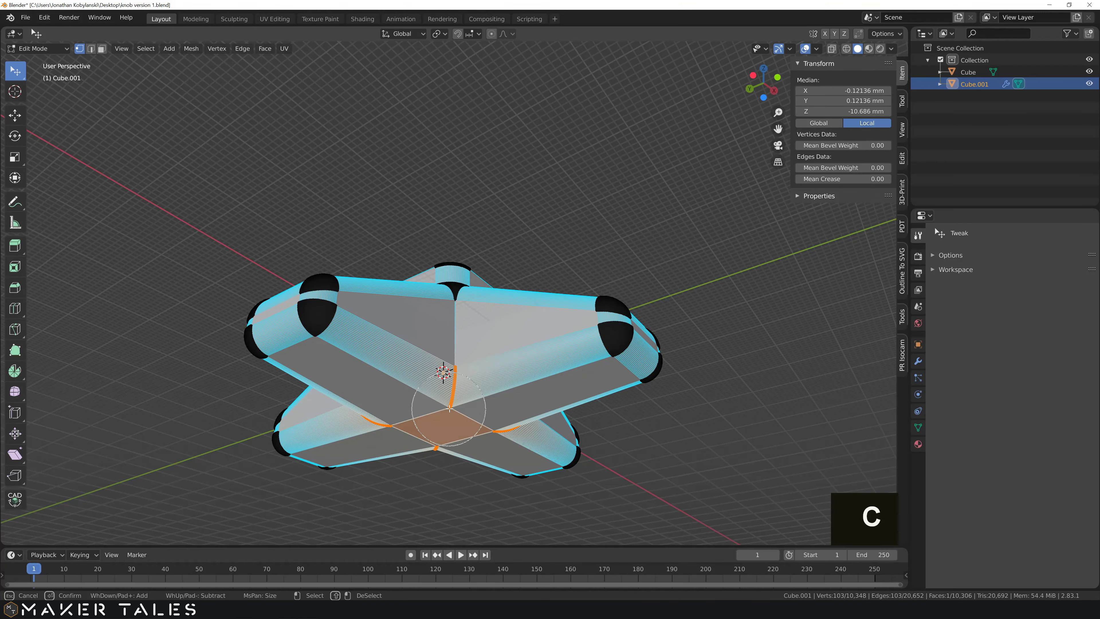
pyautogui.moveTo(451, 408); pyautogui.dragTo(454, 408, button='middle')
pyautogui.moveTo(451, 413); pyautogui.dragTo(458, 370)
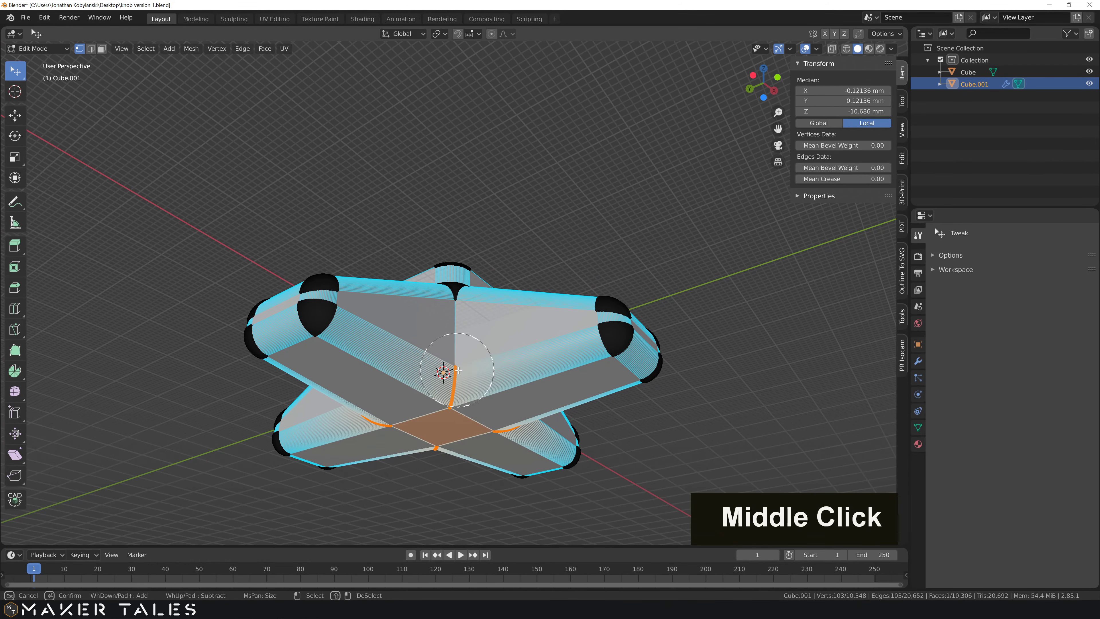
pyautogui.moveTo(487, 372)
pyautogui.mouseDown(button='middle')
pyautogui.moveTo(483, 394)
pyautogui.moveTo(62, 413)
pyautogui.moveTo(457, 260)
pyautogui.mouseUp(button='middle')
pyautogui.press('c')
pyautogui.rightClick(488, 385)
pyautogui.moveTo(458, 218); pyautogui.dragTo(470, 150, button='middle')
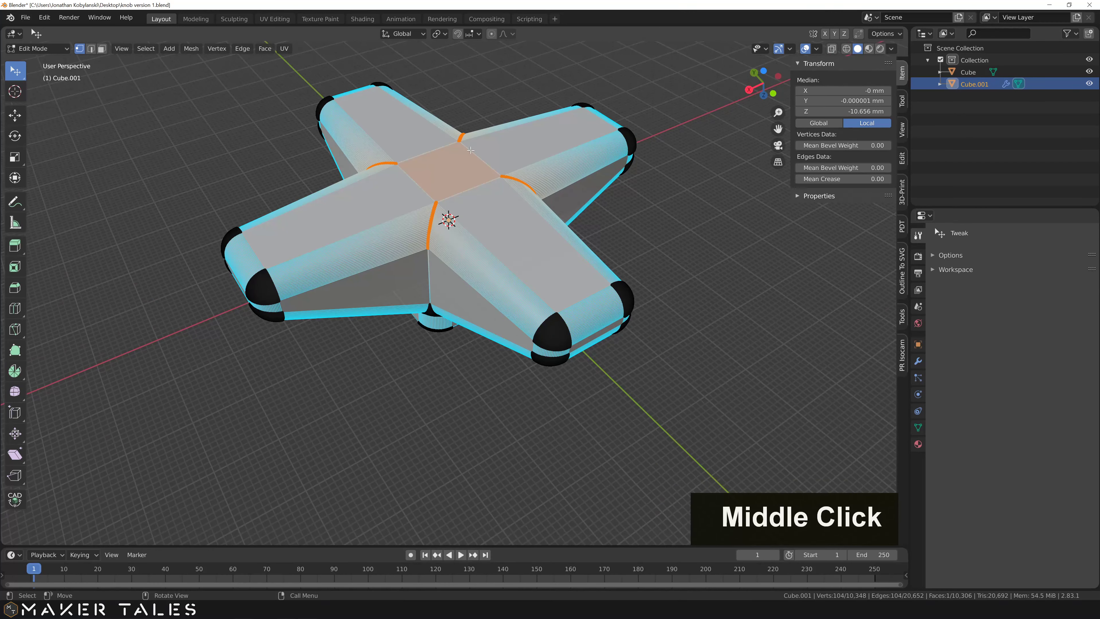
# Move the selection along Z with CAD Transform, snapping from the central face's centre to a vertex at an arm end, and return to Object Mode.
pyautogui.click(15, 501)
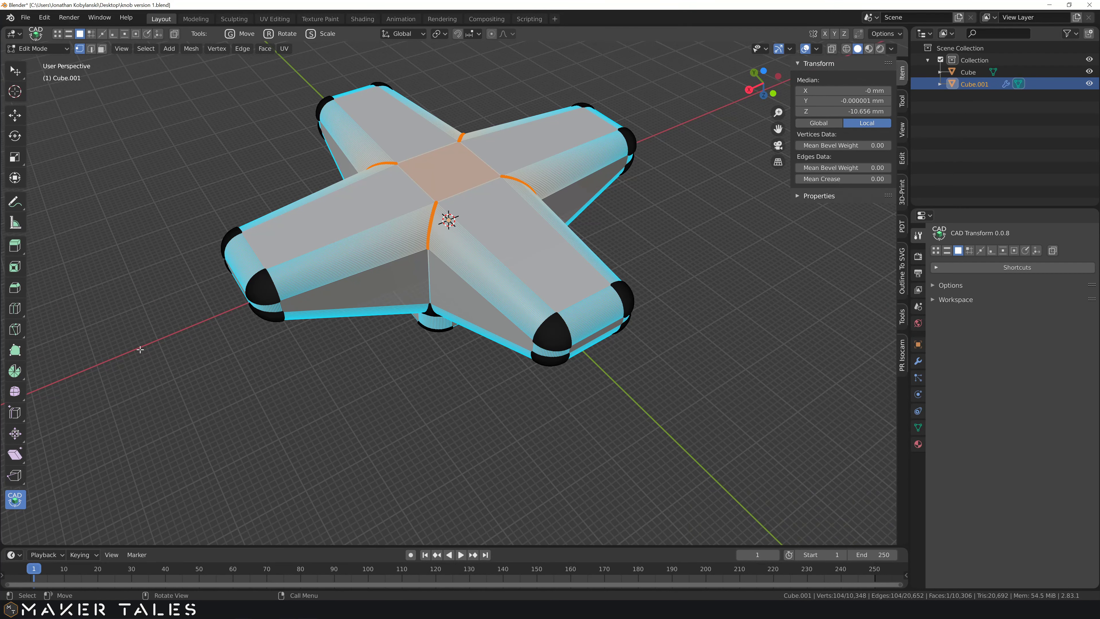
pyautogui.press('g')
pyautogui.hotkey('shift', 'f')
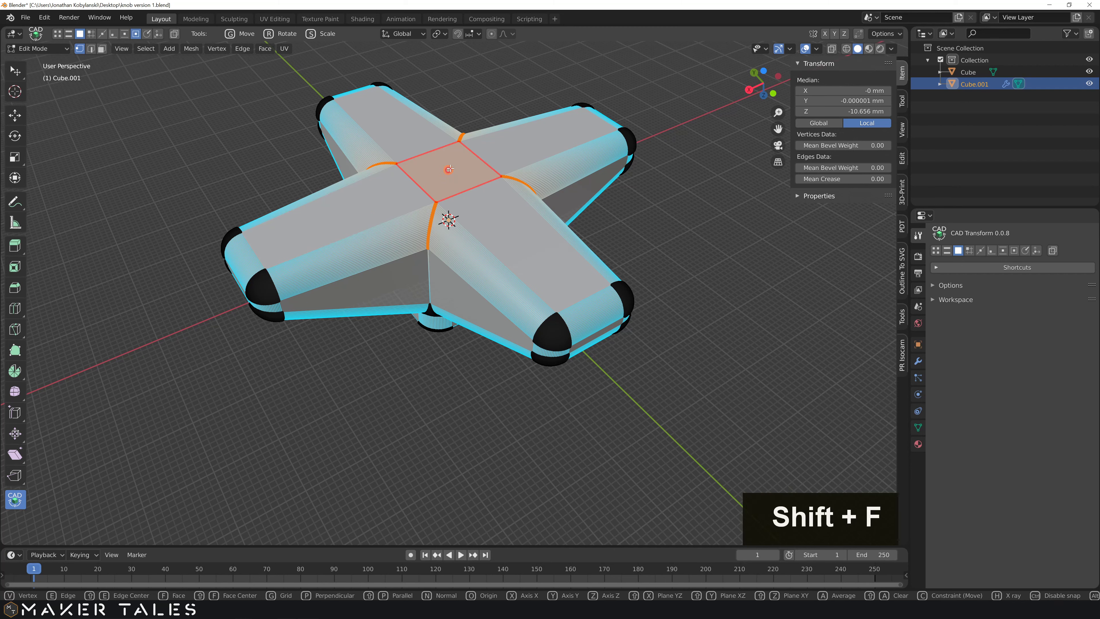
pyautogui.click(449, 169)
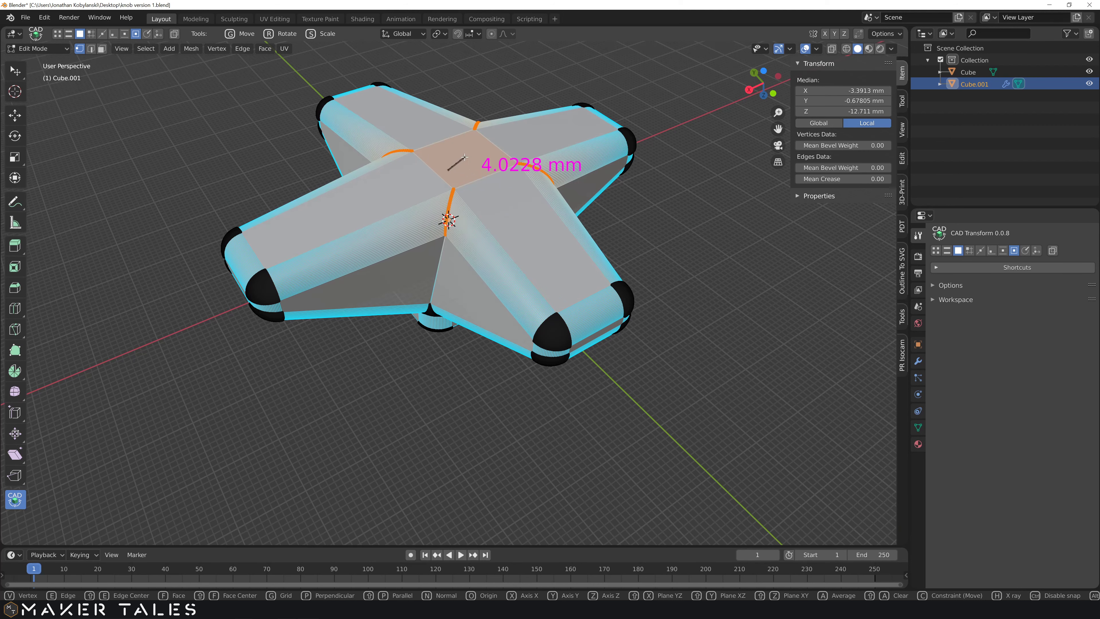
pyautogui.press('z')
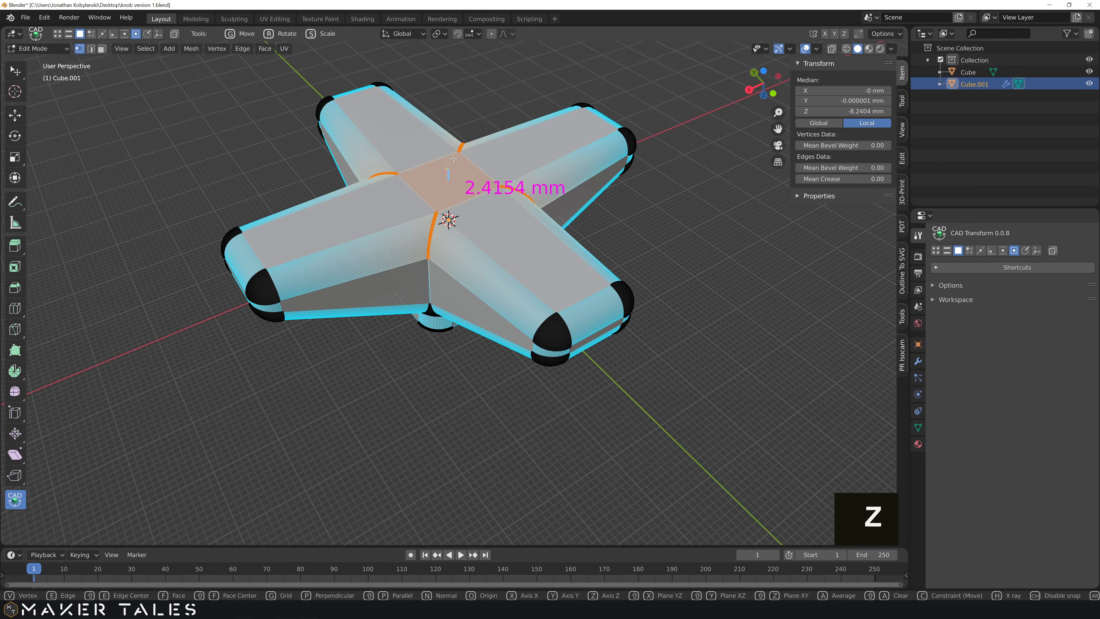
pyautogui.press('space')
pyautogui.press('v')
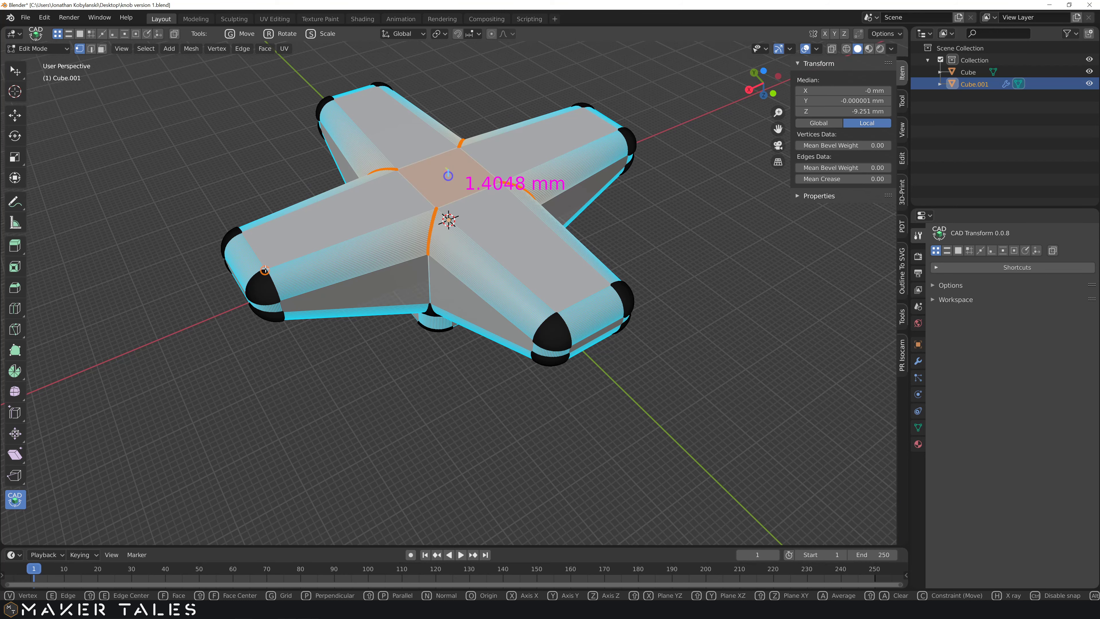
pyautogui.scroll(5, 262, 269)
pyautogui.scroll(-5, 256, 266)
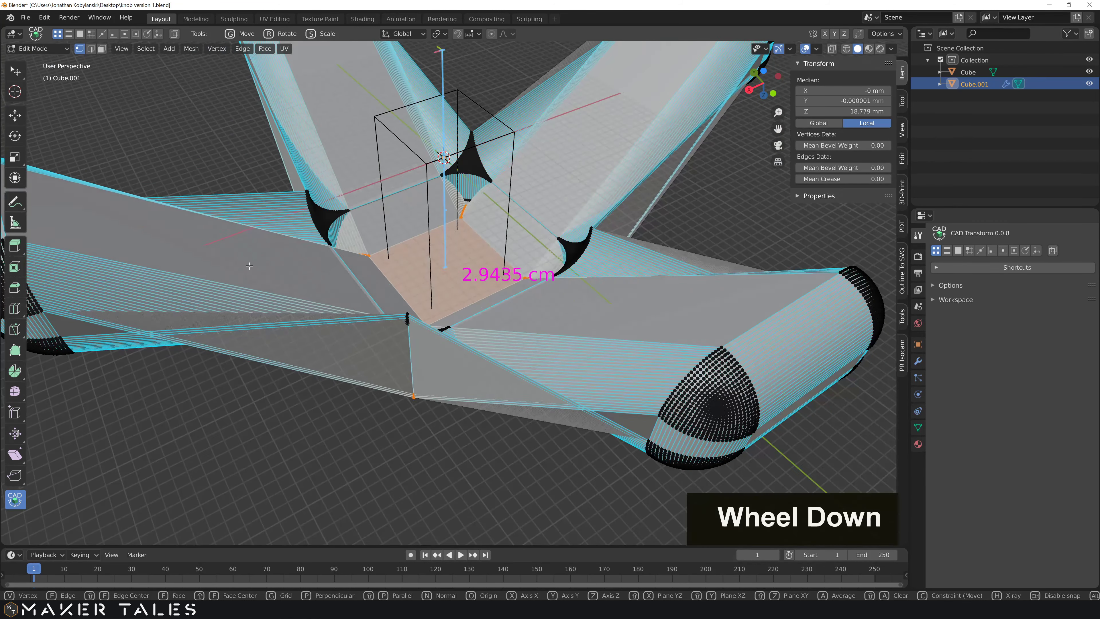
pyautogui.press('shift')
pyautogui.keyDown('shift'); pyautogui.moveTo(248, 264); pyautogui.dragTo(618, 206, button='middle'); pyautogui.keyUp('shift')
pyautogui.scroll(6, 394, 195)
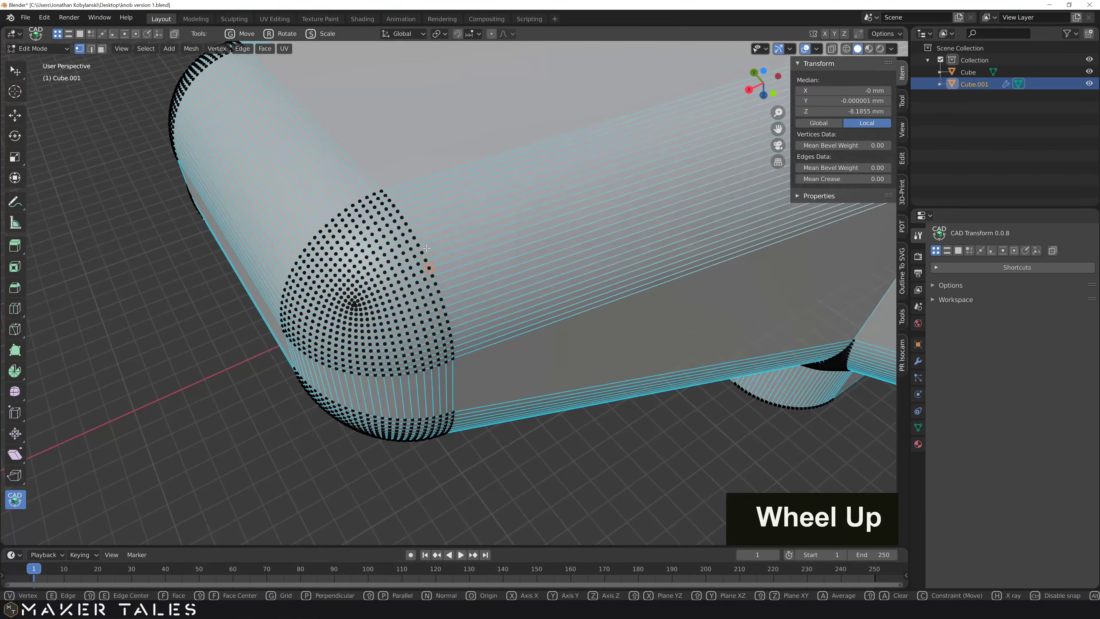
pyautogui.scroll(-10, 381, 190)
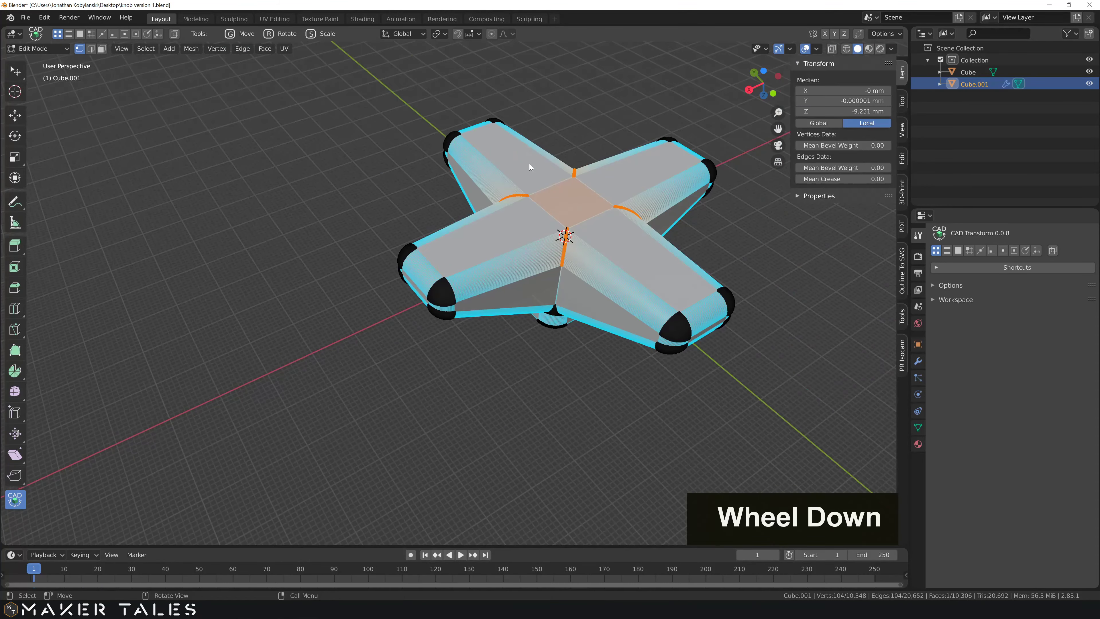
pyautogui.moveTo(529, 163); pyautogui.dragTo(567, 422, button='middle')
pyautogui.press('Tab')
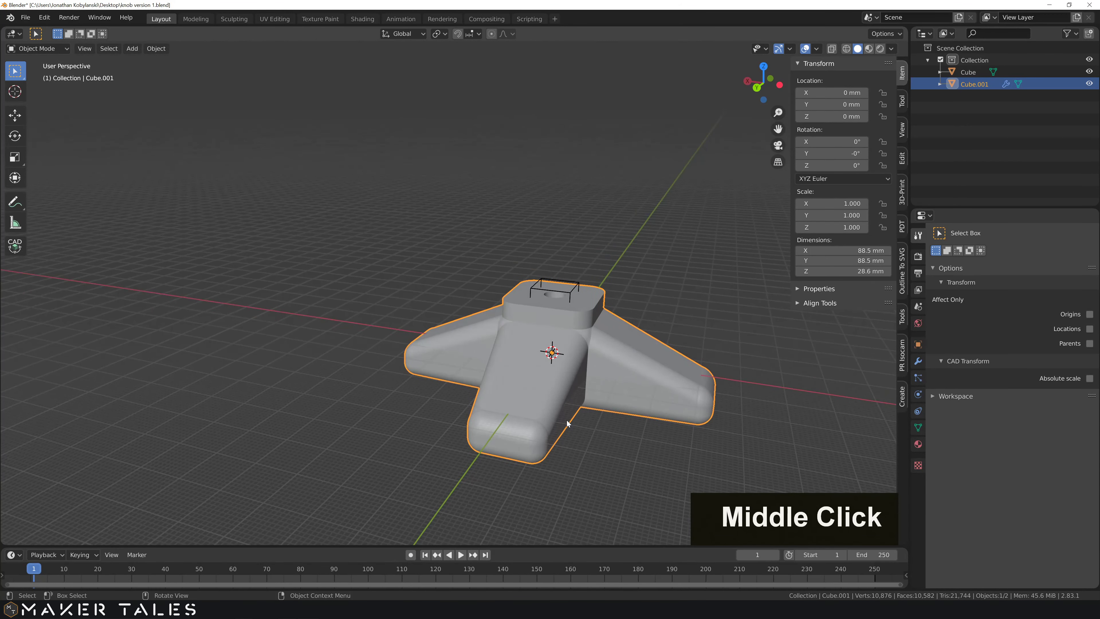
# Select the revised cross body and export it to the Desktop as an STL with the 3D-Print tools.
pyautogui.click(643, 291)
pyautogui.click(638, 349)
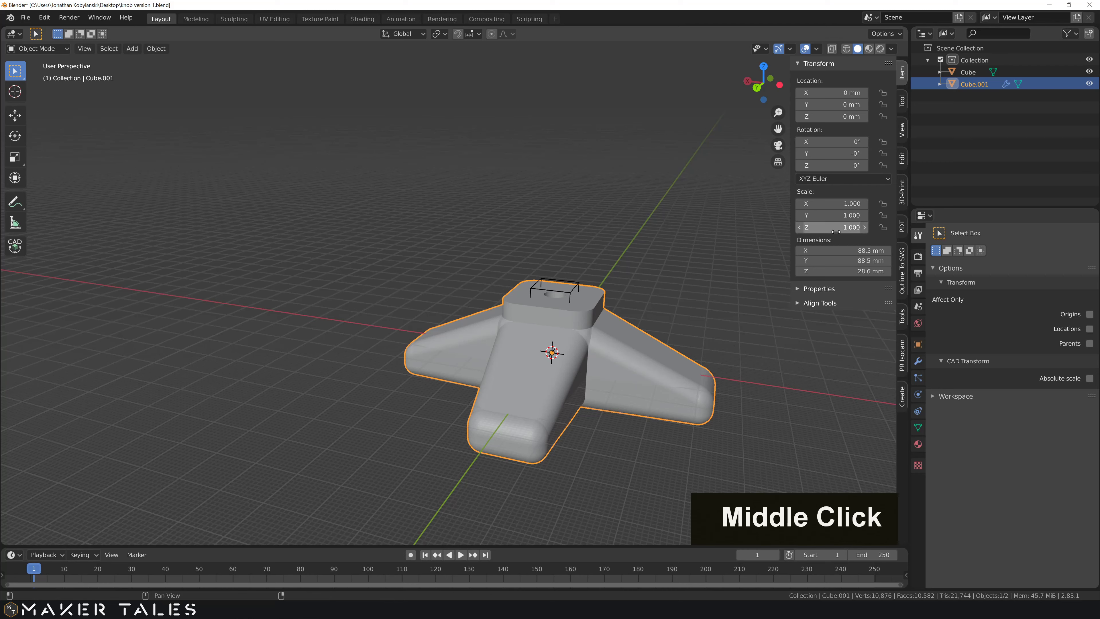
pyautogui.click(900, 267)
pyautogui.click(903, 195)
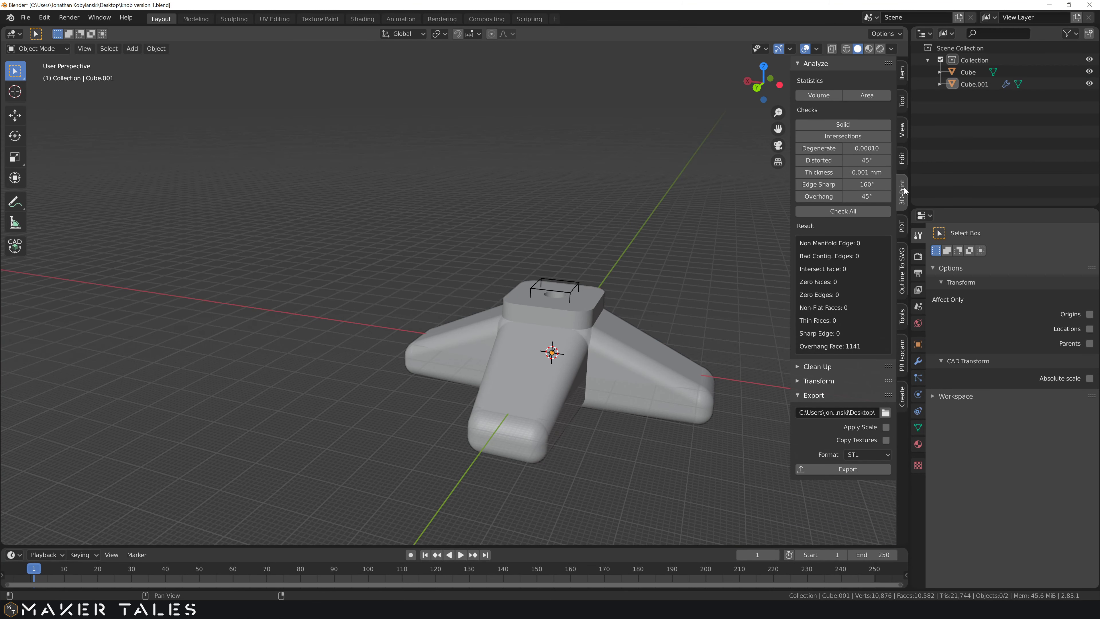
pyautogui.click(638, 373)
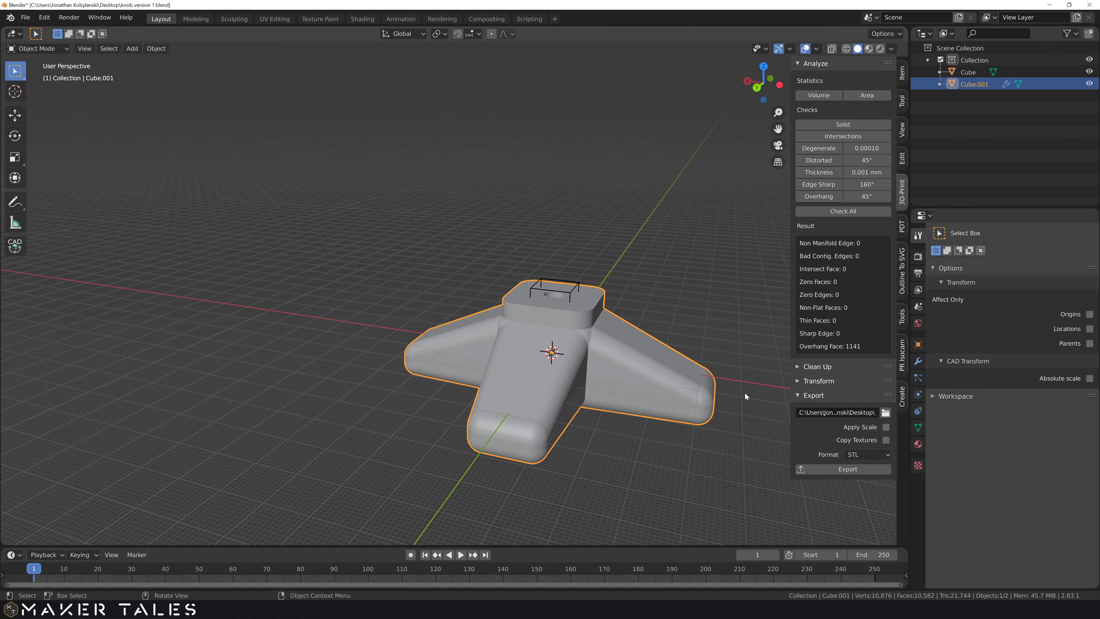
pyautogui.click(834, 469)
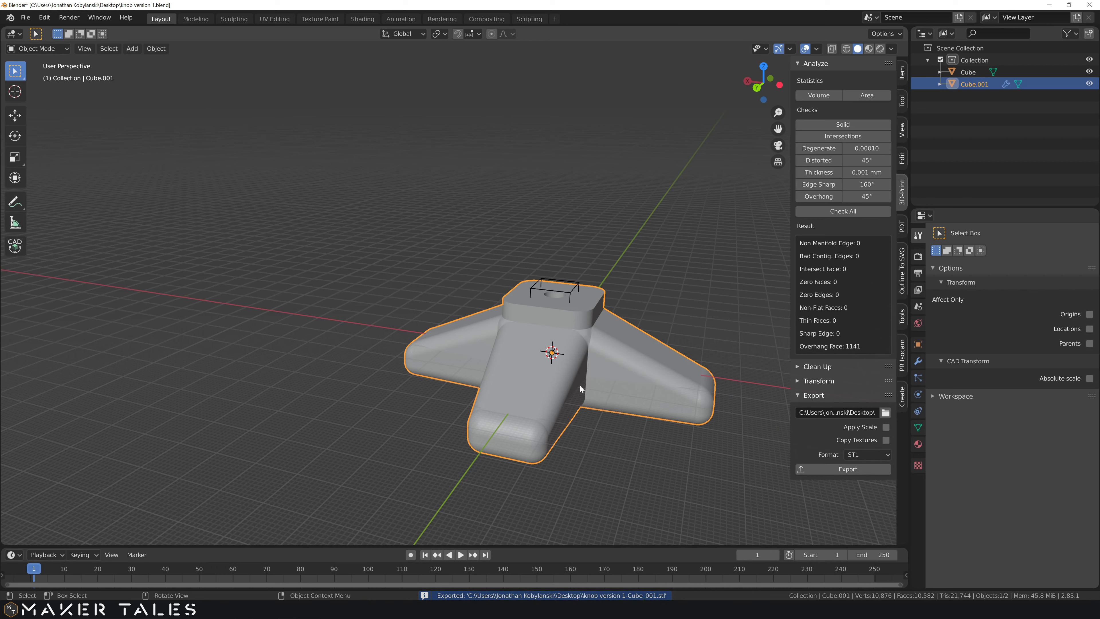